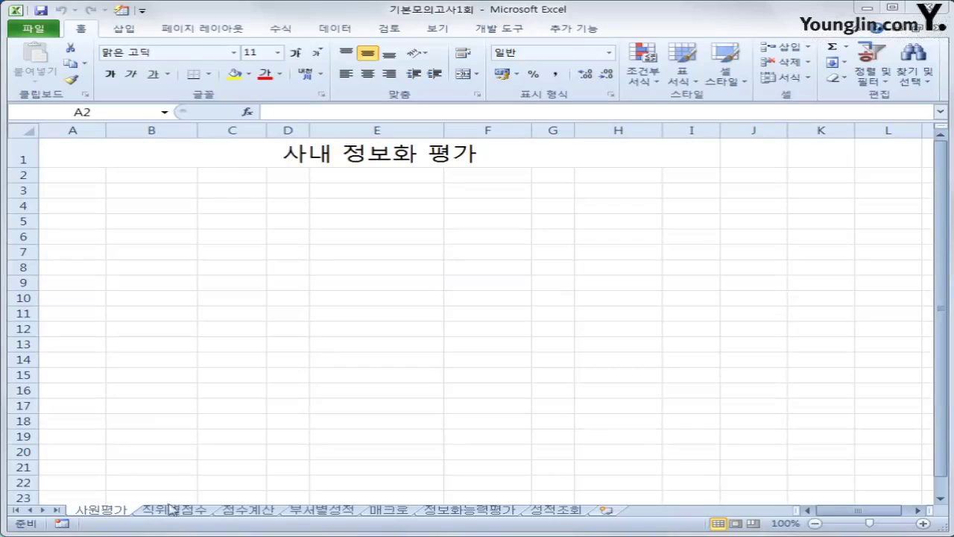
Start a Microsoft Query import at cell A3 of the 사원평가 sheet, using MS Access Database as the data source
left_click(102, 513)
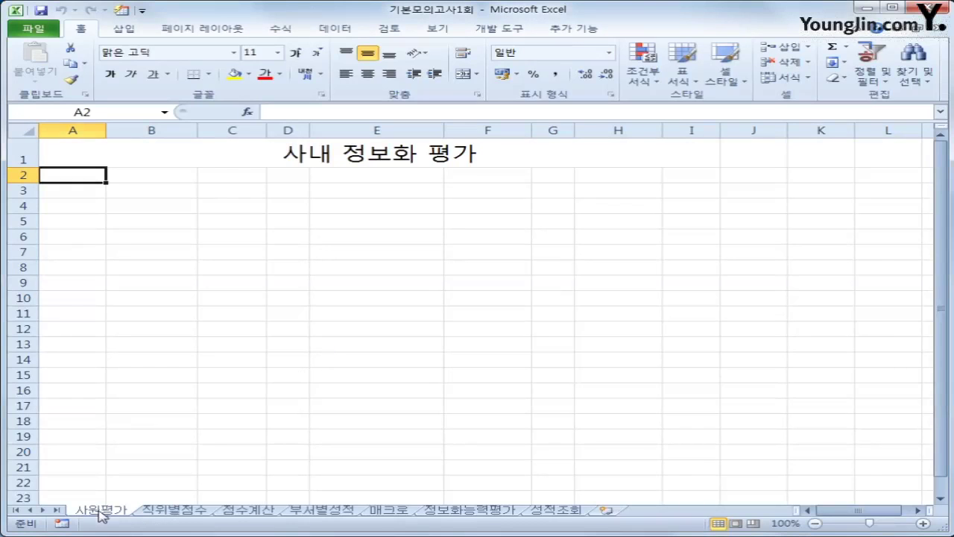
left_click(88, 192)
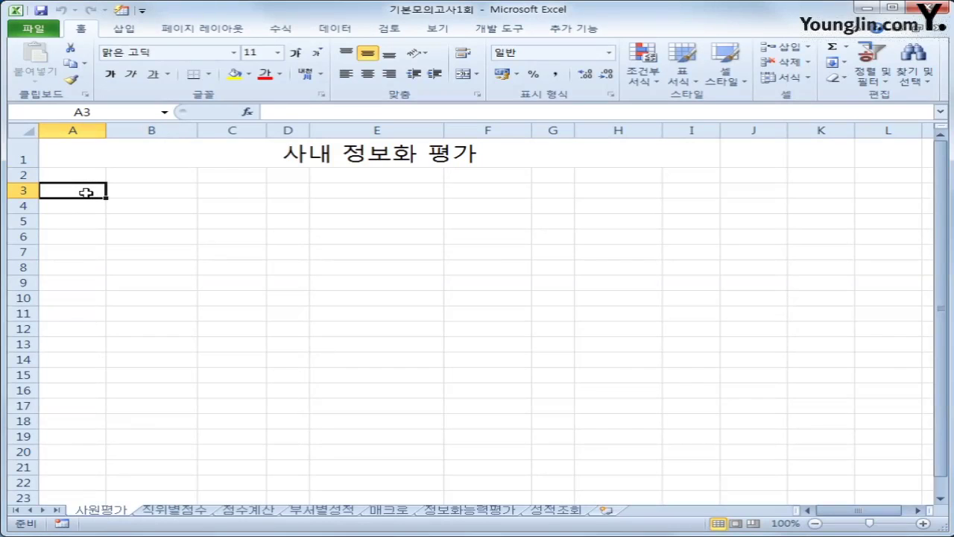
left_click(332, 30)
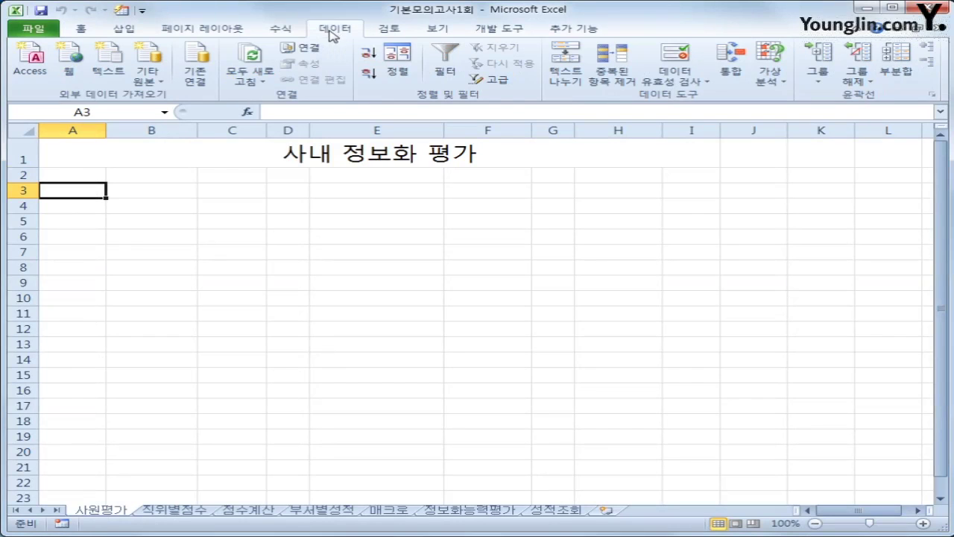
left_click(158, 79)
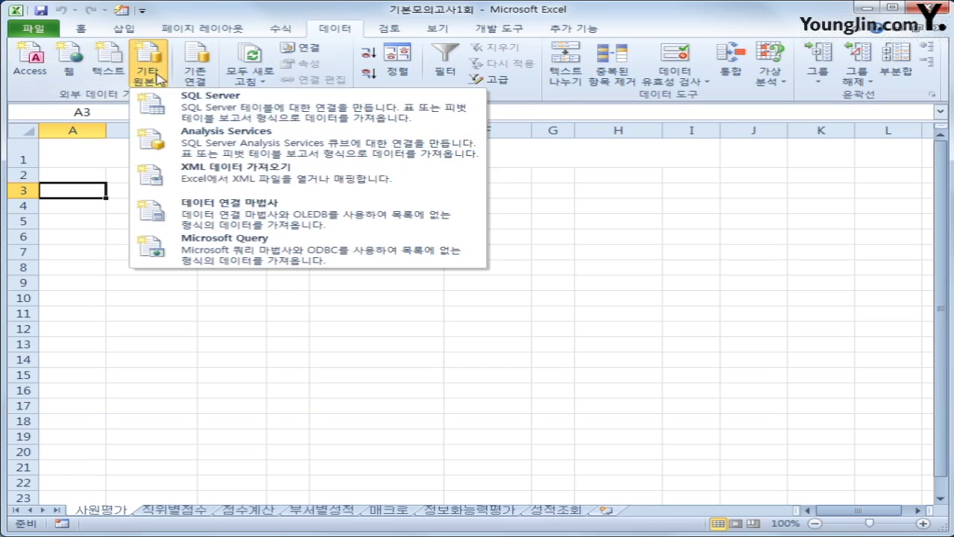
left_click(211, 258)
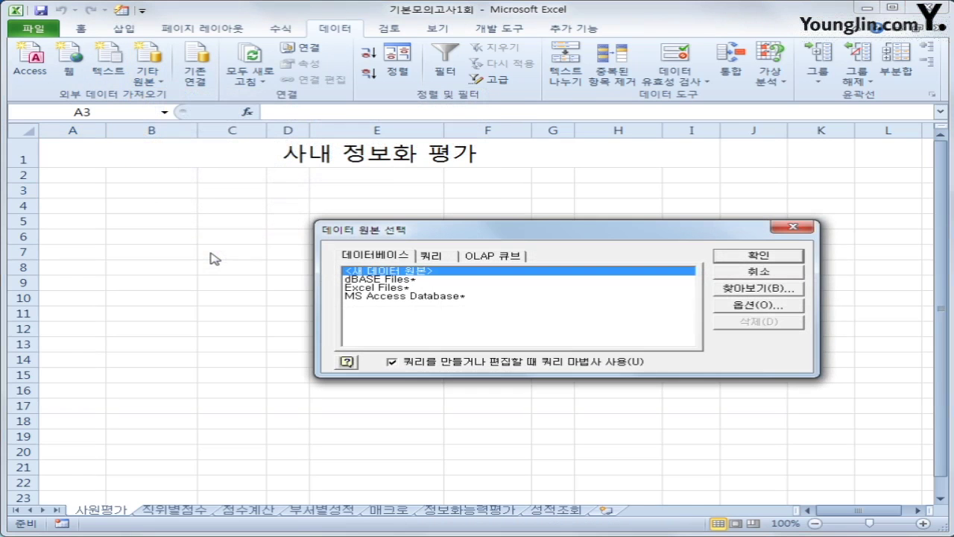
left_click(382, 296)
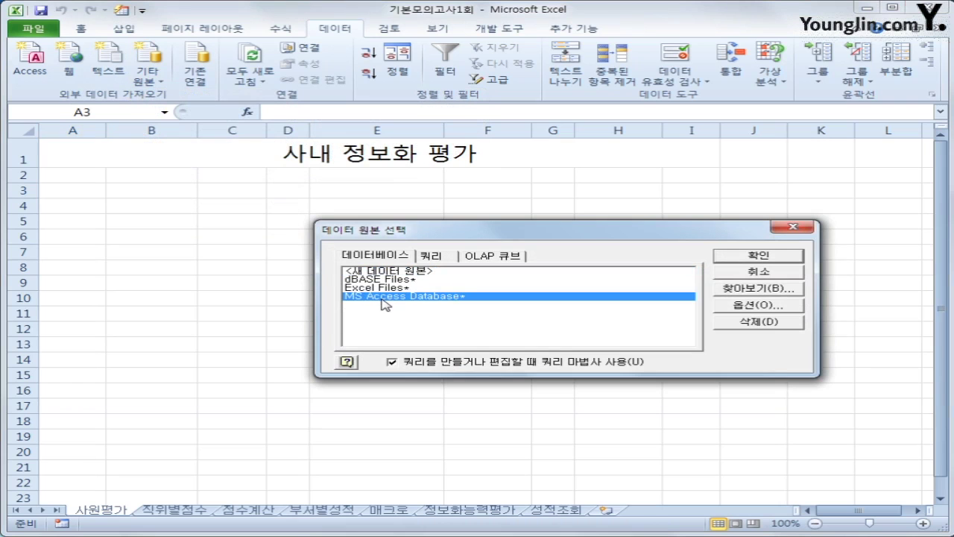
left_click(735, 259)
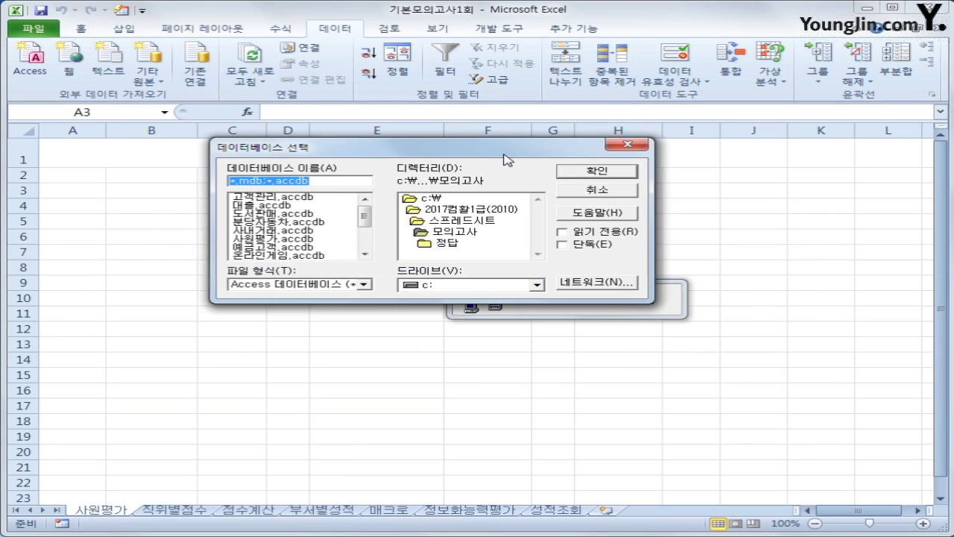
Choose the database 사원평가.accdb in the 모의고사 folder as the query source
left_click(453, 234)
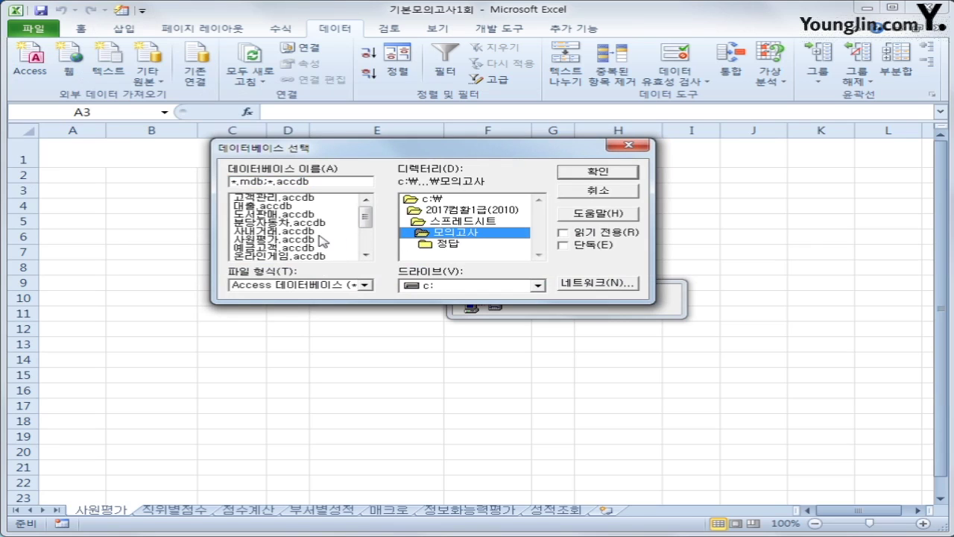
left_click(297, 242)
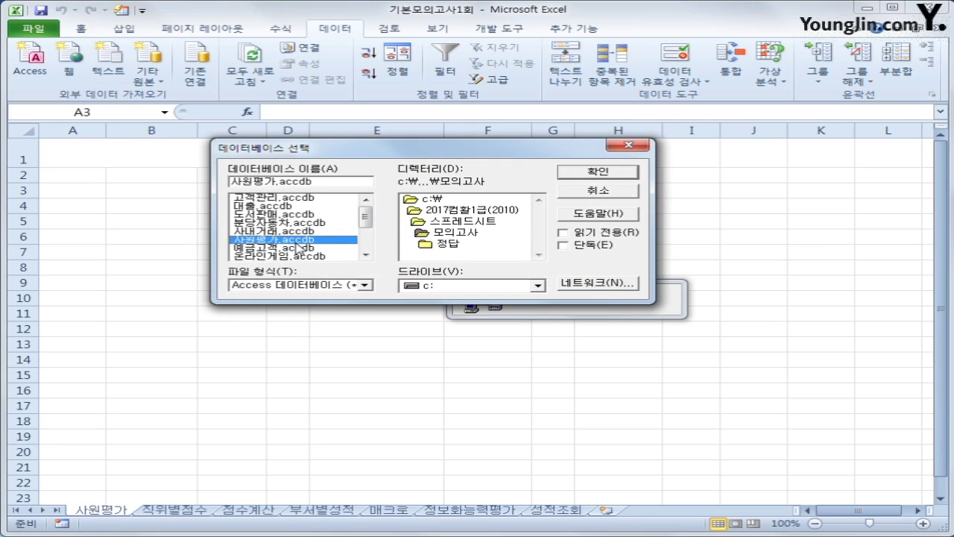
left_click(585, 173)
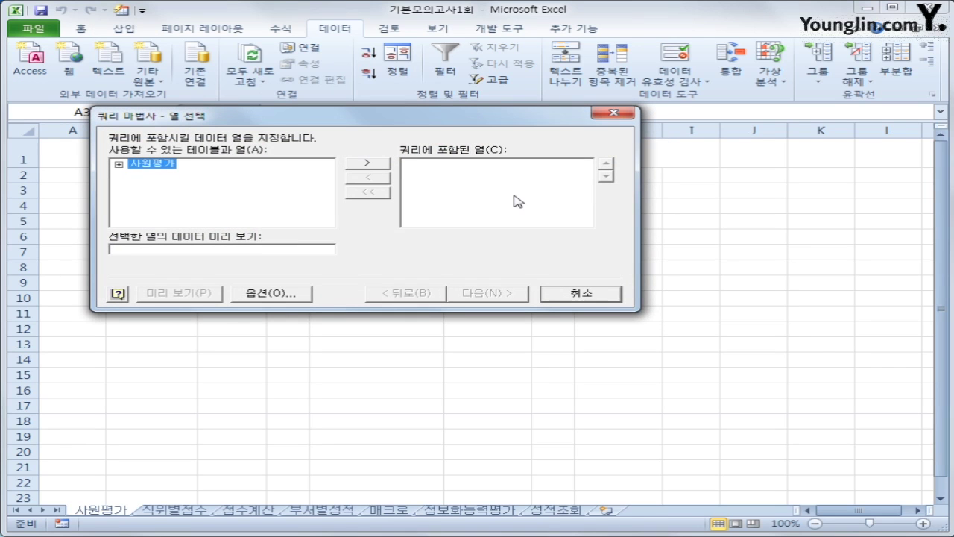
Add the columns 사원명, 사번, 부서, 직위 and 입사일 from the 사원평가 table to the query, in that order
double_click(154, 162)
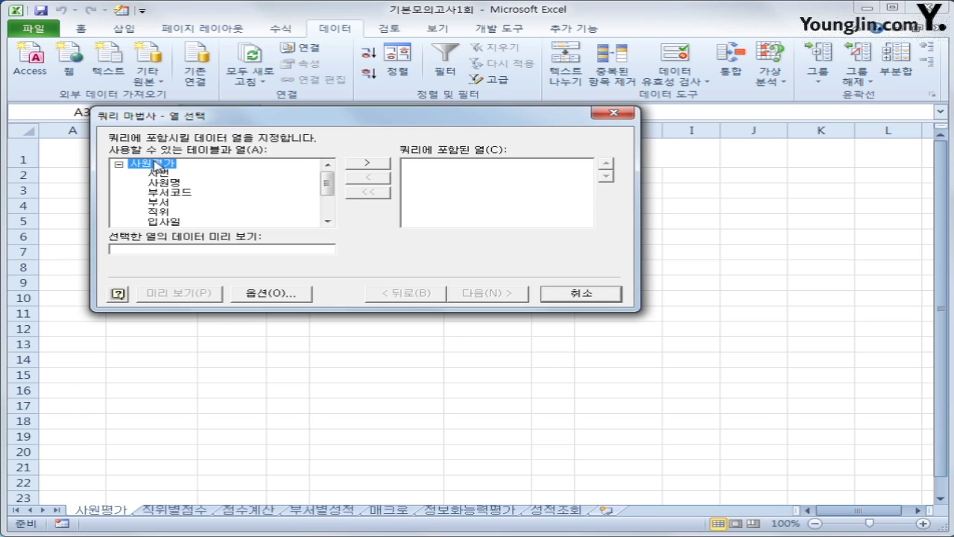
left_click(164, 184)
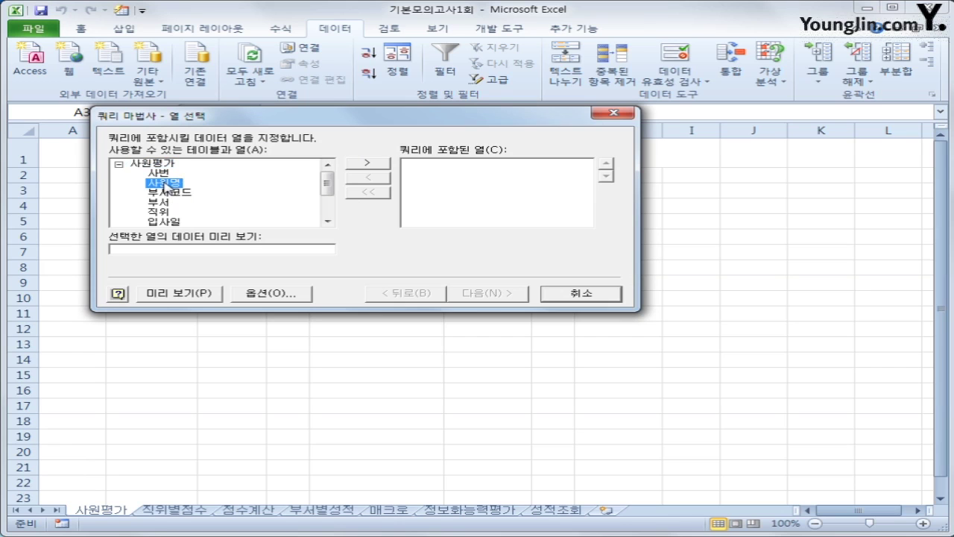
double_click(164, 183)
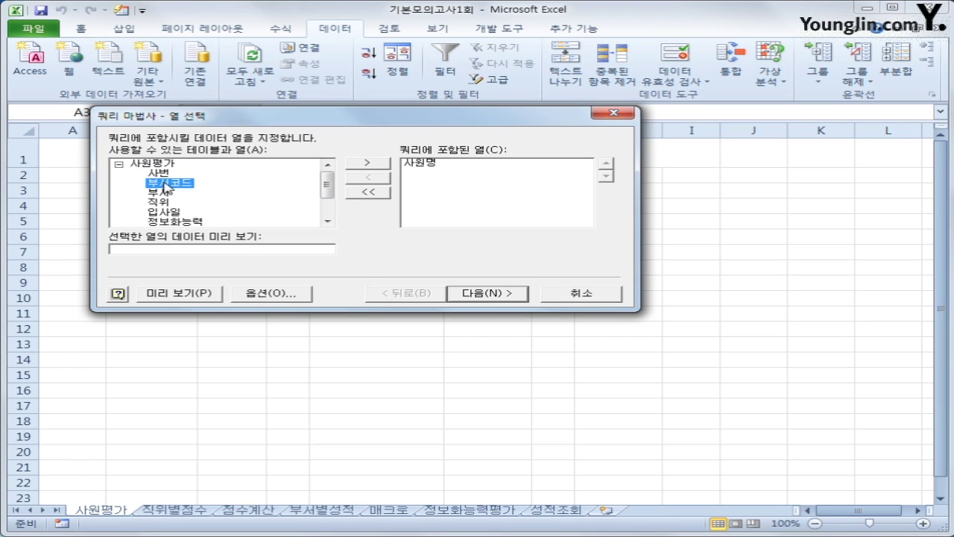
left_click(162, 178)
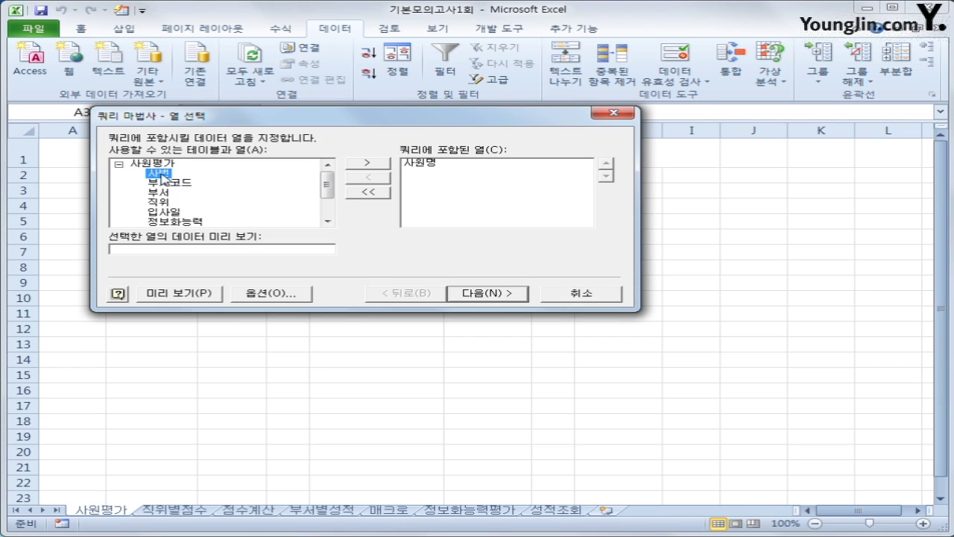
double_click(163, 177)
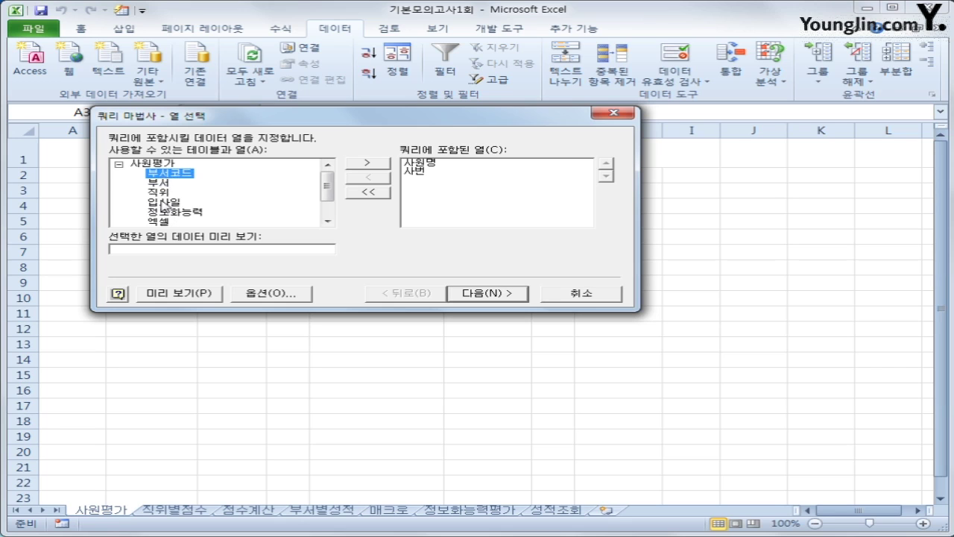
double_click(161, 183)
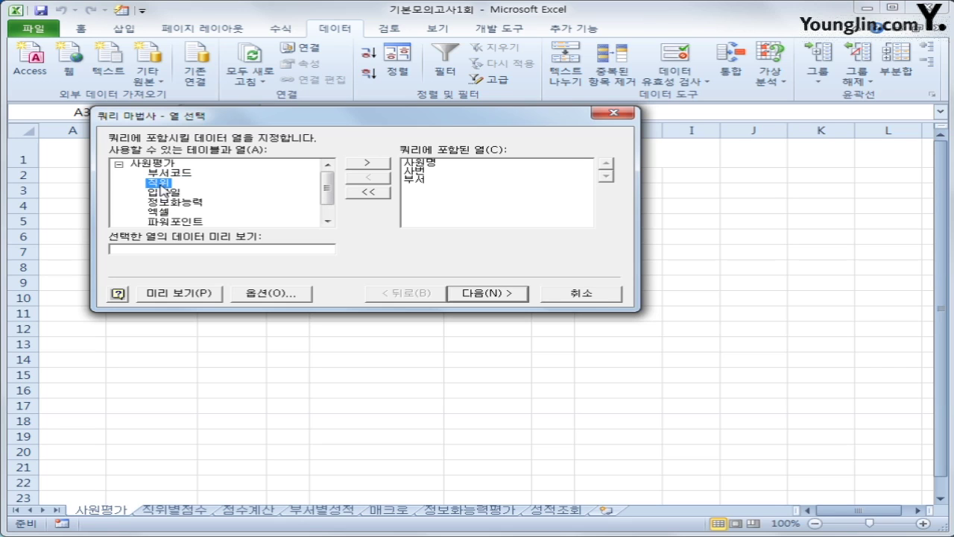
double_click(161, 184)
double_click(164, 183)
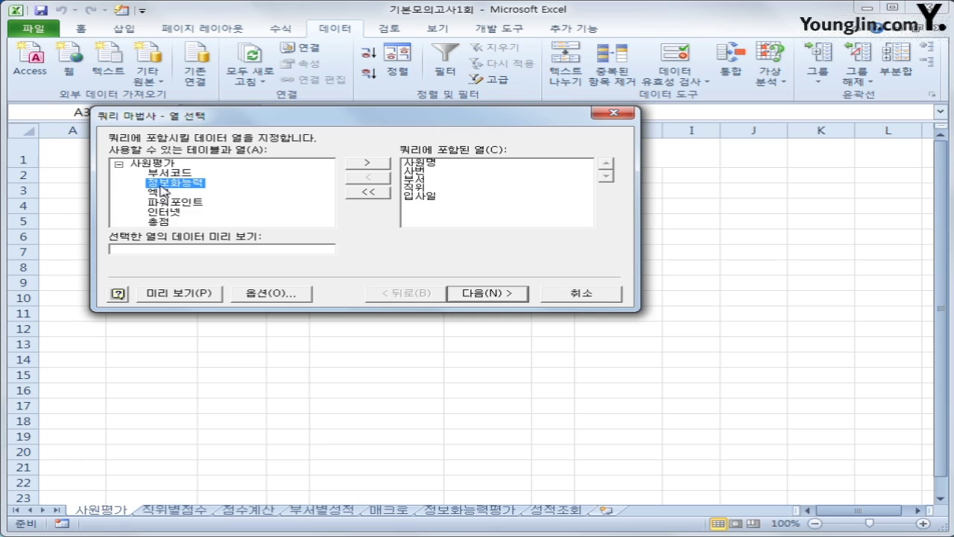
Add the 정보화능력, 엑셀, 파워포인트 and 인터넷 columns to the query and proceed to data filtering
double_click(163, 183)
double_click(162, 183)
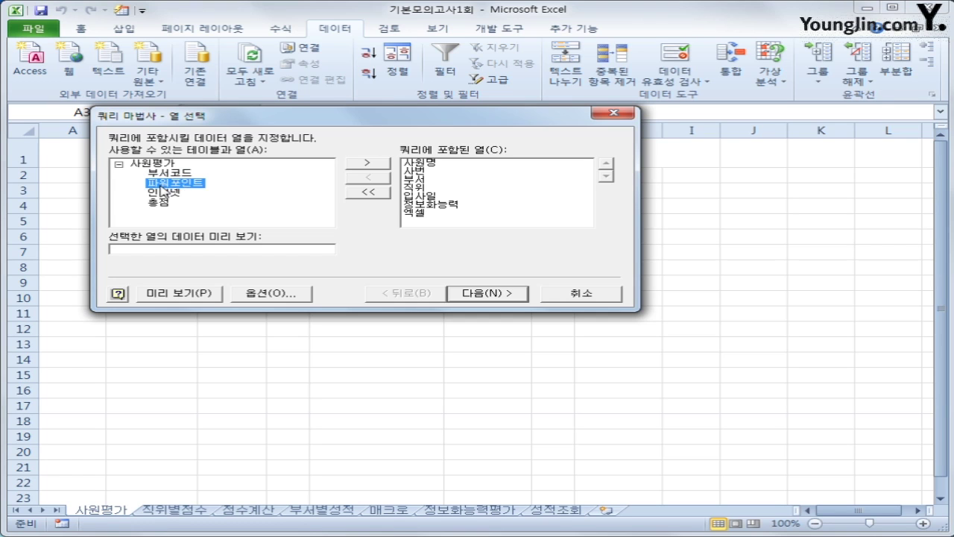
double_click(163, 184)
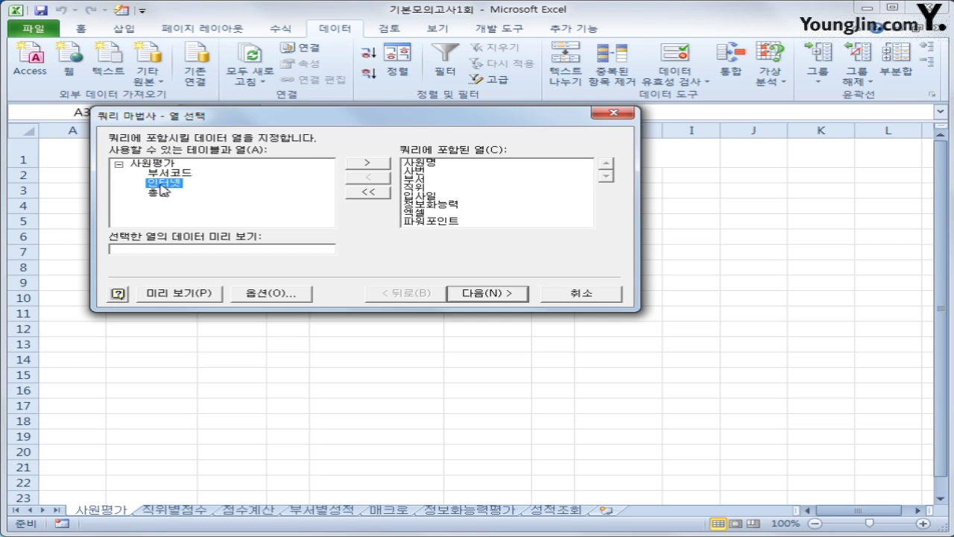
double_click(161, 185)
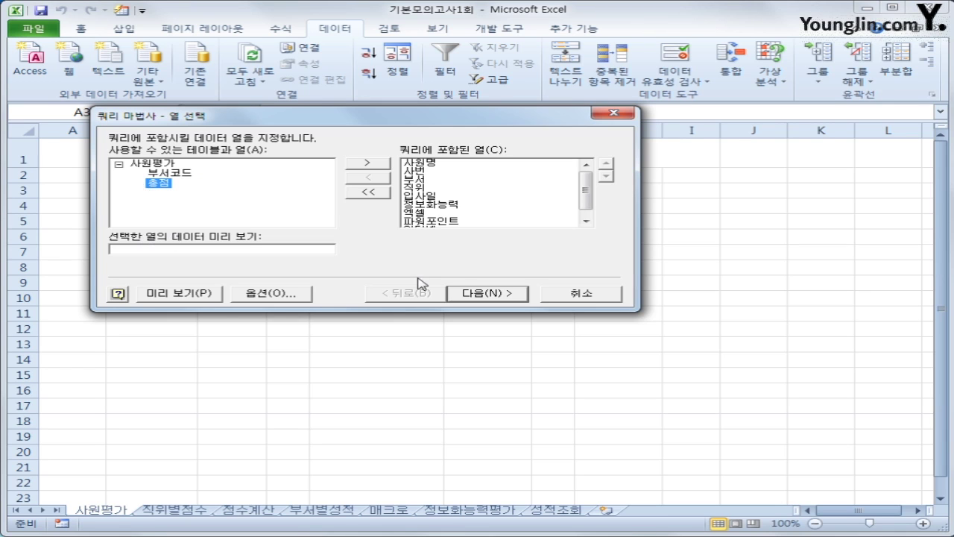
left_click(471, 292)
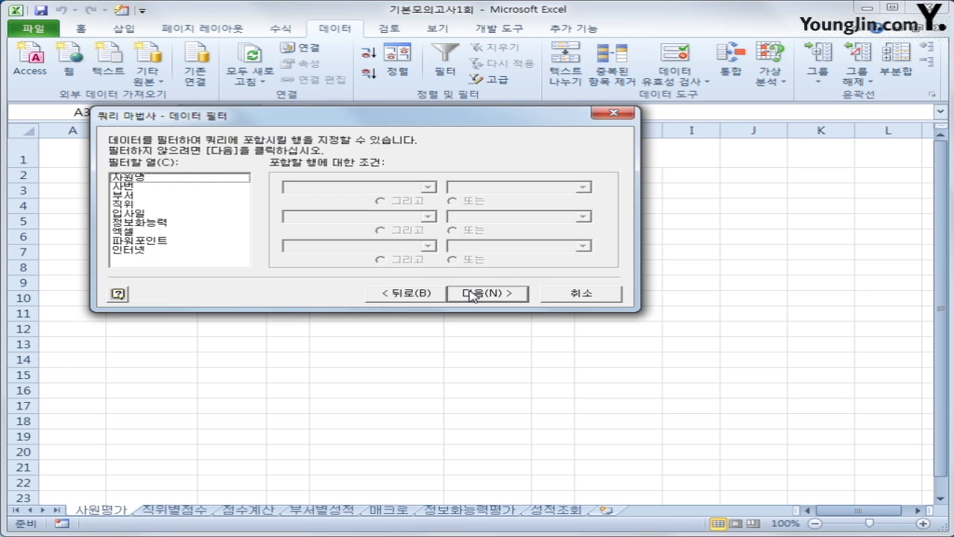
Filter the 부서 column to rows equal to 사무처 or equal to 관리과
left_click(176, 196)
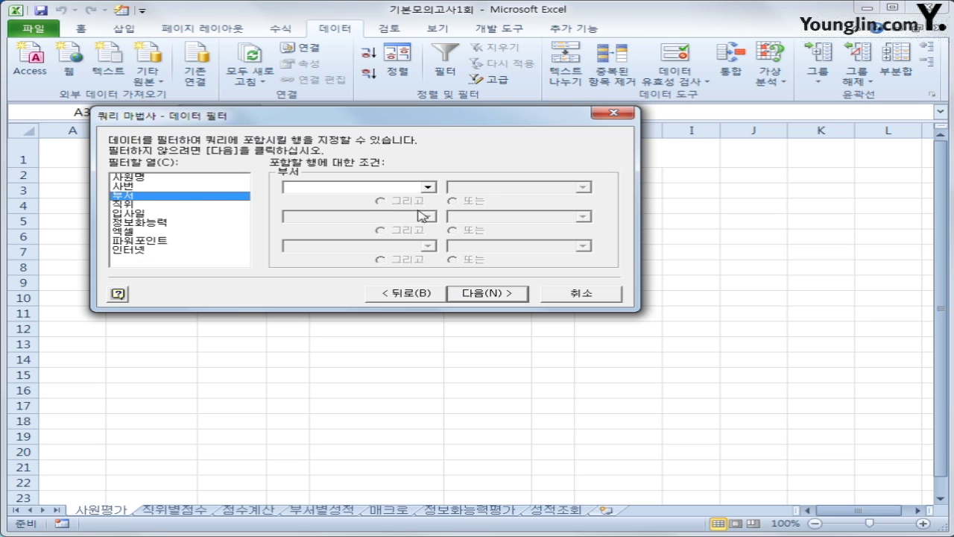
left_click(428, 188)
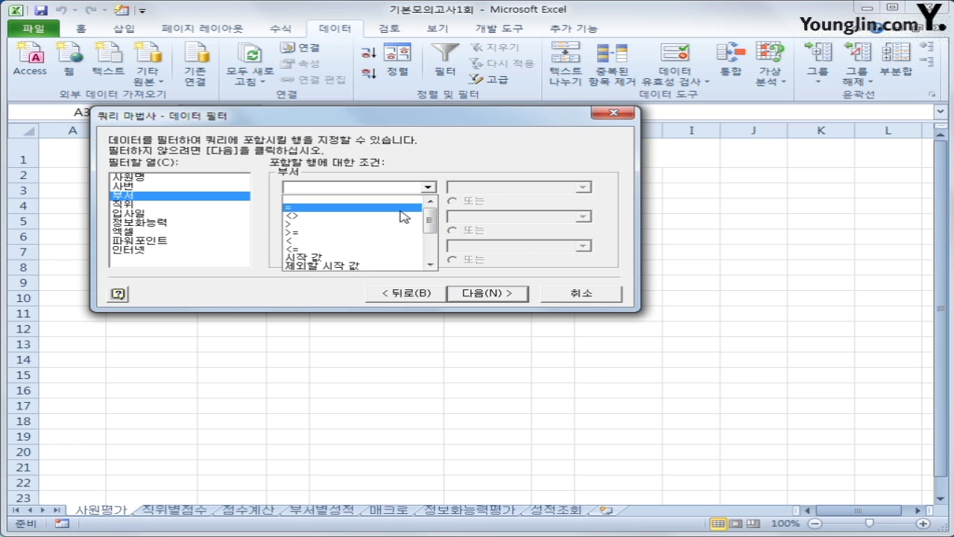
left_click(401, 209)
left_click(584, 188)
left_click(571, 218)
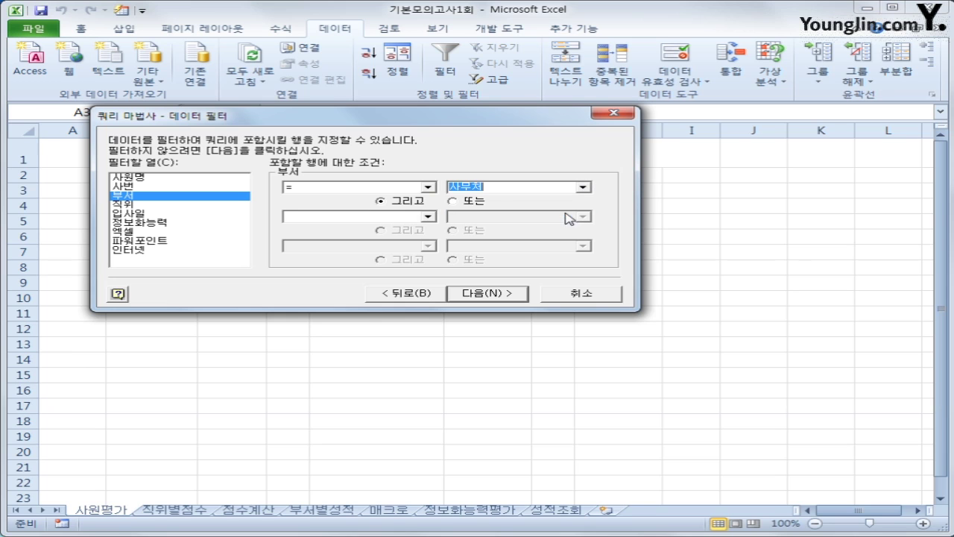
left_click(463, 201)
left_click(418, 218)
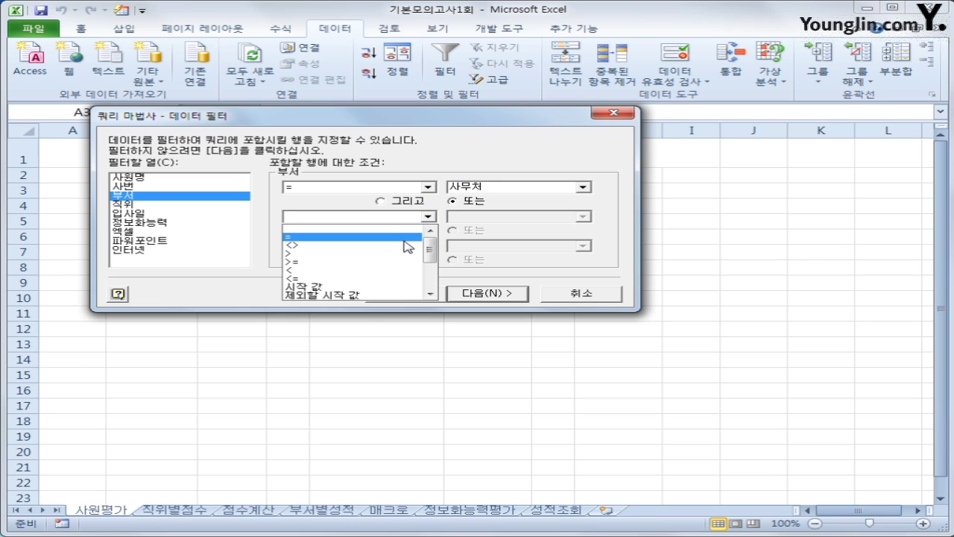
left_click(404, 238)
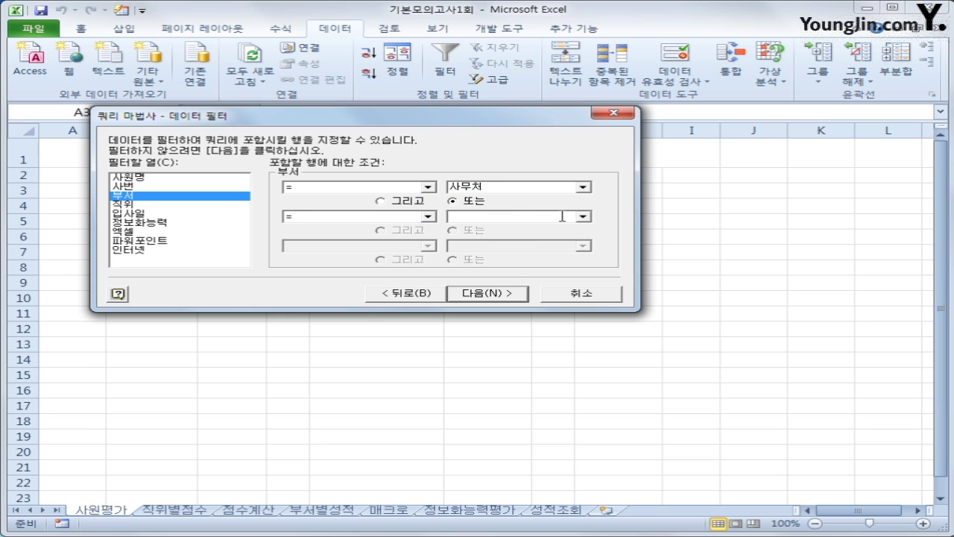
left_click(583, 217)
left_click(571, 229)
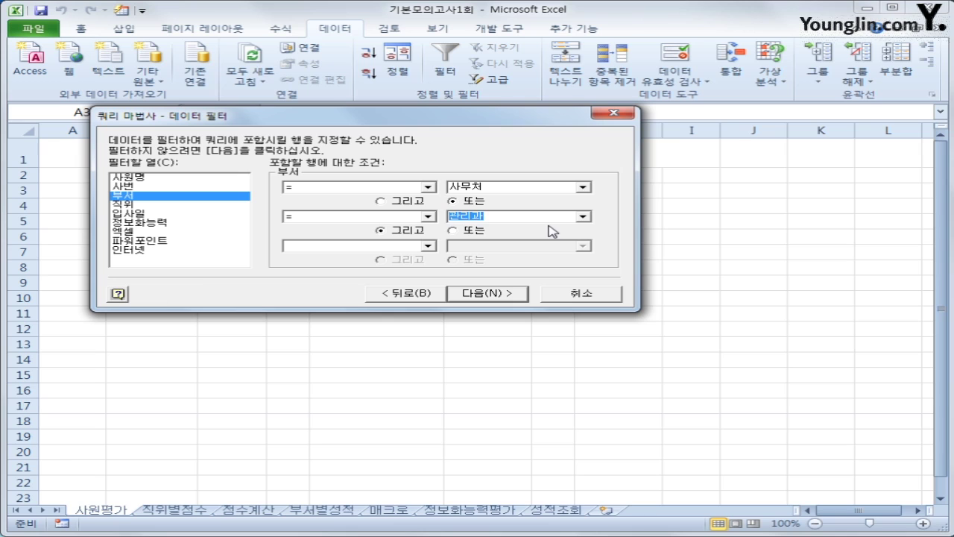
Filter the 입사일 column to dates <= 2014-12-31 and proceed to the sort order
left_click(159, 215)
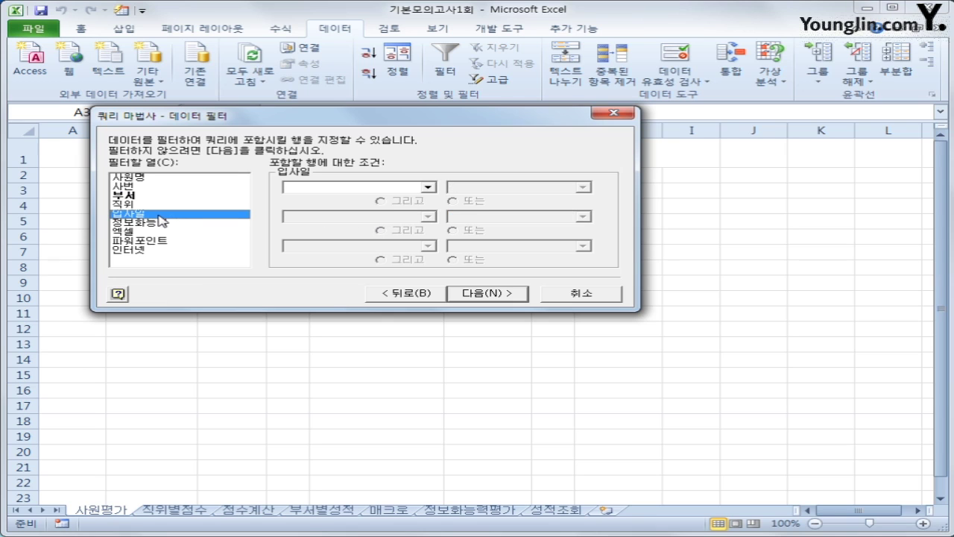
left_click(335, 189)
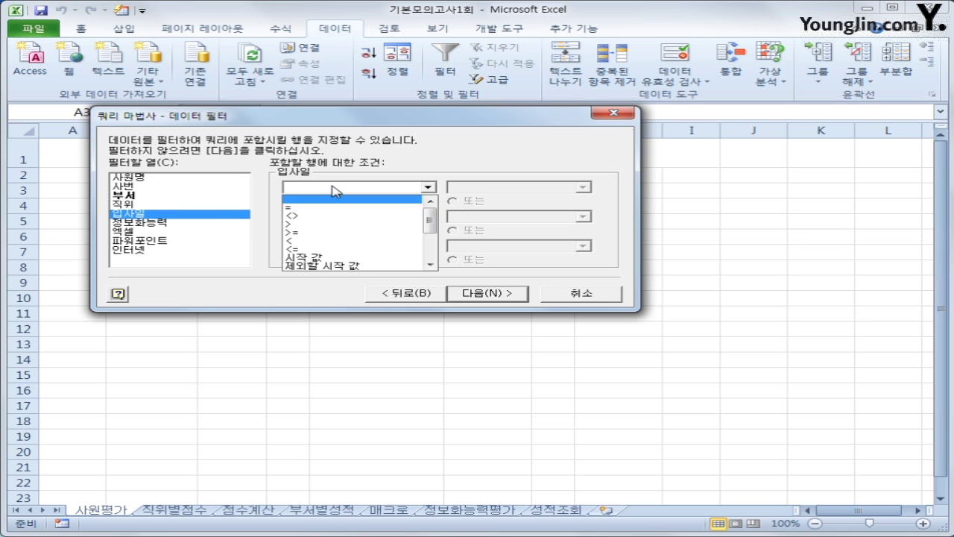
left_click(328, 250)
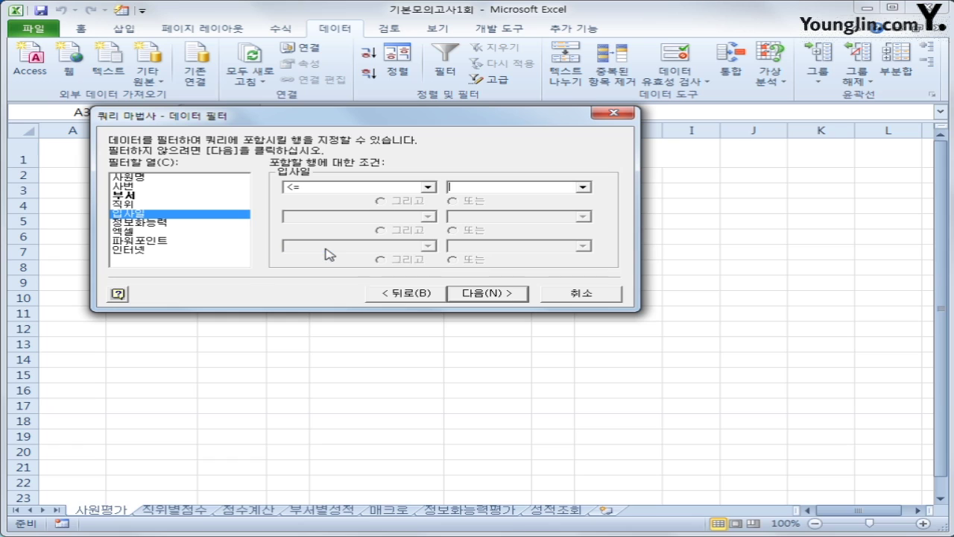
left_click(506, 190)
type("2014")
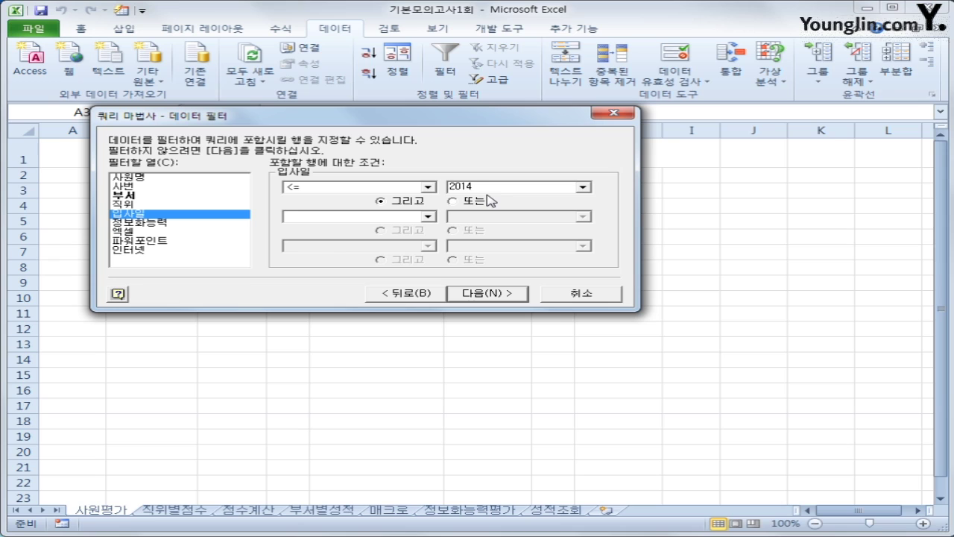
type("-12-31")
left_click(491, 293)
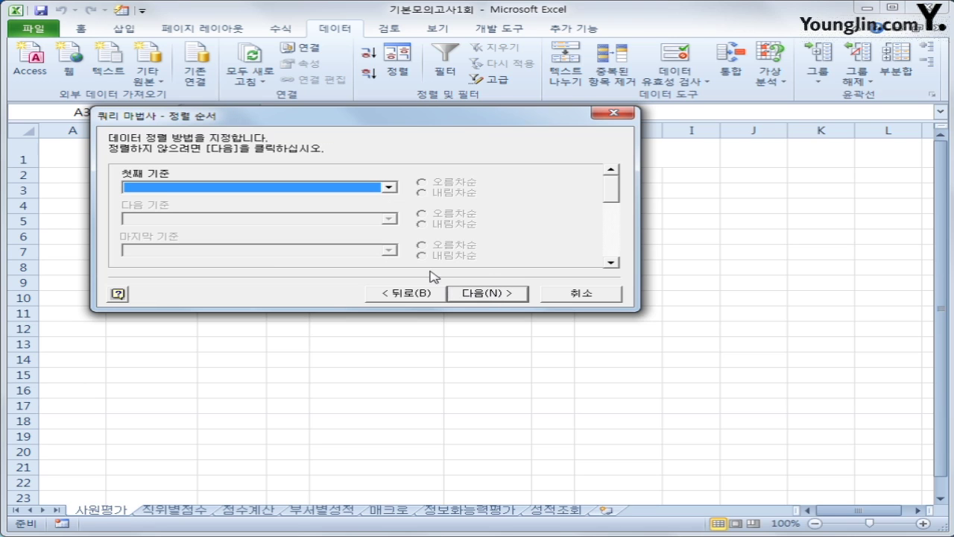
Sort the query by 입사일 ascending, then by 부서 ascending, and proceed to the final wizard page
left_click(389, 187)
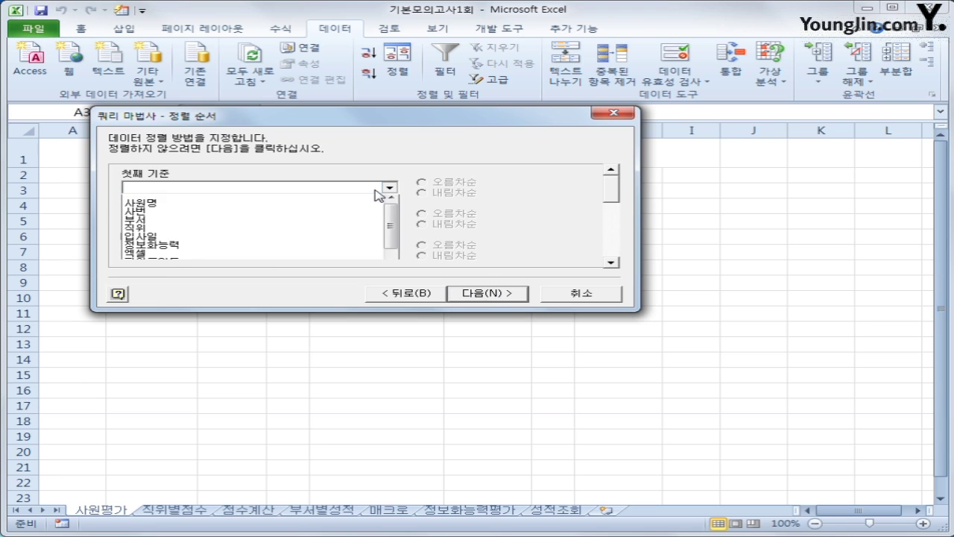
left_click(341, 243)
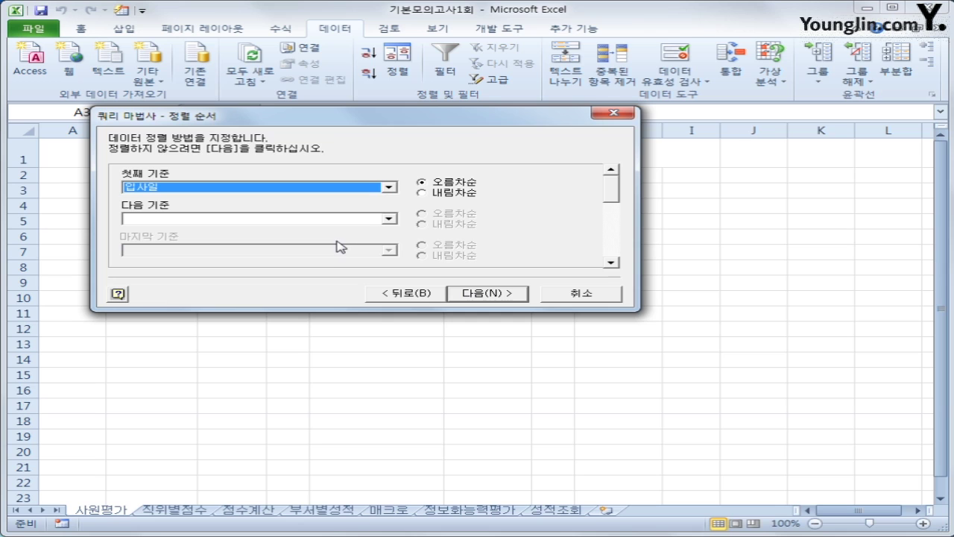
left_click(378, 219)
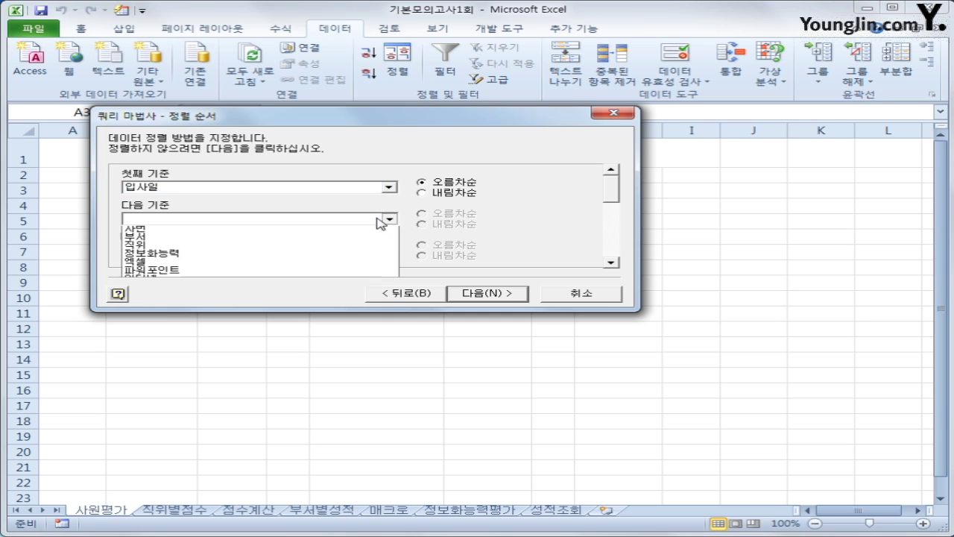
left_click(359, 258)
left_click(464, 215)
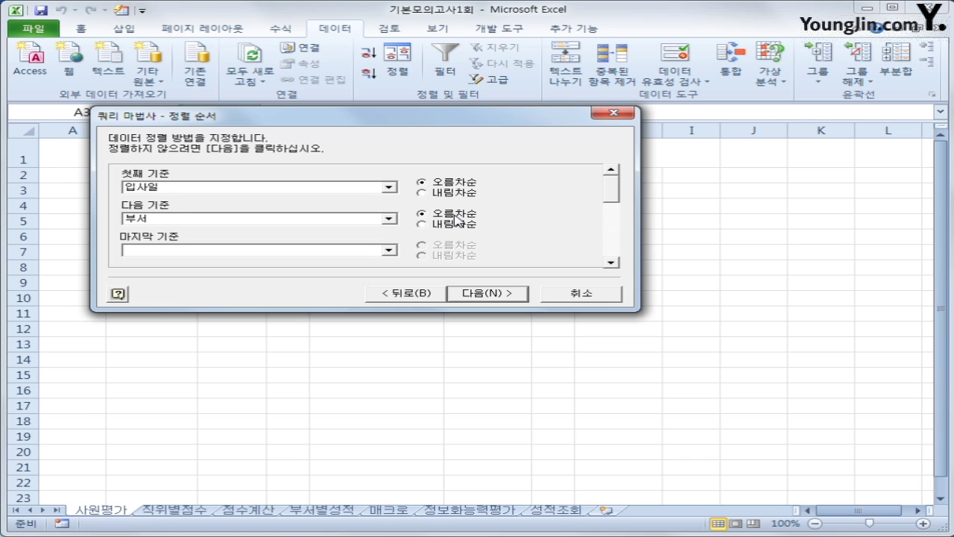
left_click(474, 298)
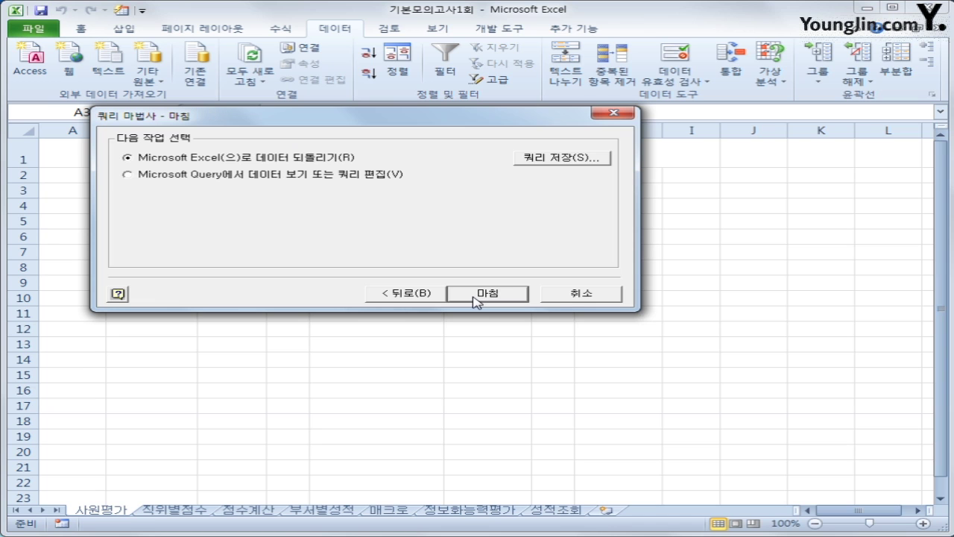
Finish the query by returning the data to Excel as a table at cell A3 of the existing worksheet
left_click(472, 298)
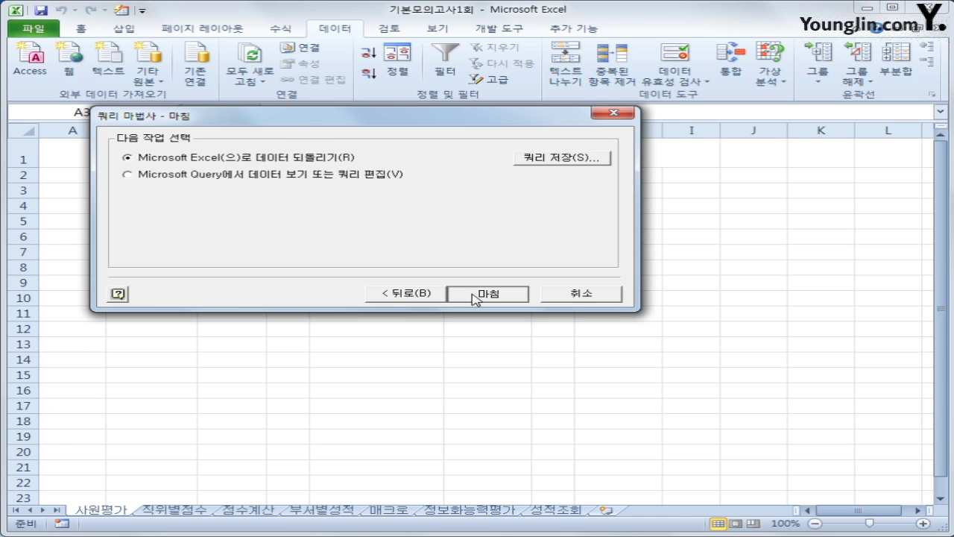
left_click_drag(467, 285, 489, 211)
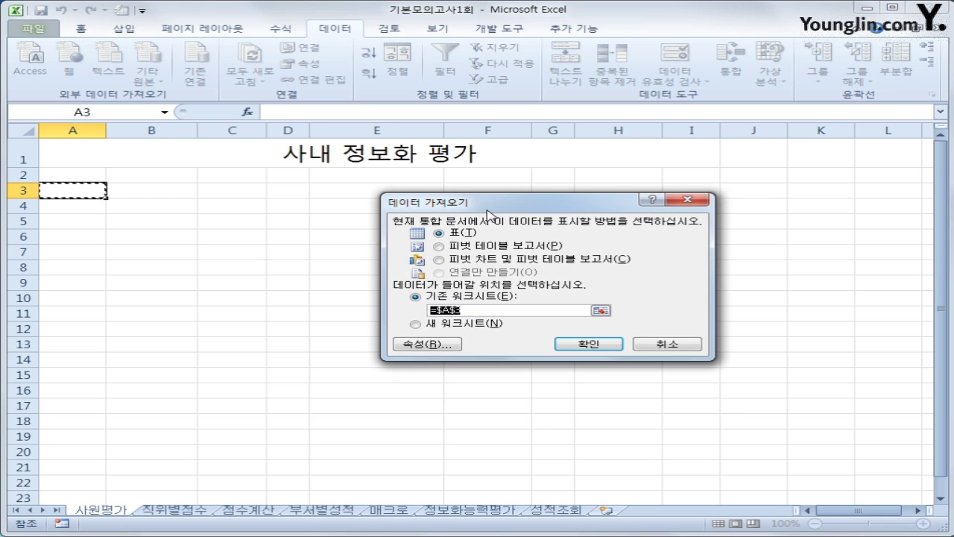
left_click(589, 346)
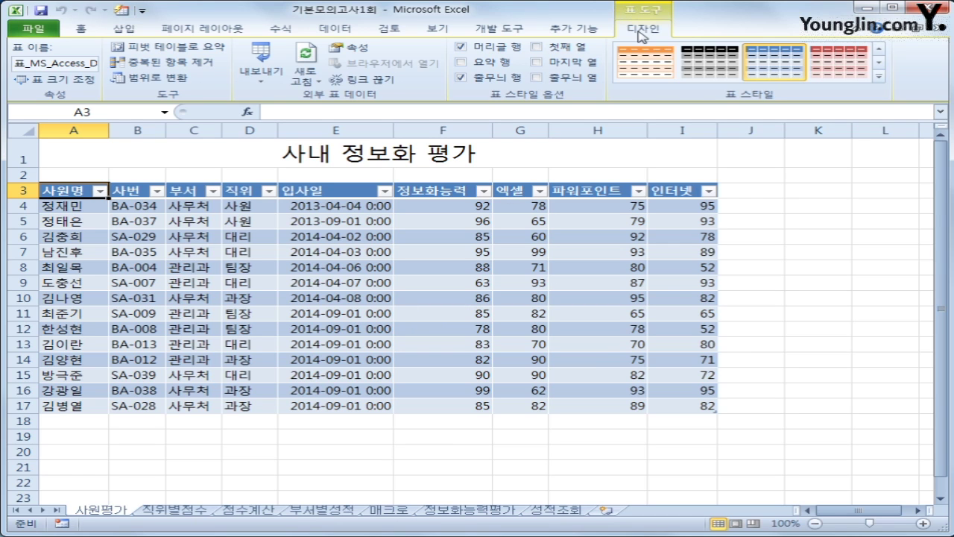
Convert the imported table to a normal range, accepting the permanent removal of its query definition
left_click(166, 80)
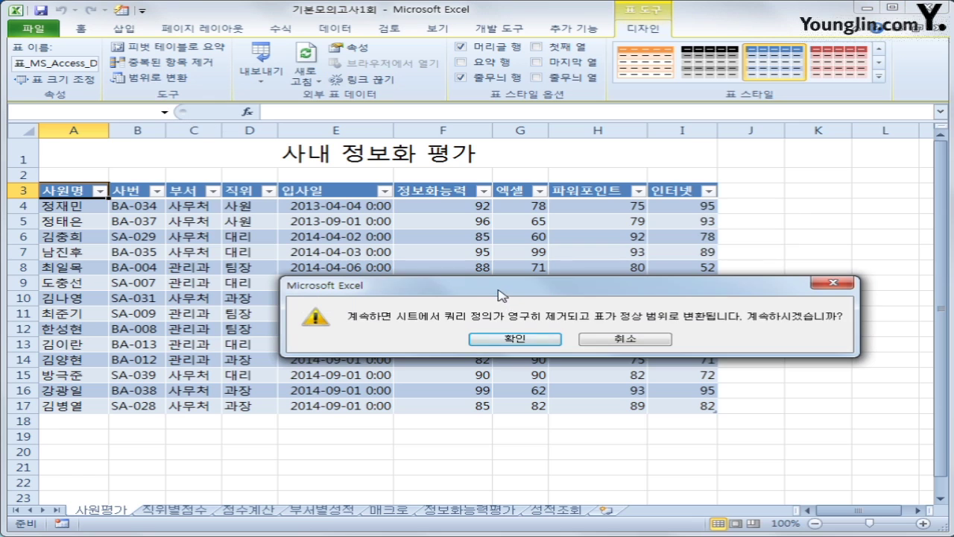
left_click_drag(505, 297, 425, 229)
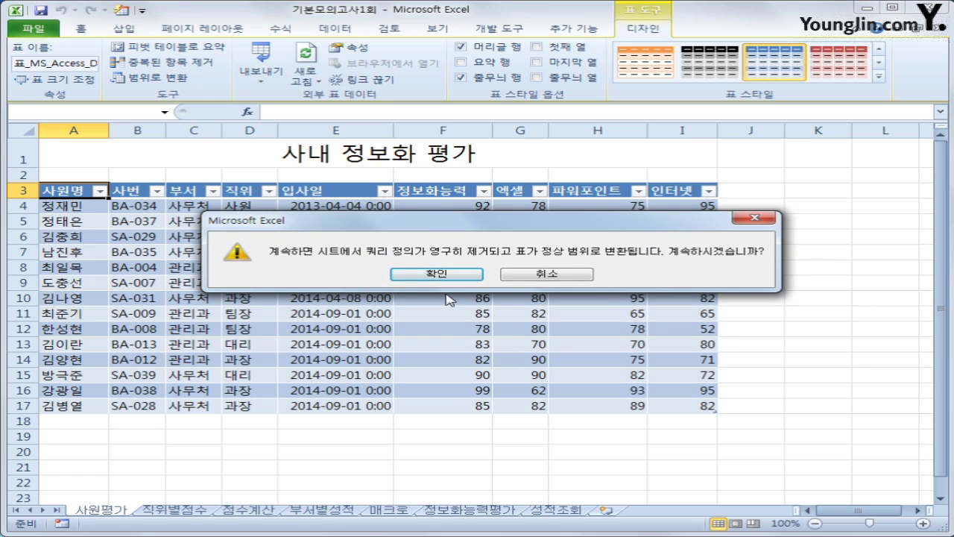
left_click(437, 274)
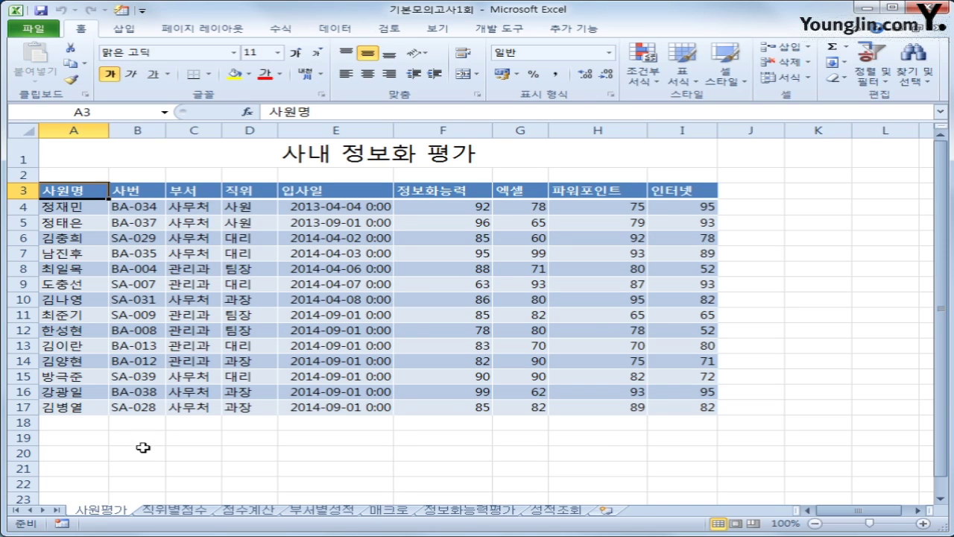
On the 직위별점수 sheet, copy the 직위 header and the 과장 value from E3:E4 to B19:B20
left_click(173, 511)
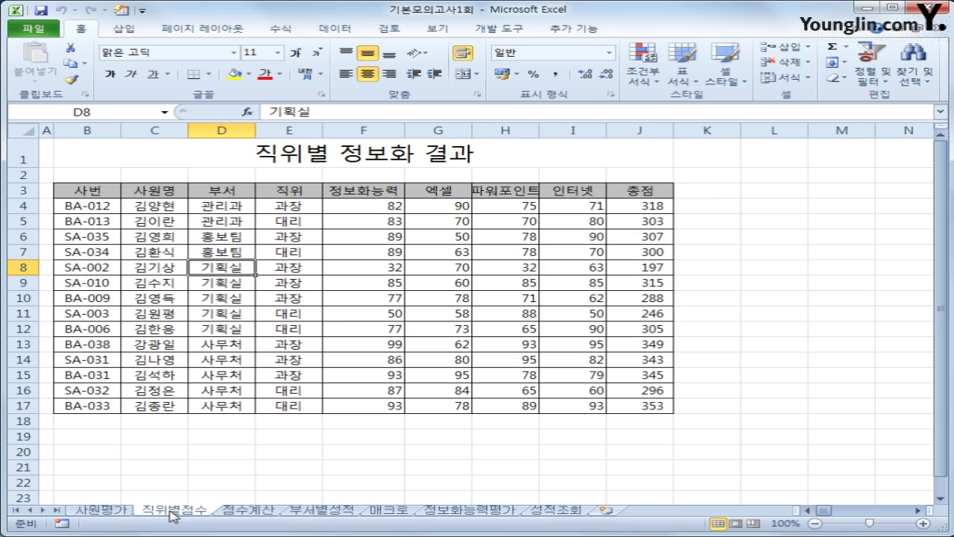
left_click(263, 192)
left_click(281, 203, "ctrl")
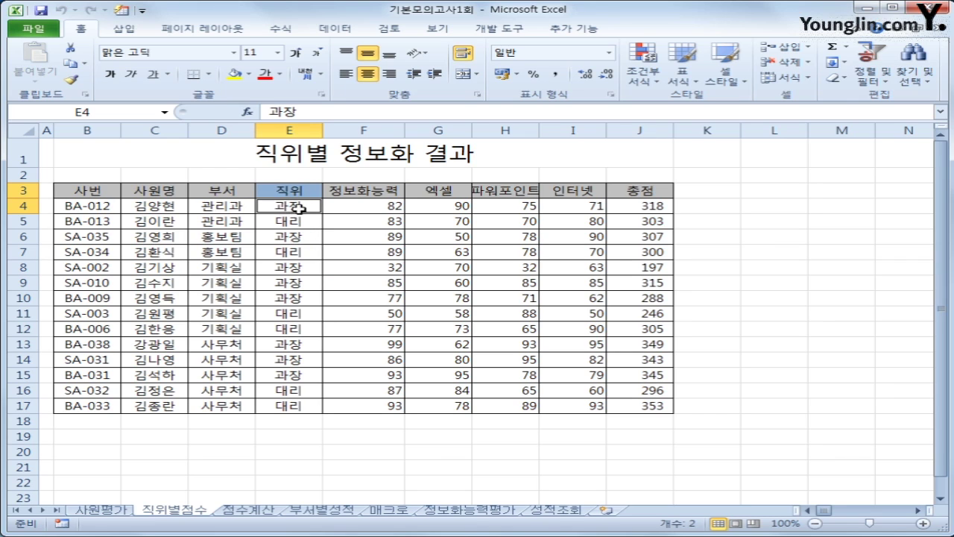
left_click(297, 190)
left_click_drag(296, 189, 295, 203)
key("ctrl+c")
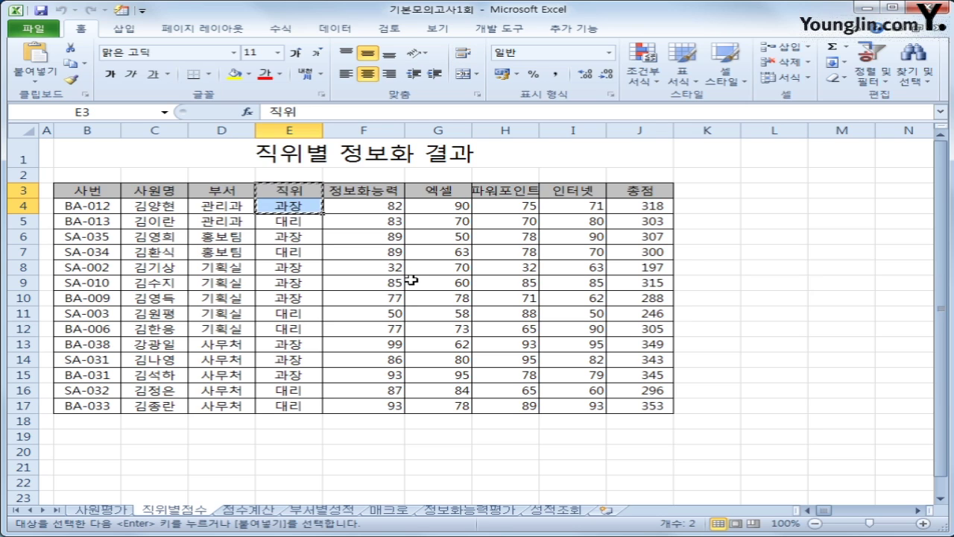
left_click(89, 436)
scroll(274, 392, "down", 1)
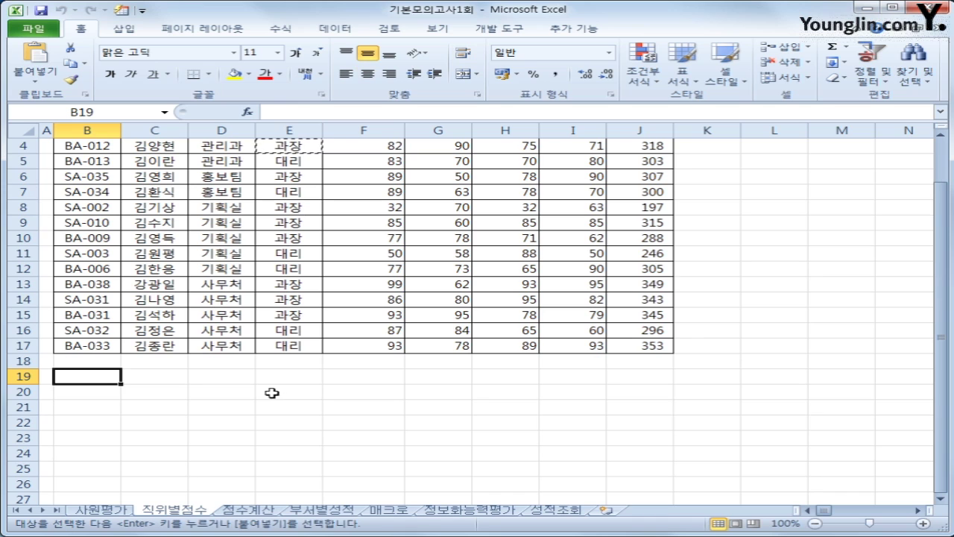
key("ctrl+v")
scroll(271, 391, "up", 1)
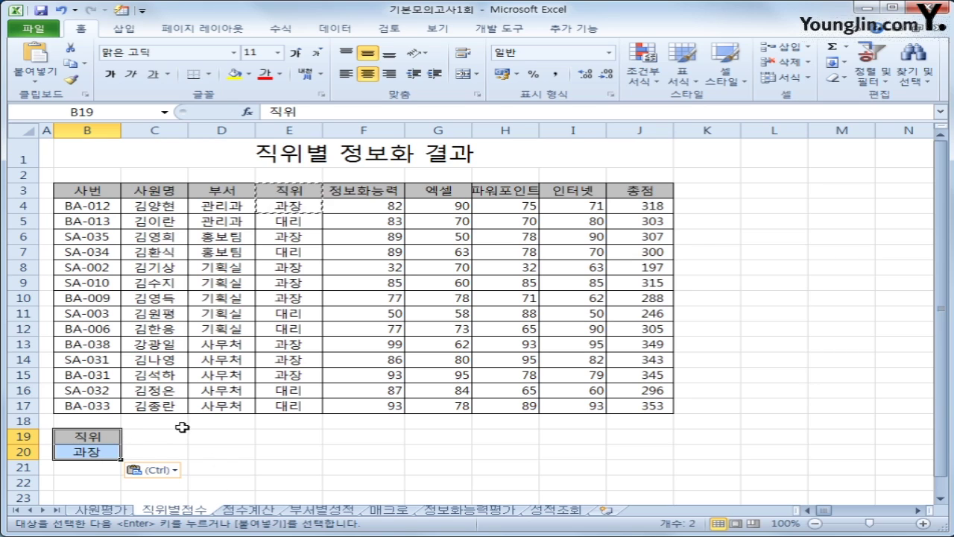
Copy the 총점 header from J3 to C19, beside the 직위 criteria header
left_click(96, 443)
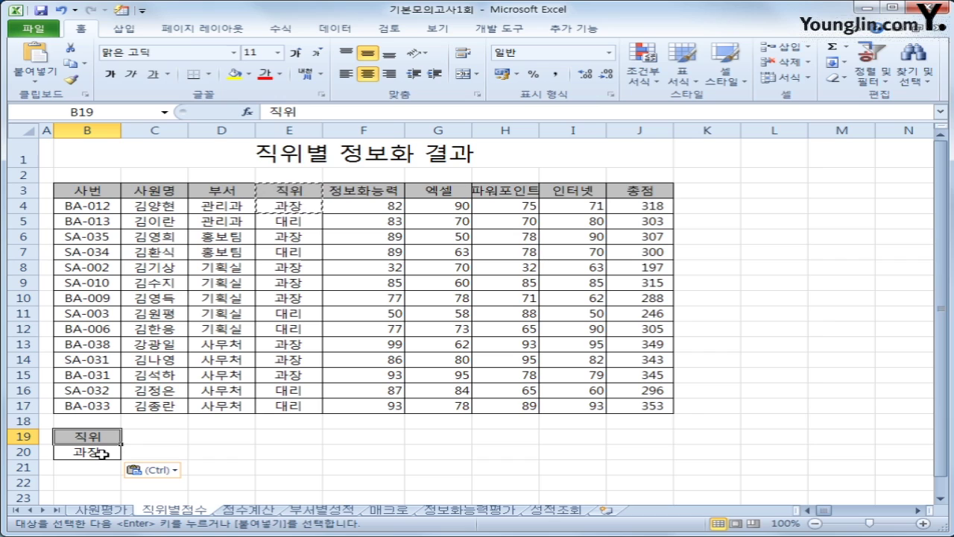
left_click(646, 180)
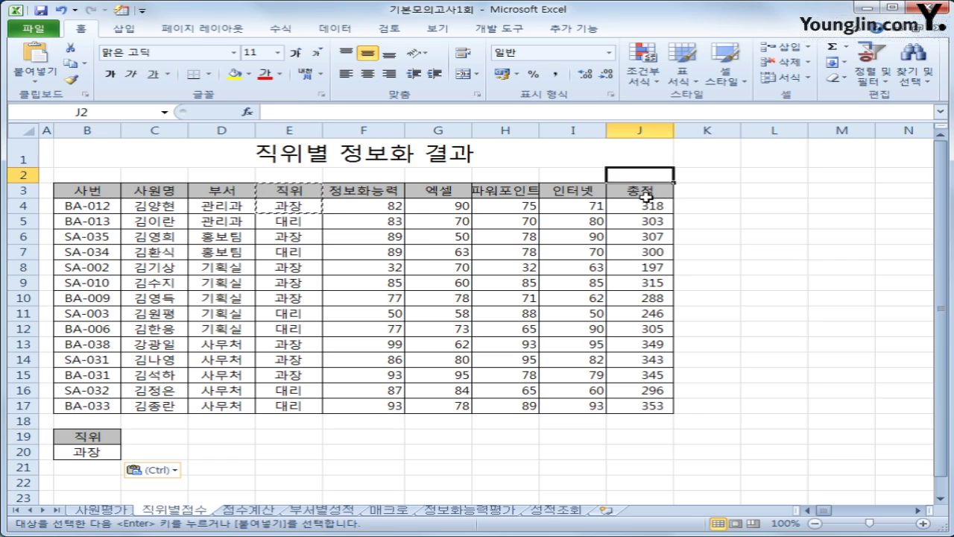
left_click(649, 196)
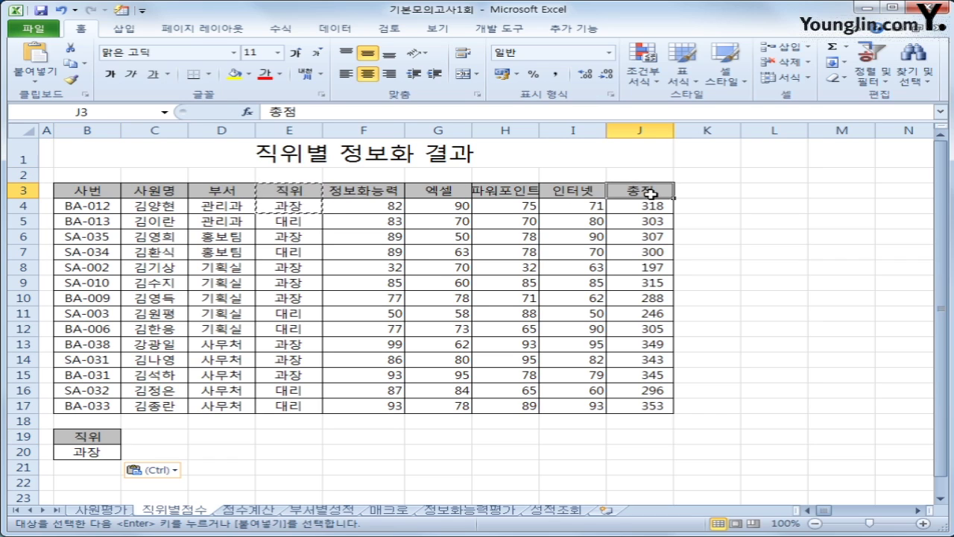
key("ctrl+c")
left_click(153, 439)
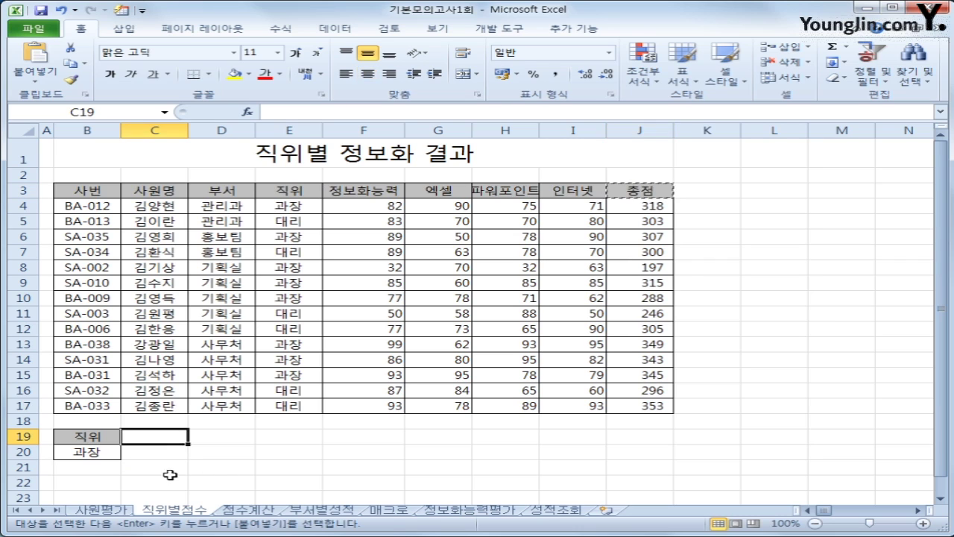
key("ctrl+v")
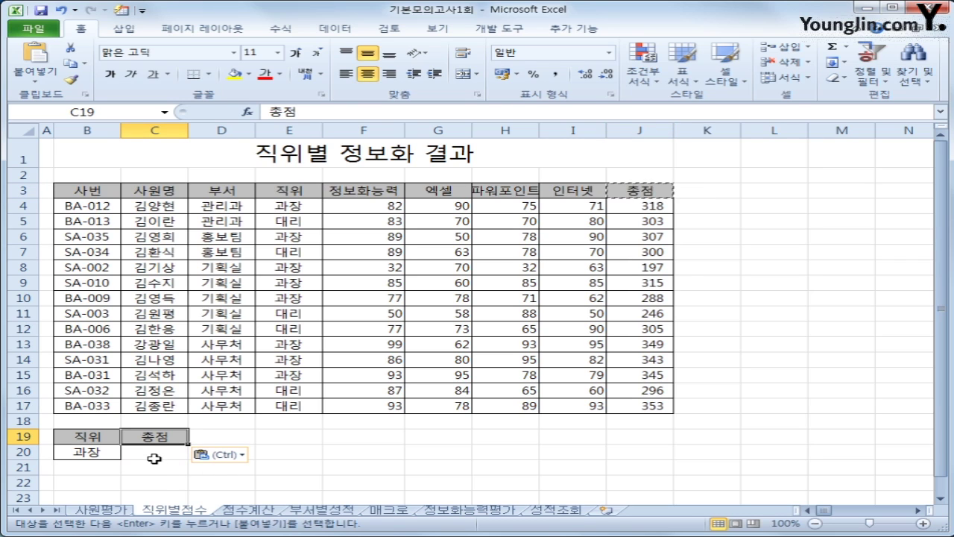
Enter the criterion >=300 in C20 under the 총점 header
left_click(154, 457)
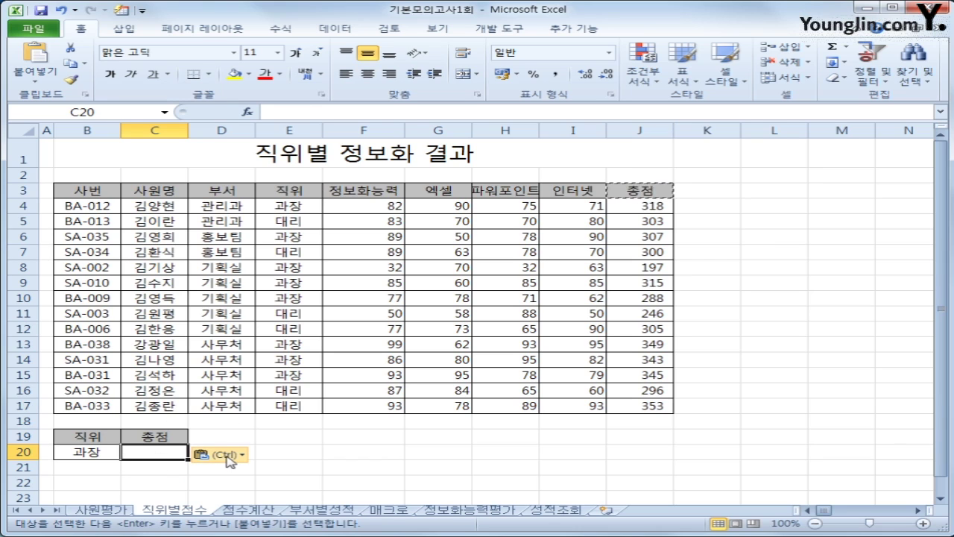
type(">")
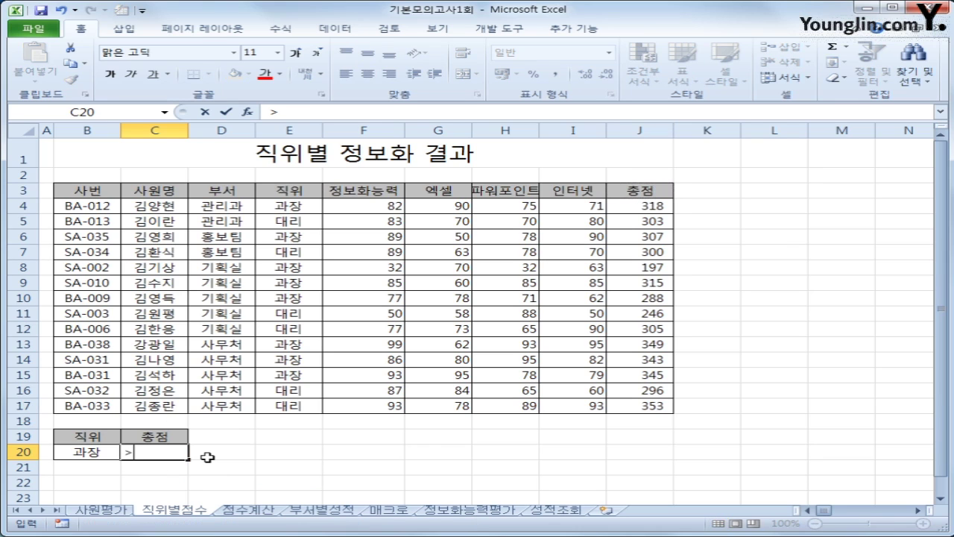
type("=300")
key("Return")
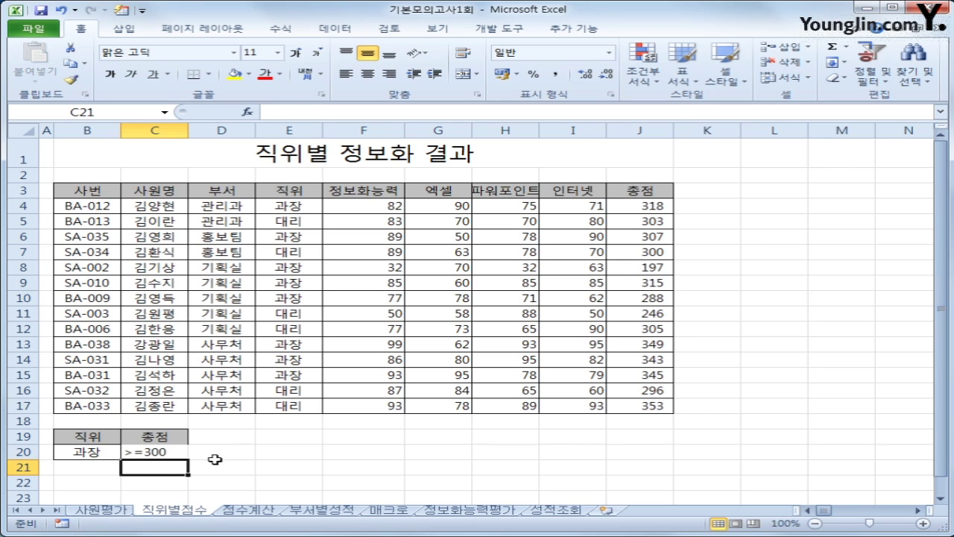
left_click_drag(87, 452, 132, 452)
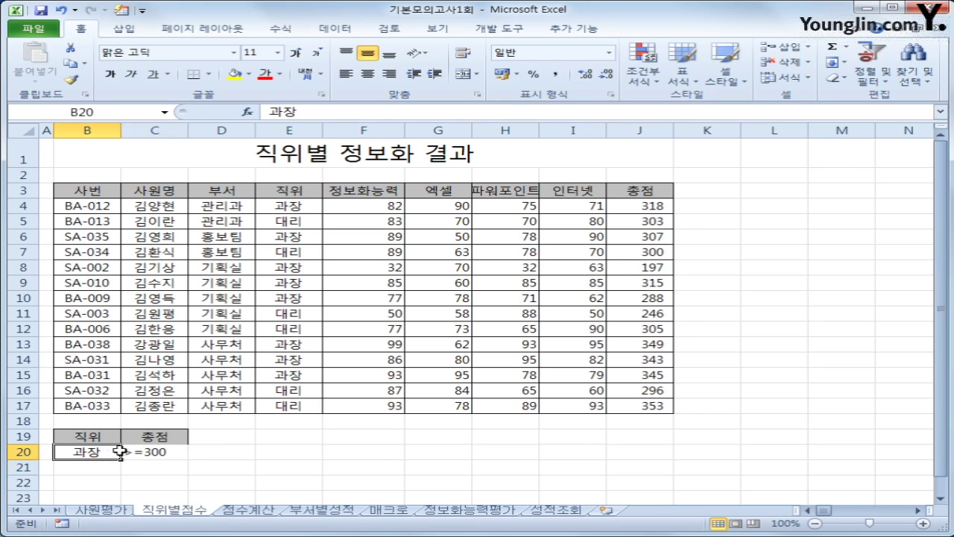
left_click(268, 453)
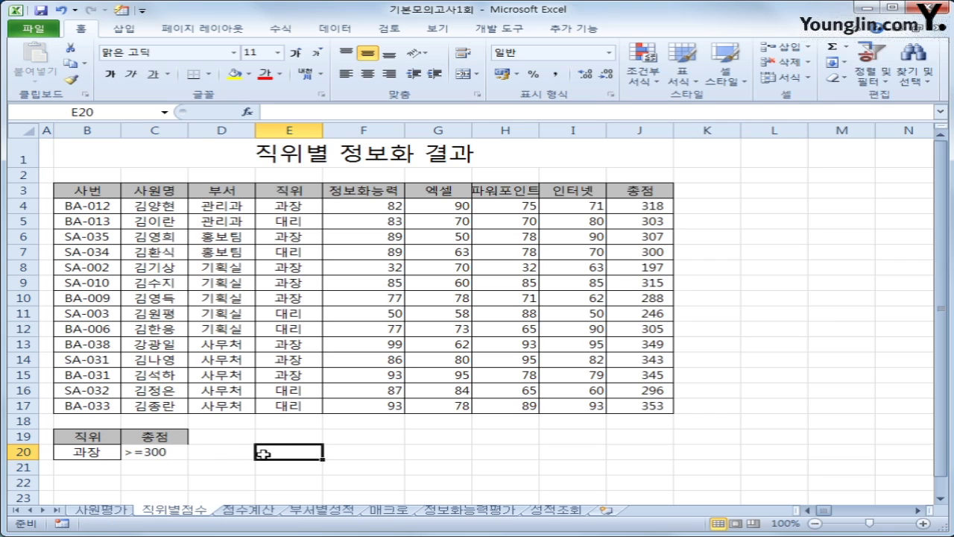
Copy the headers 사번, 사원명, 부서, 정보화능력, 엑셀, 파워포인트 and 인터넷 from row 3 to the row starting at B23
left_click(86, 193)
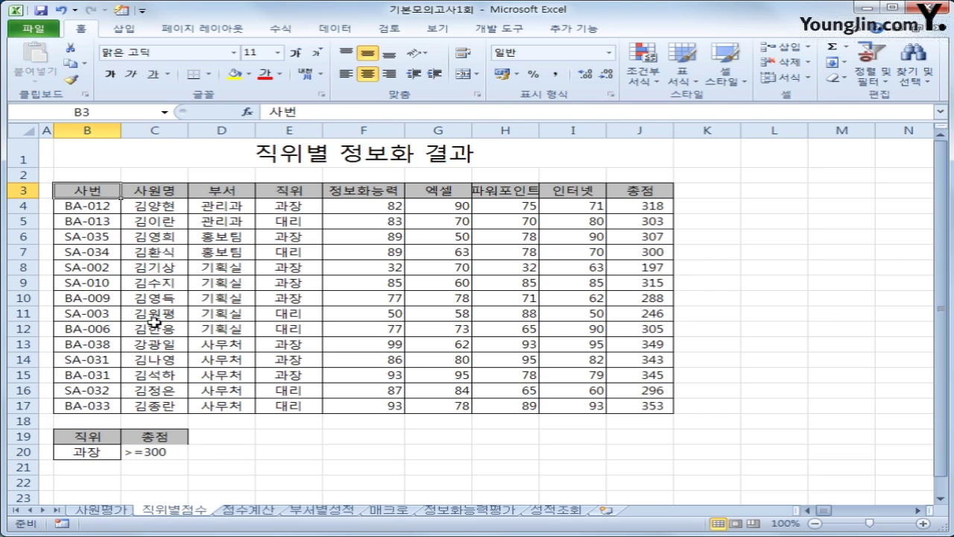
left_click(163, 187, "ctrl")
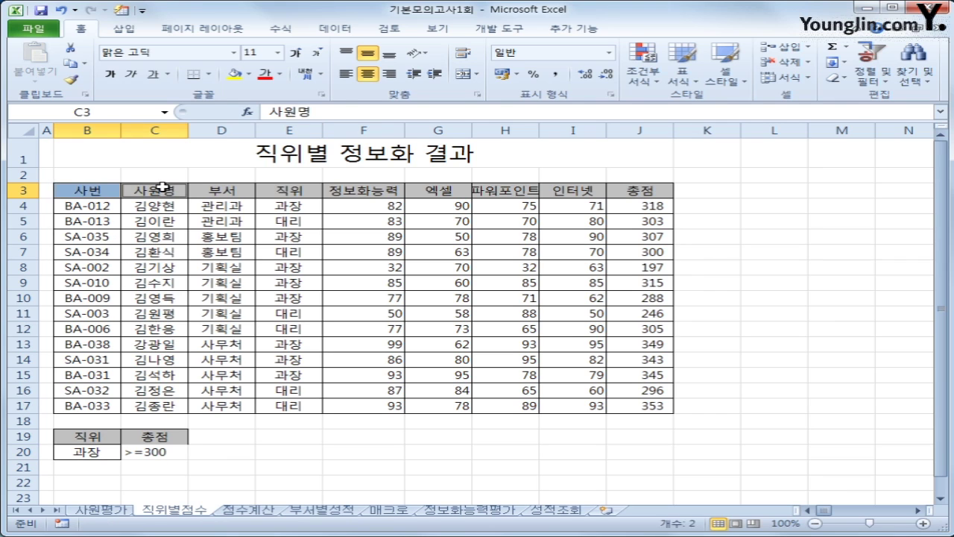
left_click(213, 185, "ctrl")
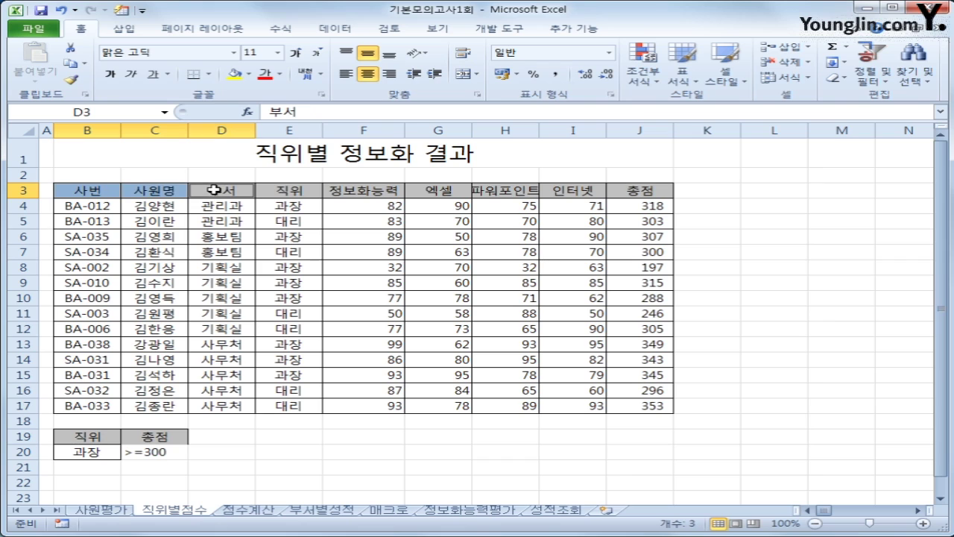
left_click(387, 191, "ctrl")
left_click(447, 191, "ctrl")
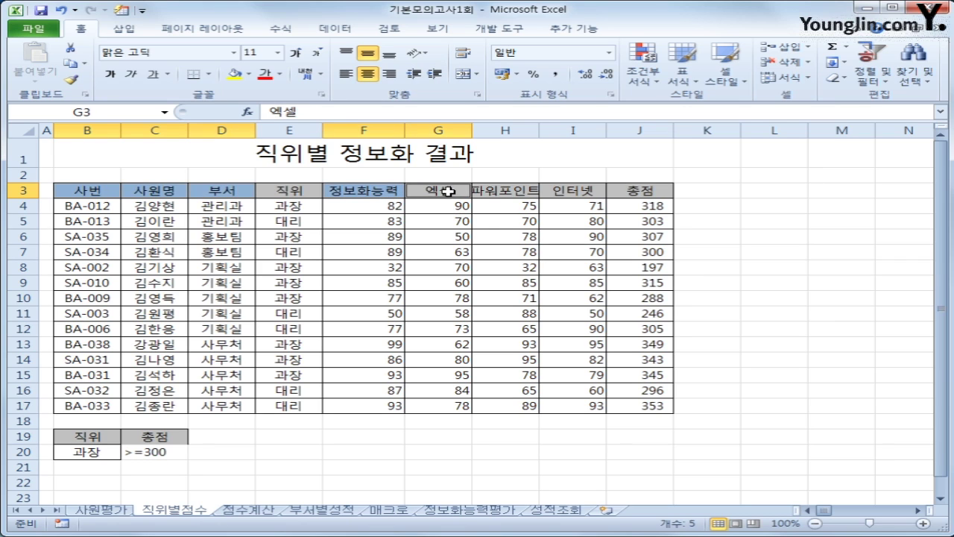
left_click(511, 193, "ctrl")
left_click(567, 192, "ctrl")
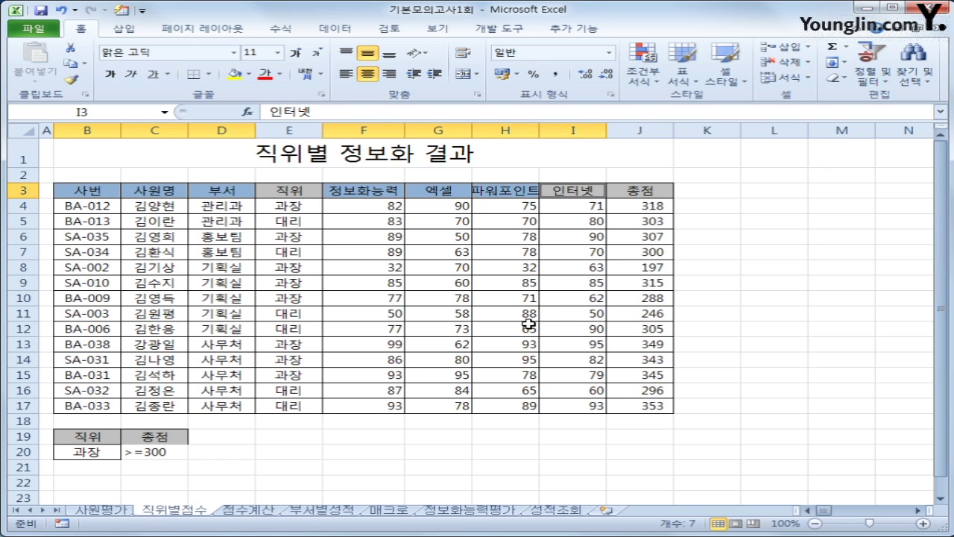
key("ctrl+c")
scroll(528, 323, "down", 1)
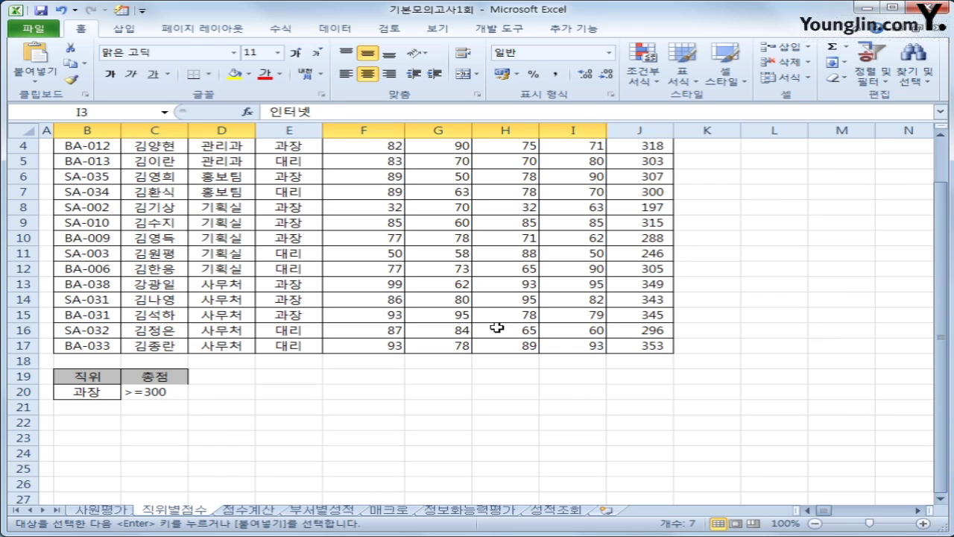
left_click(77, 440)
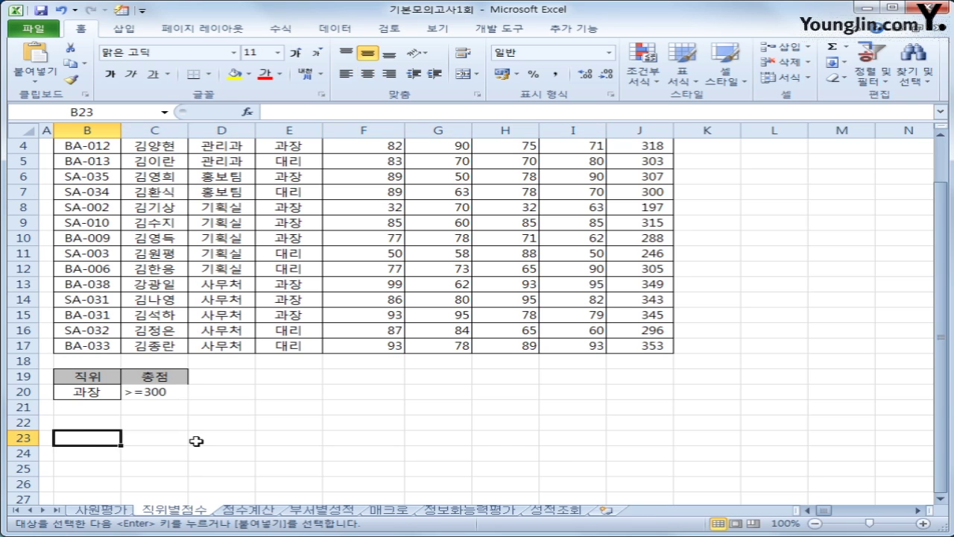
key("ctrl+v")
scroll(195, 441, "up", 1)
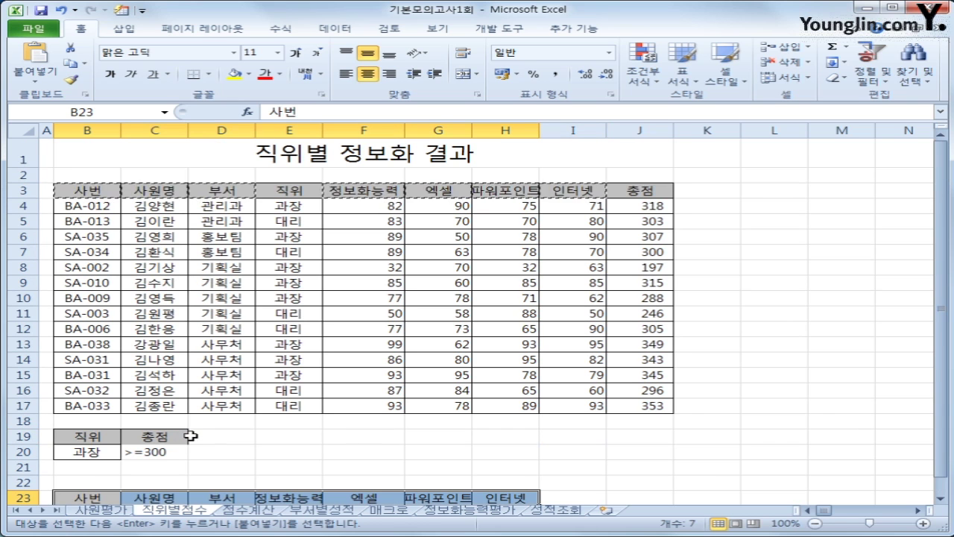
Run an advanced filter on B3:J17 with criteria range B19:C20, copying the matching records to the headers in B23:H23
left_click(109, 268)
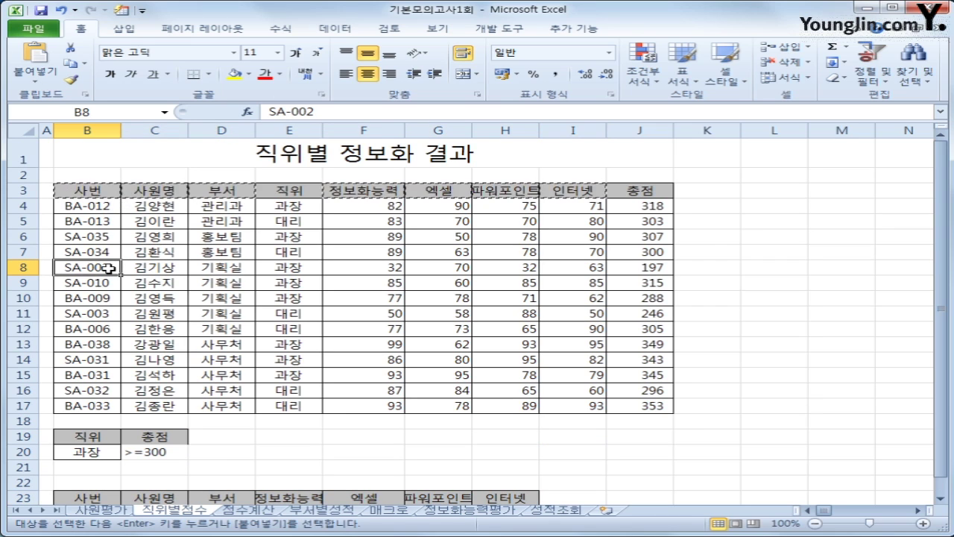
left_click(332, 28)
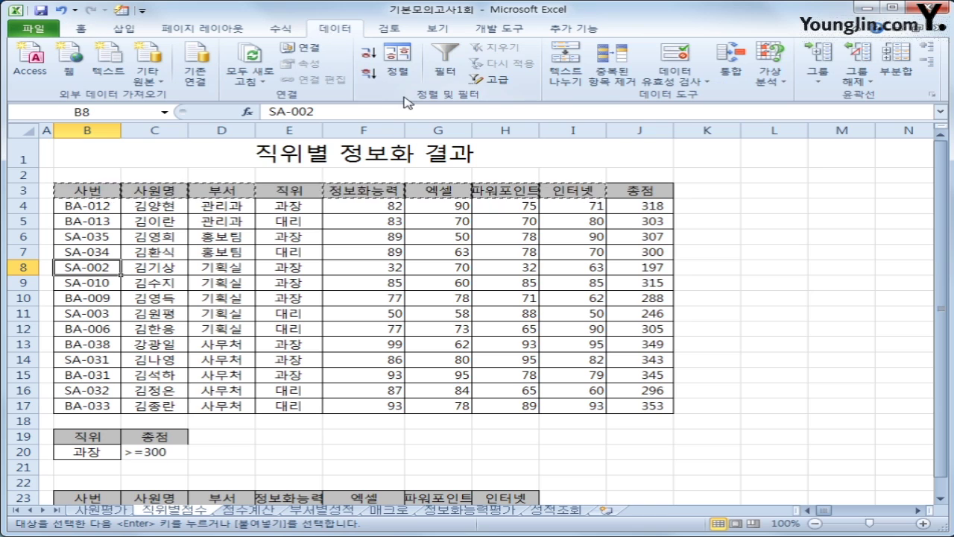
left_click(496, 79)
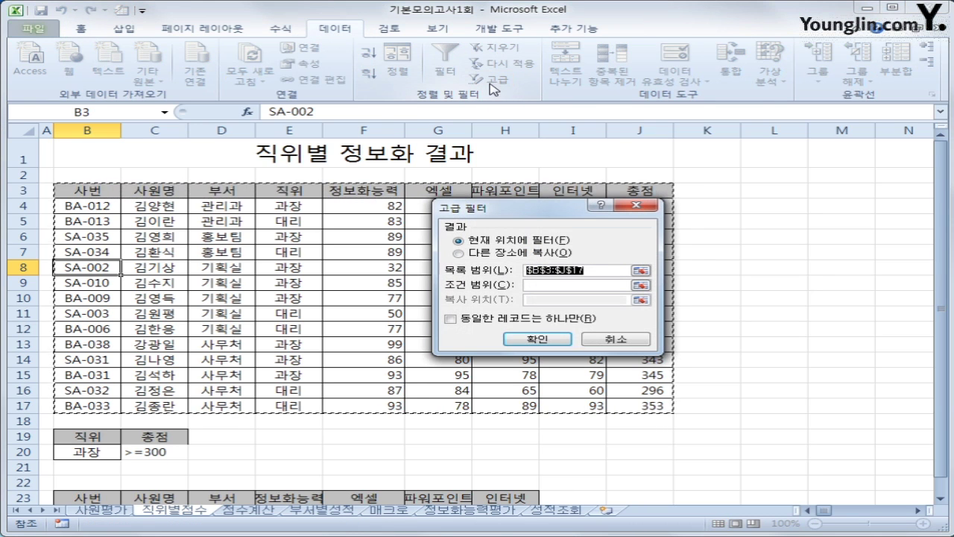
left_click(543, 285)
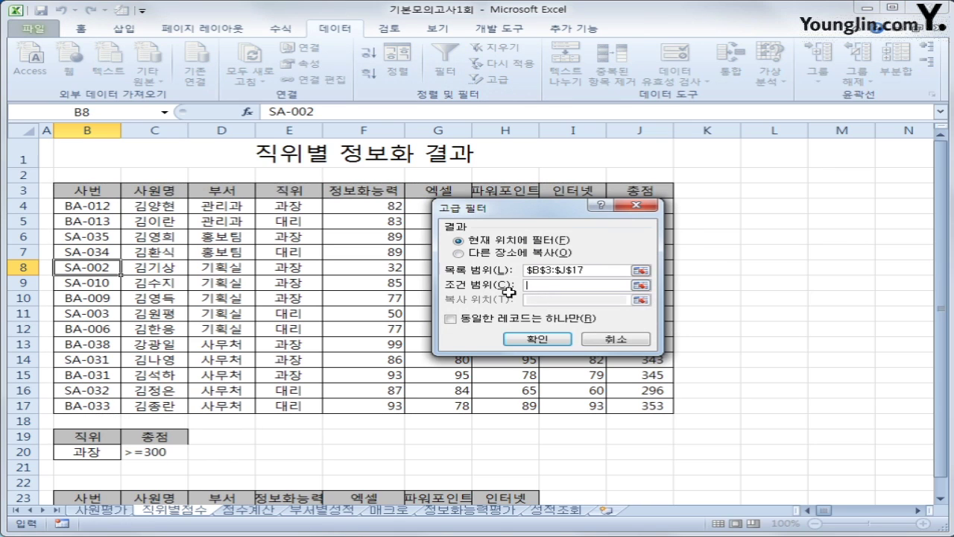
left_click_drag(70, 439, 158, 451)
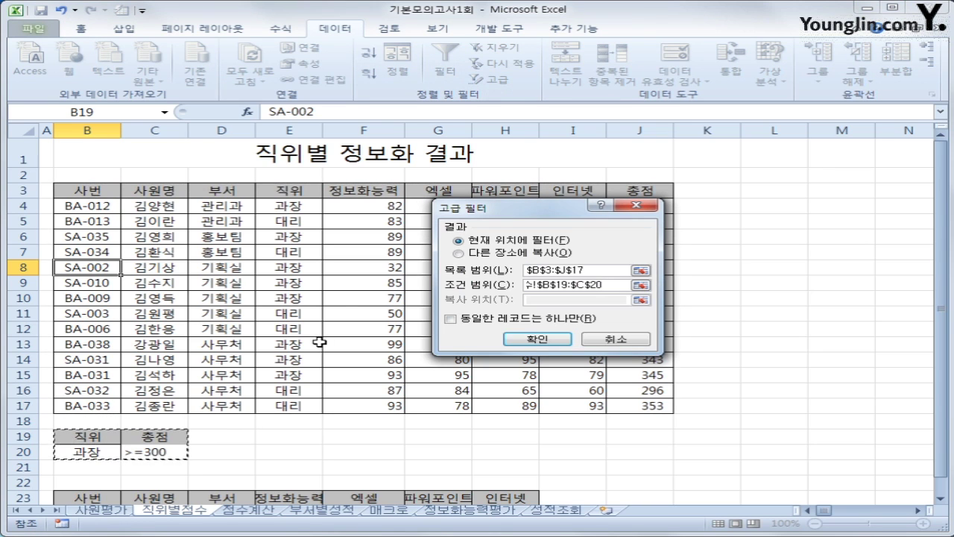
left_click(519, 254)
left_click(540, 301)
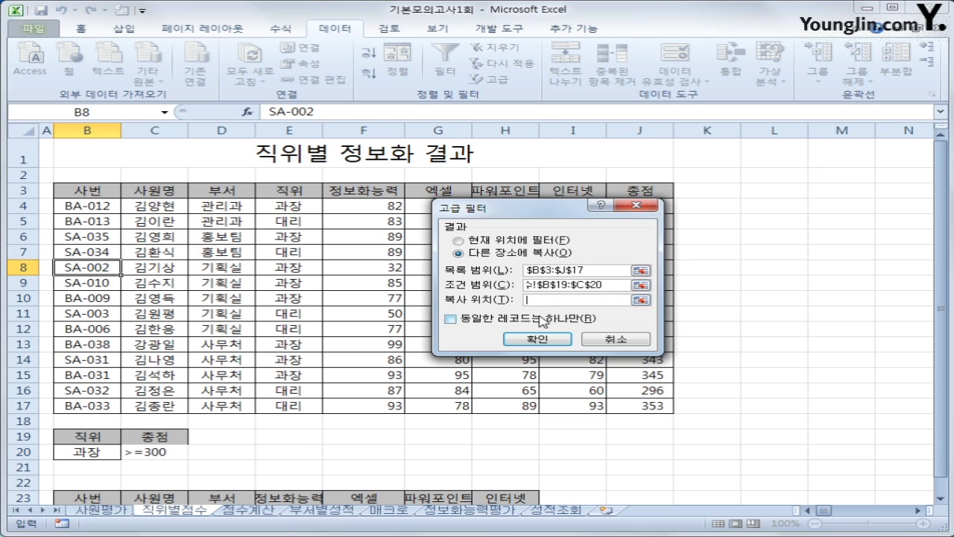
scroll(373, 320, "down", 1)
left_click_drag(80, 437, 526, 440)
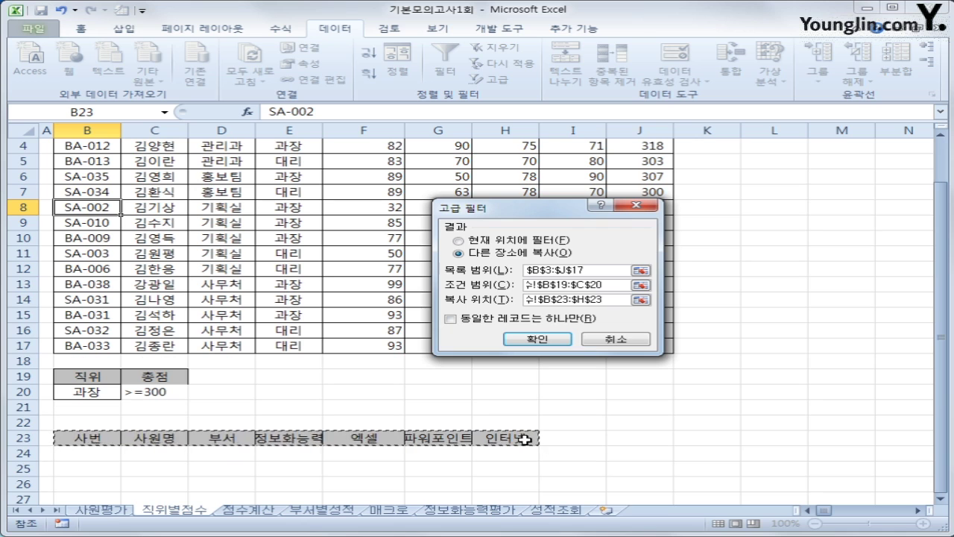
left_click(538, 340)
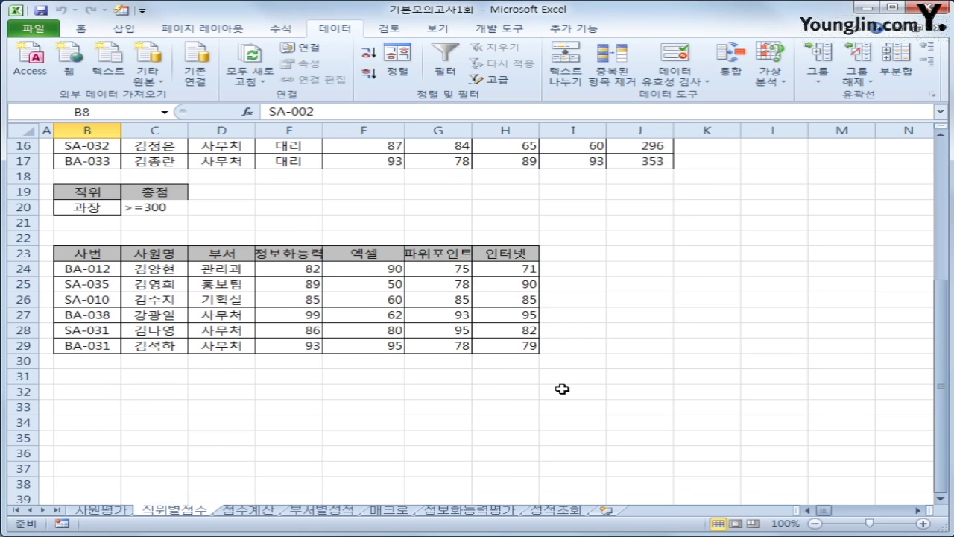
Create a new conditional formatting rule for the data rows B4:J17 that uses a formula to determine which cells to format
scroll(562, 389, "up", 2)
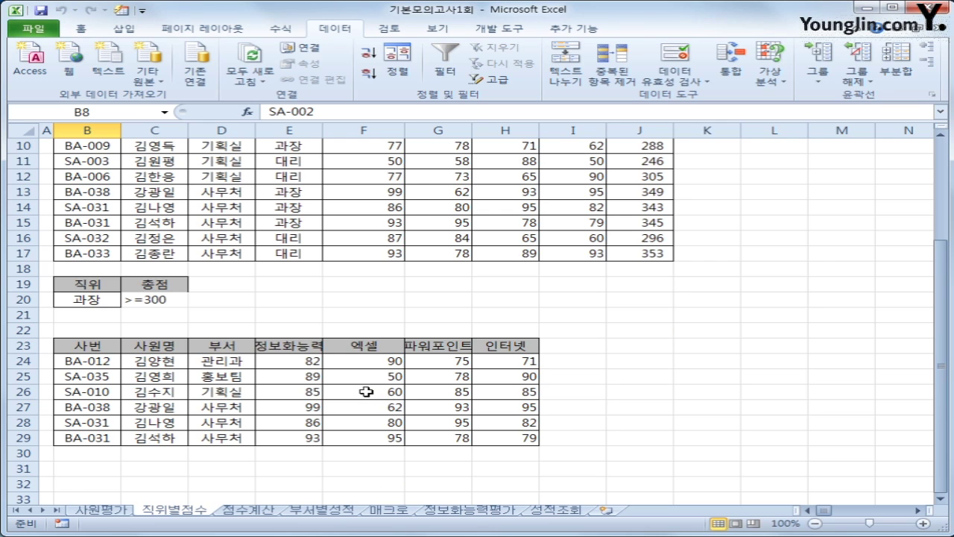
scroll(366, 392, "up", 1)
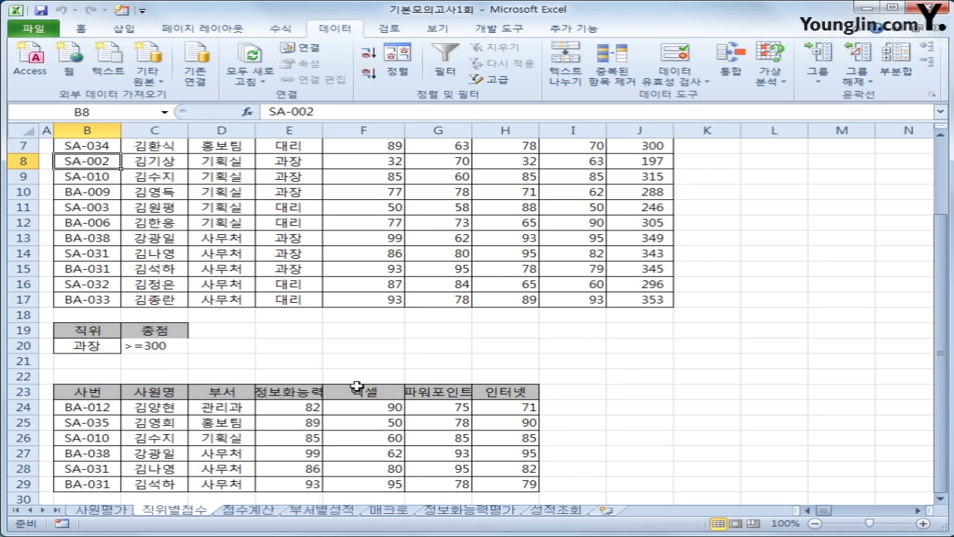
scroll(356, 386, "up", 2)
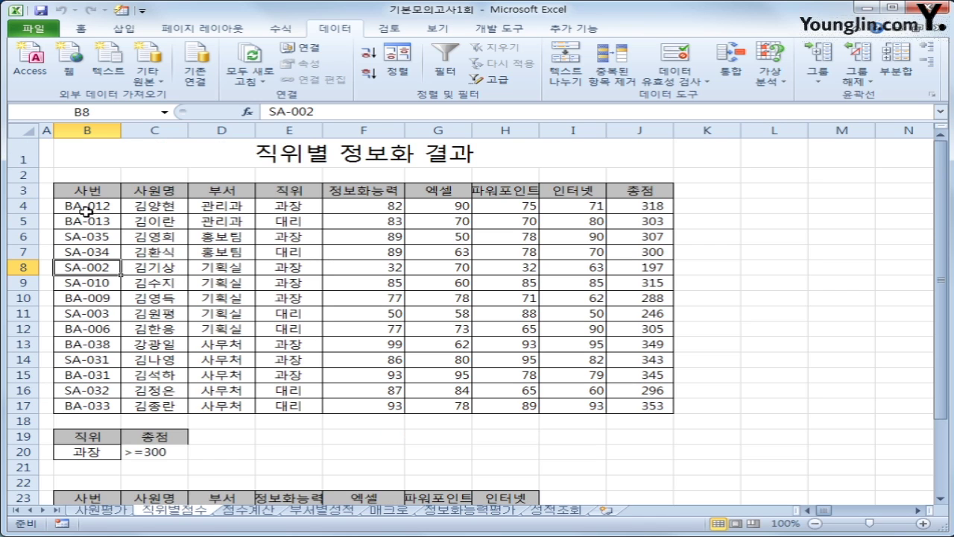
left_click_drag(86, 211, 635, 403)
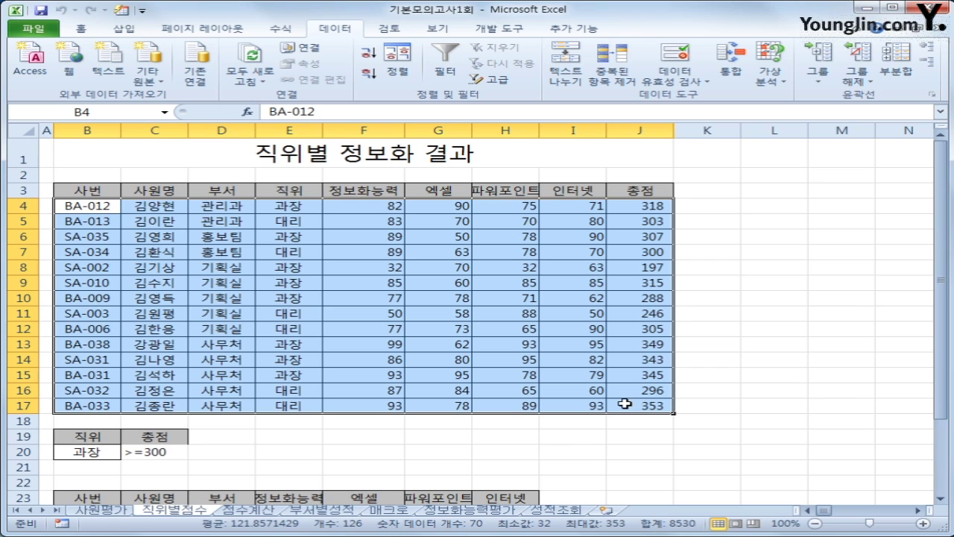
left_click(80, 28)
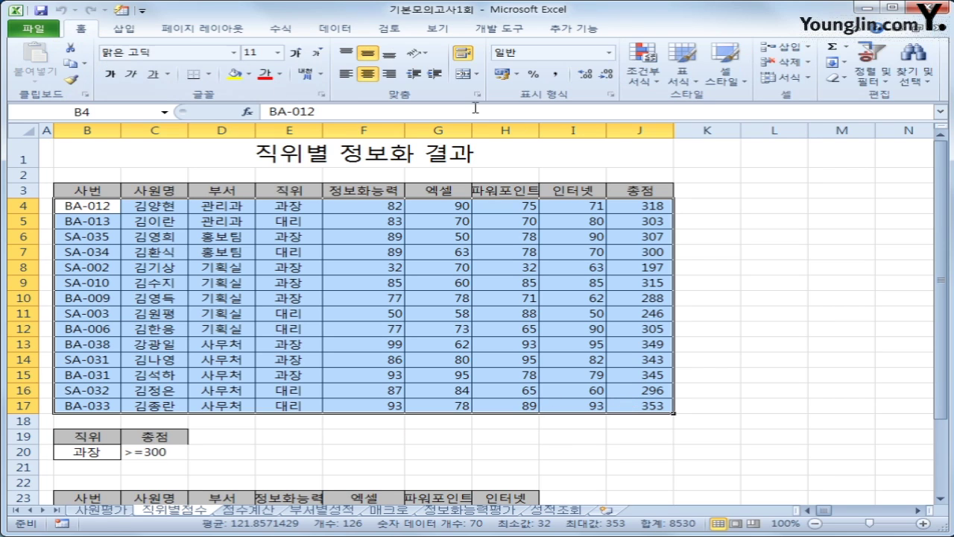
left_click(647, 80)
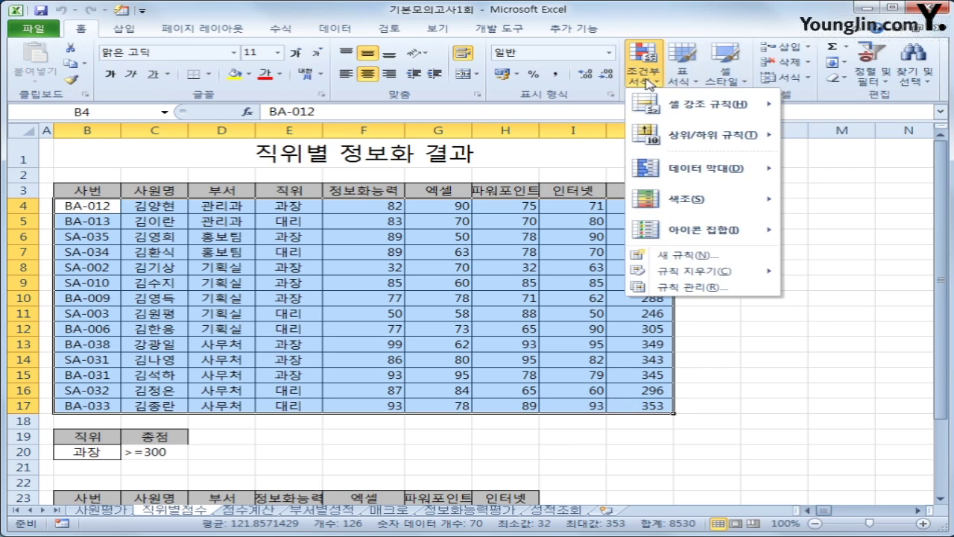
left_click(667, 257)
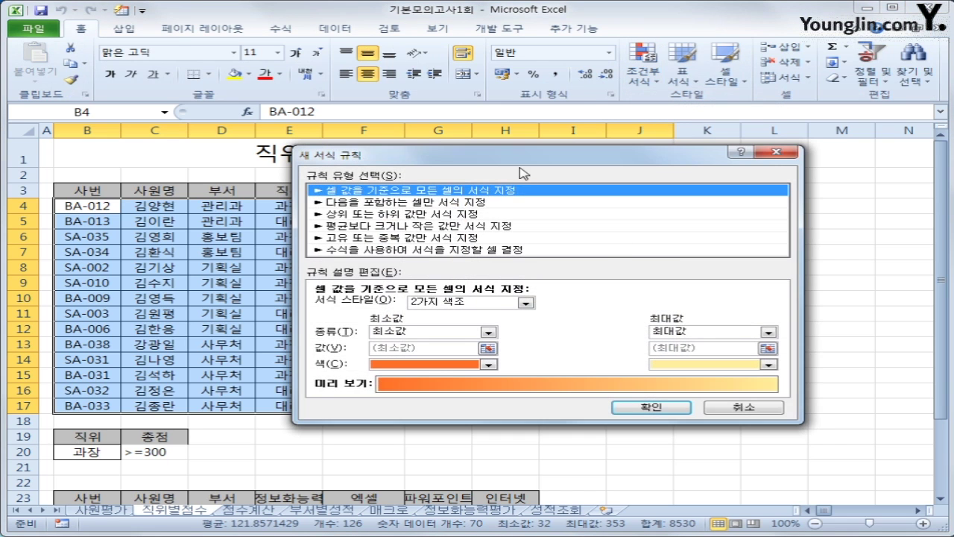
left_click(511, 262)
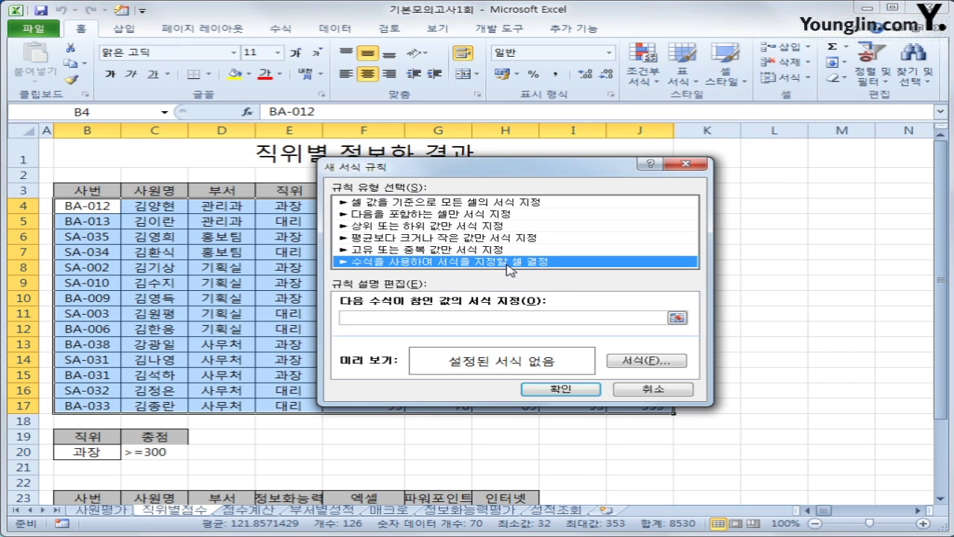
Enter the rule formula =and($E4="대리",$J4>=300), fixing only the columns of both references
left_click(442, 320)
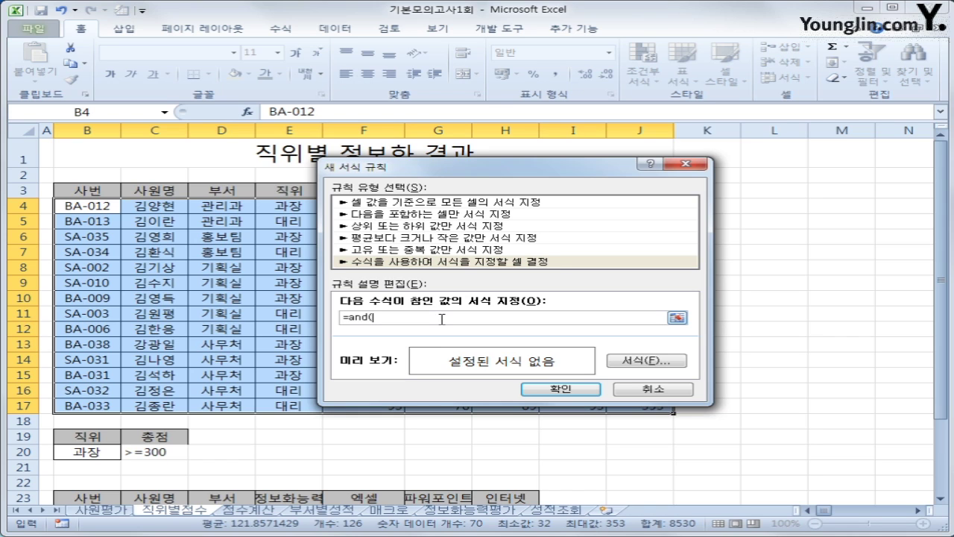
left_click(296, 202)
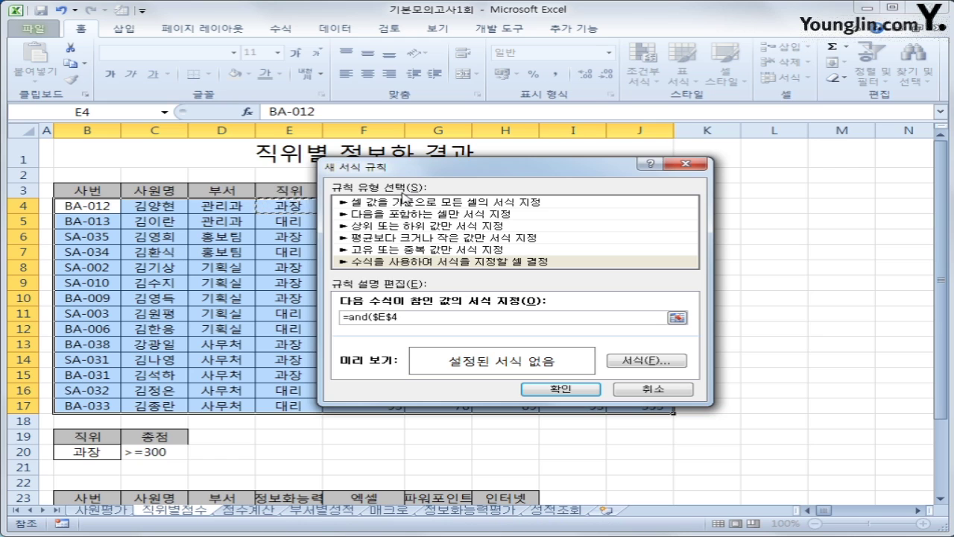
left_click_drag(429, 171, 491, 168)
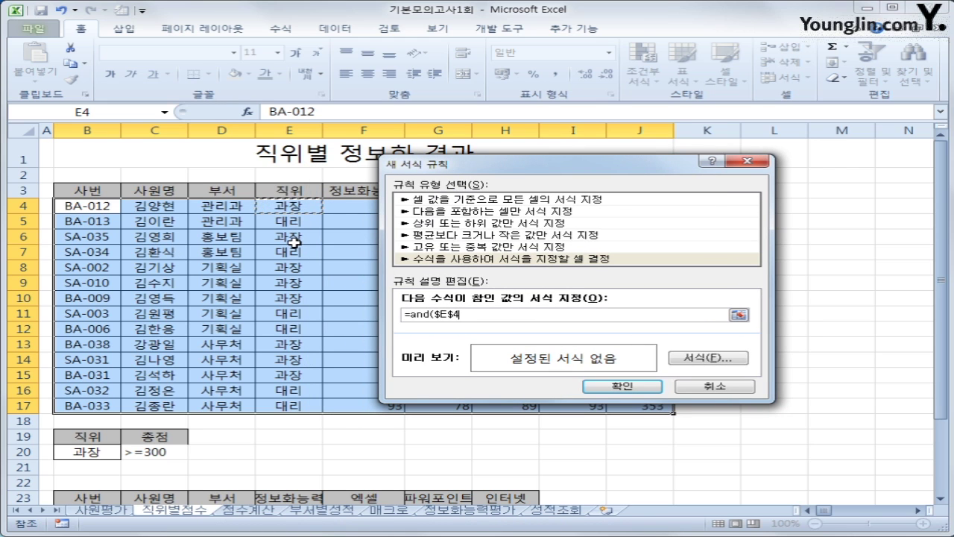
key("F4")
key("F4")
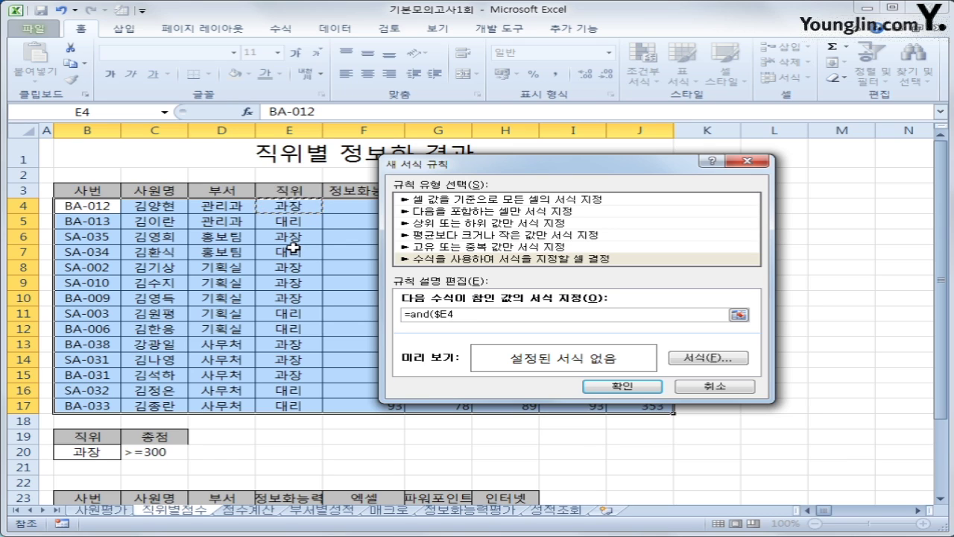
type("=\"대리\",")
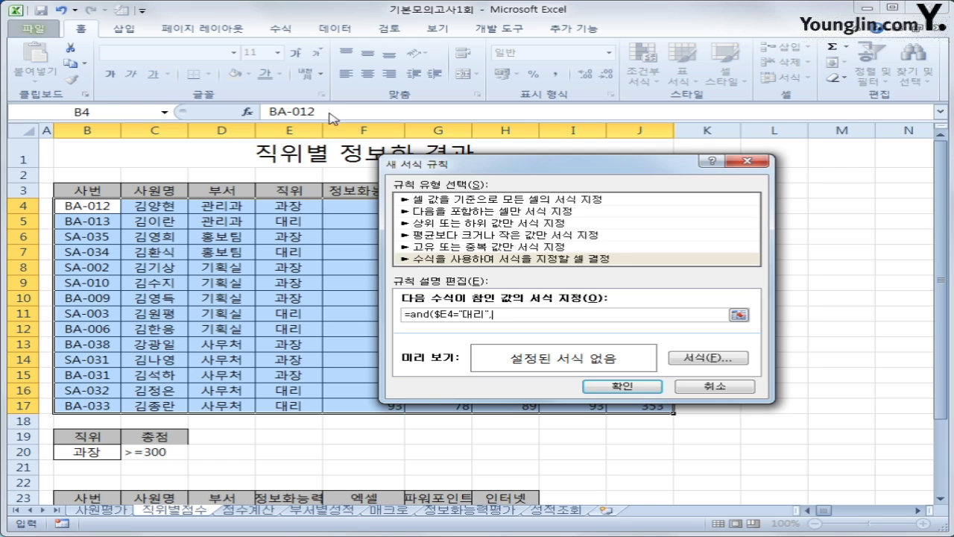
left_click_drag(558, 164, 604, 237)
left_click(639, 202)
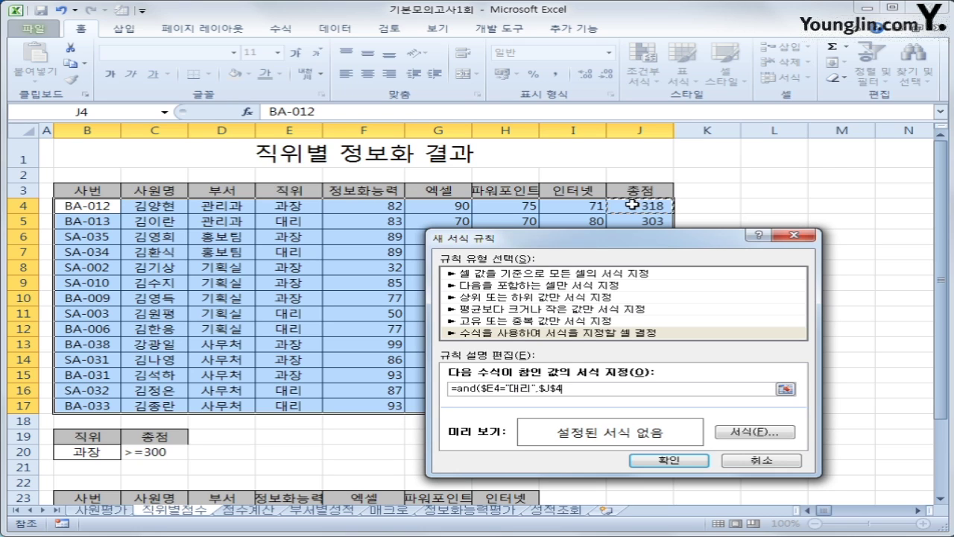
key("F4")
key("F4")
type(">=300")
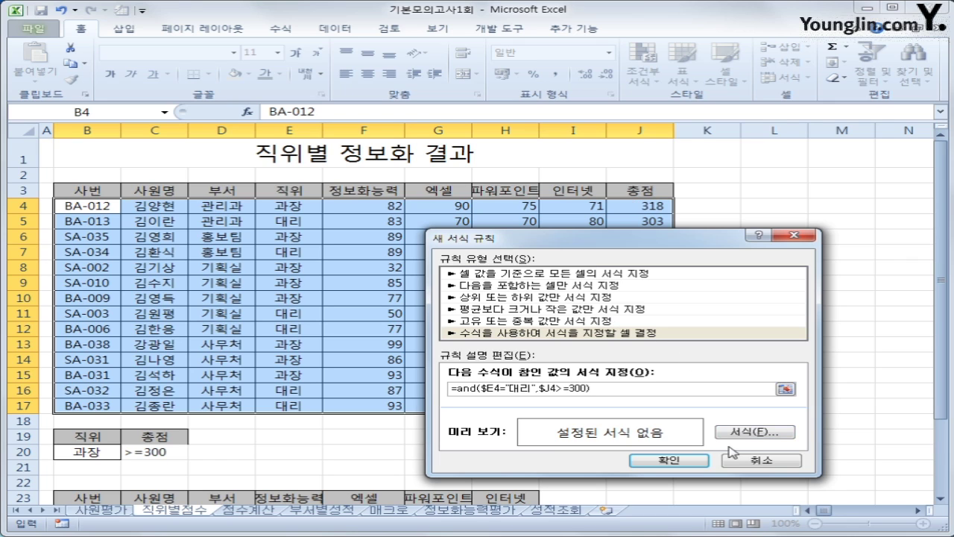
Set the rule's font to bold italic (굵은 기울임꼴) in standard red and apply the rule to the table
left_click(748, 437)
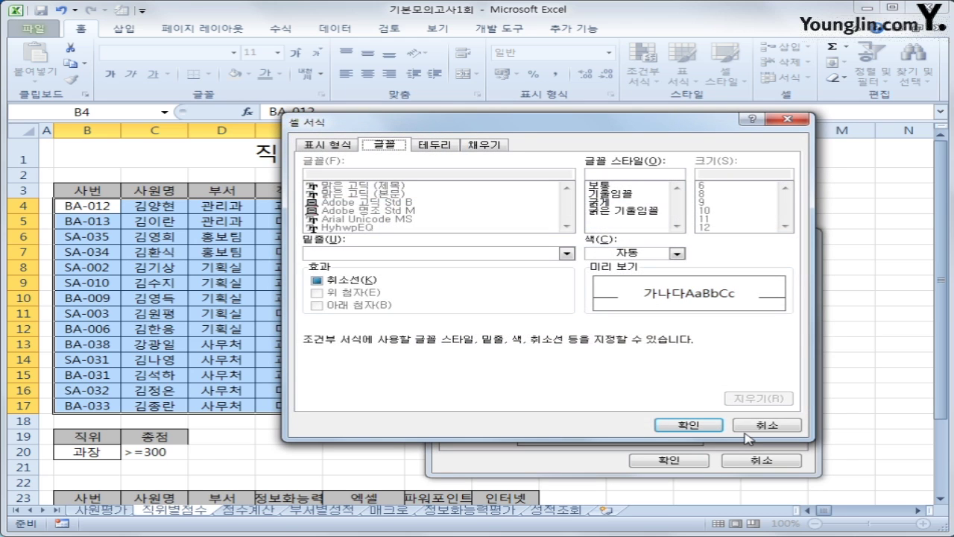
left_click(609, 212)
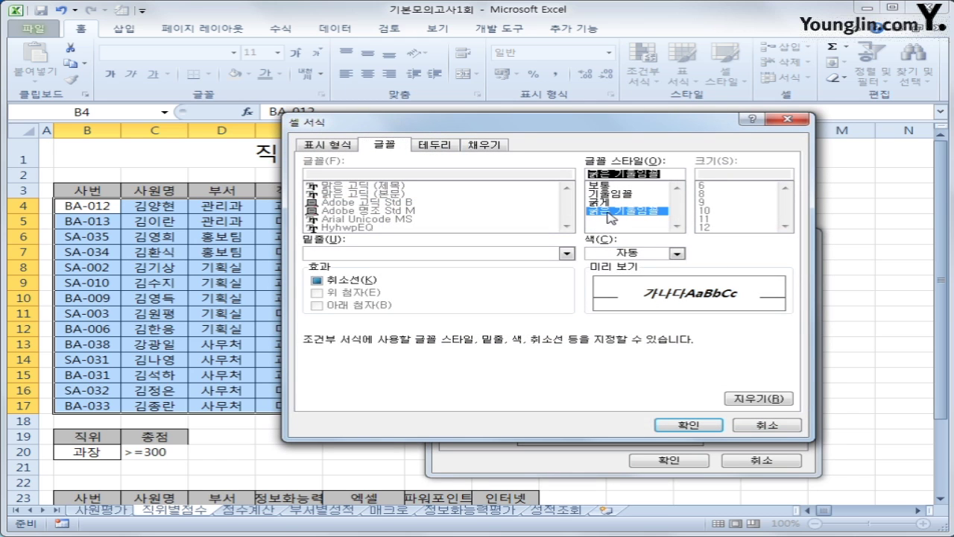
left_click(656, 258)
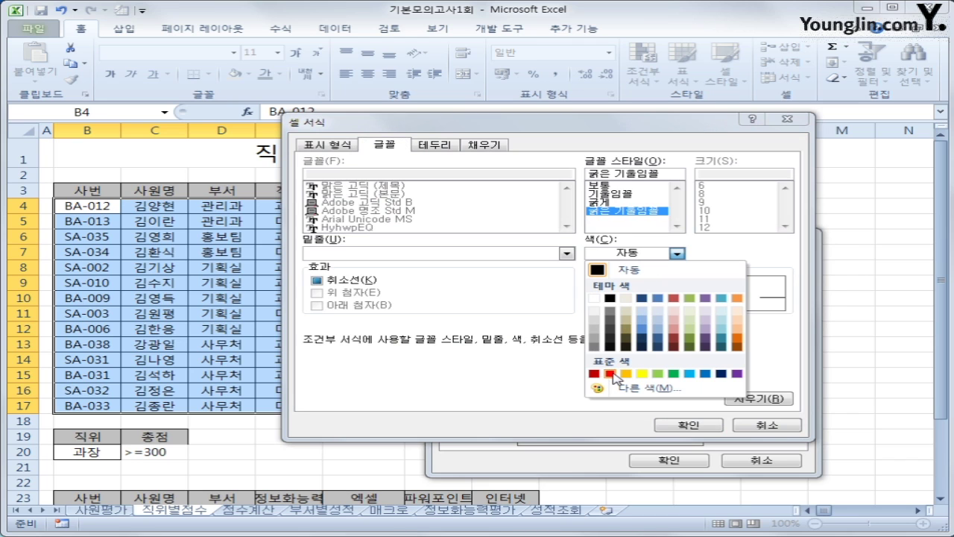
left_click(610, 373)
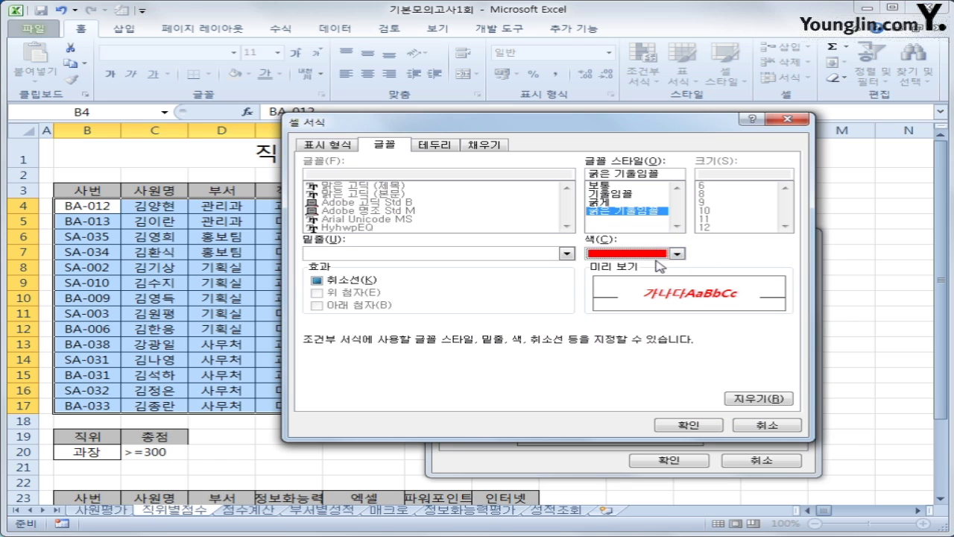
left_click(673, 430)
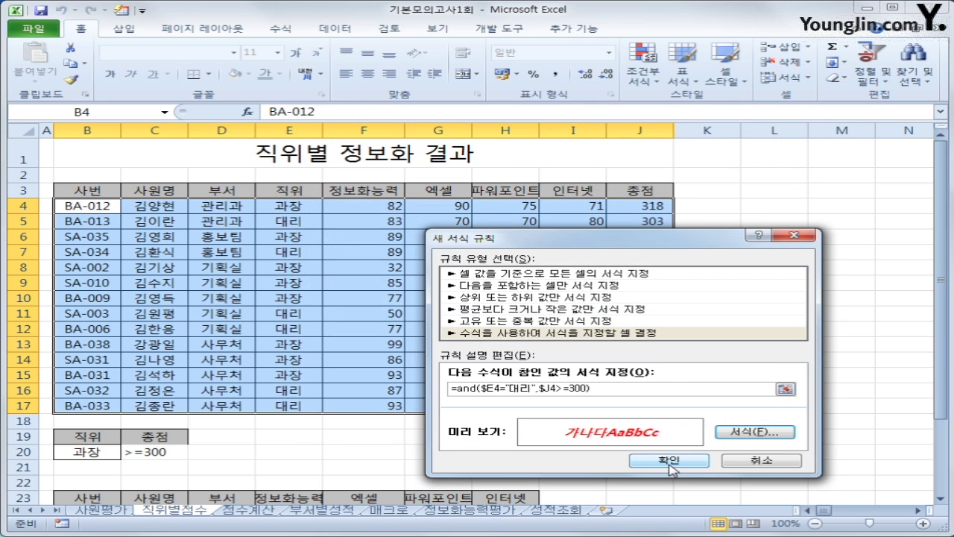
left_click(674, 467)
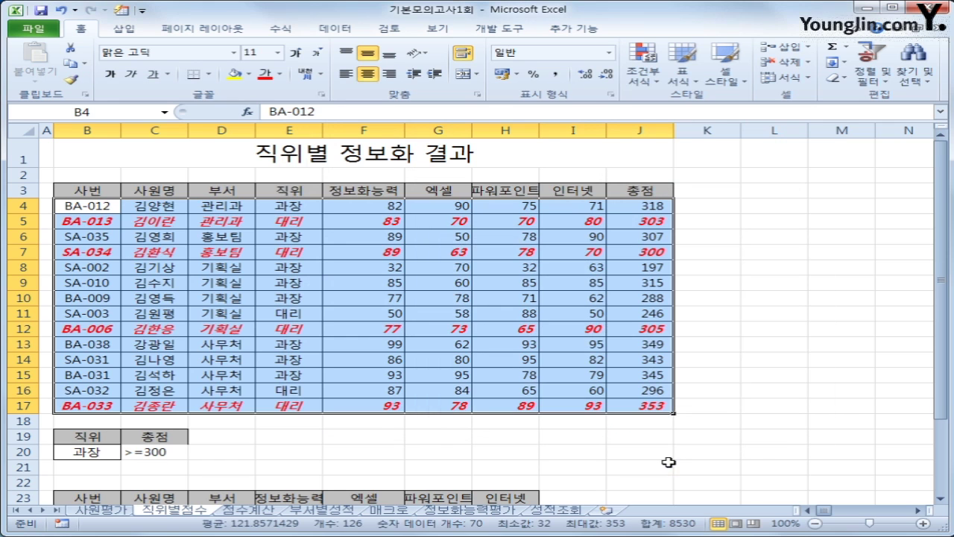
left_click(633, 407)
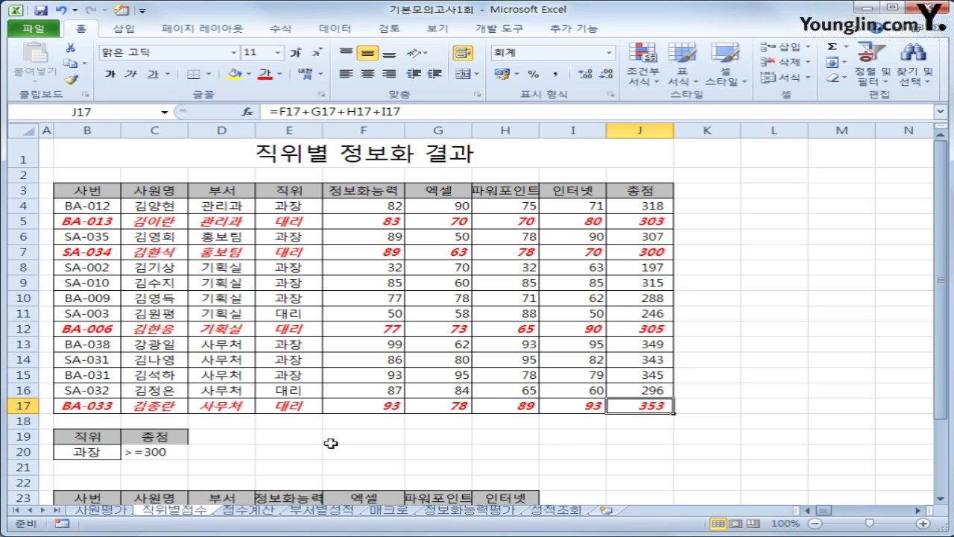
On the 점수계산 sheet, start the 홍보팀 total formula in cell C3 of 표1 with =sum((
left_click(245, 510)
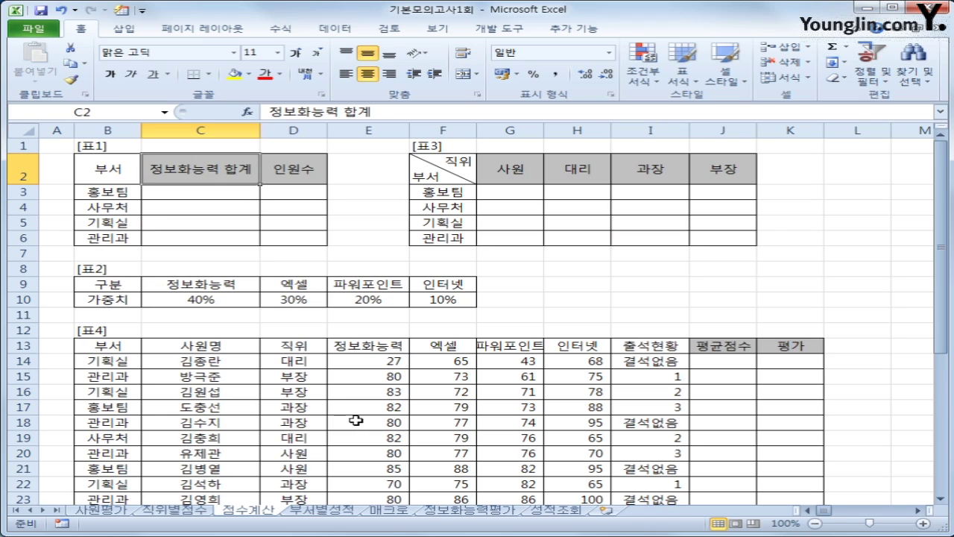
left_click(213, 191)
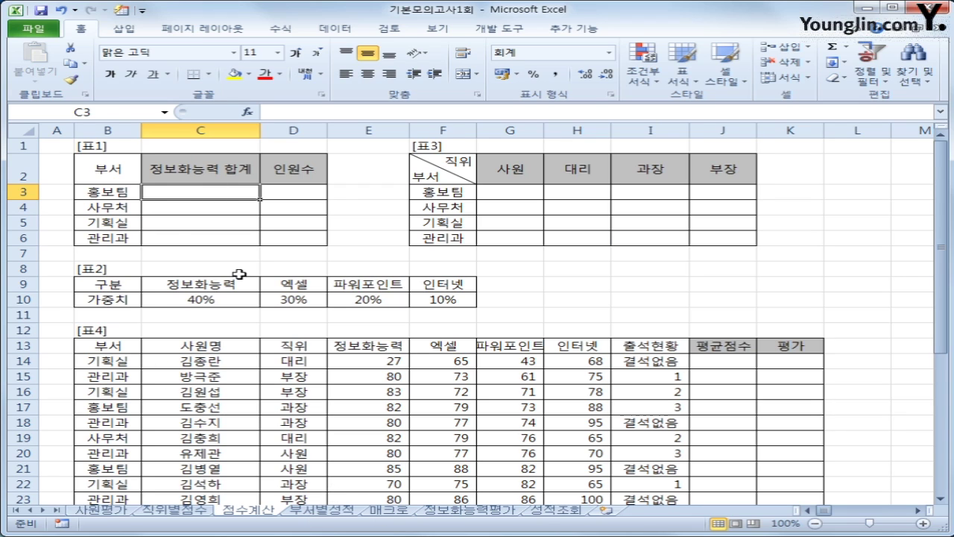
left_click(124, 187)
left_click(194, 196)
type("=ㄴ")
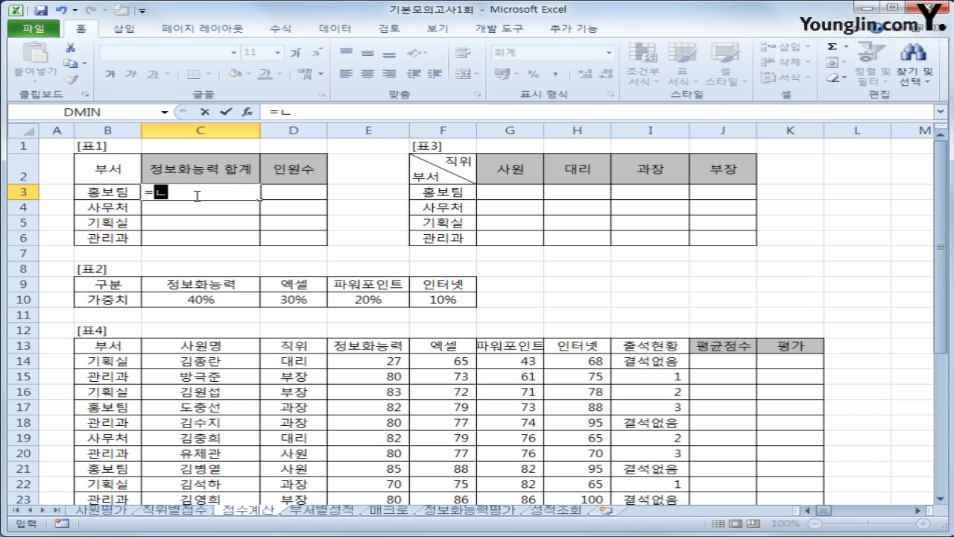
type("sum(")
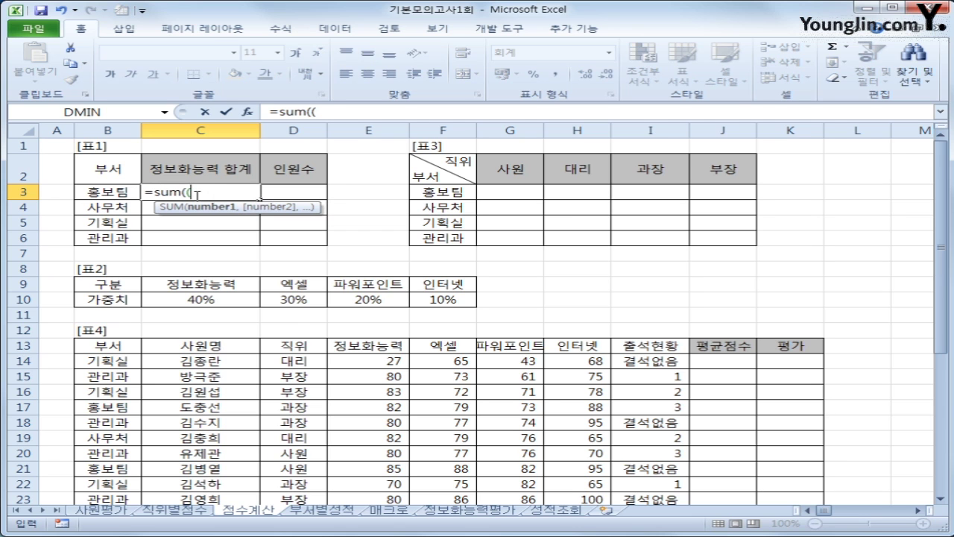
type("(")
Add the department condition $B$14:$B$38=B3 to the C3 formula, with the range absolute, and follow it with )*
left_click(125, 363)
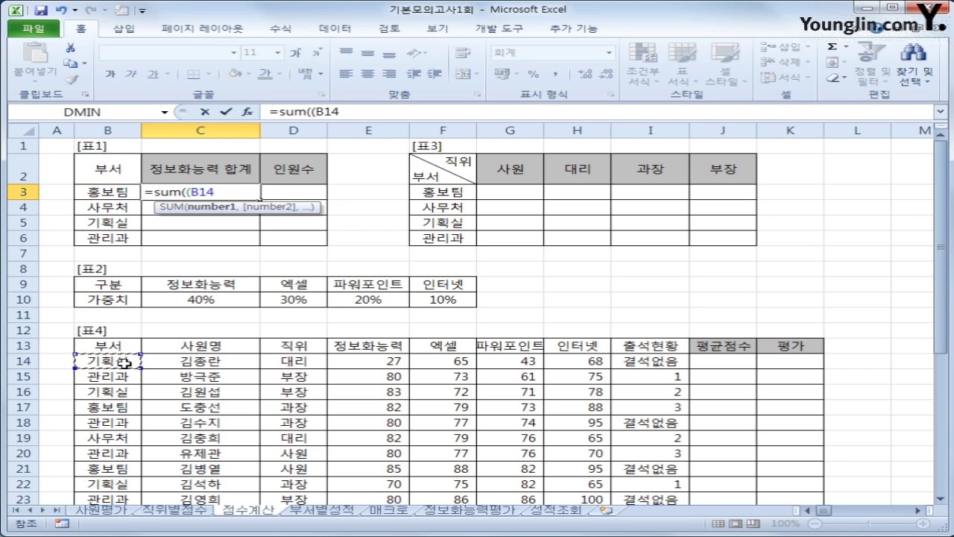
left_click_drag(125, 363, 99, 532)
left_click_drag(104, 507, 104, 484)
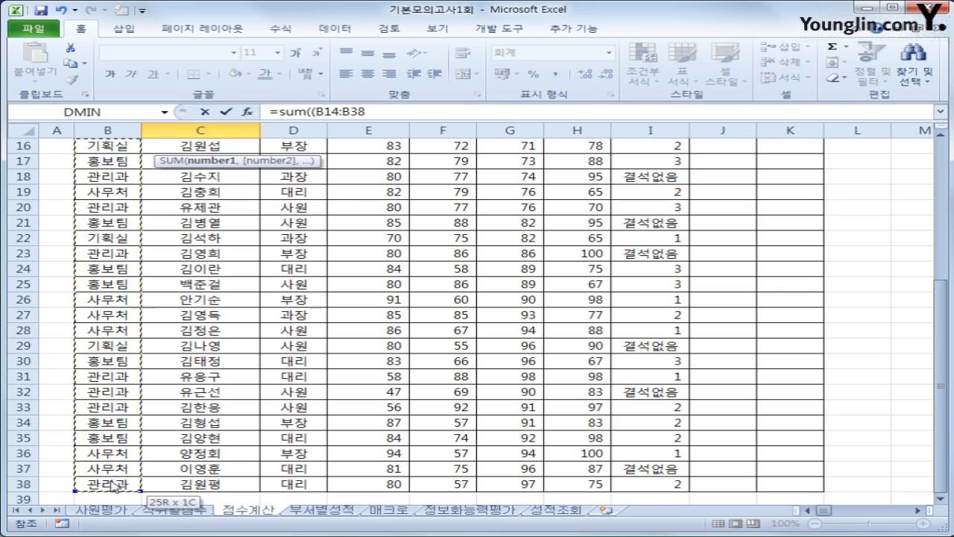
scroll(345, 464, "up", 1)
scroll(345, 463, "up", 4)
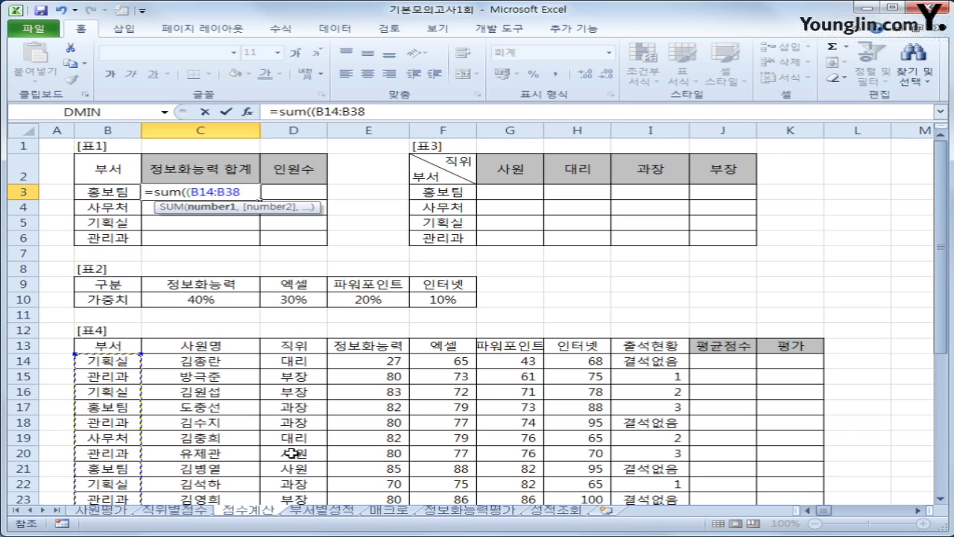
key("F4")
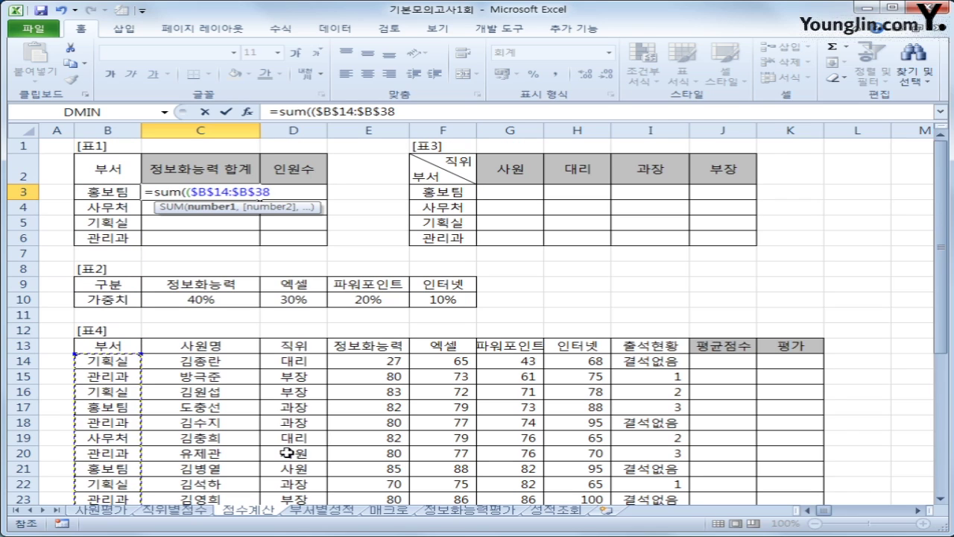
type("=")
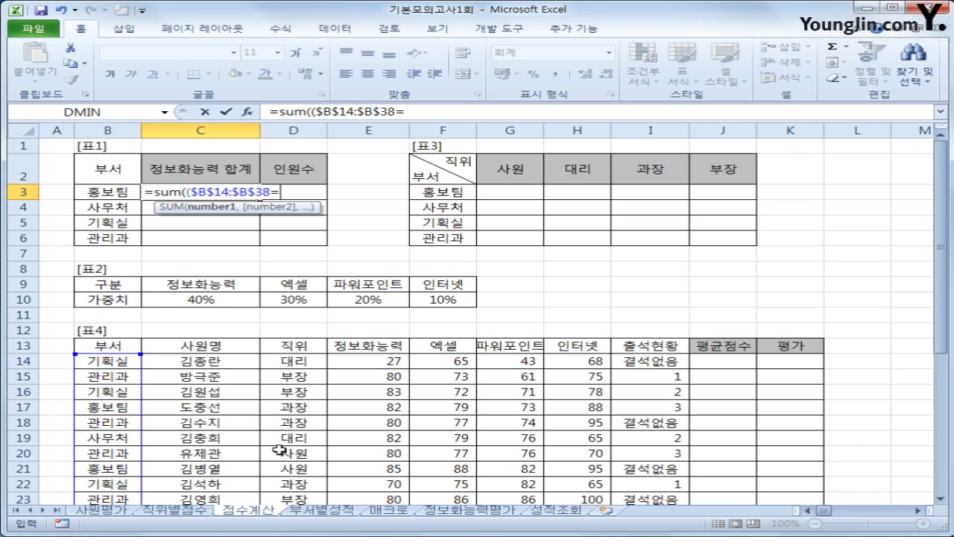
key("Left")
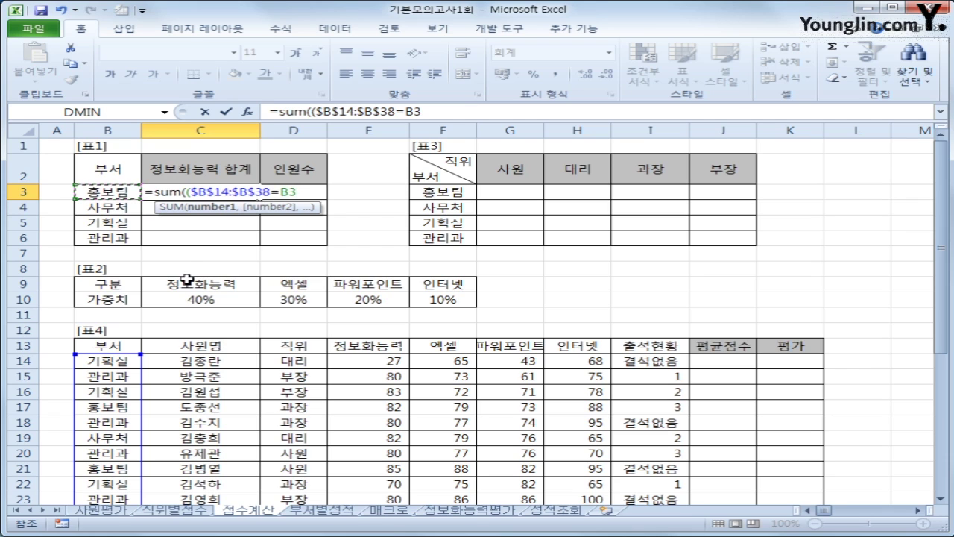
type(")*")
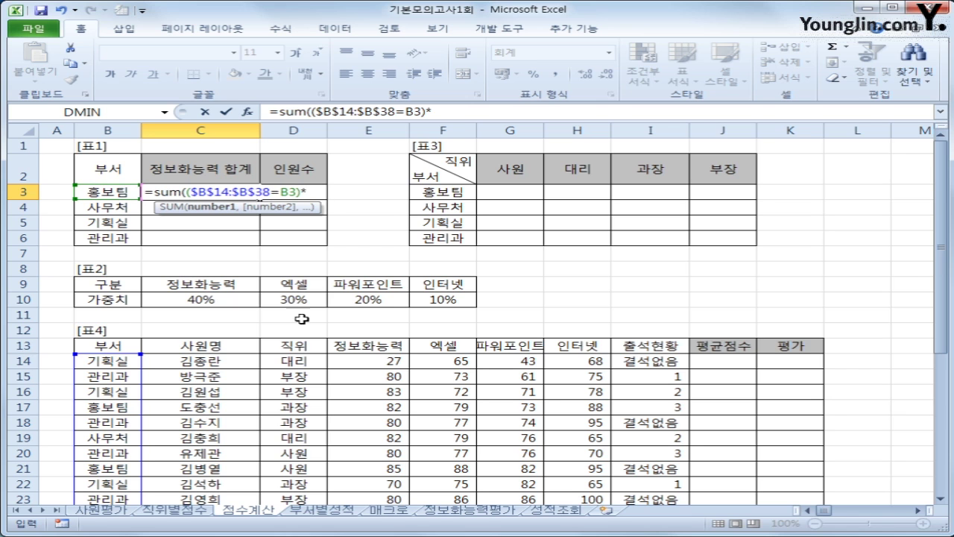
Finish C3 with the absolute 정보화능력 range $E$14:$E$38), enter it as an array formula and fill it down to C6
left_click(357, 359)
left_click_drag(356, 358, 371, 468)
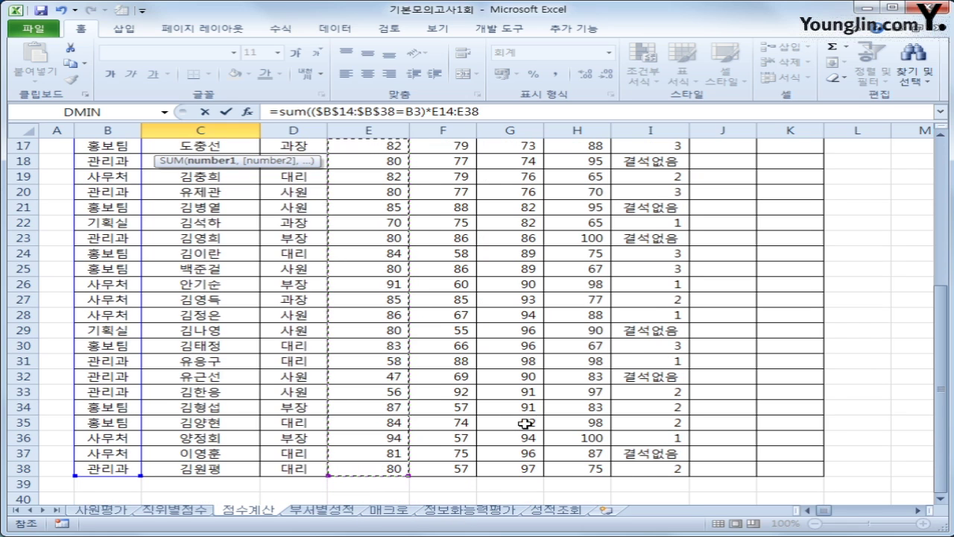
scroll(524, 422, "up", 3)
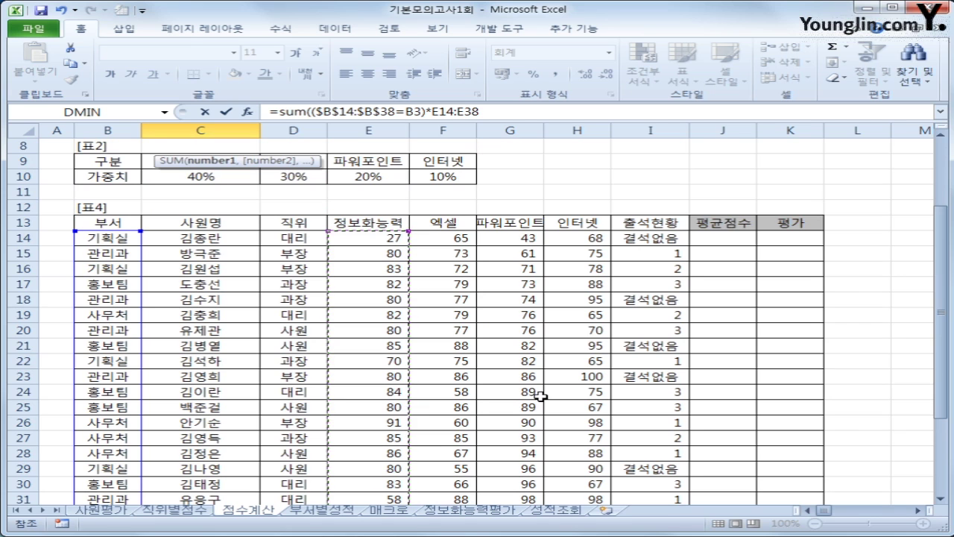
key("F4")
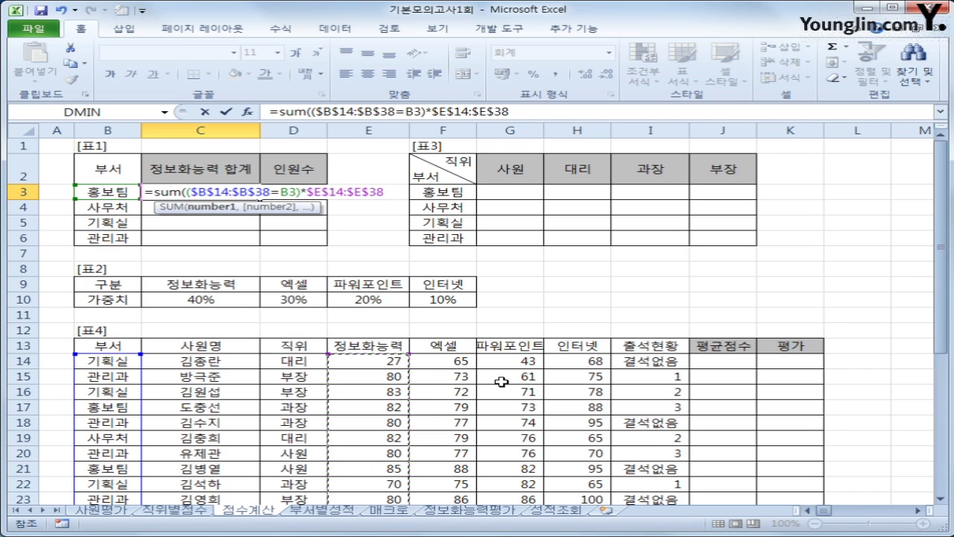
type(")")
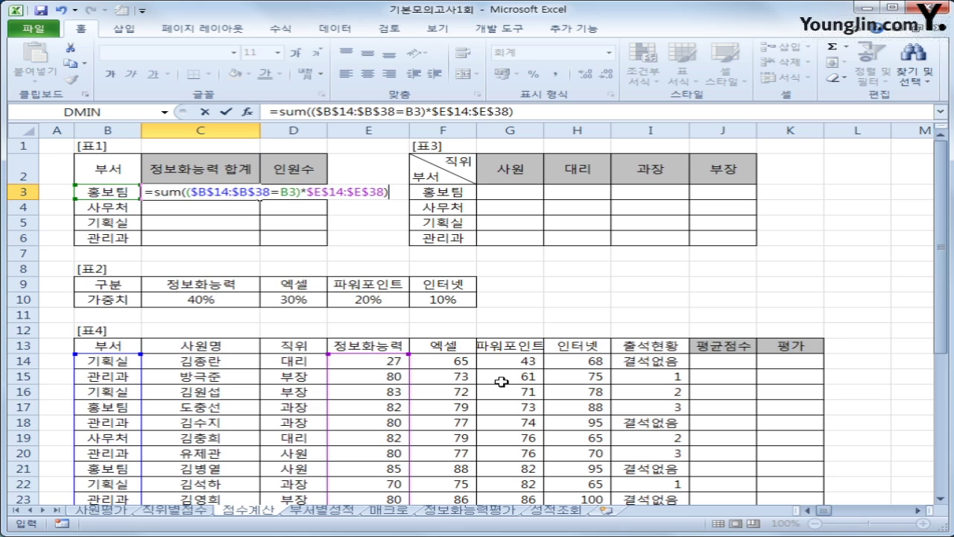
key("ctrl+shift+Return")
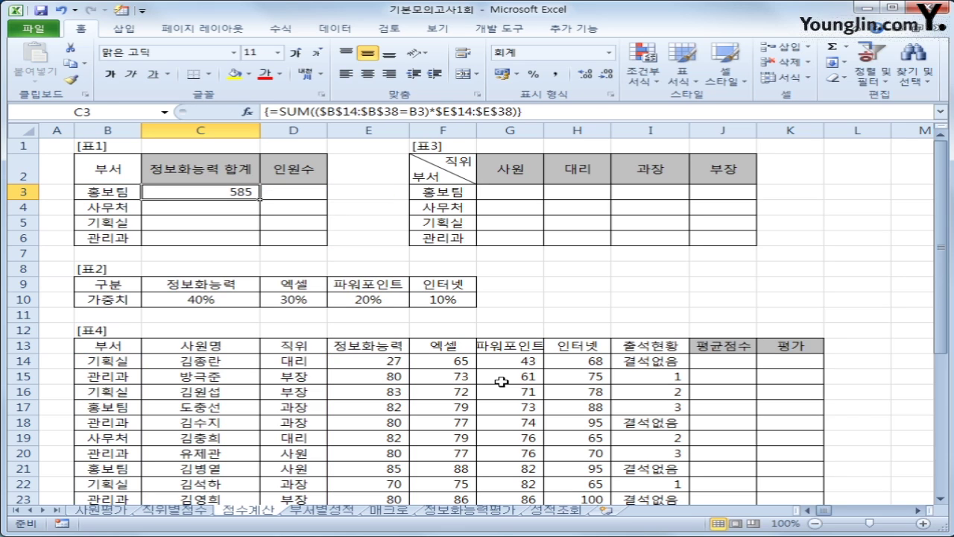
left_click_drag(261, 199, 250, 240)
left_click(246, 238)
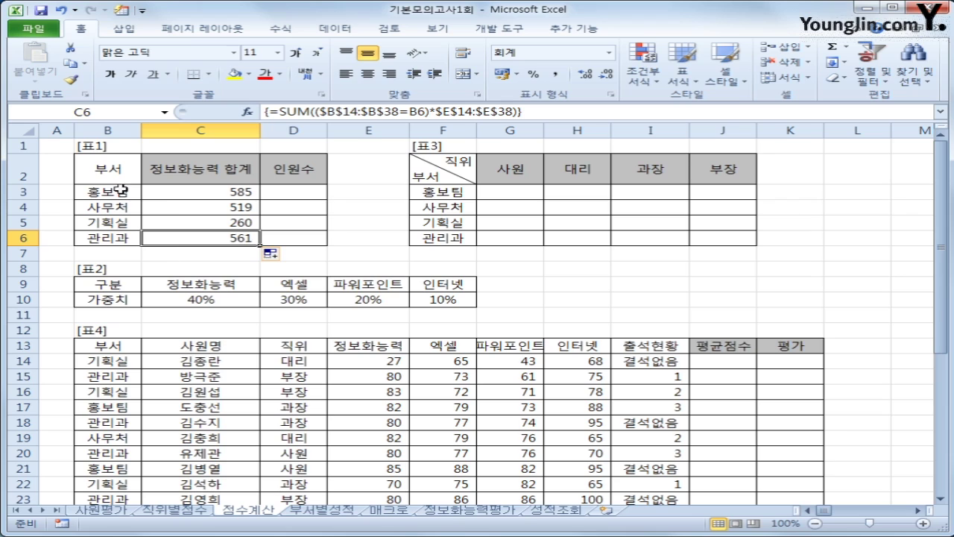
Start the 인원수 formula in D3 with =sum(if( and the absolute department range $B$14:$B$38 of 표4
left_click(306, 186)
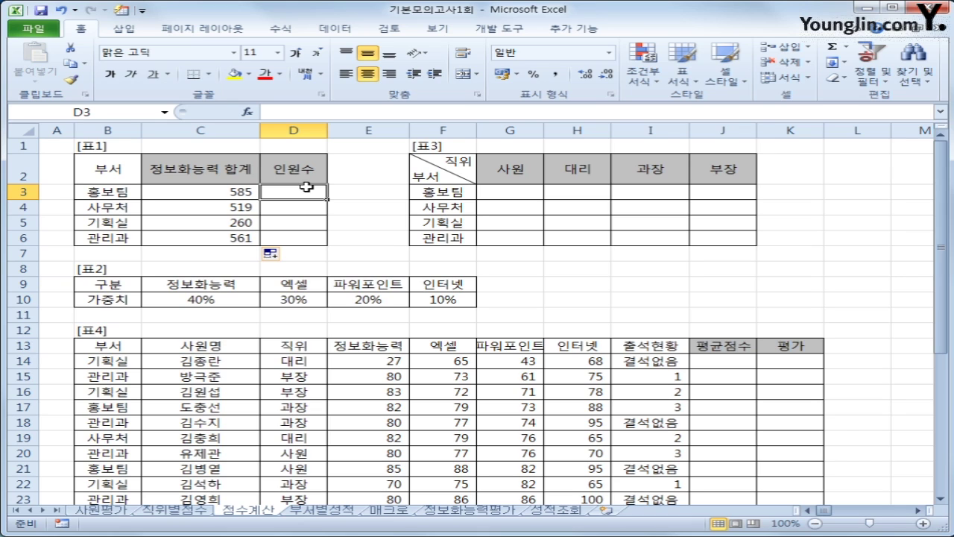
type("=")
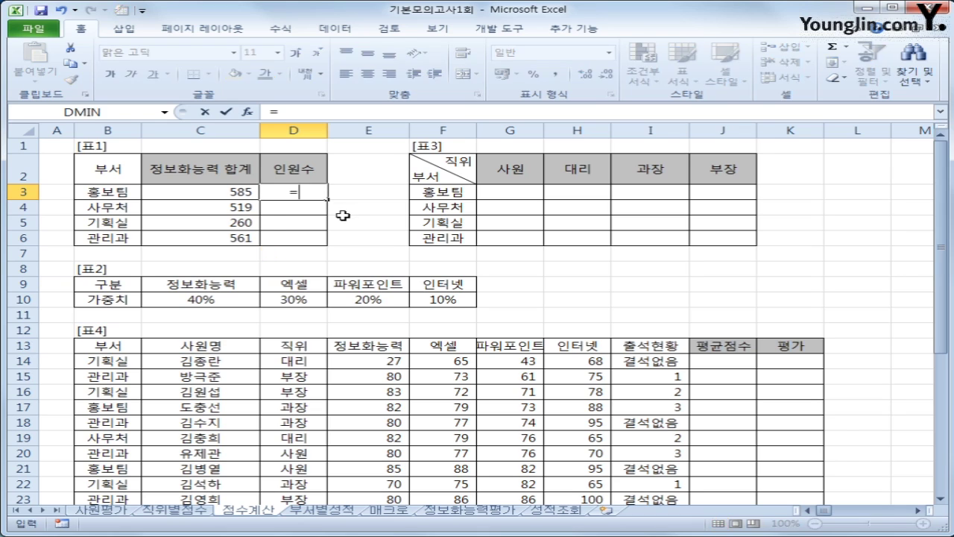
type("sum")
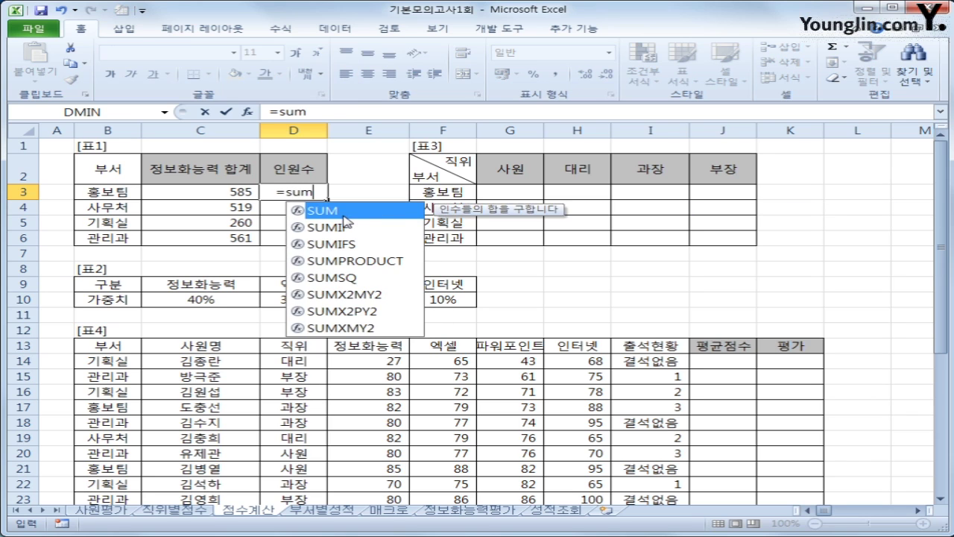
type("(if")
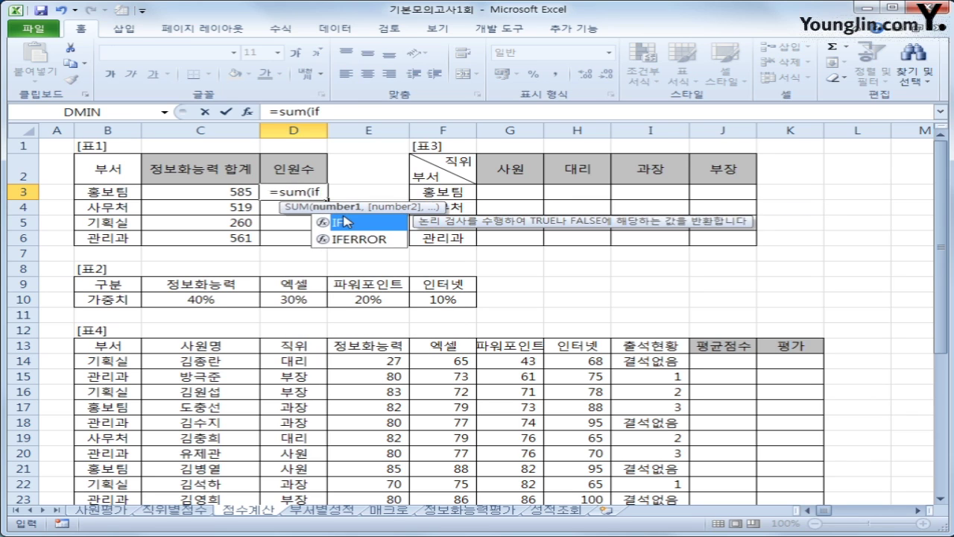
type("(")
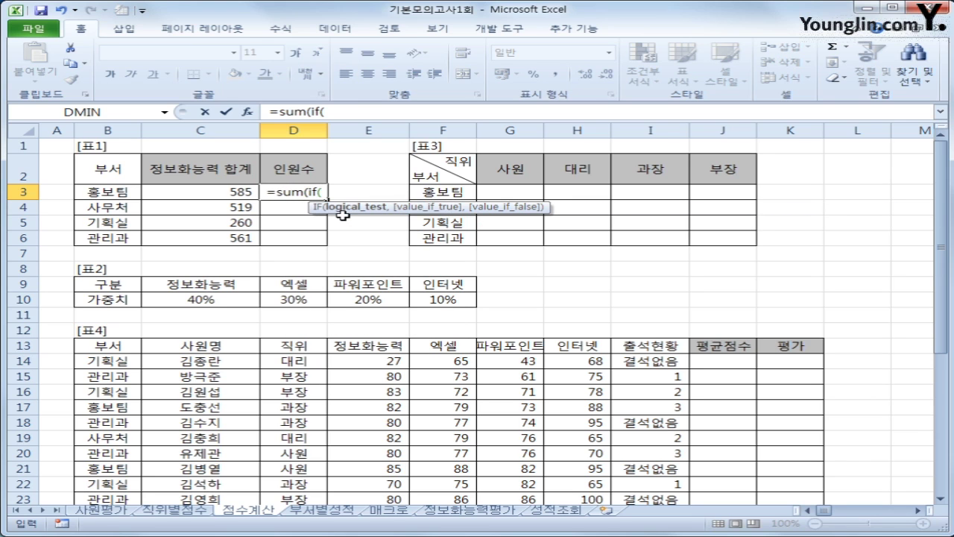
left_click(115, 362)
left_click_drag(116, 363, 101, 459)
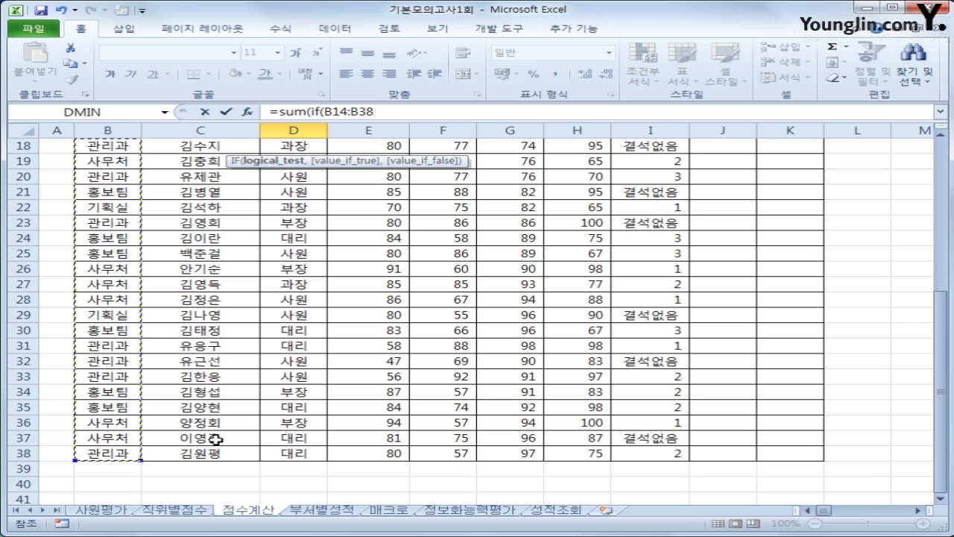
key("F4")
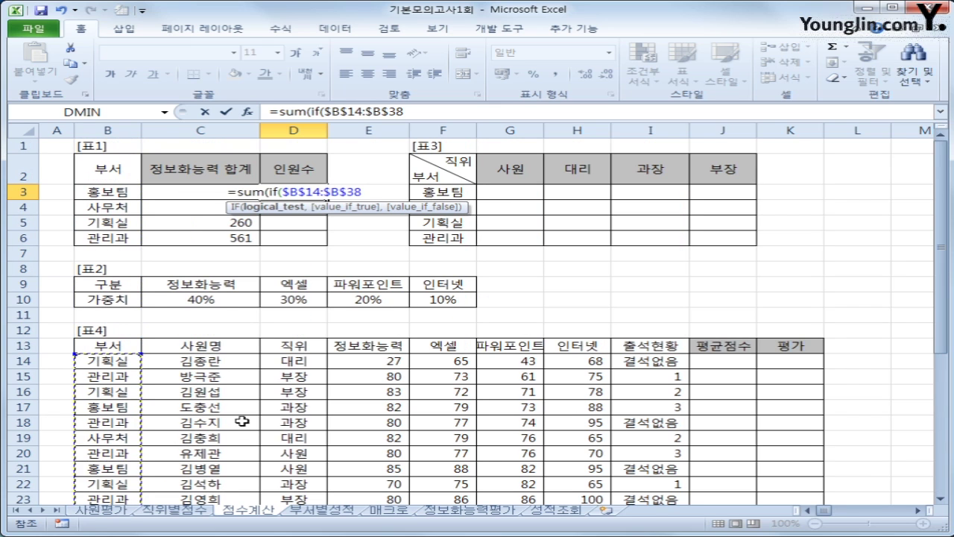
Compare the range with B3 in the D3 formula, returning 1 if true and 0 if false, and close both functions
type("=")
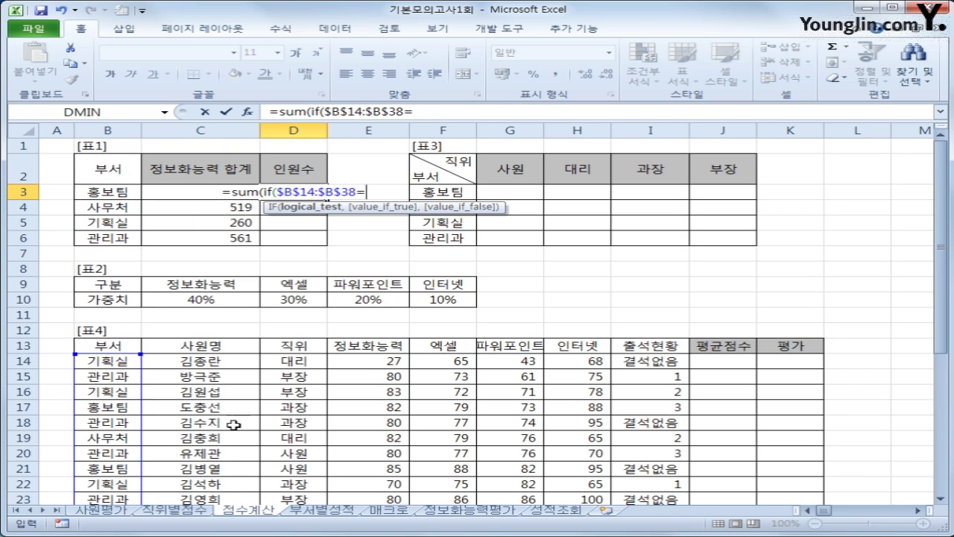
key("Left")
key("Left")
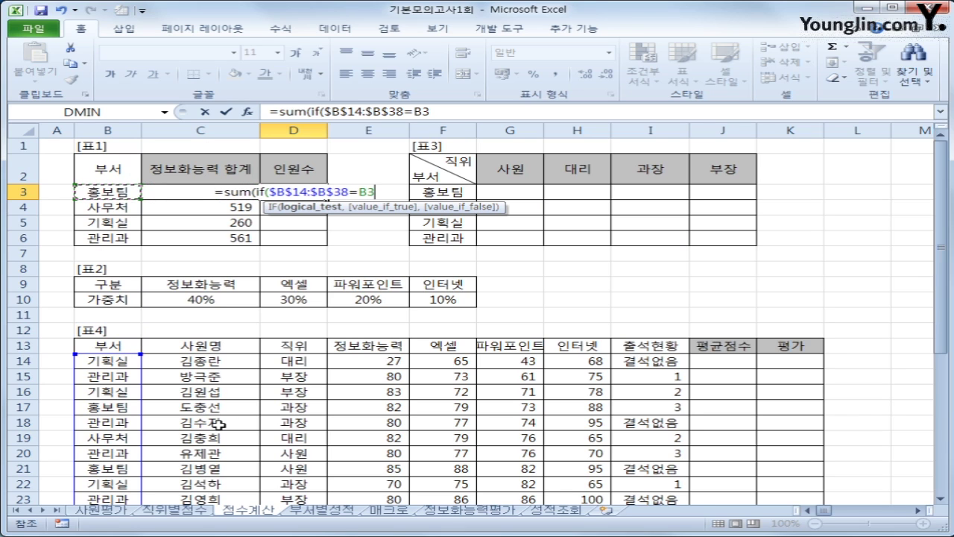
type(",")
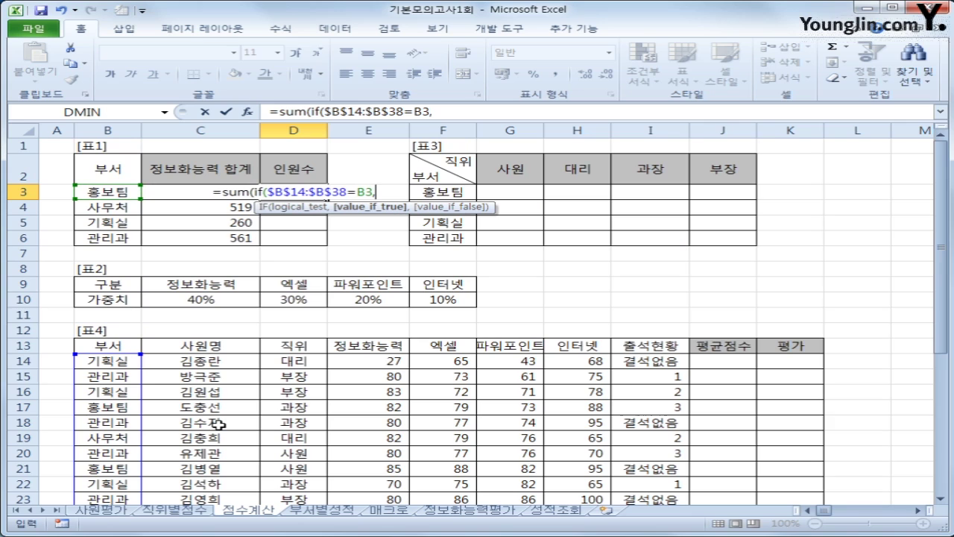
type("1")
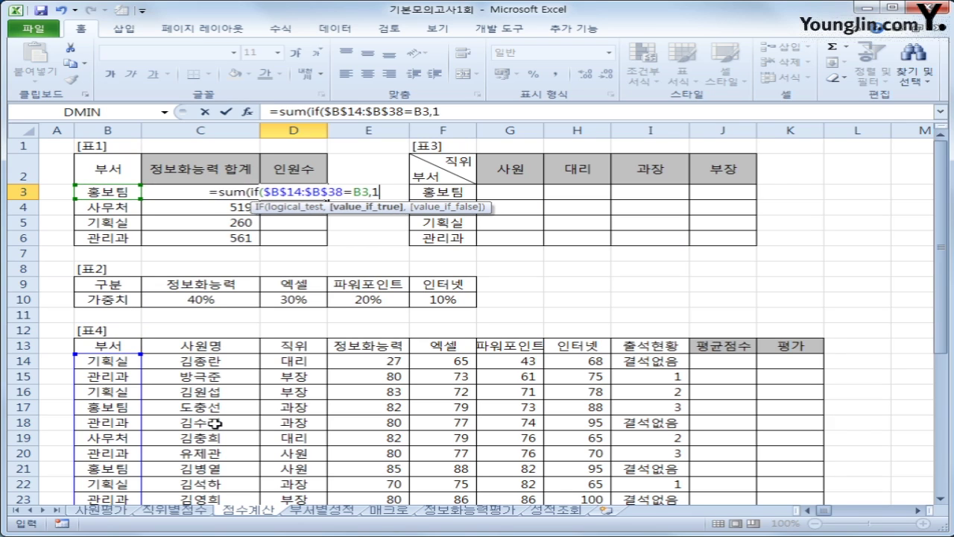
type(",0")
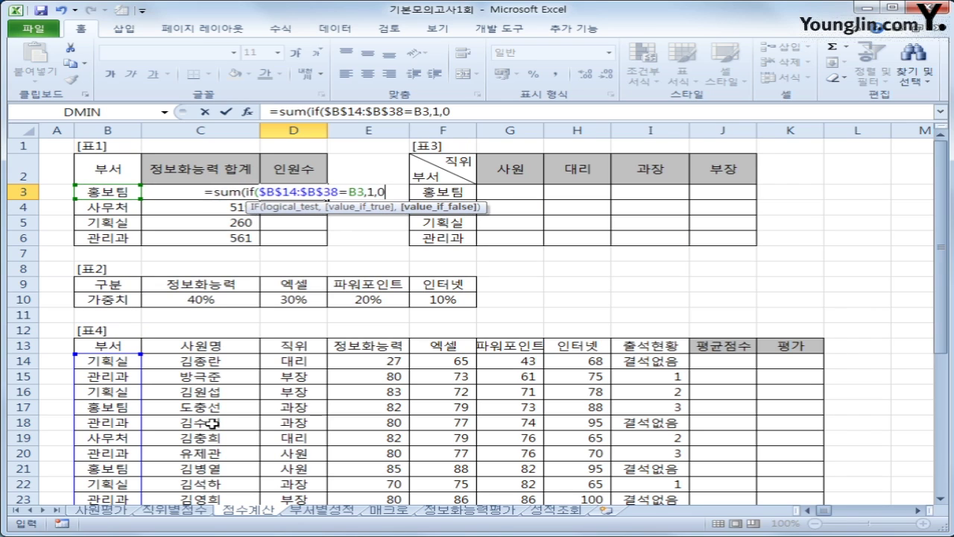
type(")")
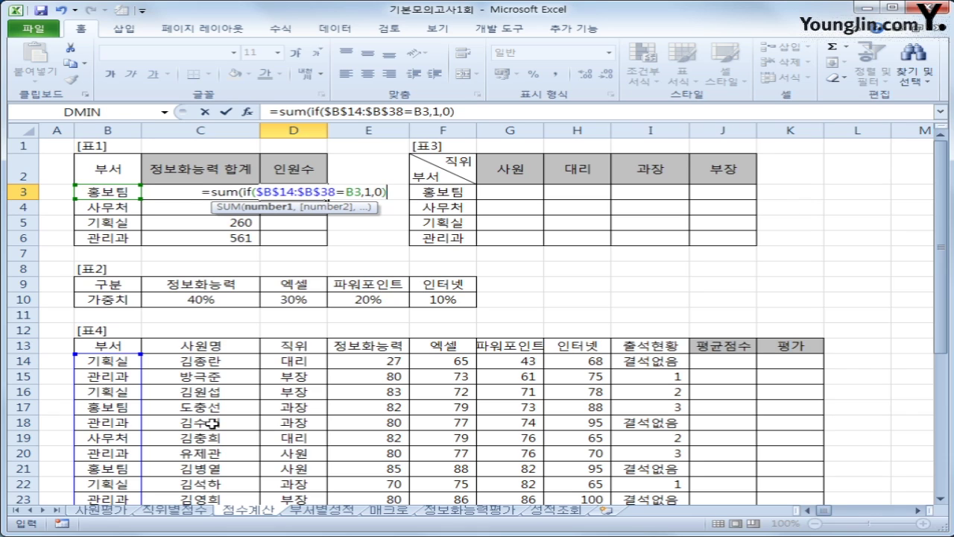
type(")")
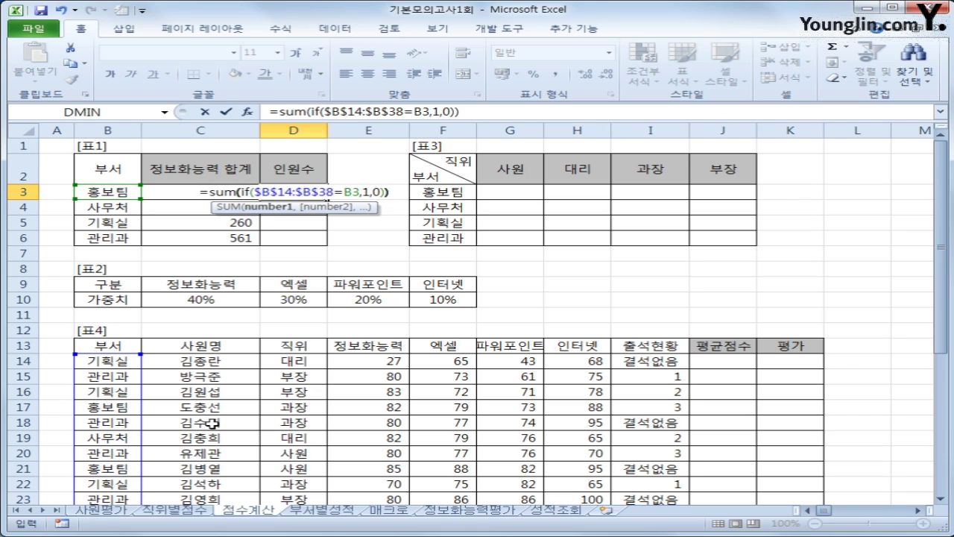
Append &"명" to the D3 formula, enter it as an array formula and fill it down to D6
type("&")
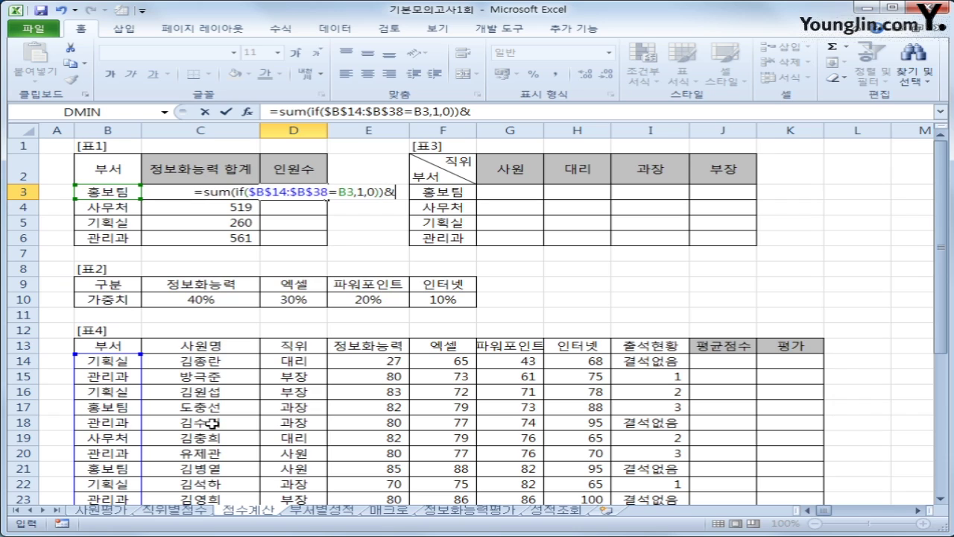
type("\"명\"")
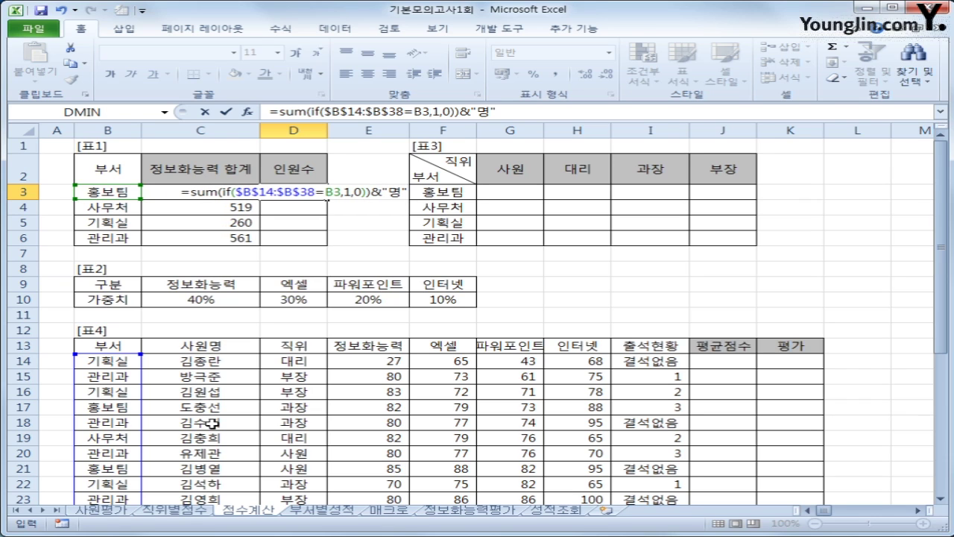
key("ctrl+shift+Return")
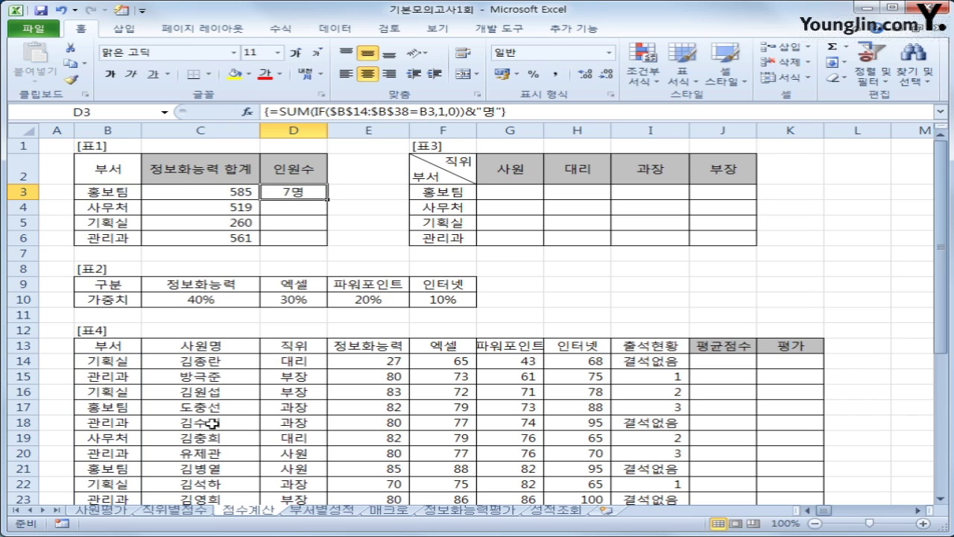
left_click_drag(325, 199, 310, 246)
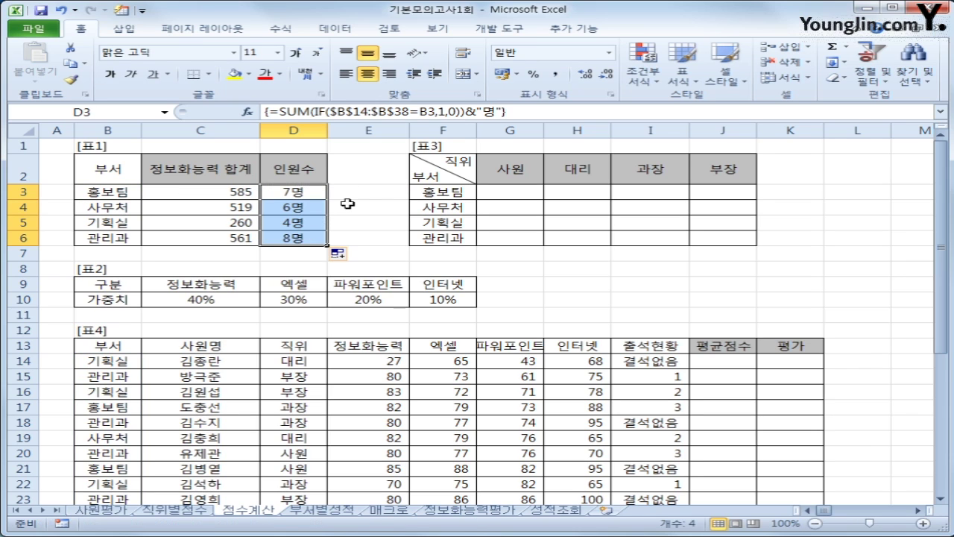
Examine which 가중치 in C10:F10 of 표2 applies to each score in E14:H14 of 표4
left_click(528, 194)
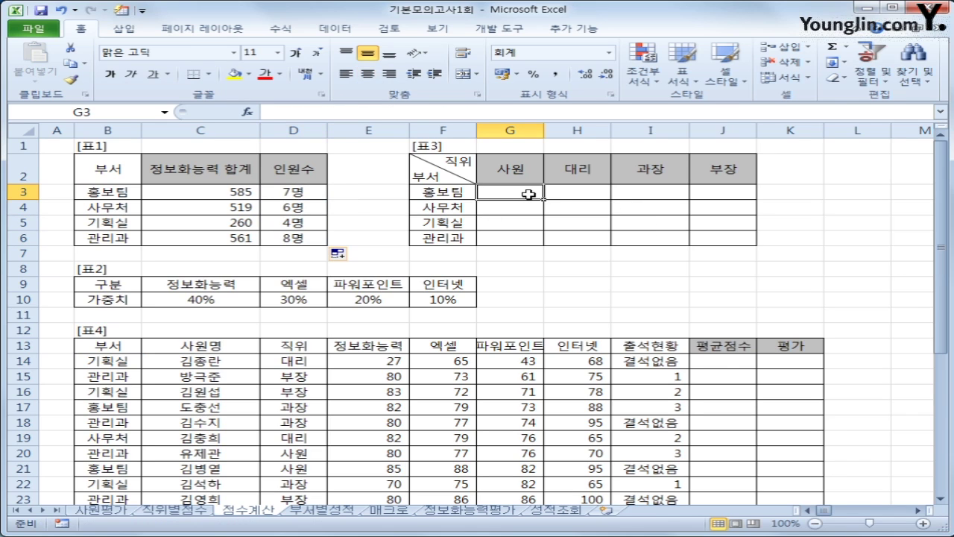
left_click(721, 363)
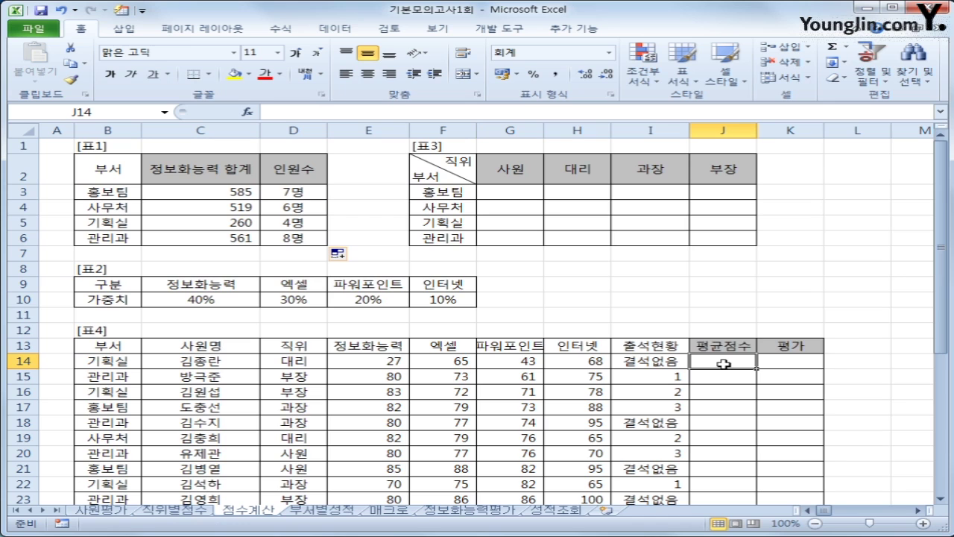
scroll(720, 363, "down", 3)
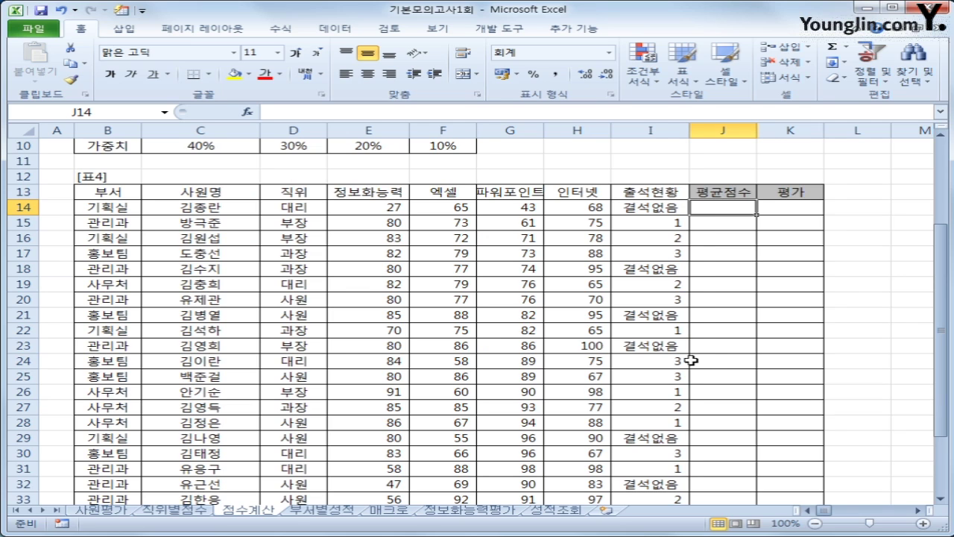
scroll(685, 361, "up", 1)
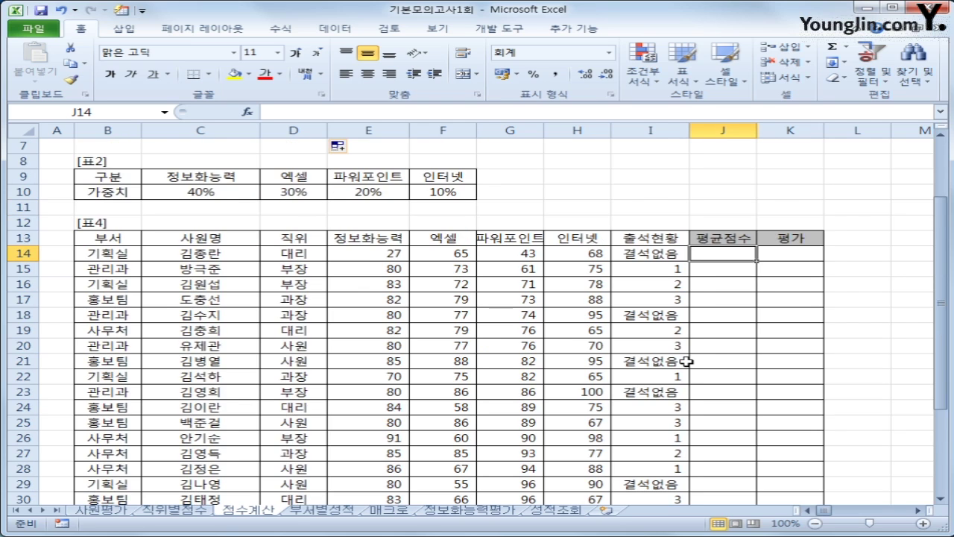
left_click(383, 258)
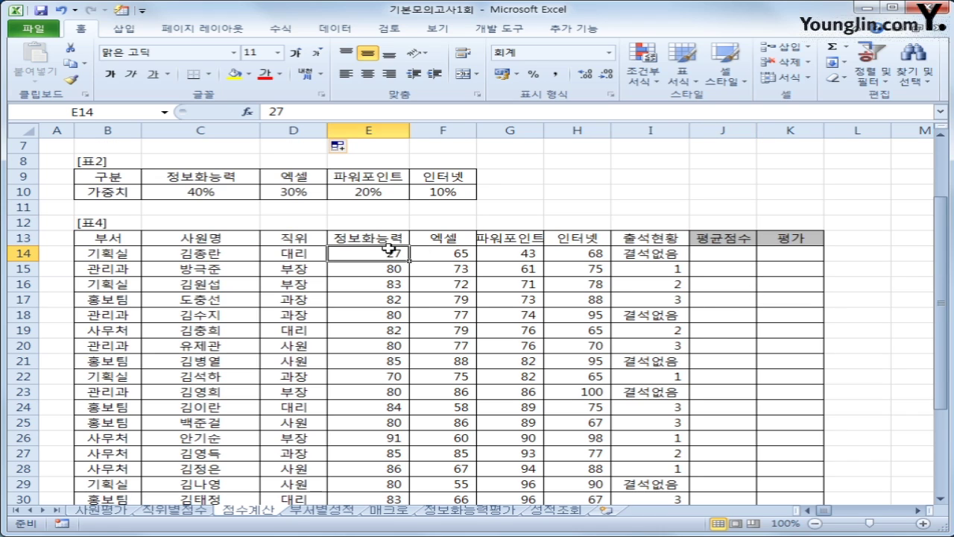
left_click(232, 191)
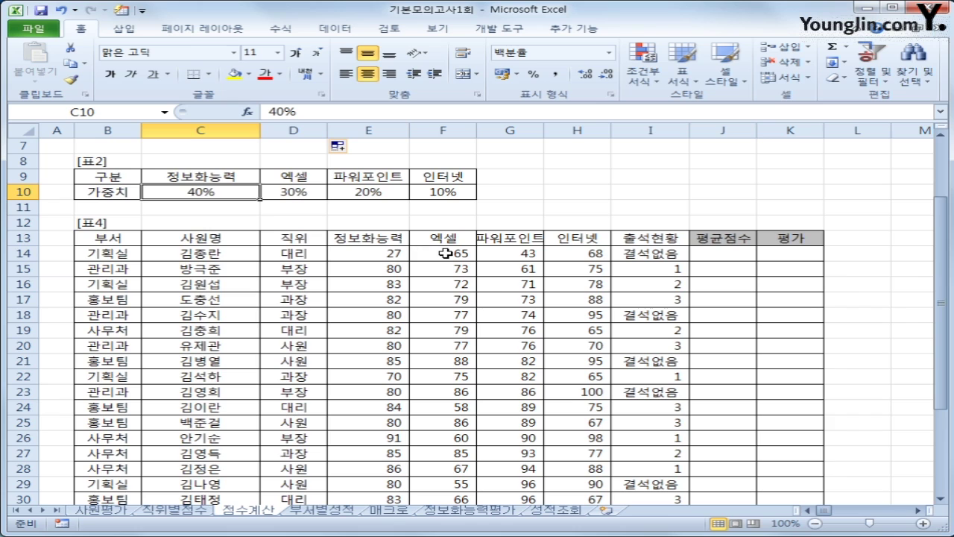
left_click(446, 254)
left_click(313, 191)
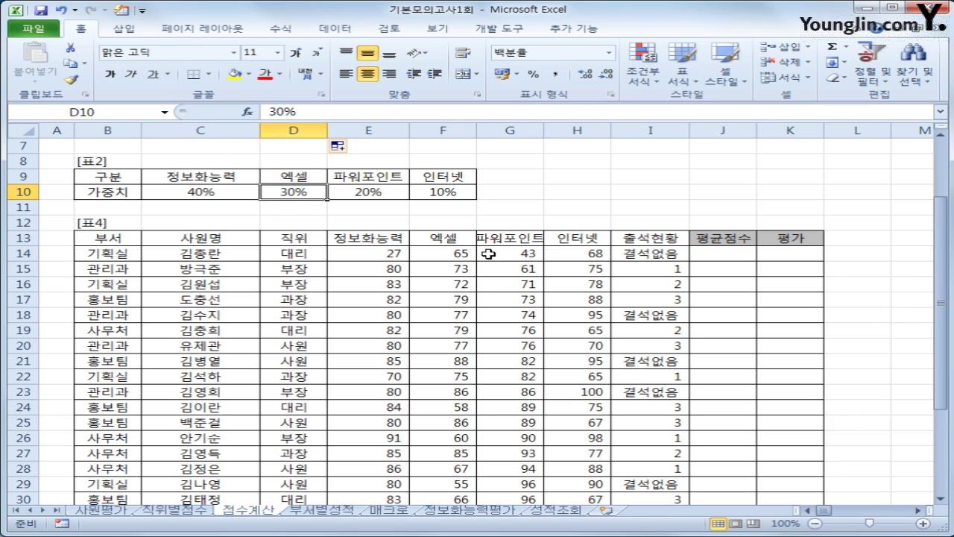
left_click(496, 254)
left_click(366, 198)
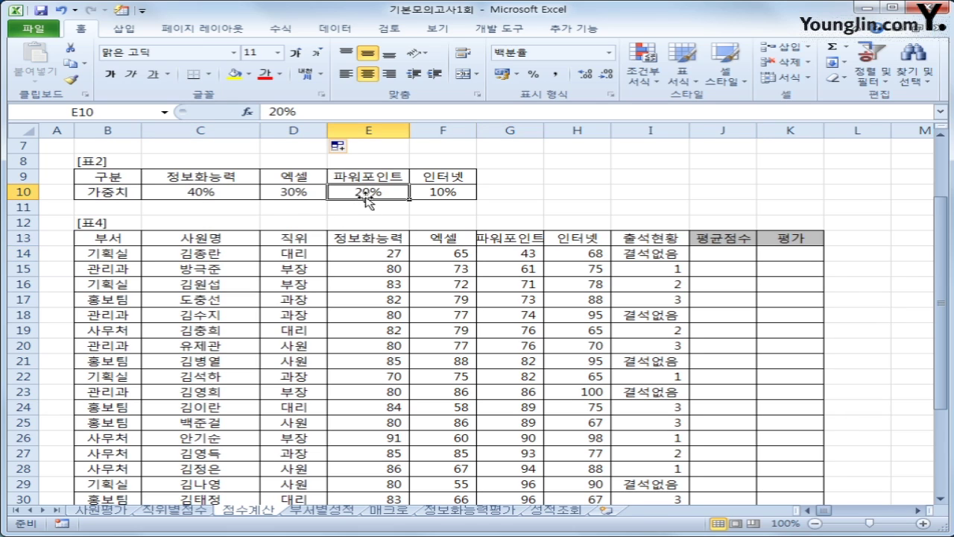
left_click(586, 253)
left_click(464, 192)
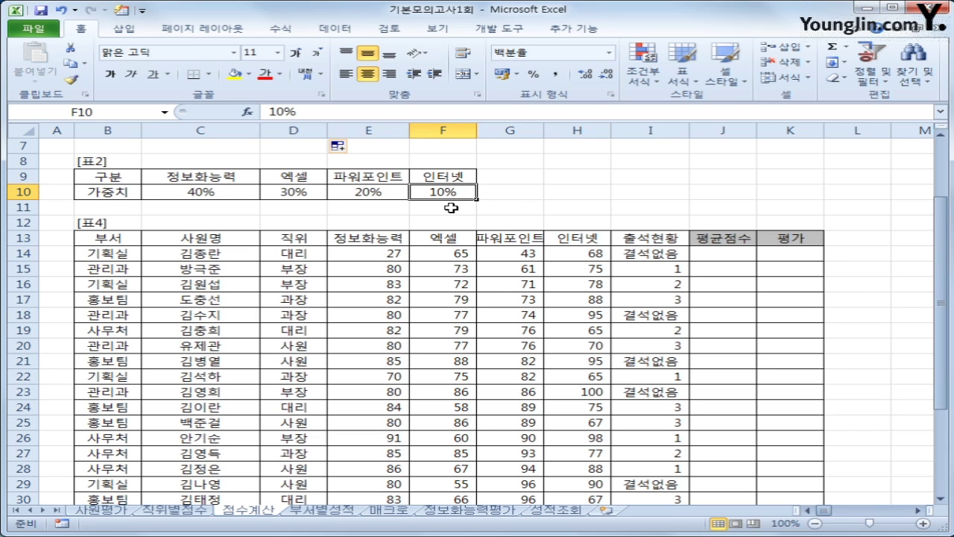
Start the 평균점수 formula in J14 with =SUMPRODUCT( and the row's score range E14:H14 as the first array
left_click(734, 255)
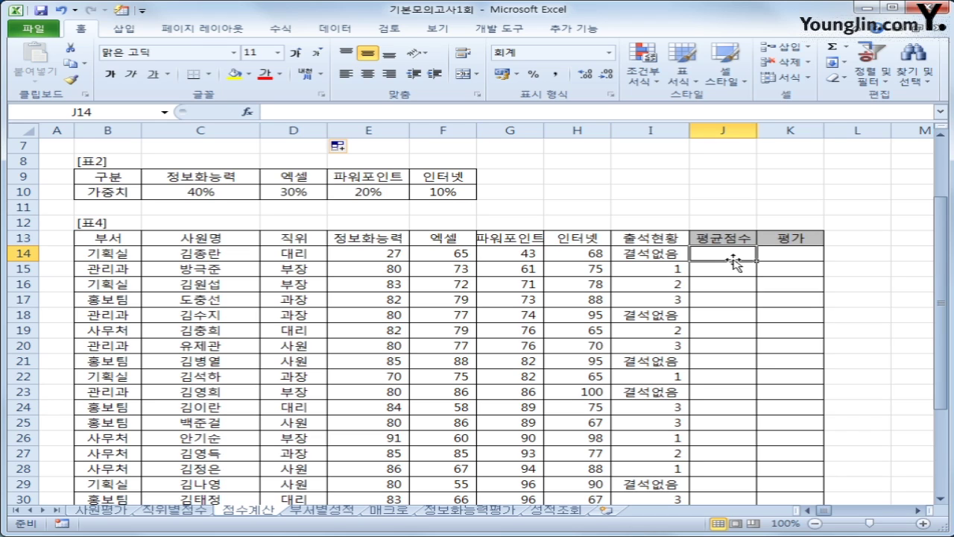
type("=")
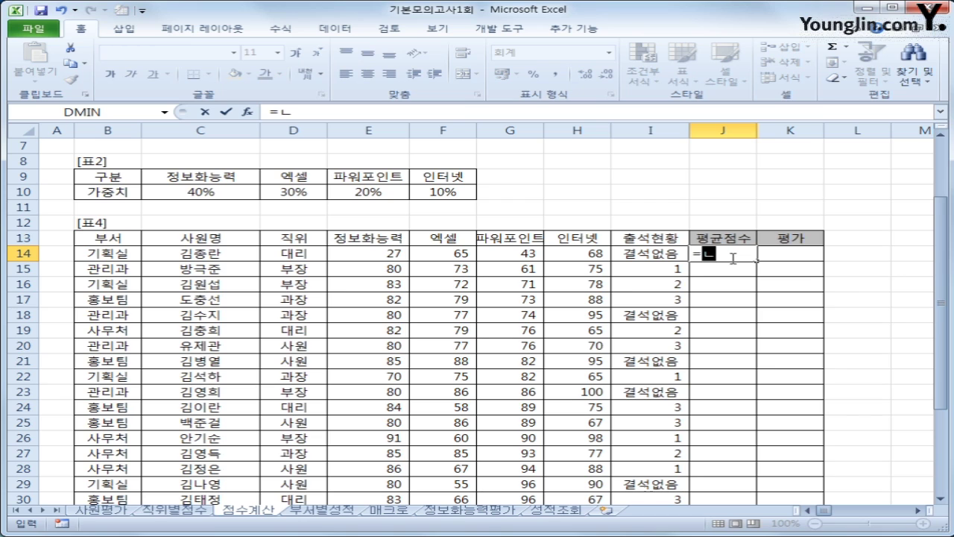
type("sum")
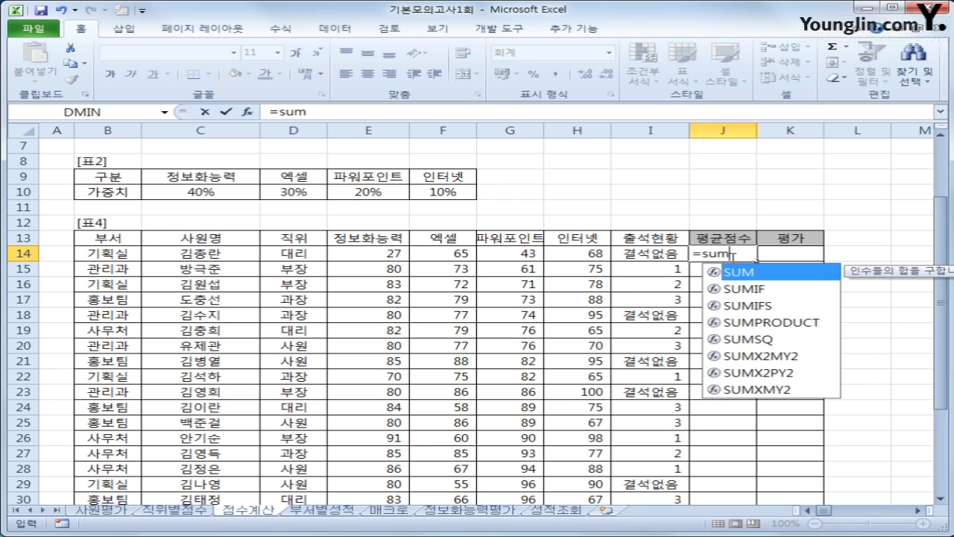
type("p")
key("Tab")
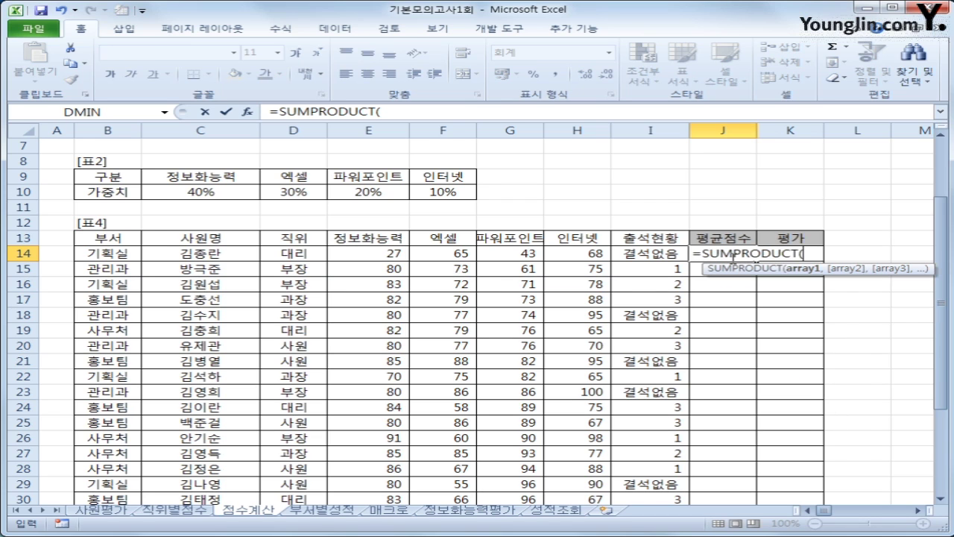
left_click(393, 255)
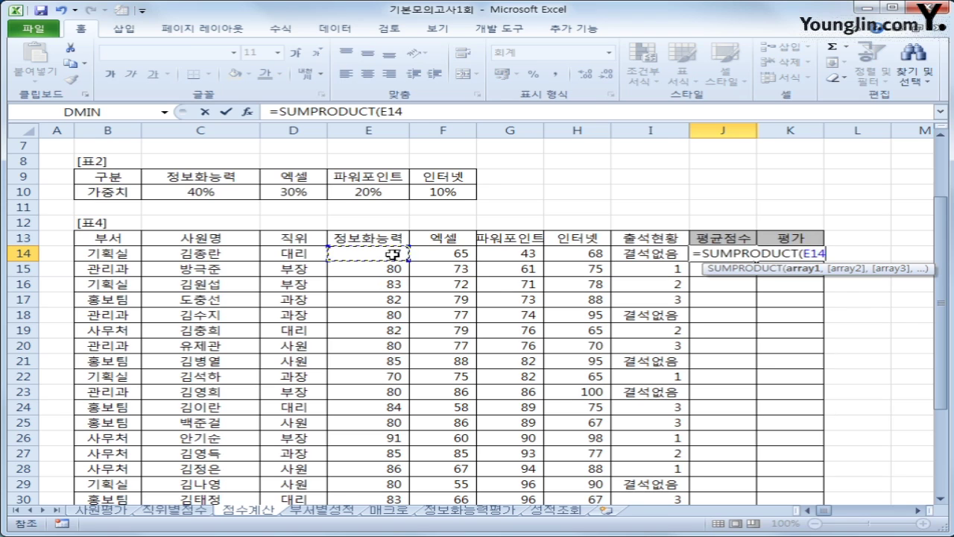
left_click_drag(393, 254, 569, 251)
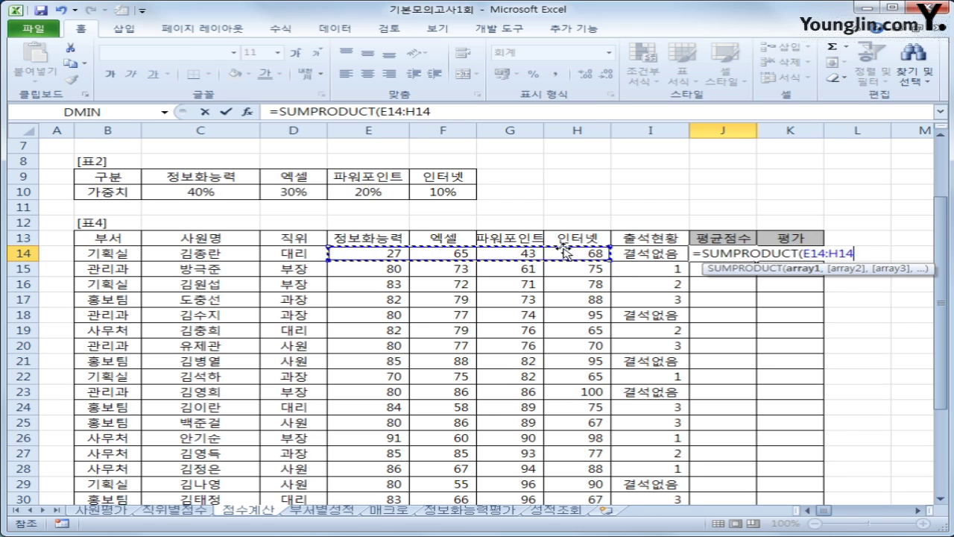
Add the absolute weight range $C$10:$F$10 as the second array, enter the J14 formula and fill it down the 평균점수 column
type(",")
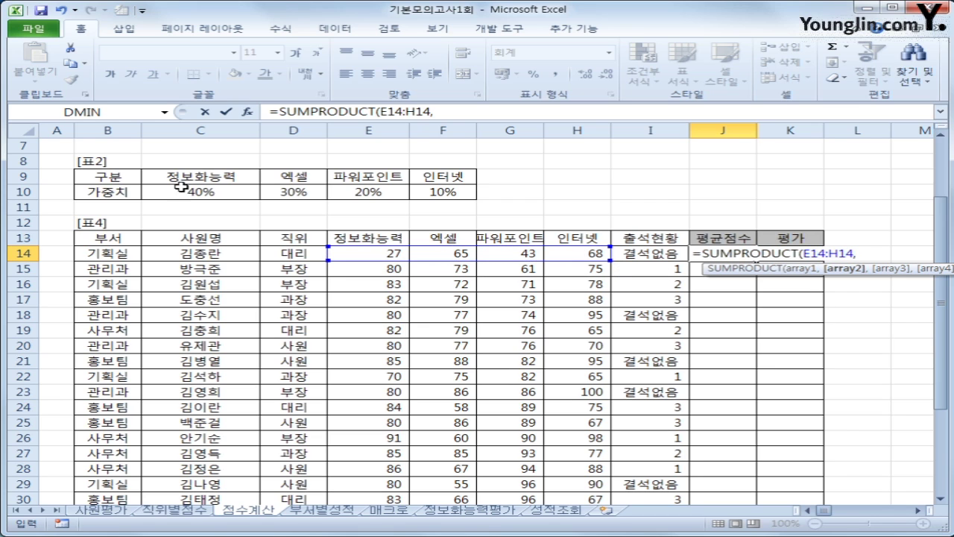
left_click_drag(181, 189, 431, 194)
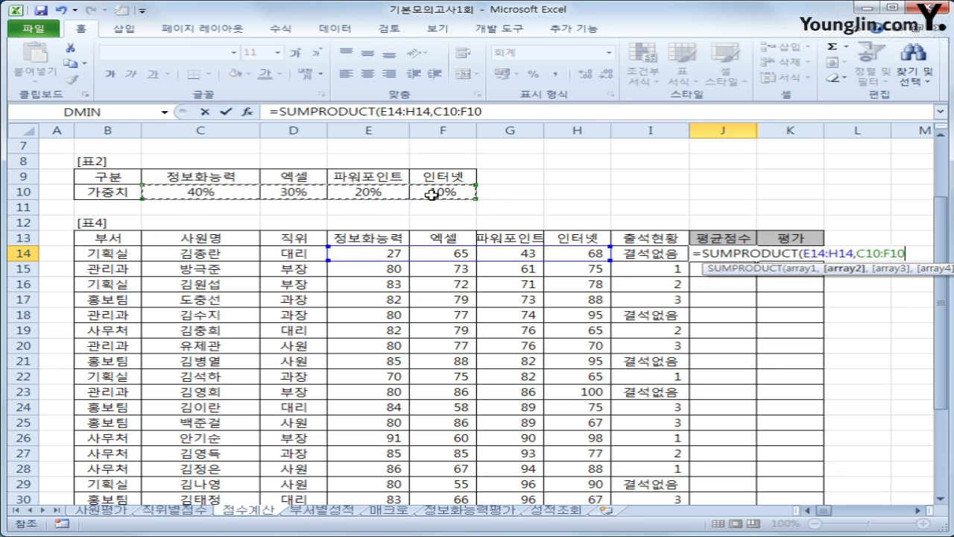
key("F4")
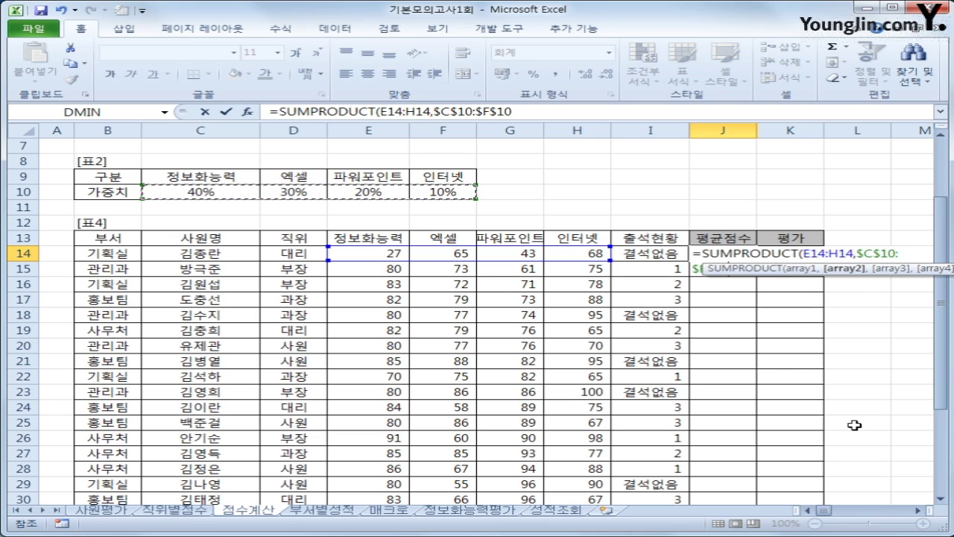
type(")")
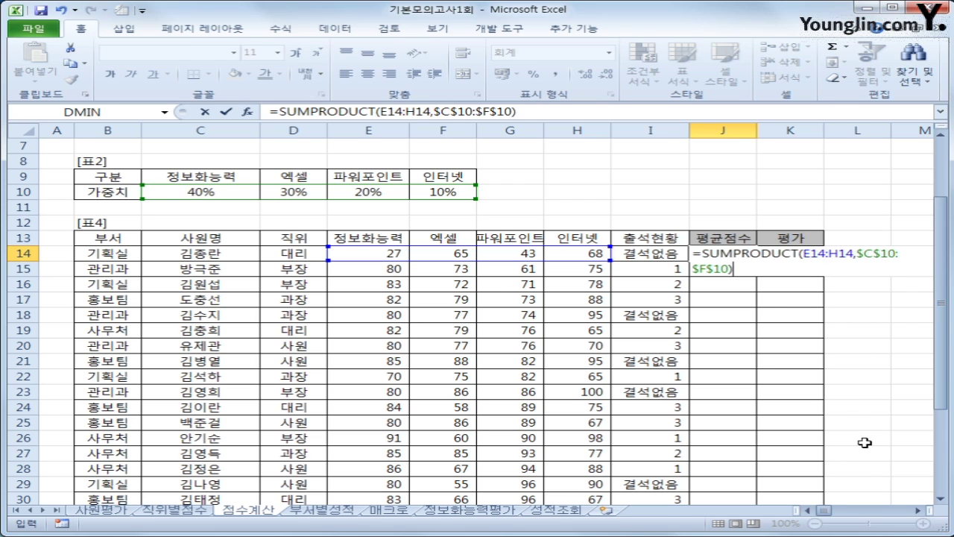
key("Return")
left_click(746, 255)
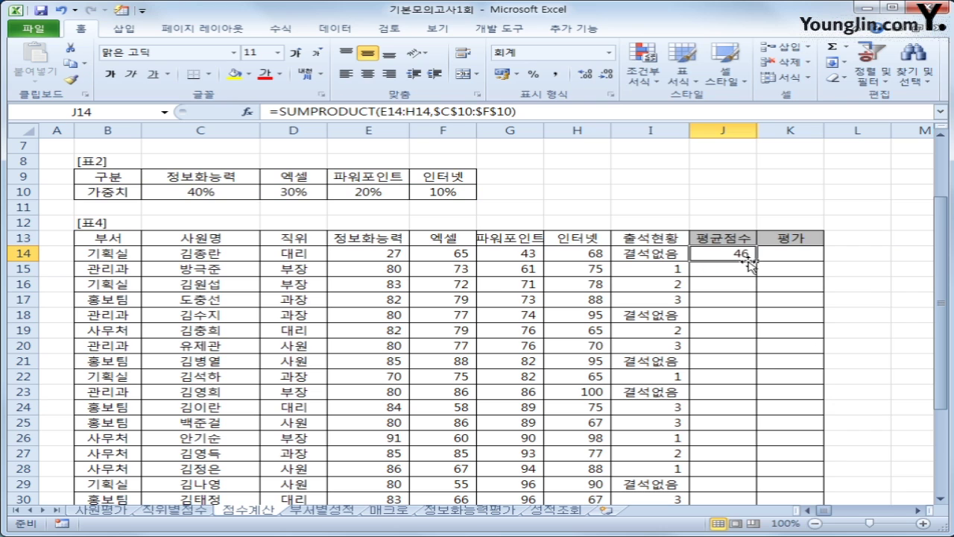
double_click(756, 260)
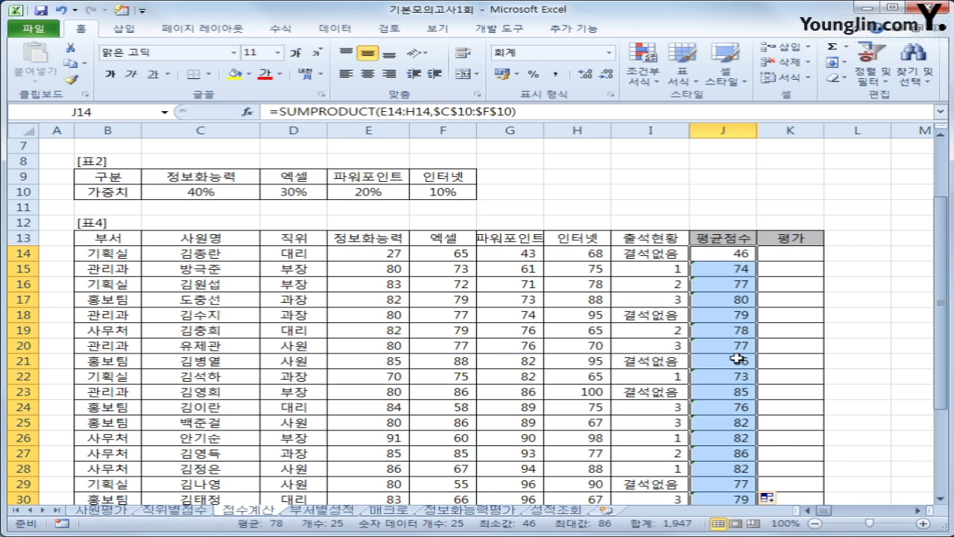
Check the filled 평균점수 formulas in J14:J17 for their score ranges and fixed weight range
scroll(737, 359, "down", 3)
scroll(731, 358, "up", 2)
left_click(734, 213)
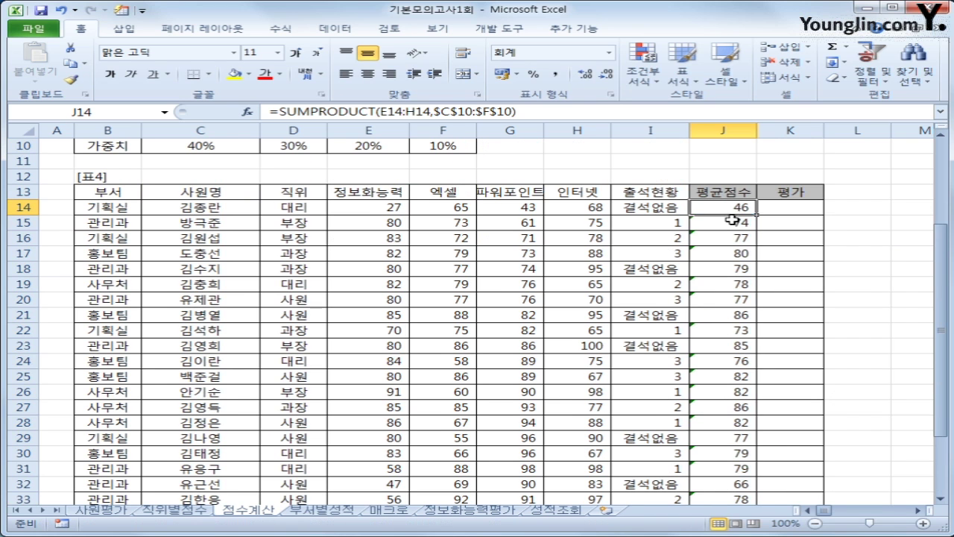
left_click(733, 221)
left_click(735, 238)
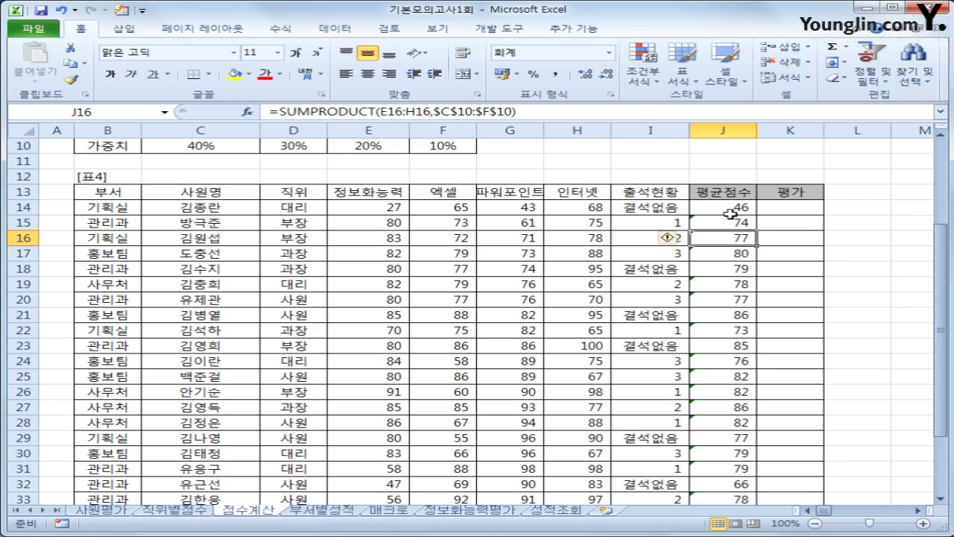
left_click(726, 221)
left_click(723, 253)
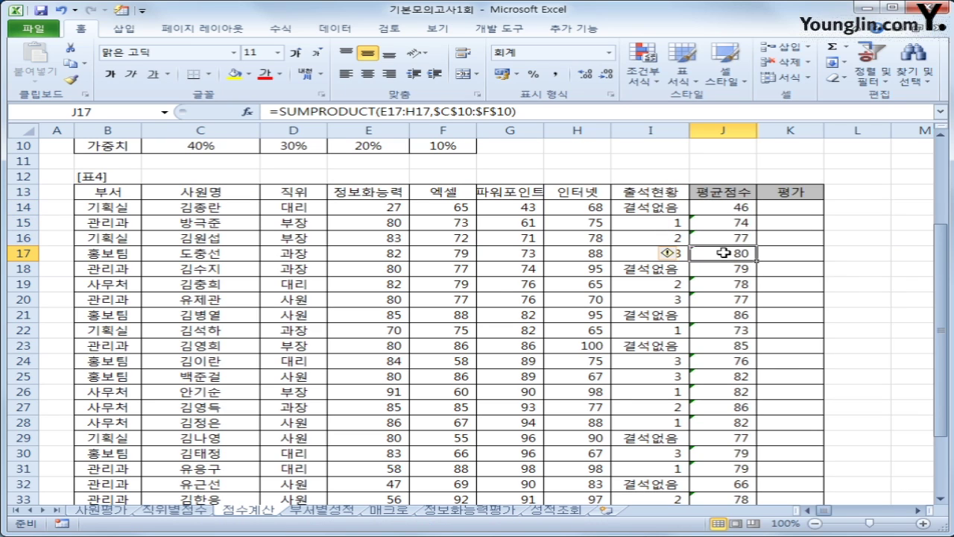
left_click(545, 114)
key("Return")
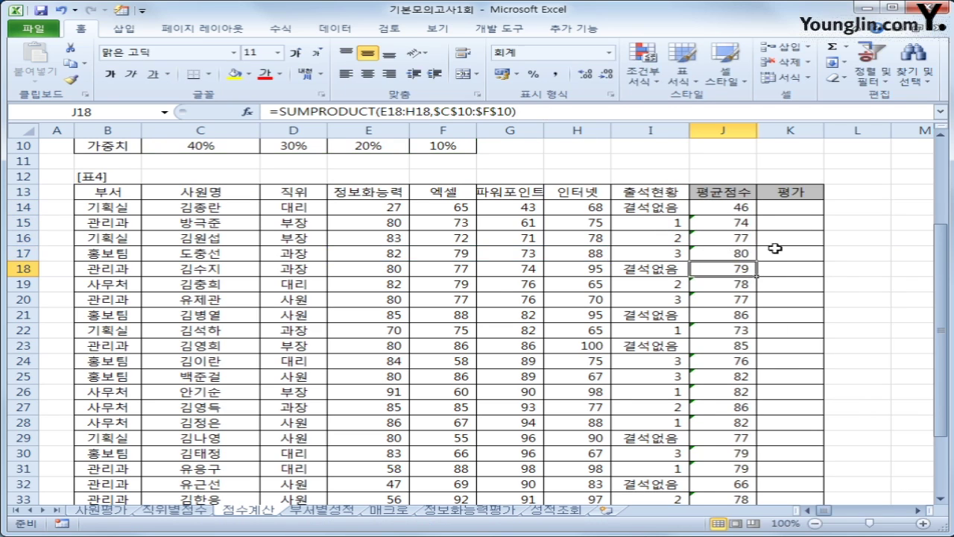
Extend the 평균점수 formula in J14 by subtracting an IF whose logical test begins with ISERROR(
left_click(746, 208)
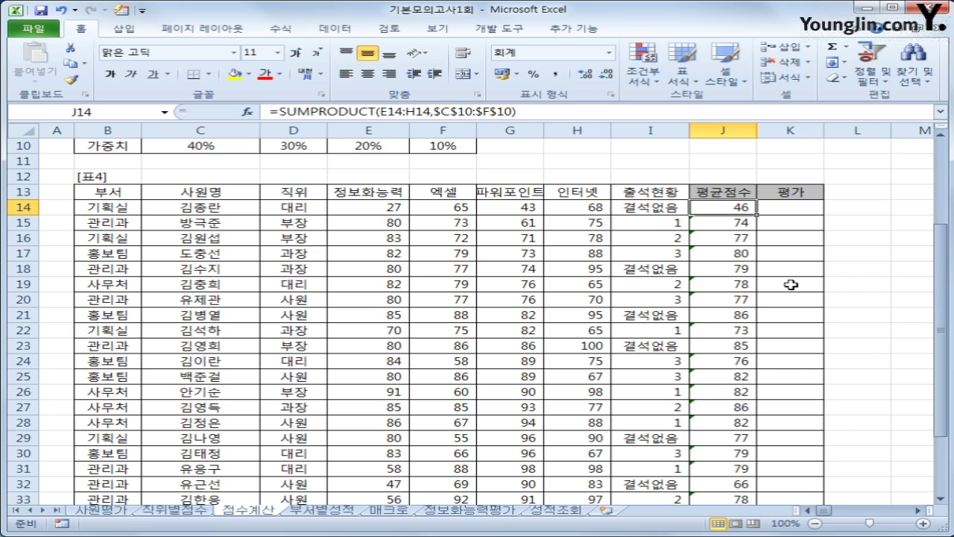
scroll(447, 252, "up", 2)
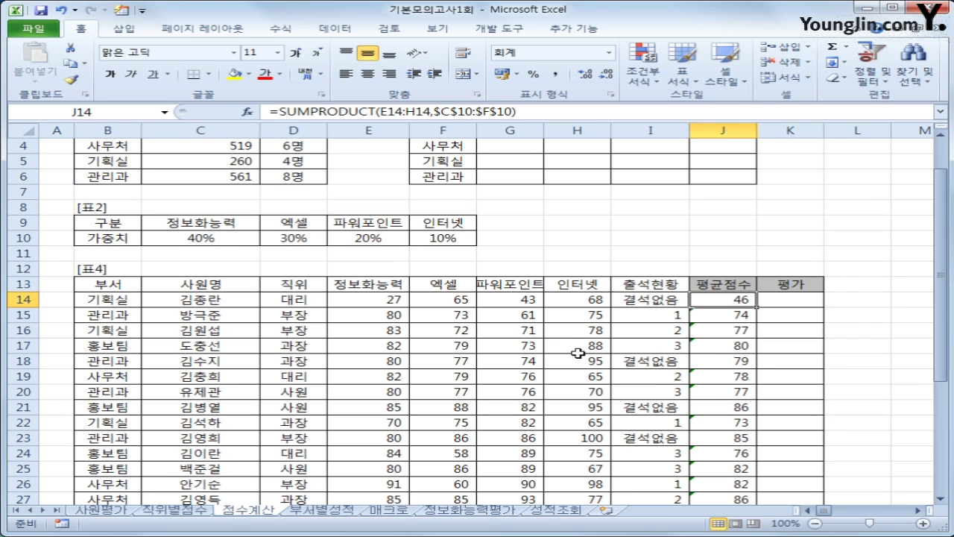
left_click(619, 299)
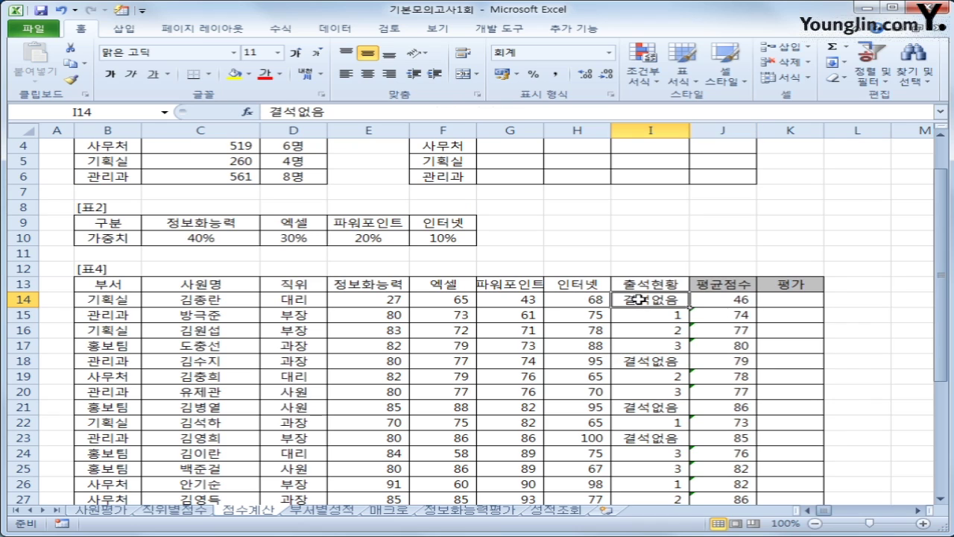
left_click(722, 301)
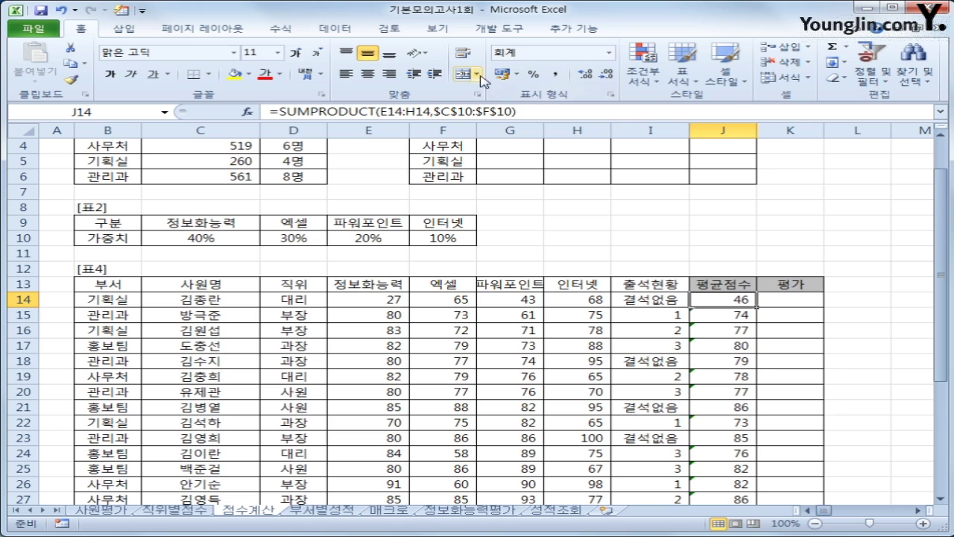
left_click(561, 113)
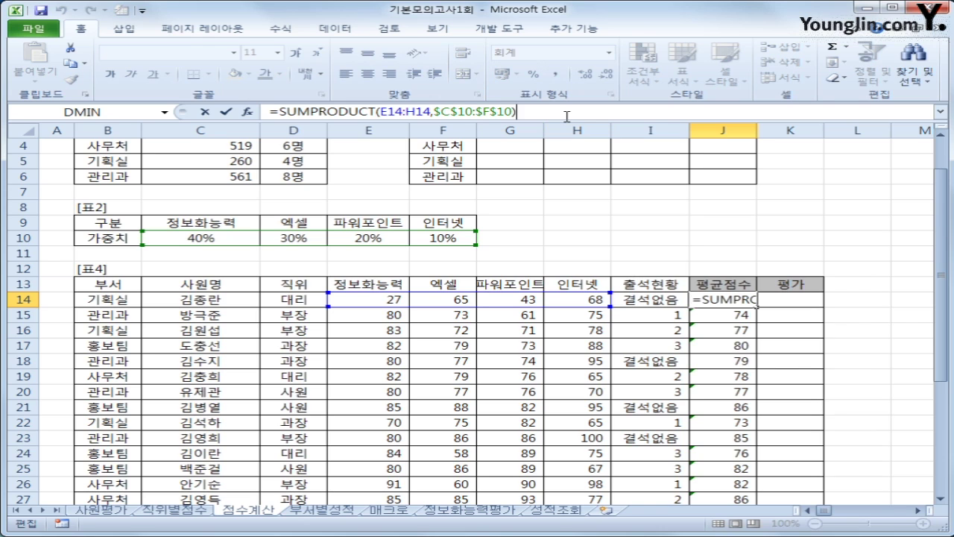
type("-if(")
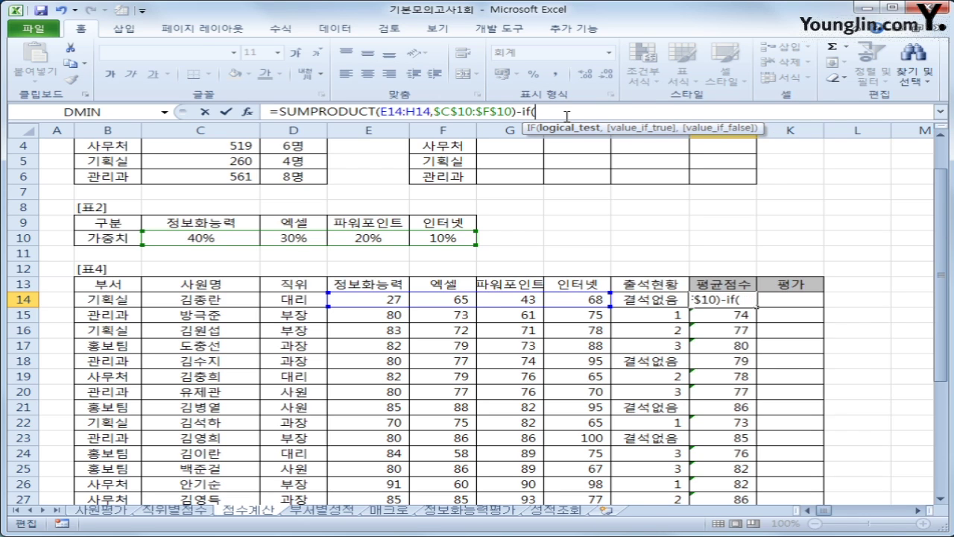
type("i")
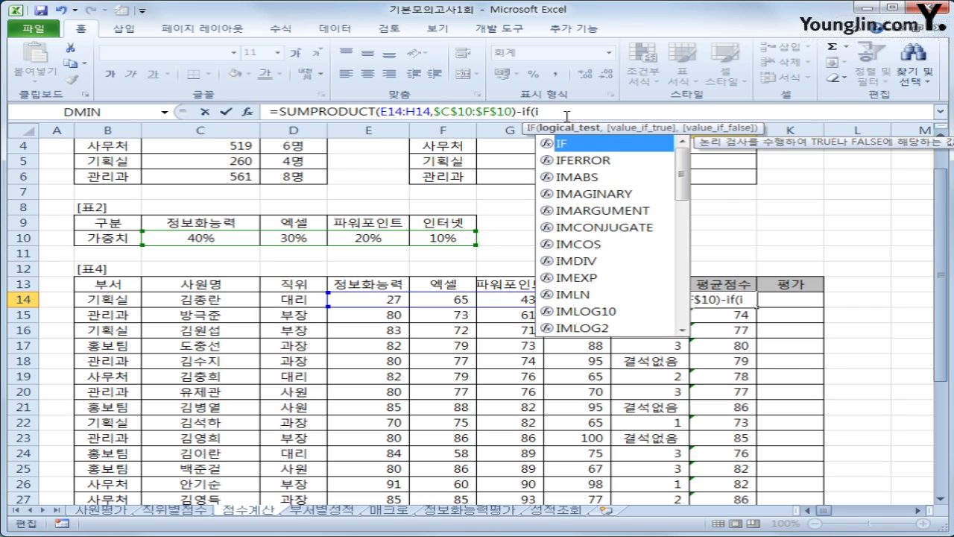
type("se")
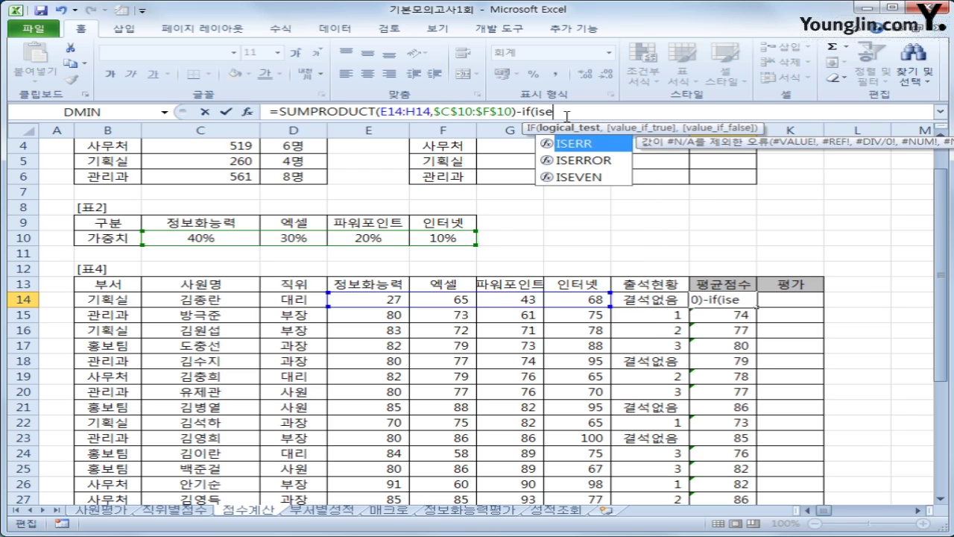
key("Down")
key("Tab")
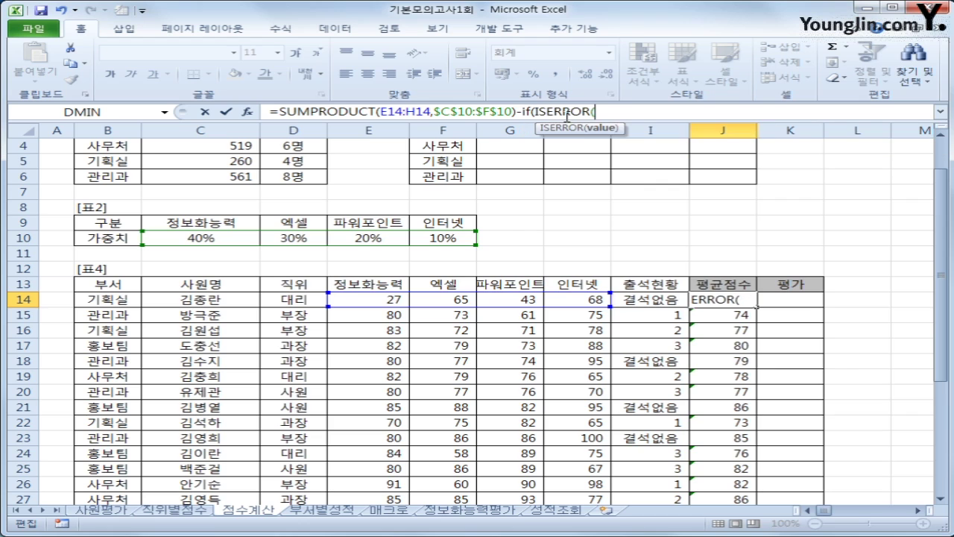
Complete the IF's logical test with VALUE(I14) inside ISERROR, checking whether the row's 출석현황 is text
type("value(")
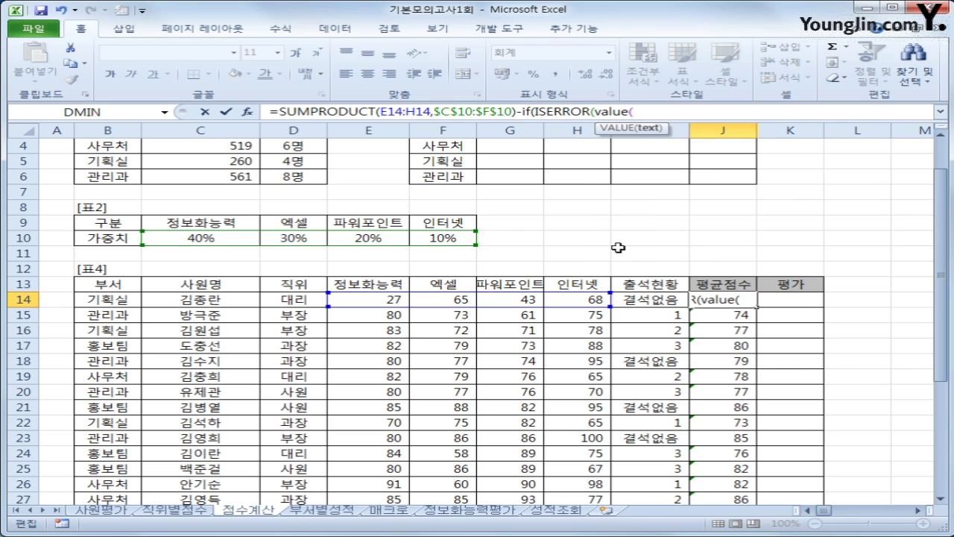
left_click(653, 298)
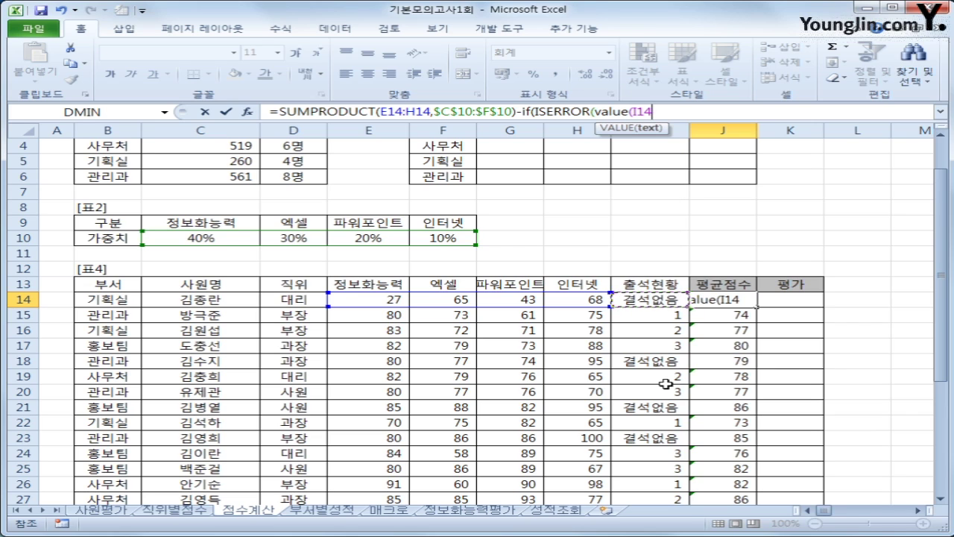
type(")")
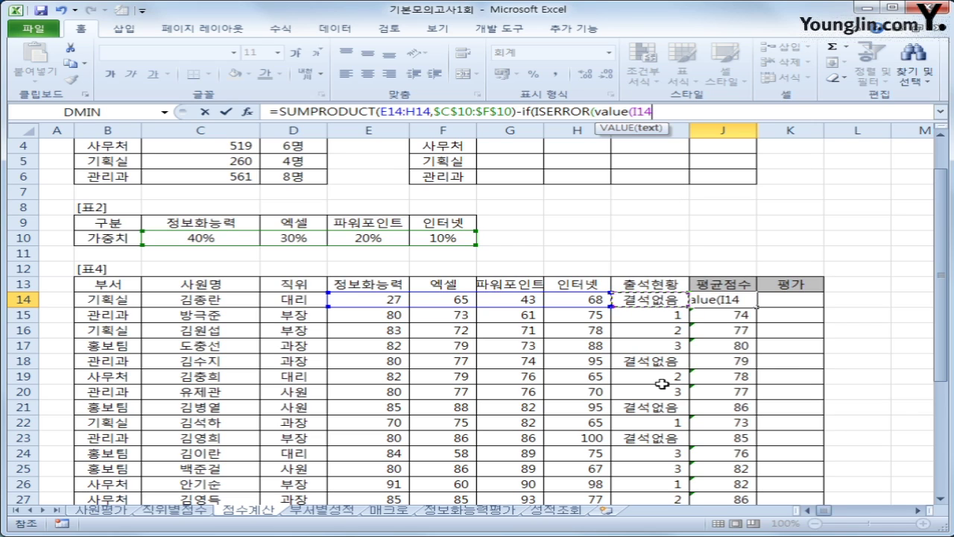
type(")")
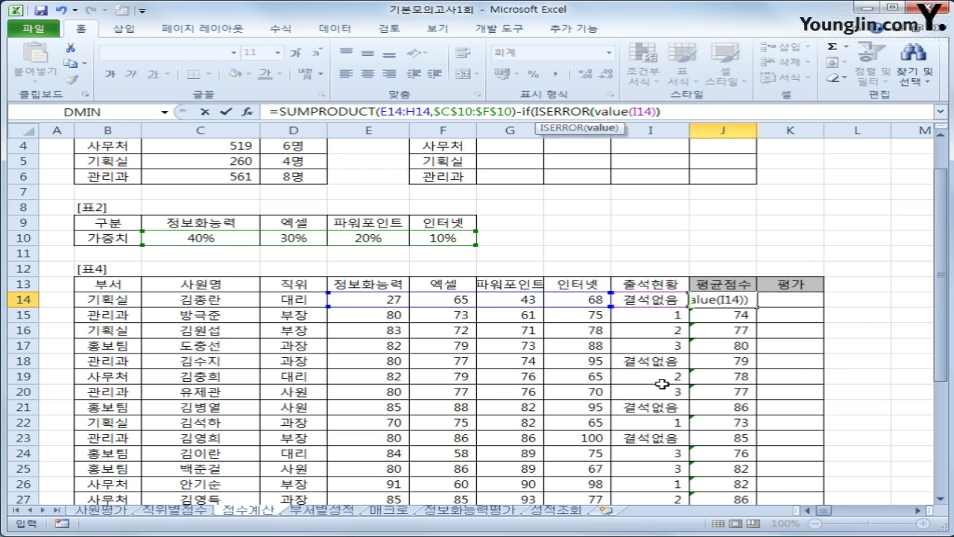
type(",")
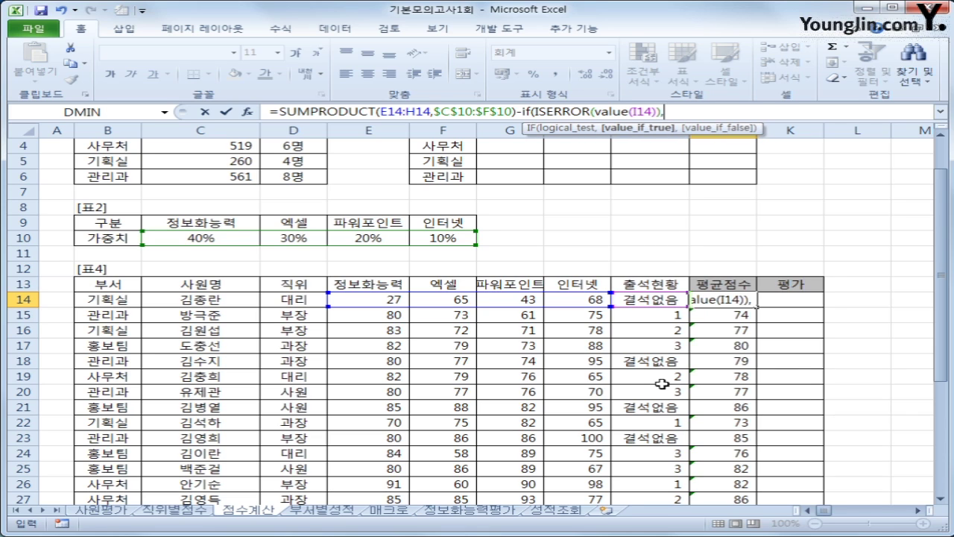
Set the IF results to 0 if true and 10 if false, enter the formula and fill it down the 평균점수 column
type("0")
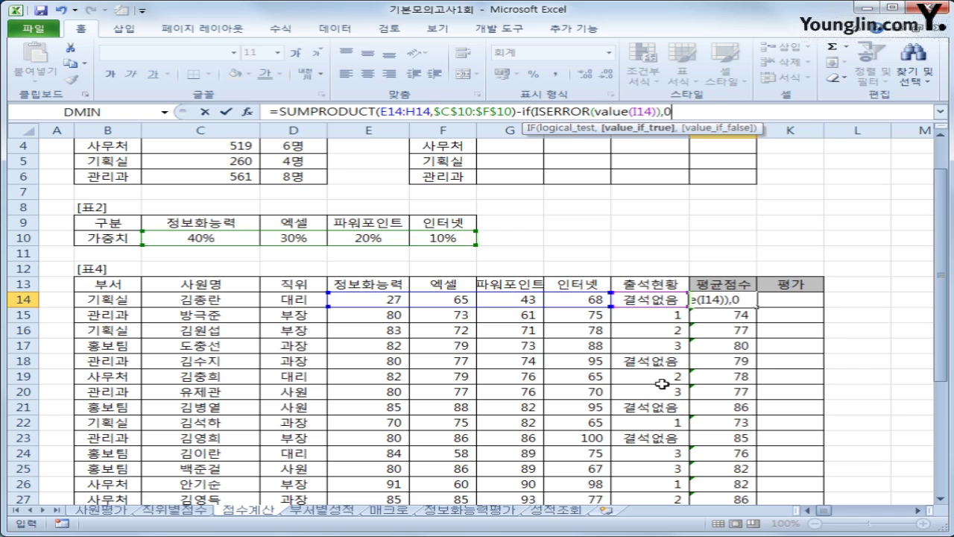
type(",1")
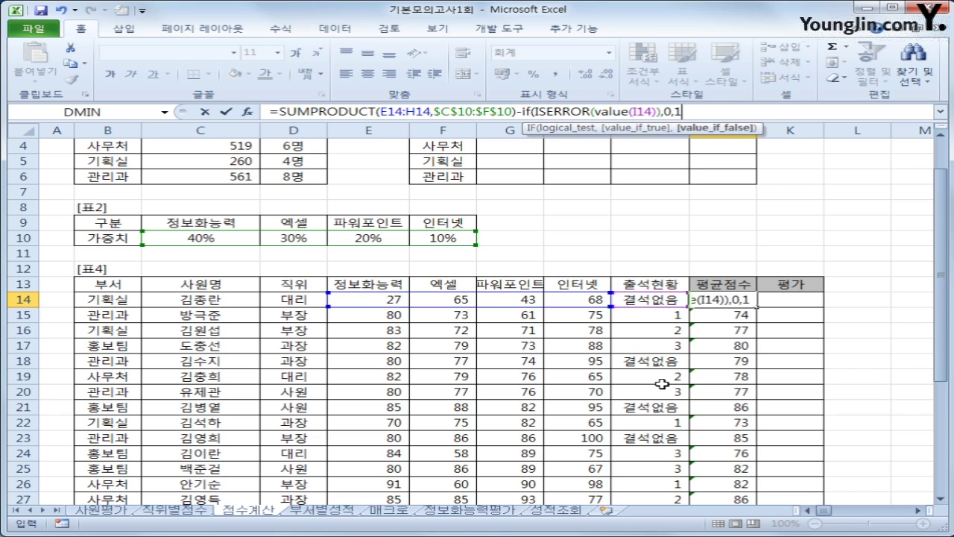
type("0)")
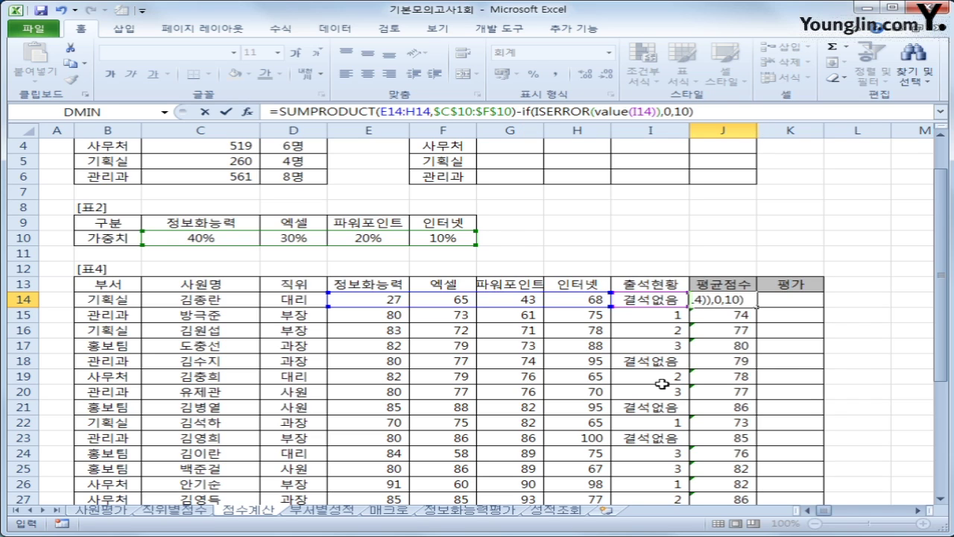
key("Return")
key("Up")
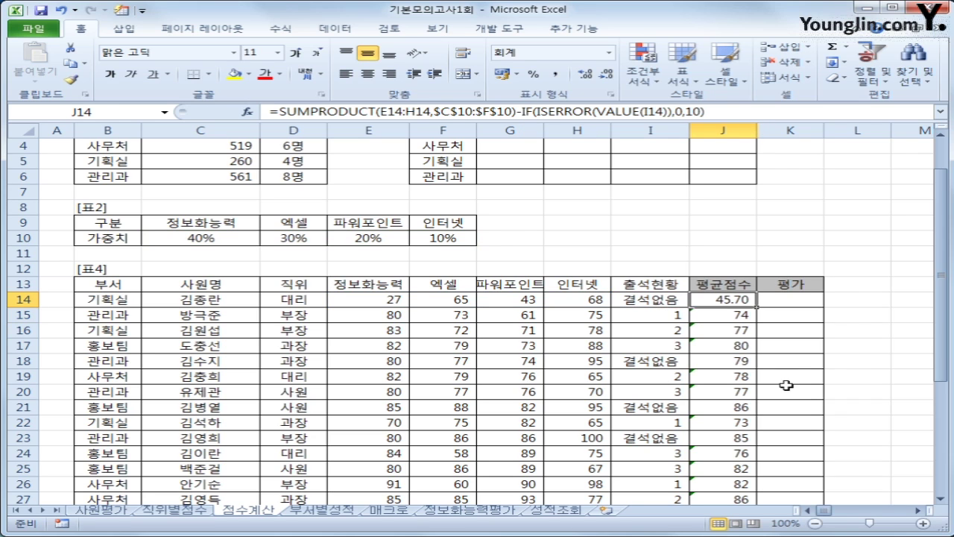
double_click(757, 307)
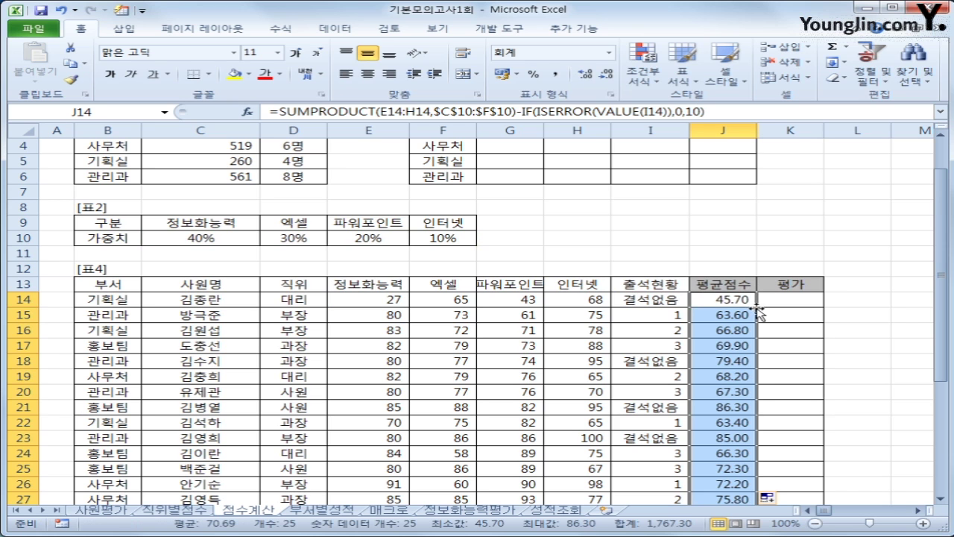
Check the filled 평균점수 column in 표4 and the J14 formula against scores E14:H14 and weights C10:F10
left_click(735, 304)
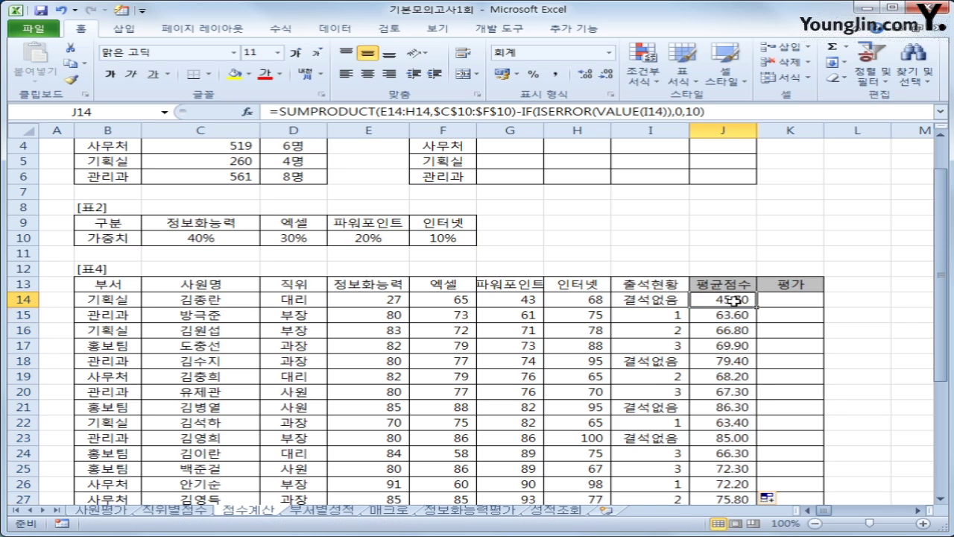
scroll(785, 436, "down", 4)
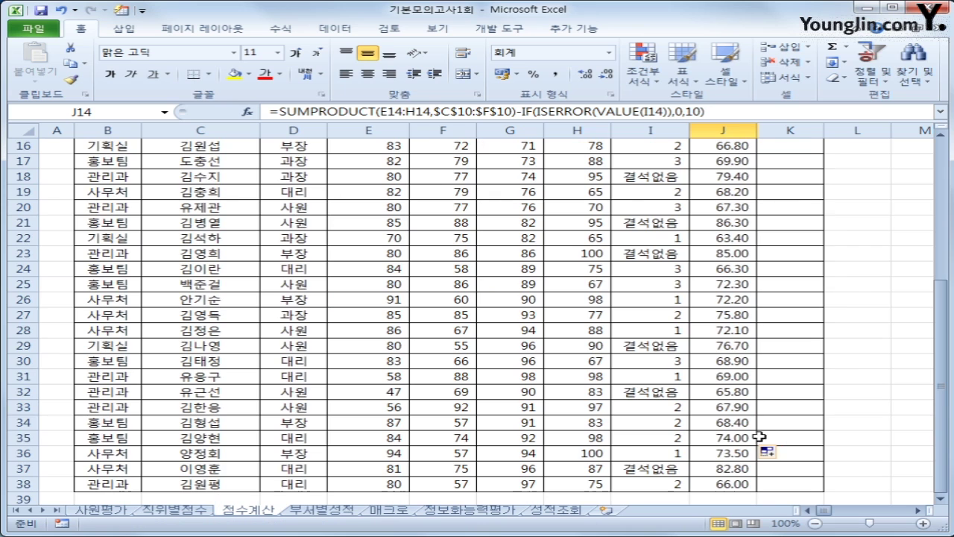
scroll(785, 436, "up", 5)
left_click(733, 379)
left_click(729, 350)
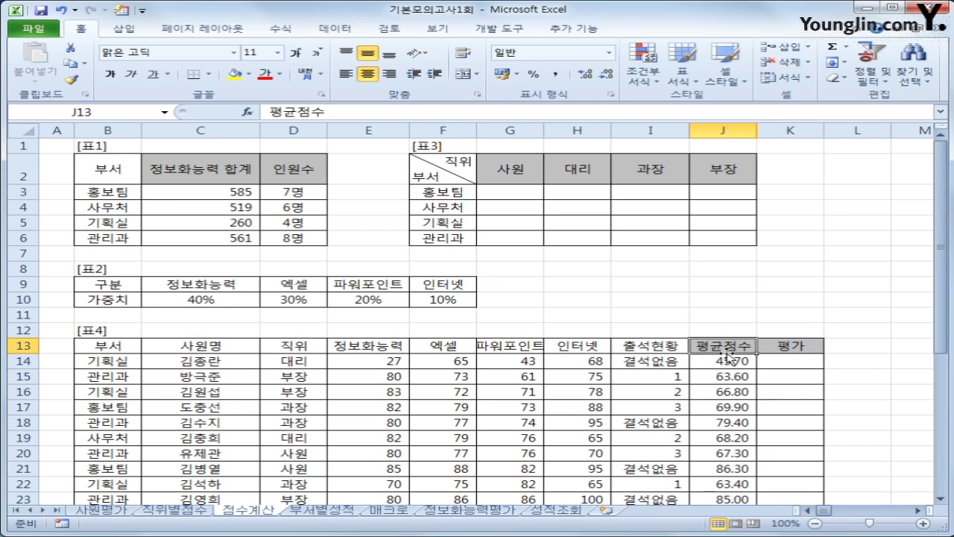
left_click(727, 363)
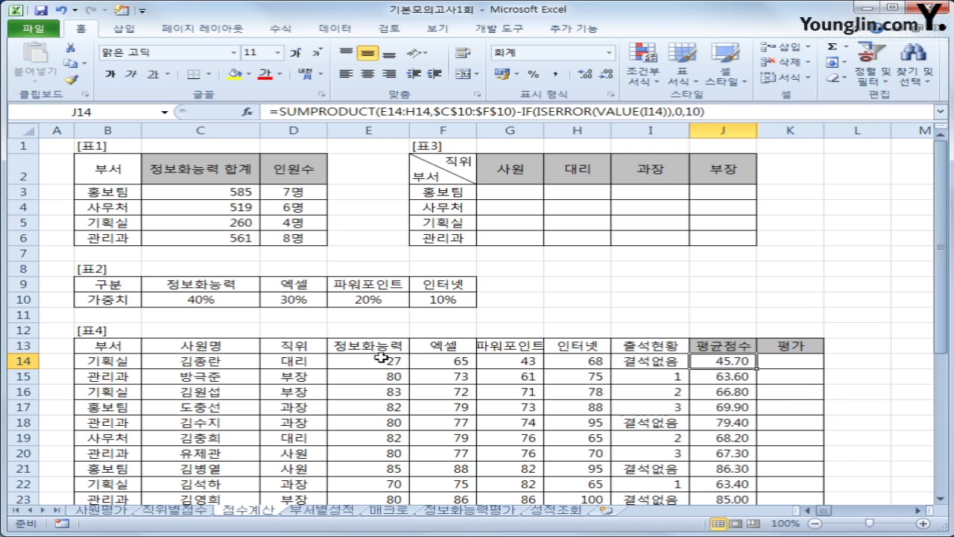
left_click_drag(380, 357, 578, 364)
left_click_drag(233, 300, 450, 301)
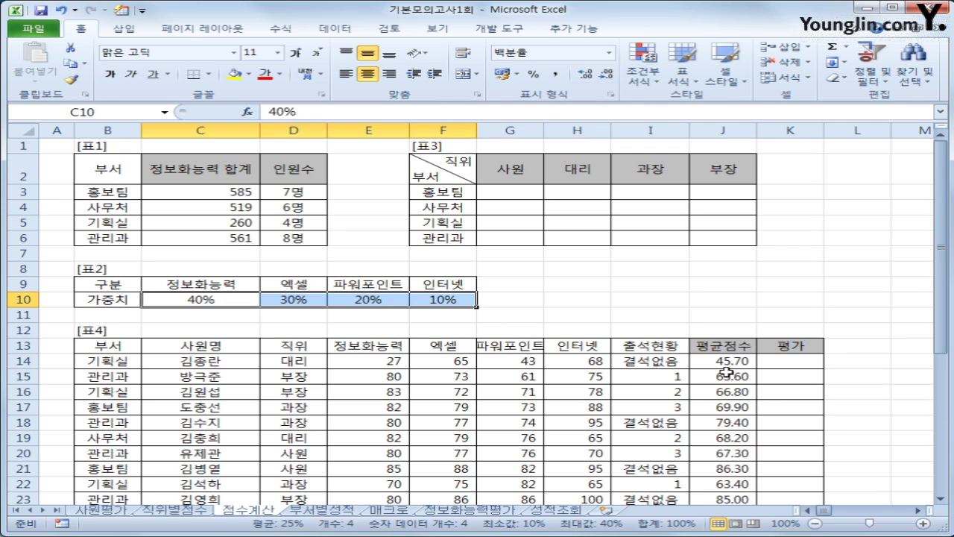
left_click(750, 363)
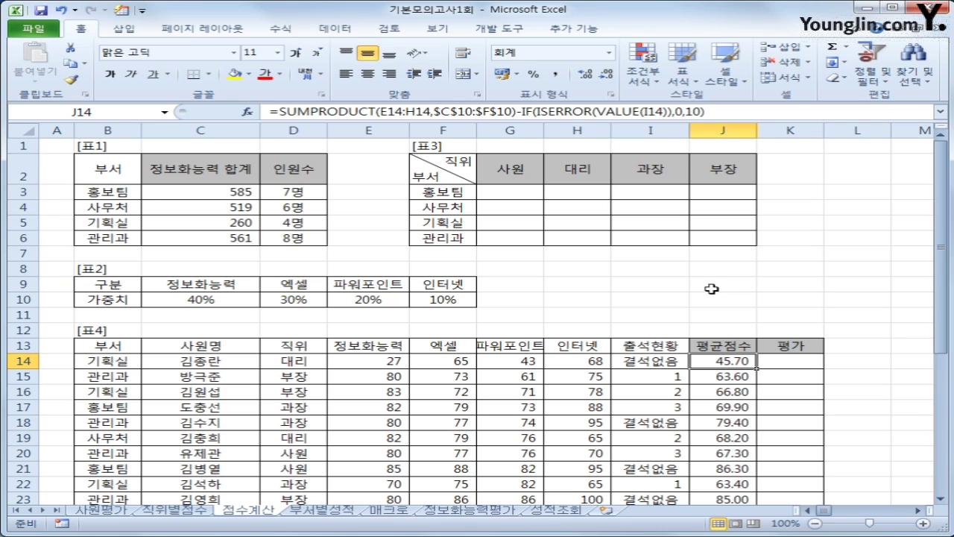
Start a formula in G3 of 표3 with =MAX(( and the absolute 부서 range $B$14:$B$38 from 표4
left_click(504, 193)
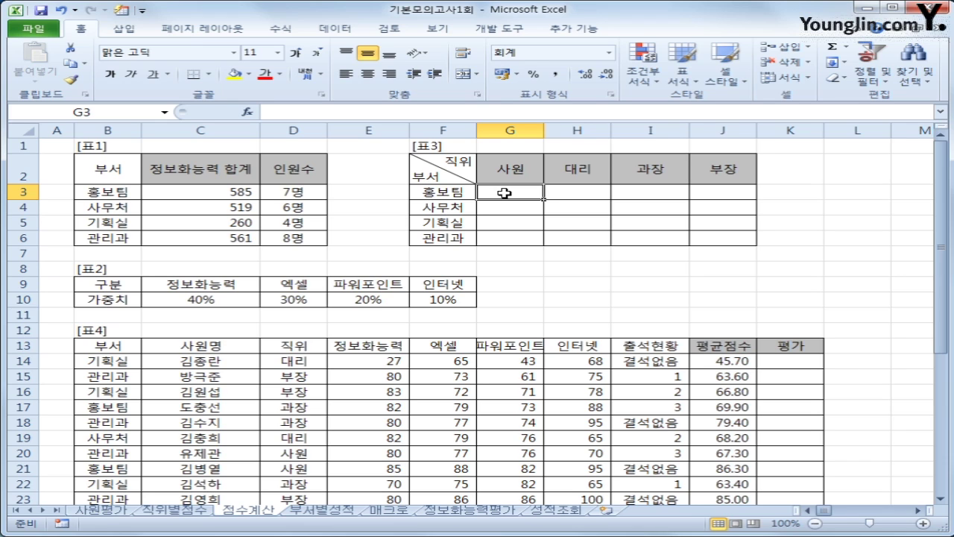
type("=")
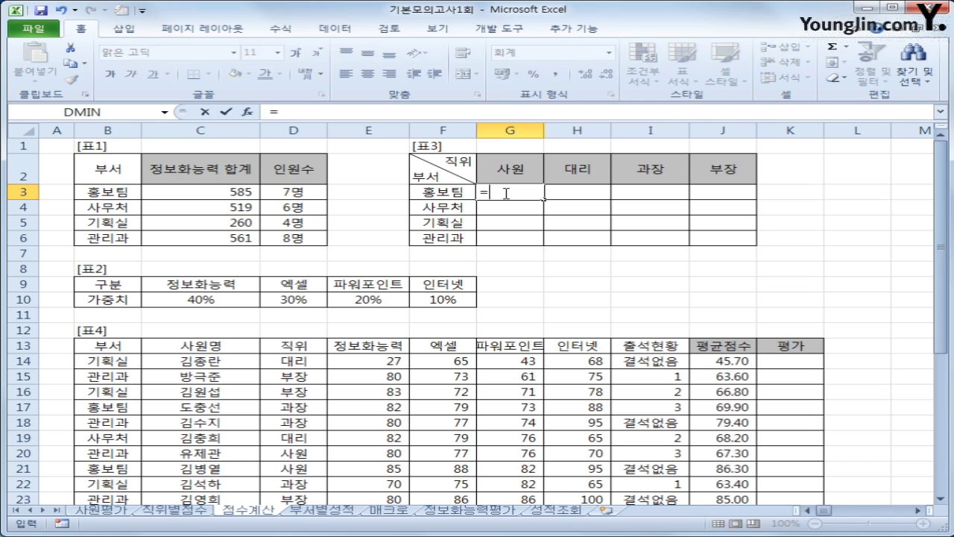
type("ma")
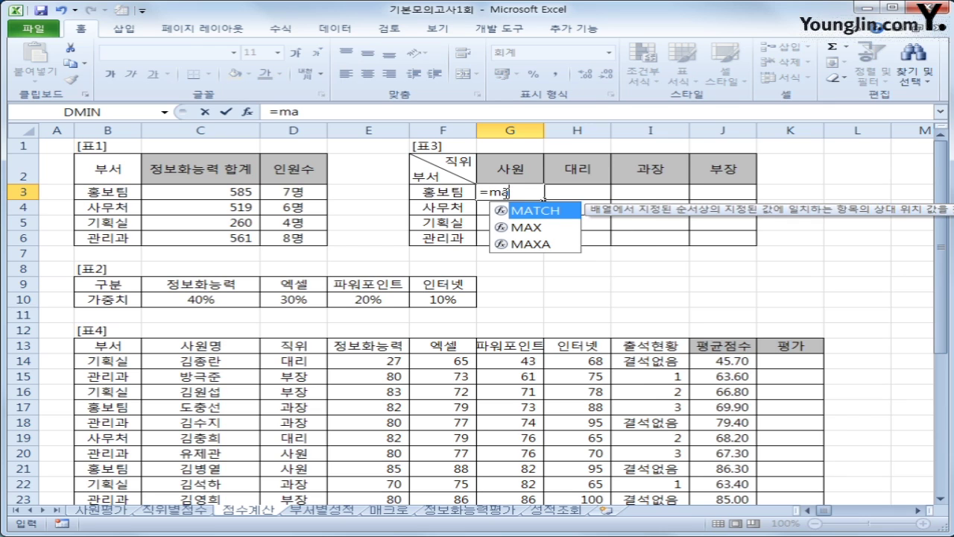
key("Down")
key("Tab")
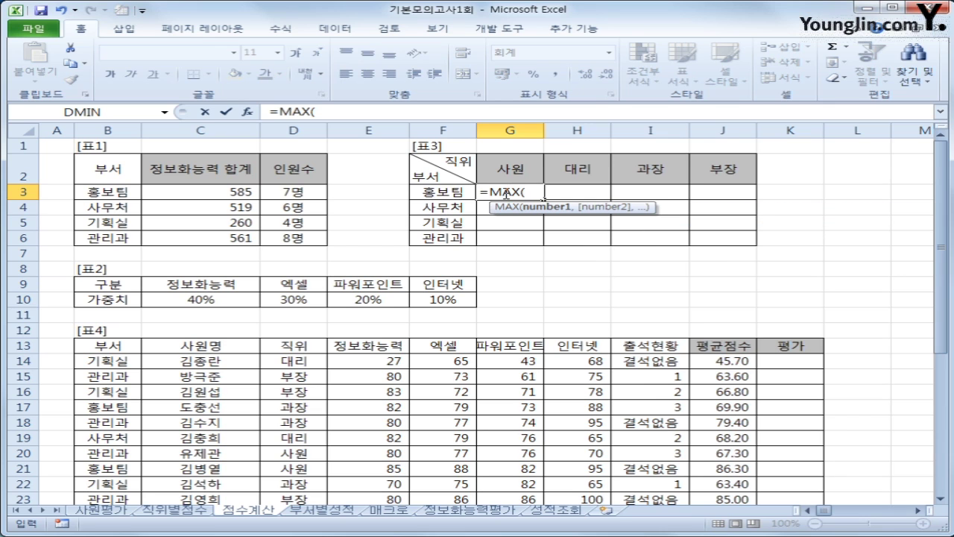
type("(")
left_click_drag(108, 358, 108, 485)
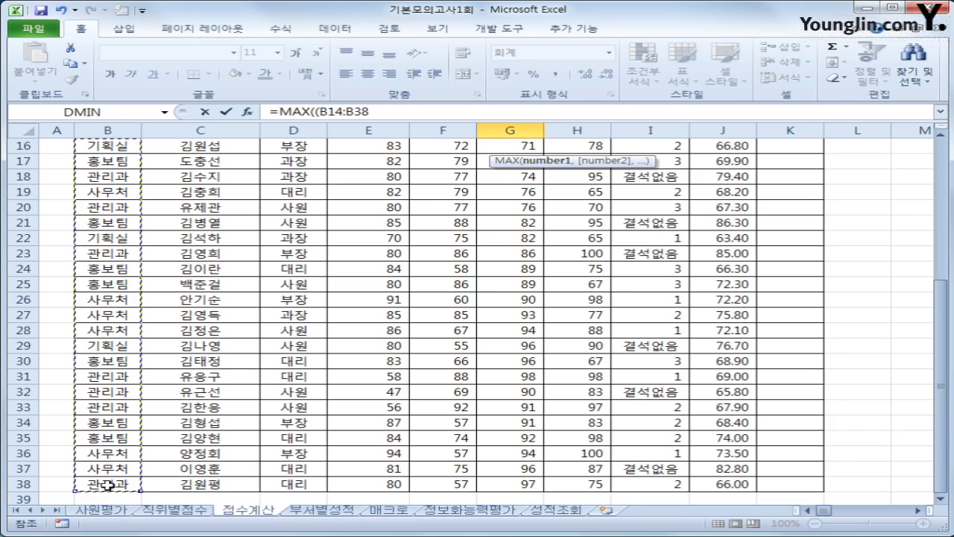
key("F4")
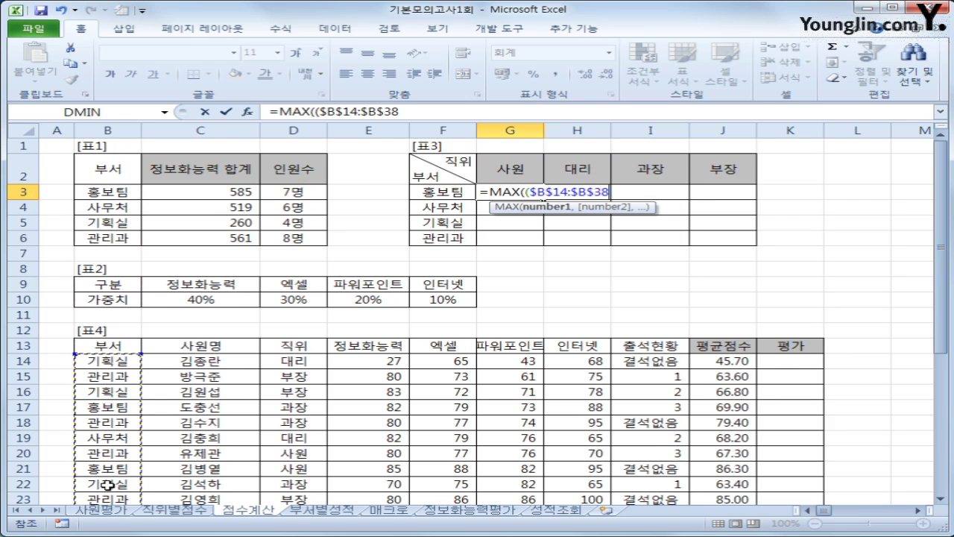
Complete the first MAX condition in G3 by comparing the 부서 range with $F3, locking only the column
type("=")
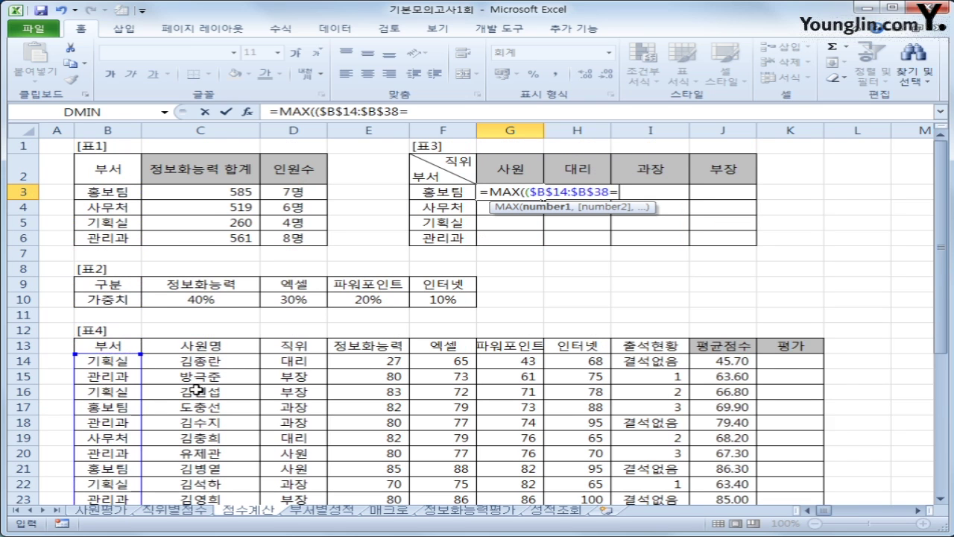
left_click(441, 193)
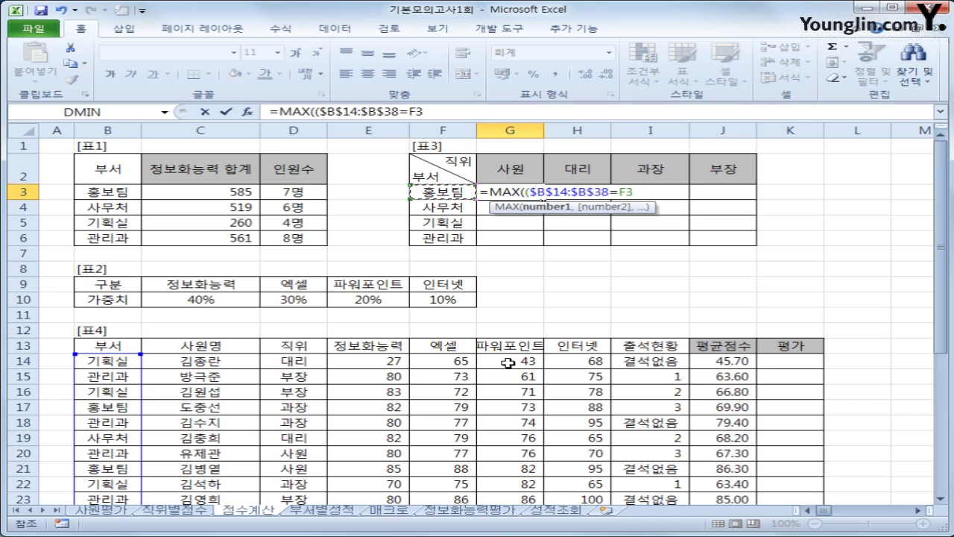
key("F4")
key("F4")
key("F4")
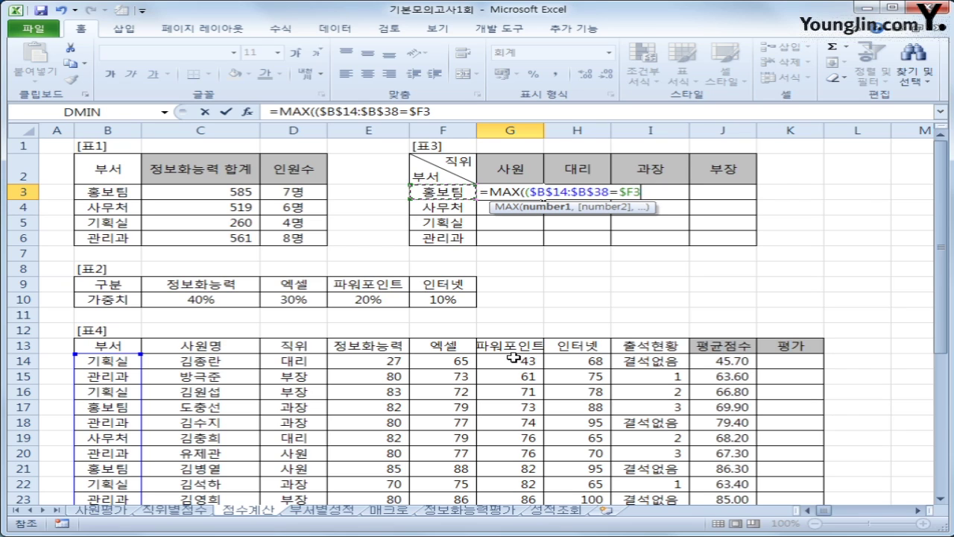
Multiply by a second condition comparing the 직위 range $D$14:$D$38 with G$2, locking only the row
type(")*(")
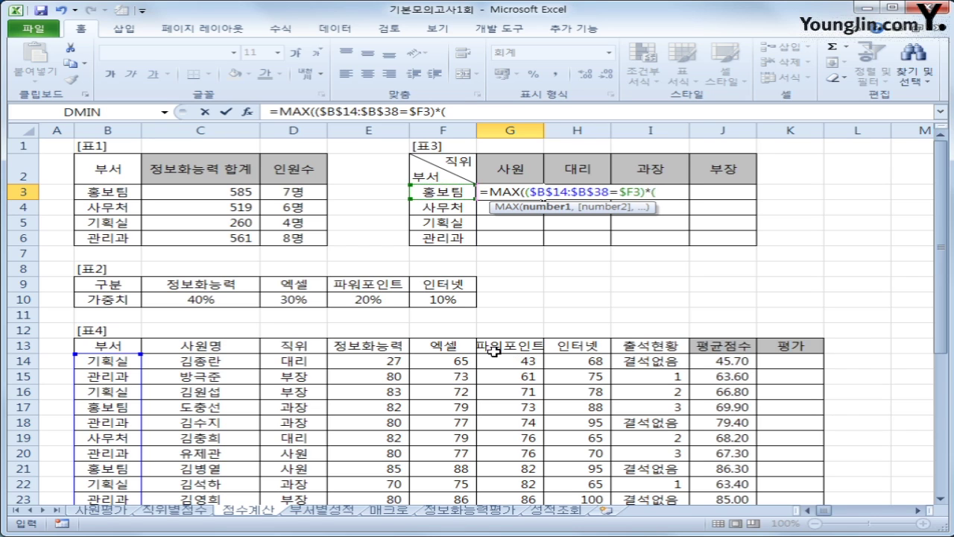
left_click(308, 363)
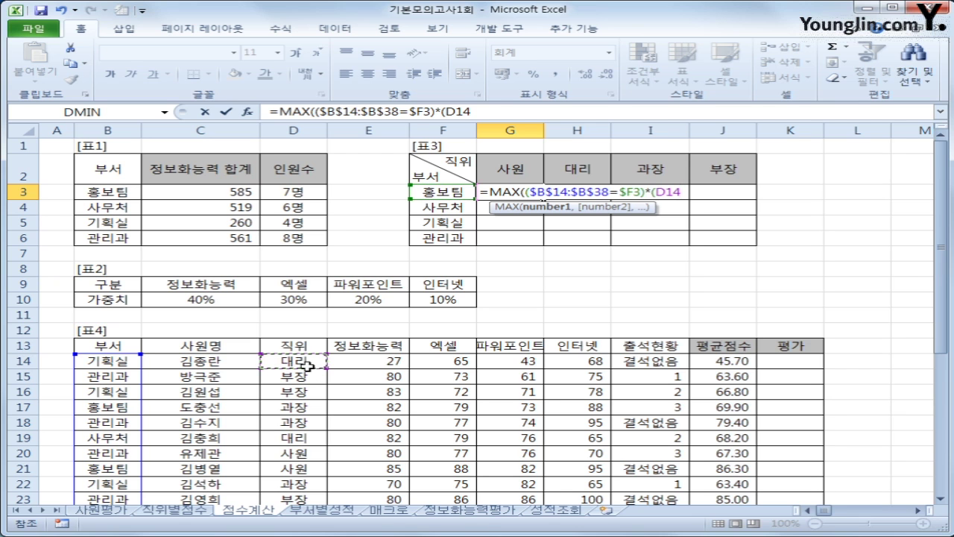
left_click_drag(308, 365, 305, 469)
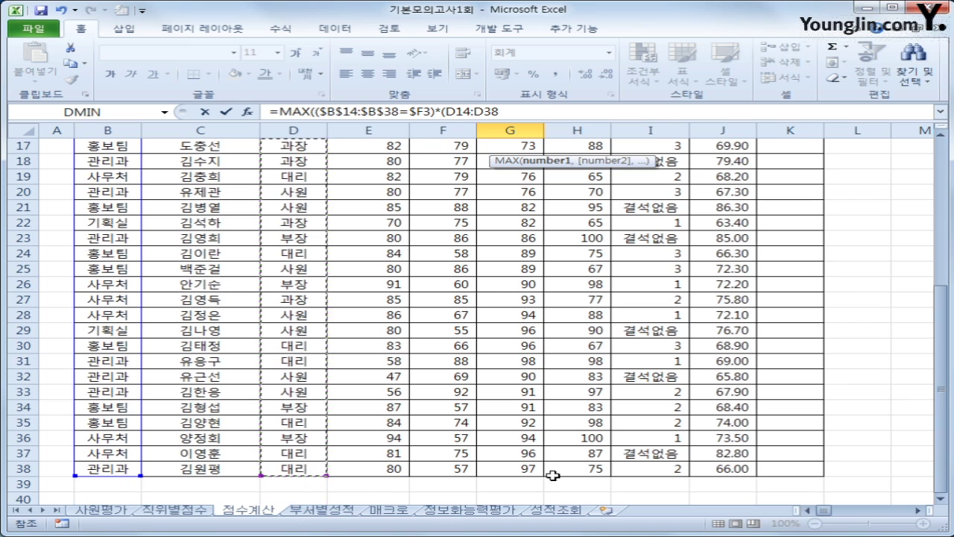
key("F4")
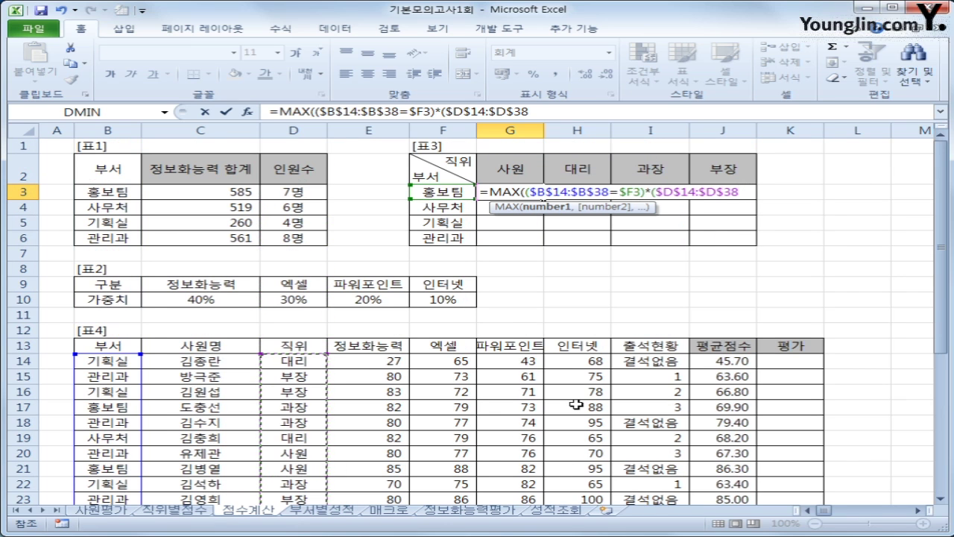
type("=")
left_click(516, 165)
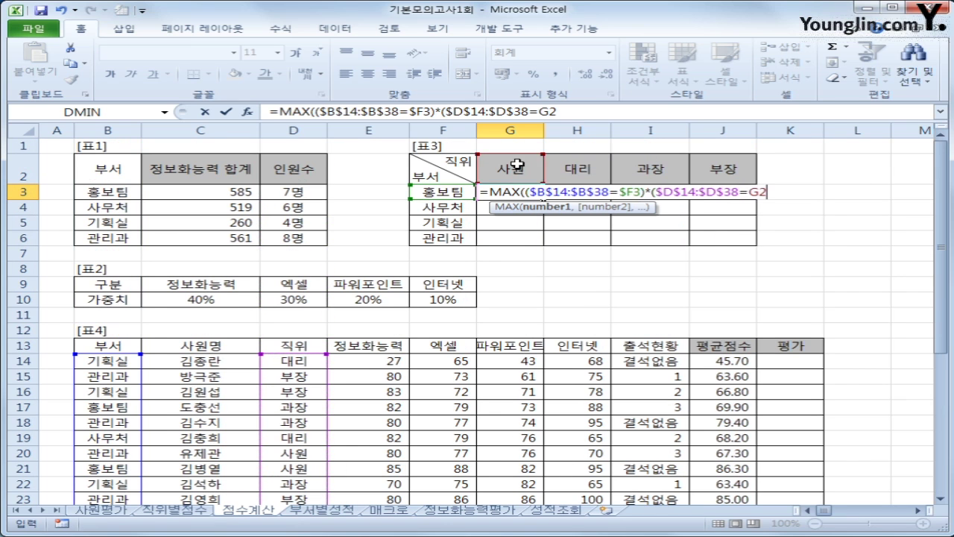
key("F4")
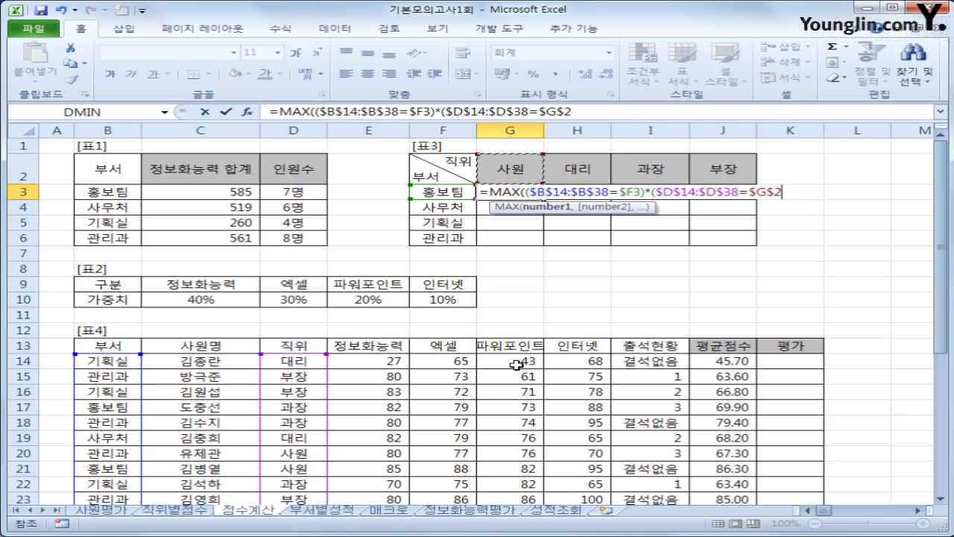
key("F4")
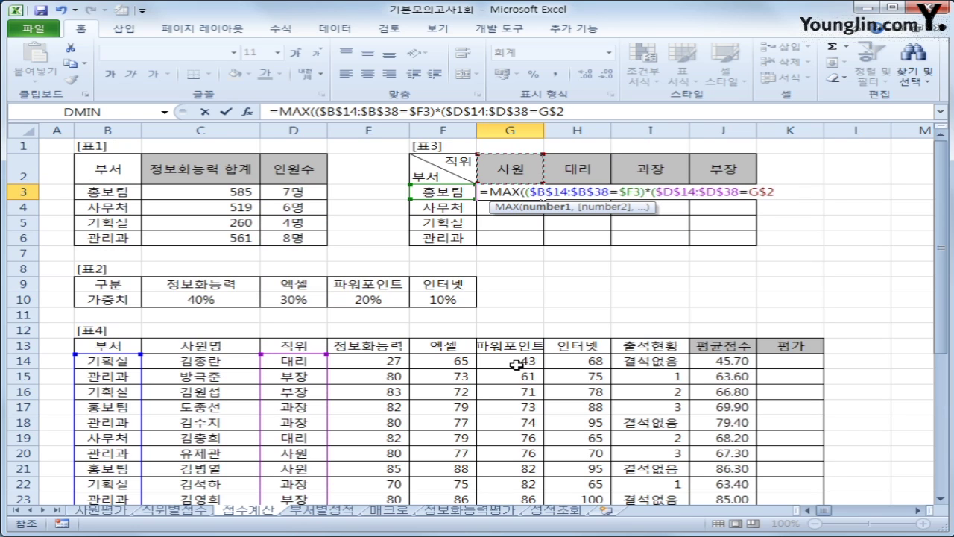
Multiply both conditions by the absolute score range $E$14:$H$38 and close the MAX function
type(")*")
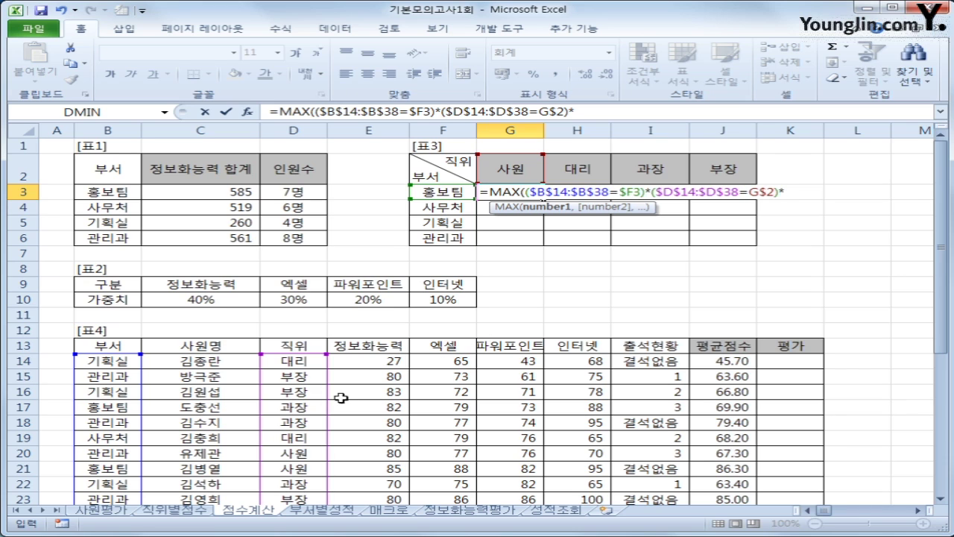
left_click(354, 363)
left_click_drag(354, 363, 575, 464)
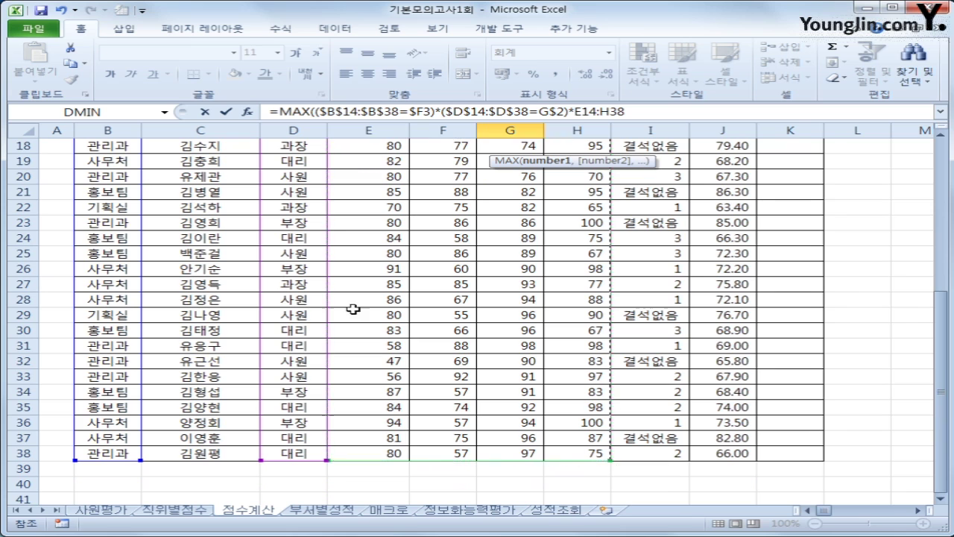
key("F4")
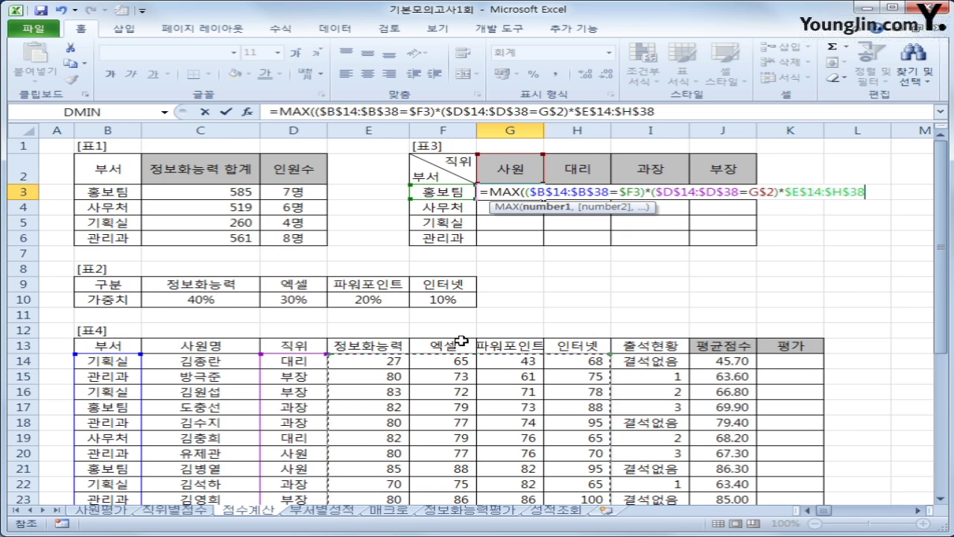
type(")")
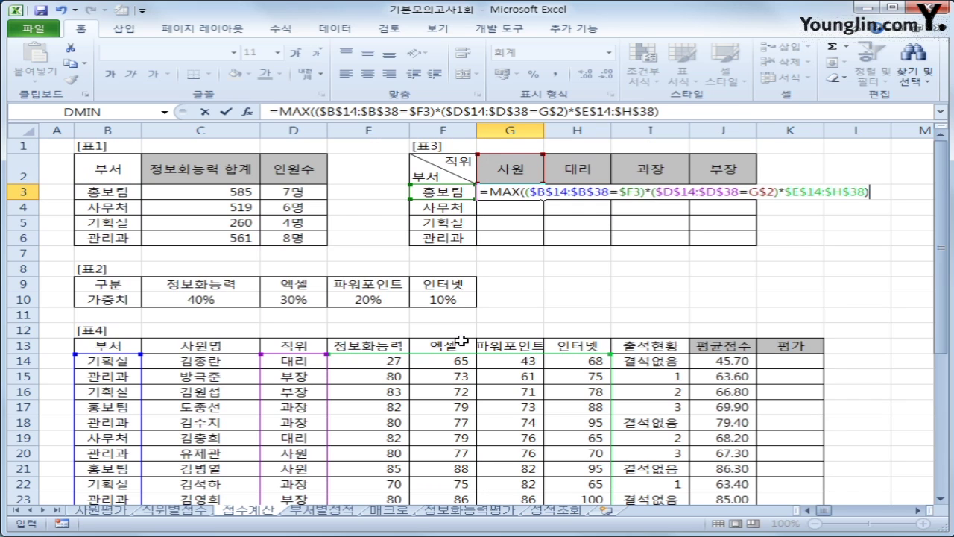
Enter the G3 formula as an array formula and fill it across G3:J6 of 표3
key("ctrl+shift+Return")
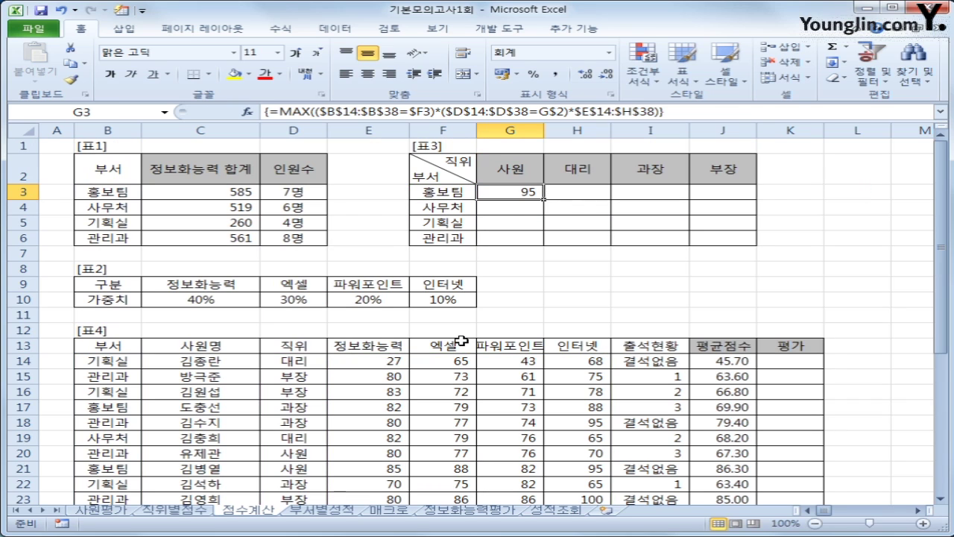
left_click_drag(544, 199, 739, 246)
left_click(724, 196)
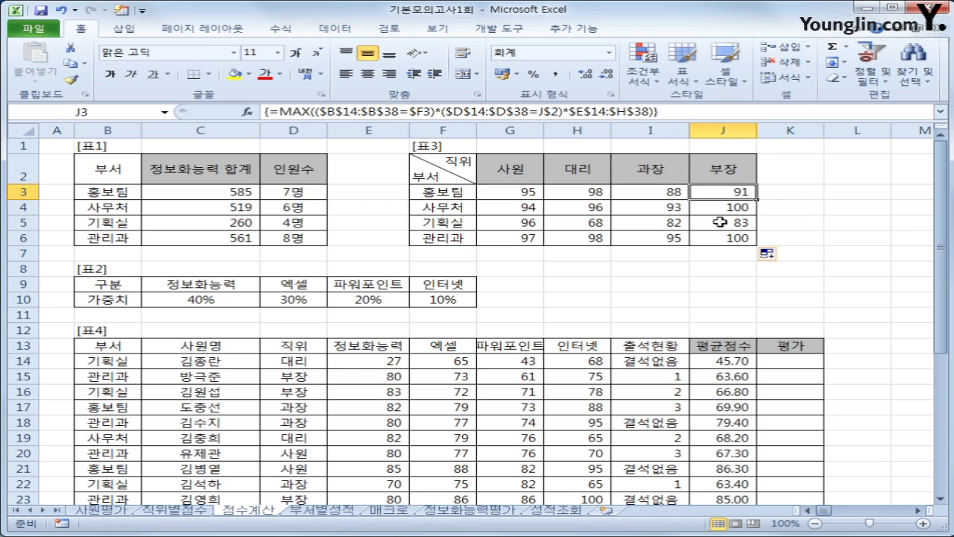
Open the Visual Basic editor from the first 평가 cell, K14, and insert a new module
left_click(793, 363)
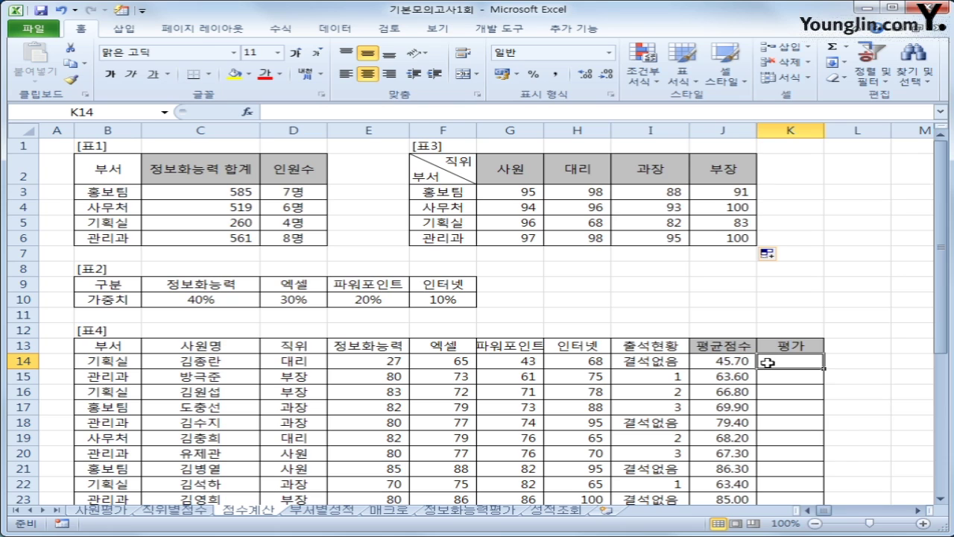
left_click(512, 30)
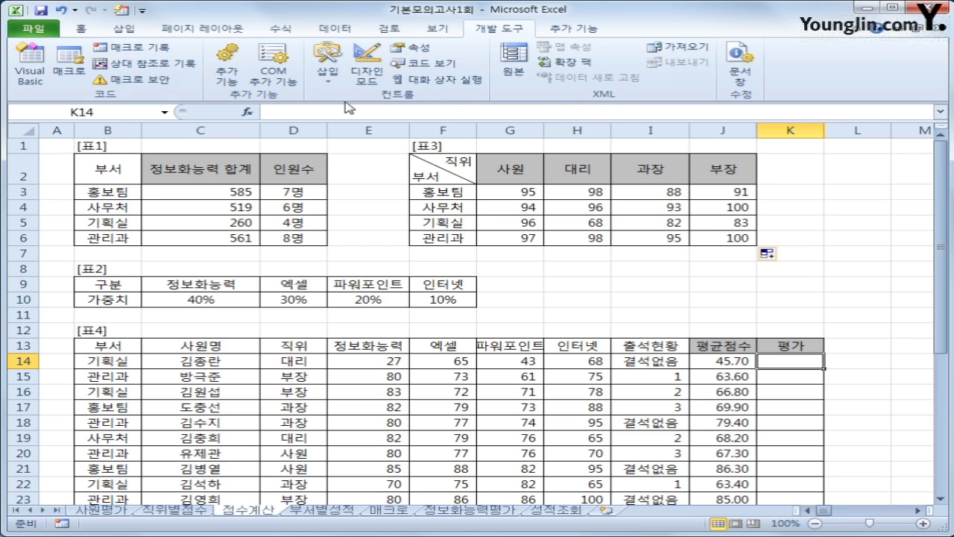
left_click(28, 70)
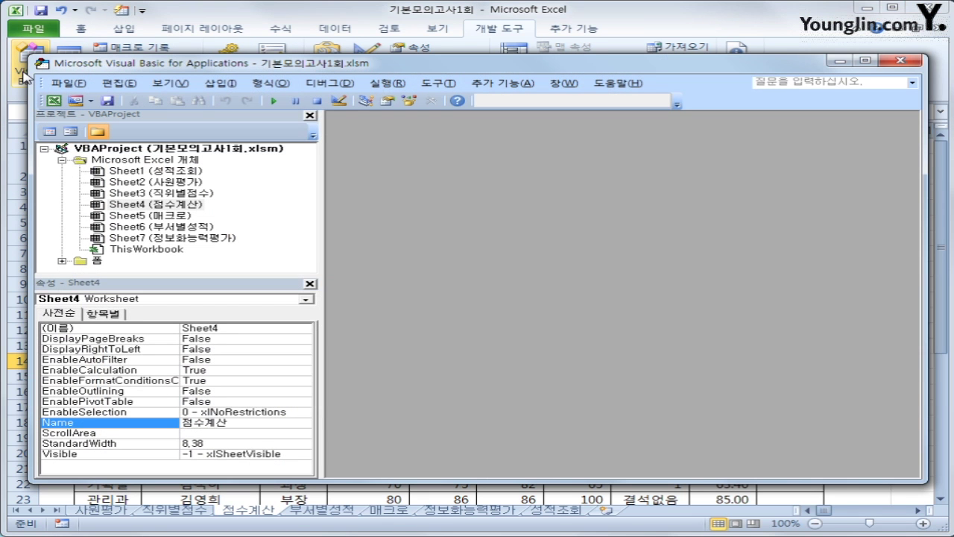
left_click(221, 83)
left_click(237, 133)
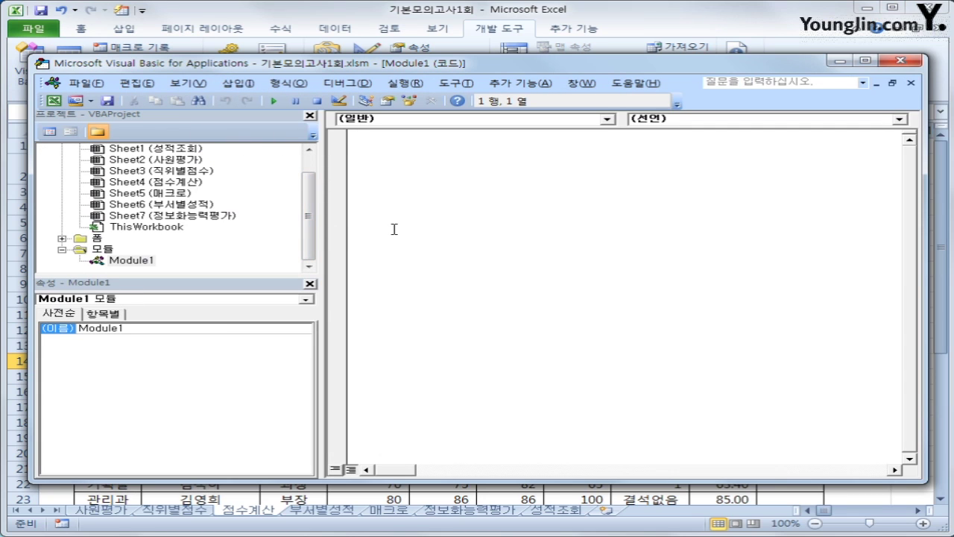
Declare the public function fn평가 with the arguments 직위 and 정보화능력
type("public function")
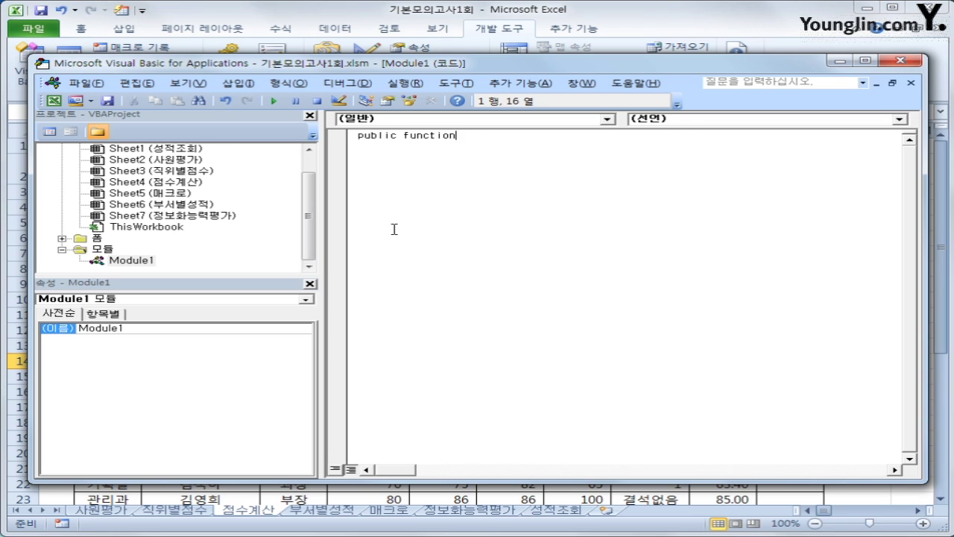
type(" fn평가(직위,정보화능ㄹ")
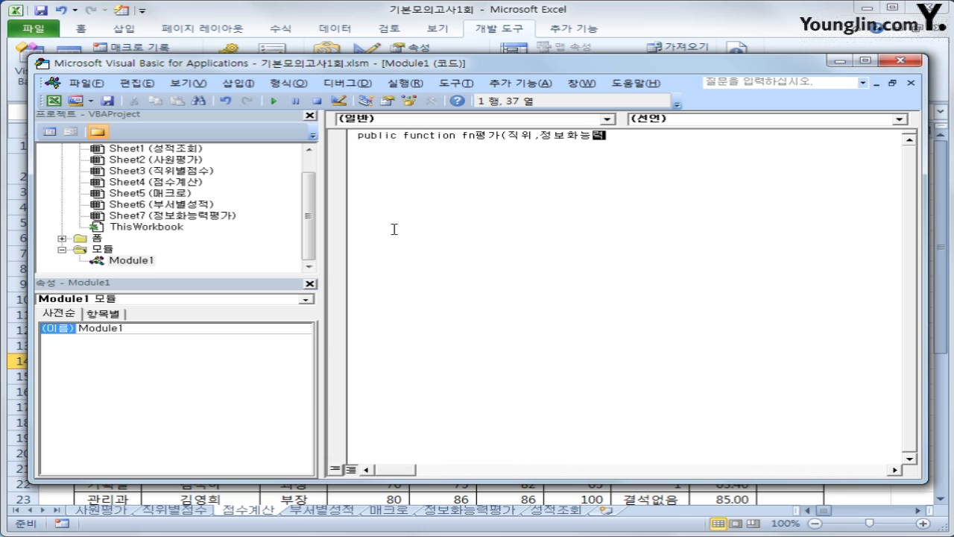
type("ㅕㄱ)")
key("Return")
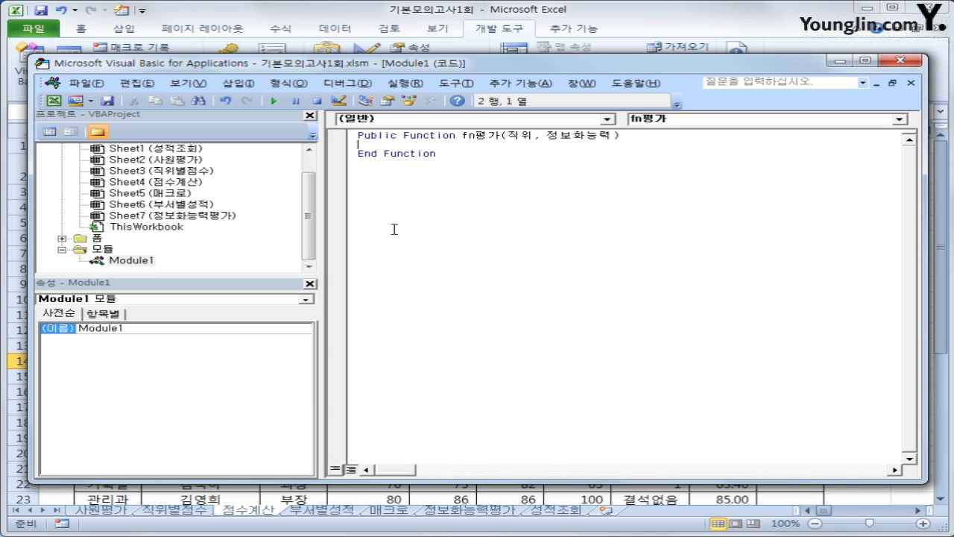
Start an indented If statement in fn평가 with the condition 직위 ="사원" and 정보화능력 >=80
key("Return")
key("Tab")
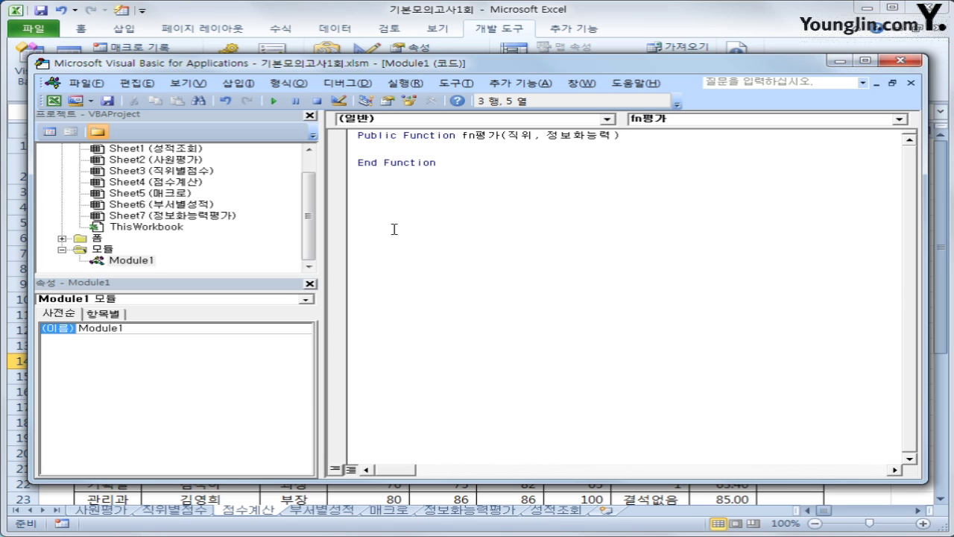
type("if 직위 =\"사원\" 뭉")
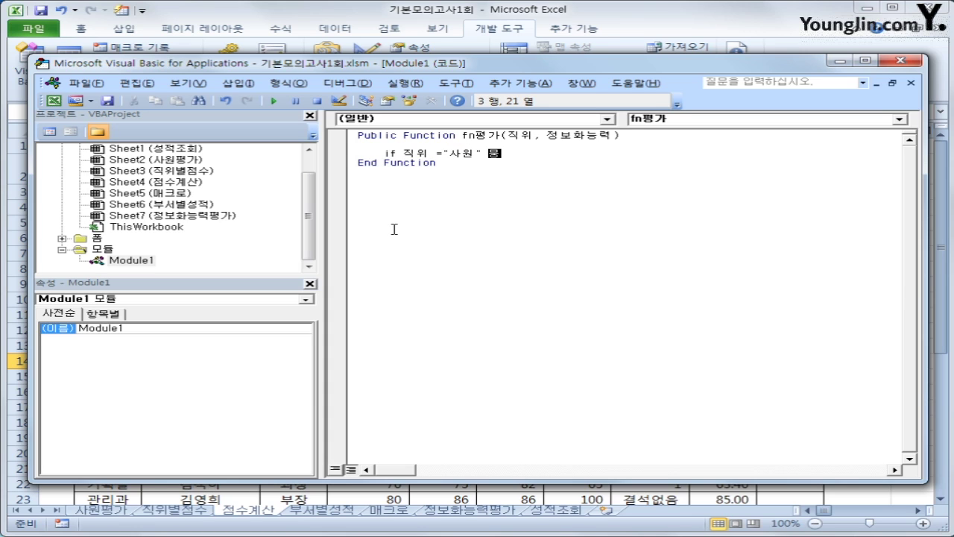
key("BackSpace")
key("BackSpace")
key("Hangul")
type("and")
key("Hangul")
type("저ㅇ보화으")
type("능력")
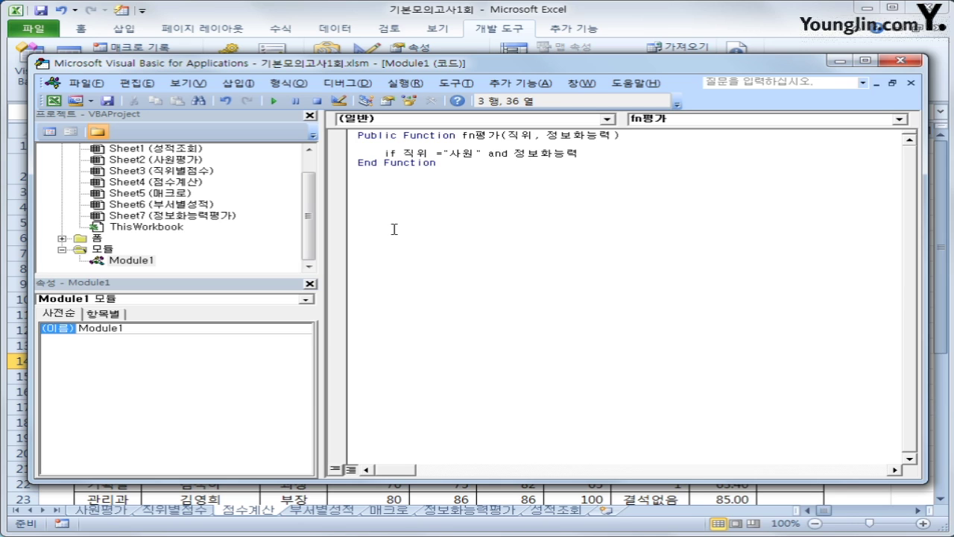
type(" >=80")
Enclose the 사원 condition of the If statement in parentheses
left_click(404, 154)
type("(")
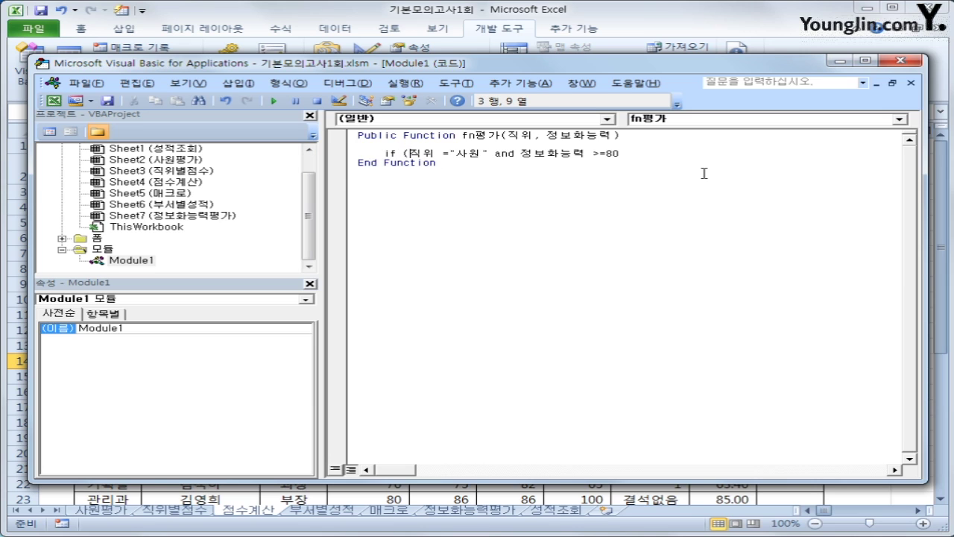
left_click(639, 154)
type(")")
Add an or alternative in an opening parenthesis, testing 직위="대리" and followed by and
type(" 이")
key("BackSpace")
type("or (")
type("wlrdn")
key("BackSpace")
key("BackSpace")
key("BackSpace")
key("BackSpace")
key("BackSpace")
type("직위=\"")
type("tk")
key("BackSpace")
key("BackSpace")
type("대리\" and ")
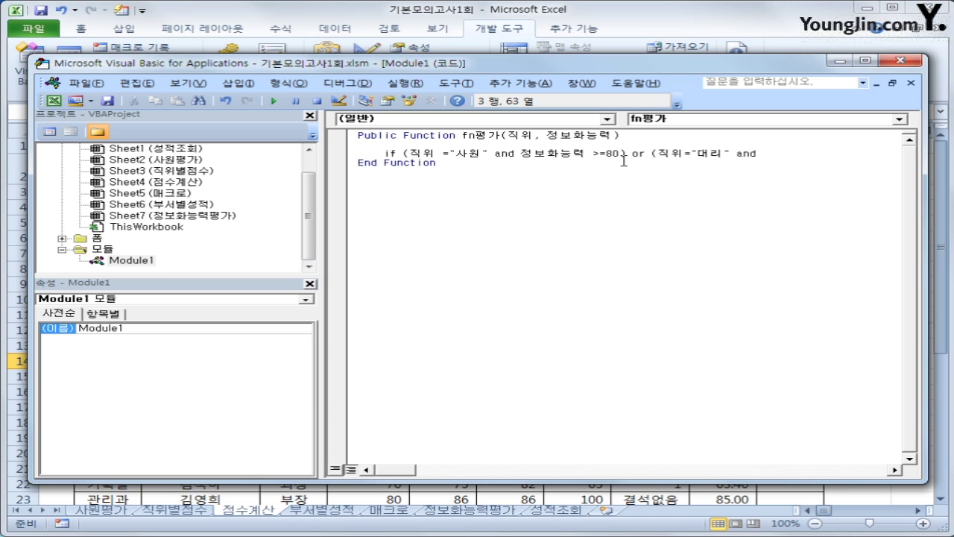
Complete the 대리 alternative with 정보화능력 >=85 and finish the If line with then
type("정보화능력 >=8")
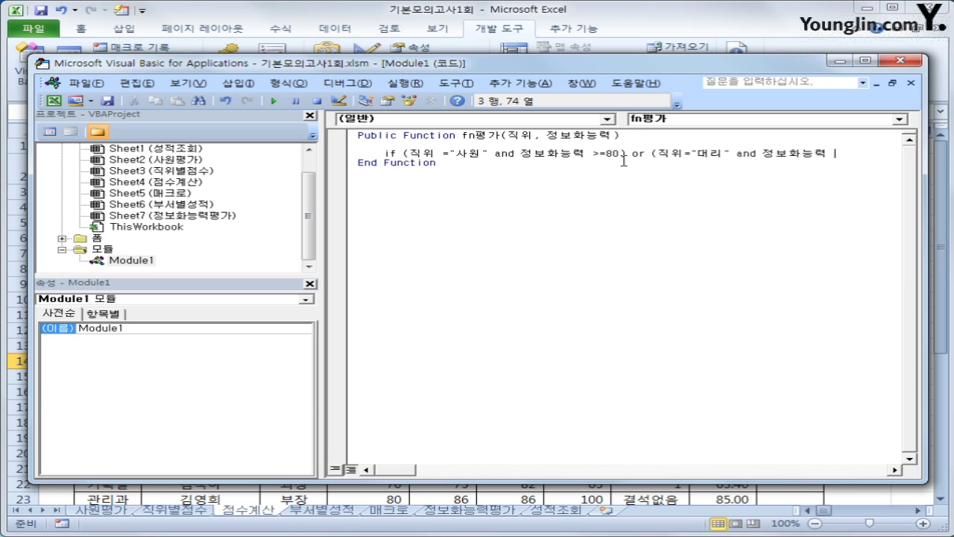
type("5) then")
key("Return")
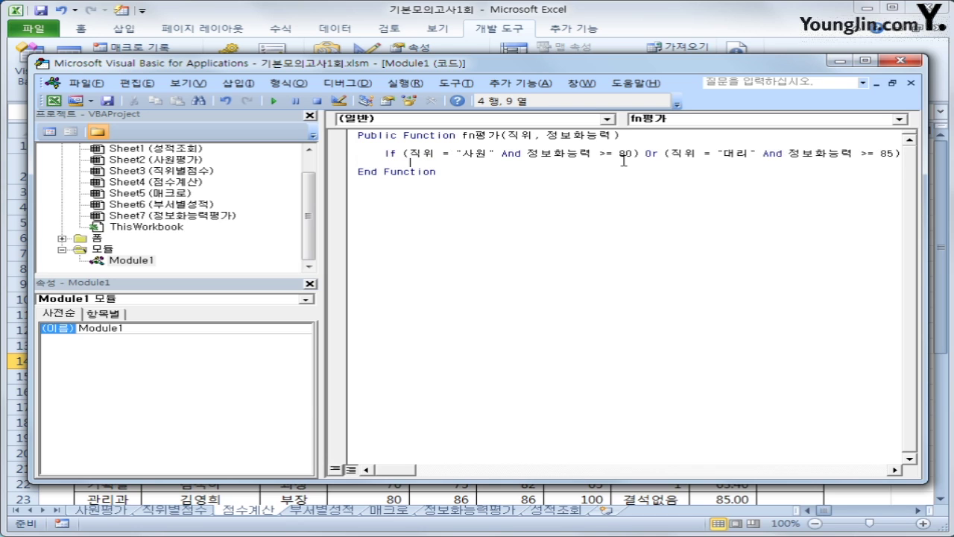
Make fn평가 return "우수사원" when the If condition is true
type("fn평가 ")
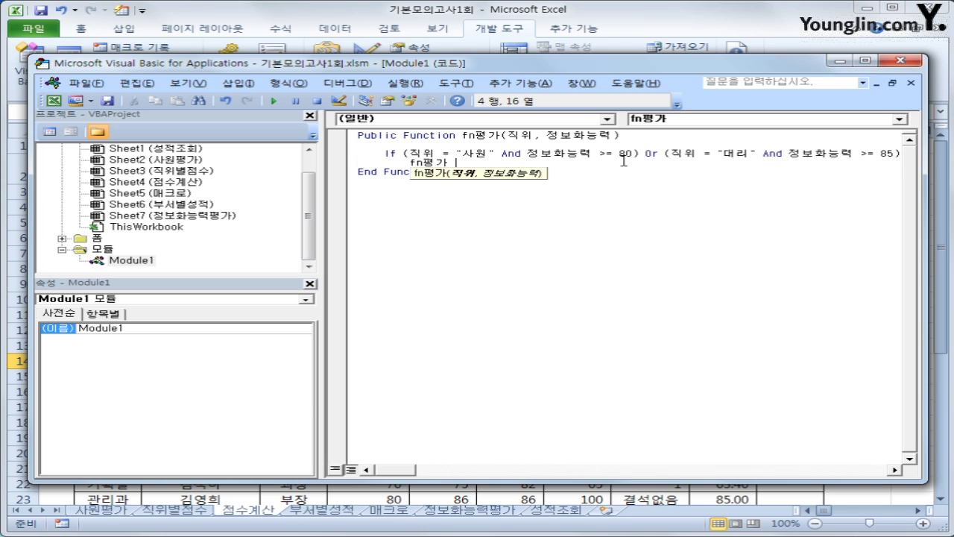
type("=\"우")
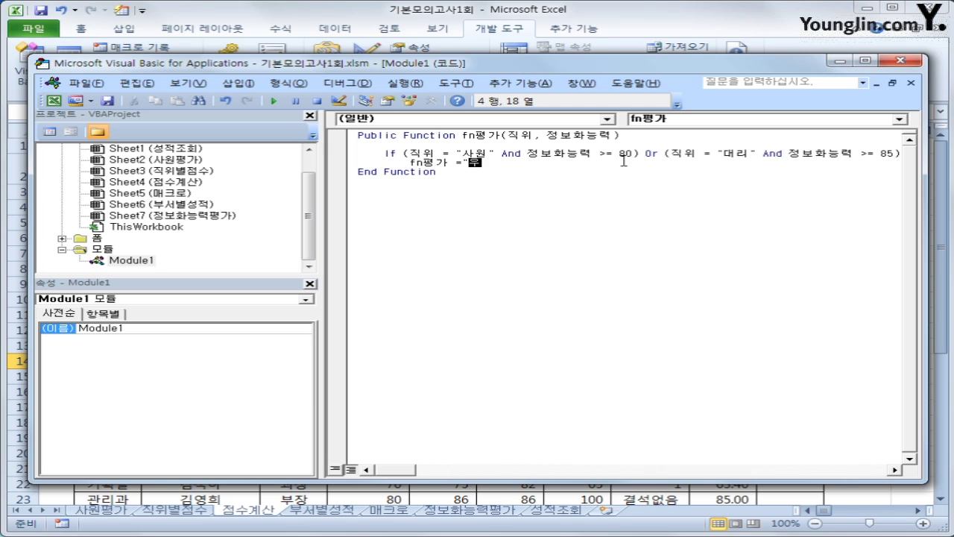
type("수사우원\"")
key("Return")
Add an Else branch that makes fn평가 return an empty string "" and close the block with End If
type("Else")
key("Return")
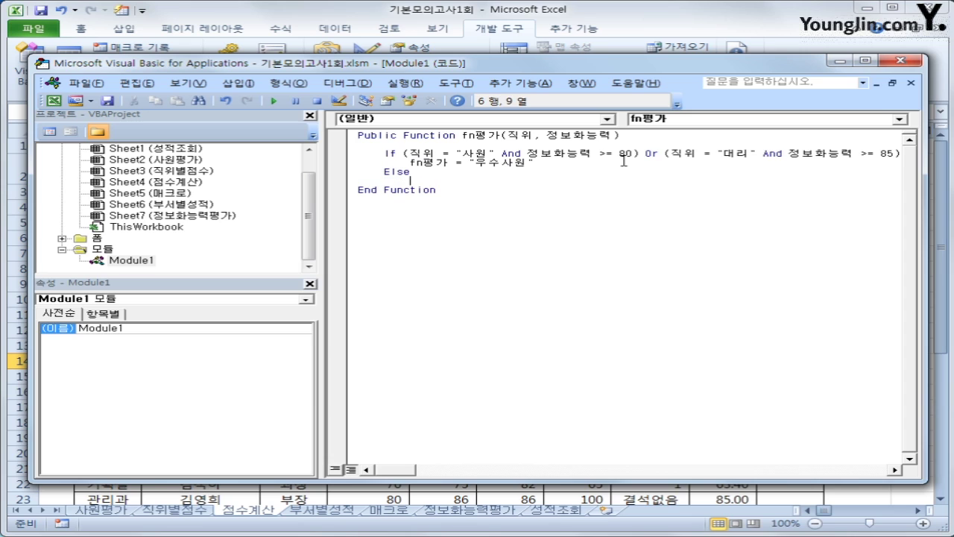
key("Tab")
type("fnㅍ")
type("평가 = \"")
type("\"")
key("Return")
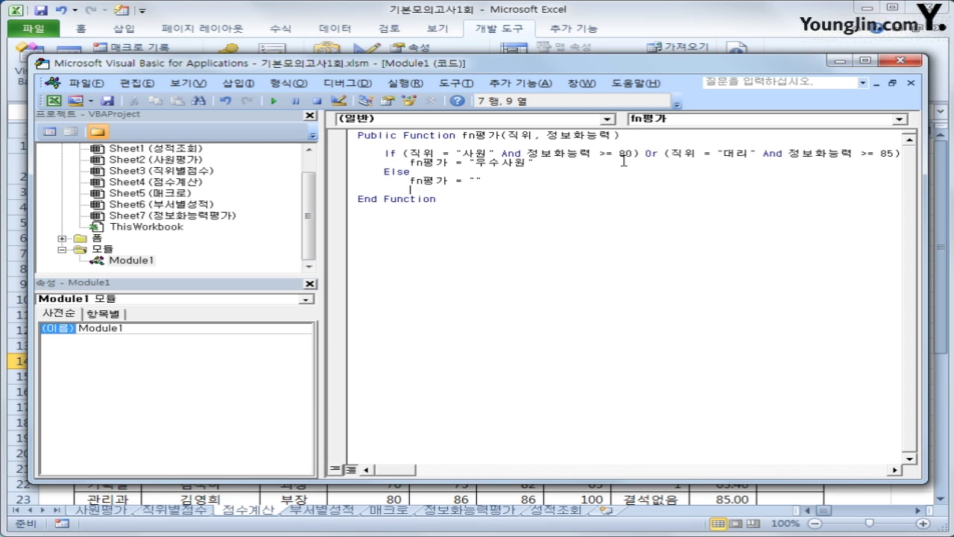
key("BackSpace")
type("end if")
key("Return")
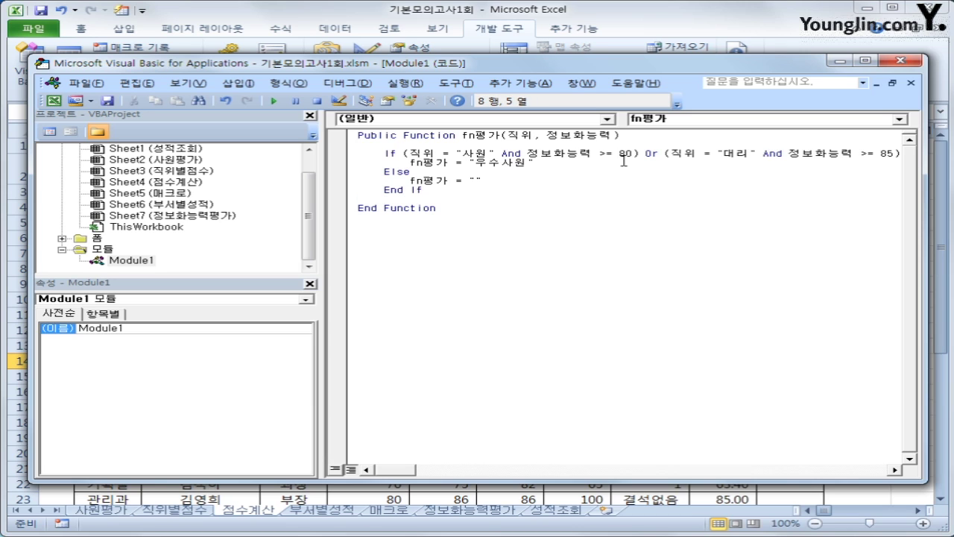
Close the Visual Basic editor and insert the user-defined function fn평가 in cell K14
key("Up")
left_click(901, 61)
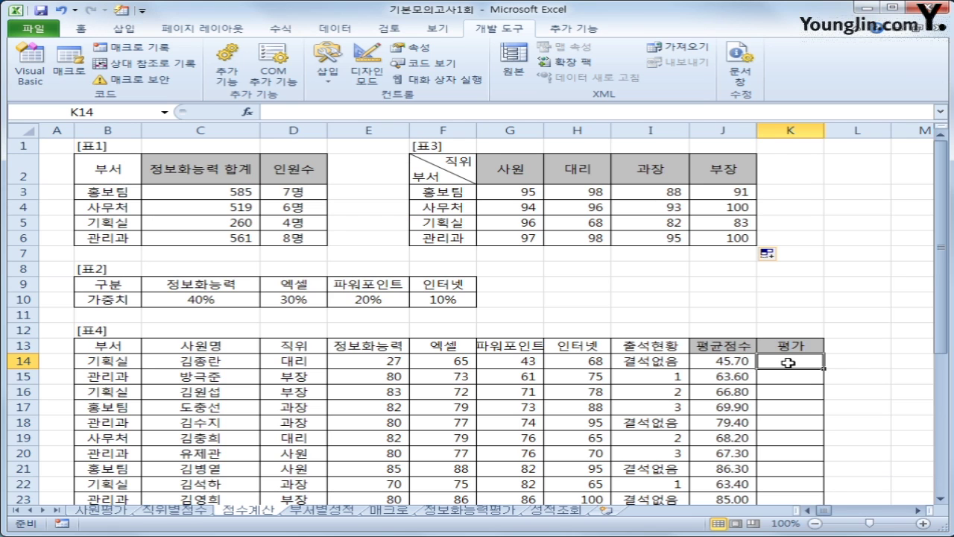
left_click(248, 112)
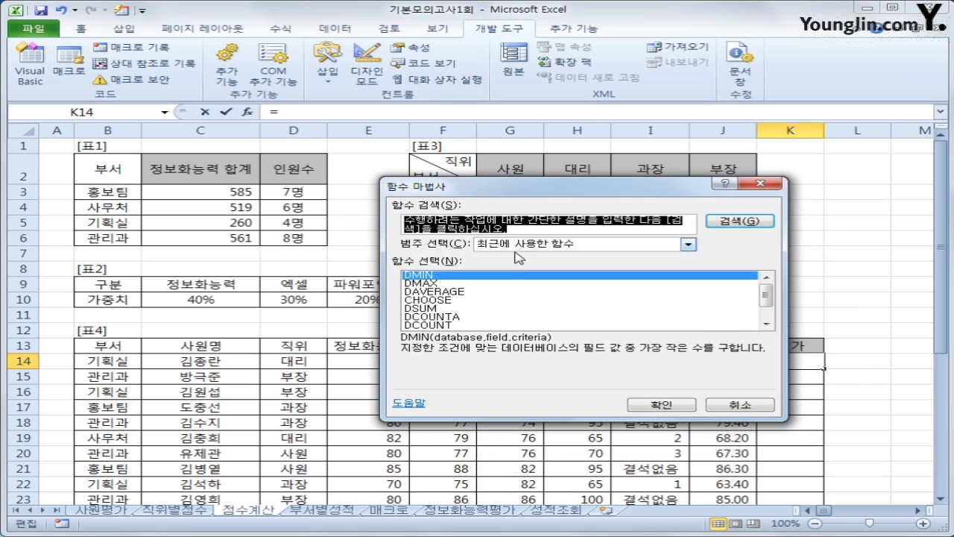
left_click(520, 245)
left_click(535, 353)
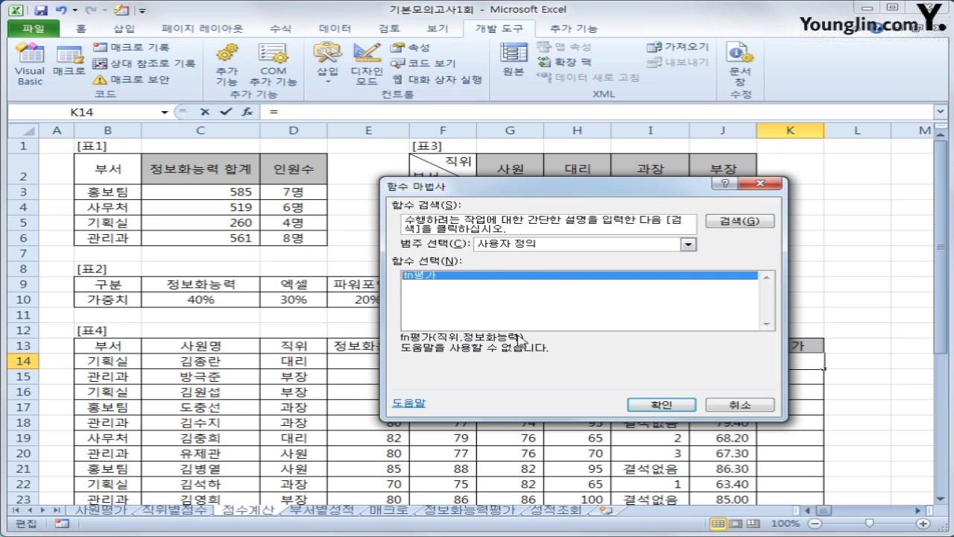
left_click(659, 404)
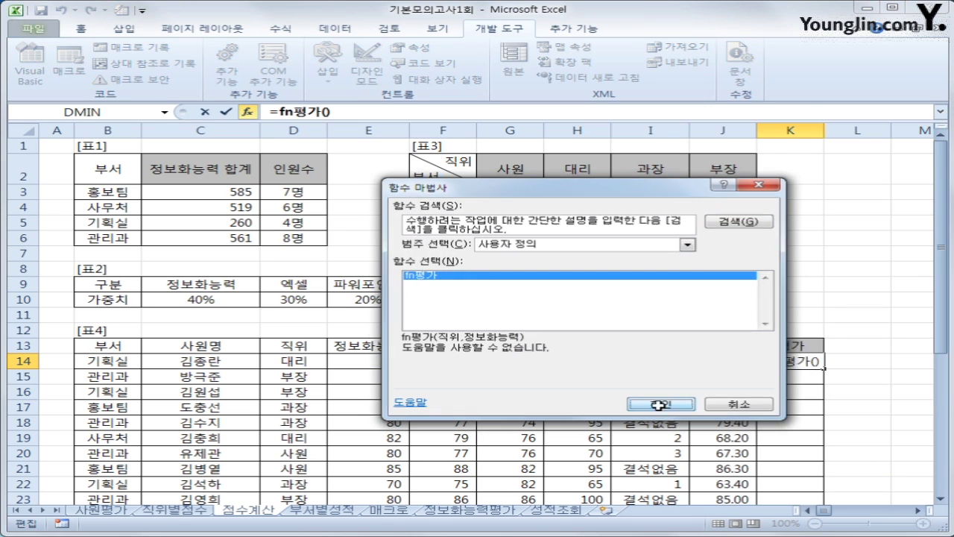
Set fn평가's 직위 argument to D14 and its 정보화능력 argument to E14, and enter the formula in K14
left_click(302, 360)
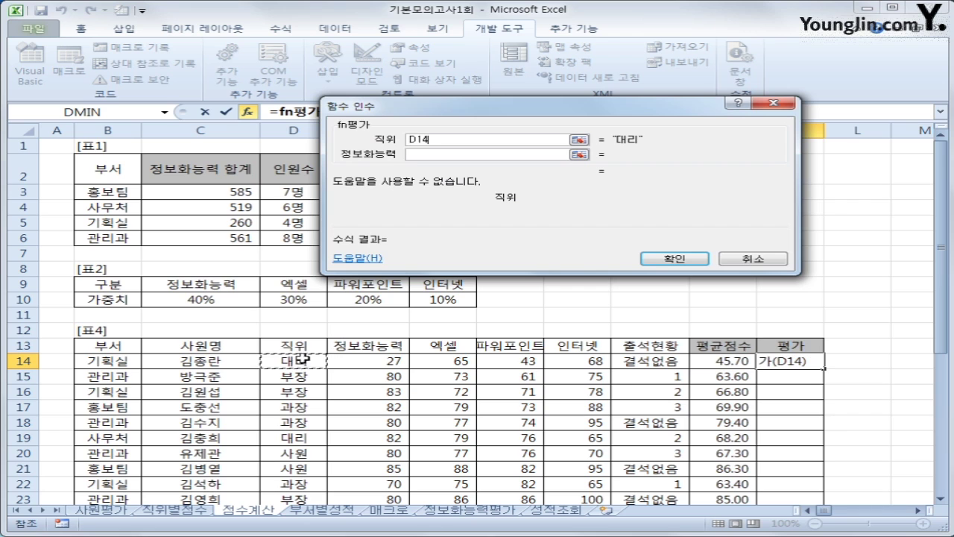
key("Tab")
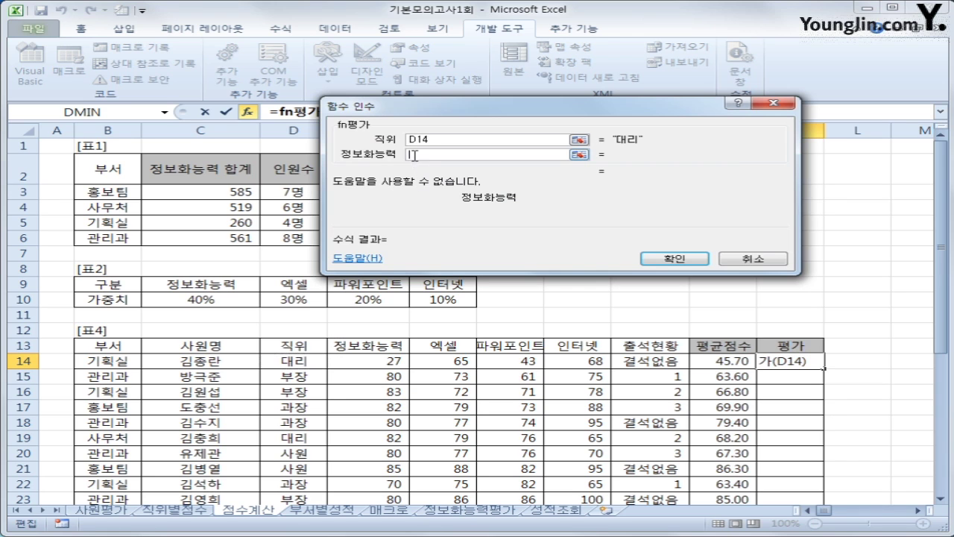
left_click(387, 363)
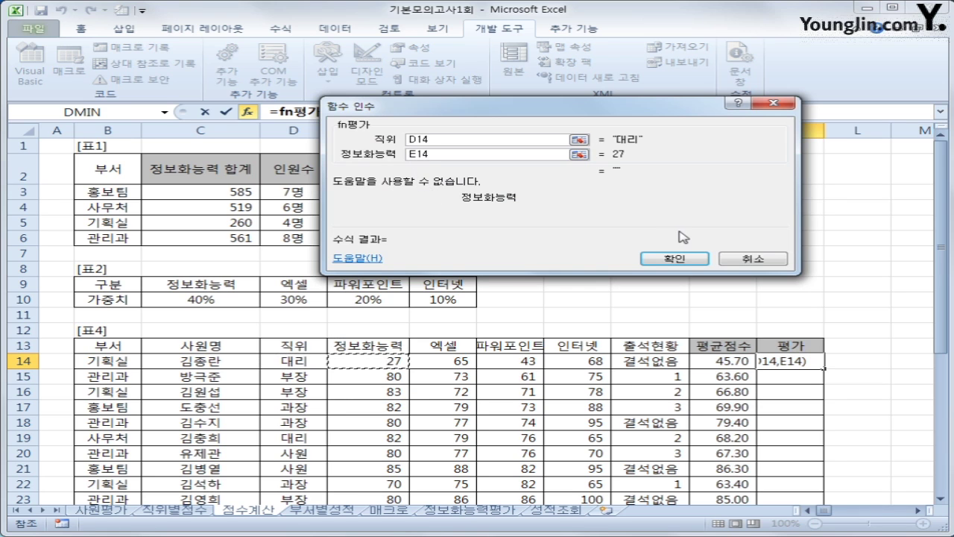
left_click(675, 259)
Fill the K14 formula down 표4's 평가 column to K38 and check the filled rows
double_click(824, 369)
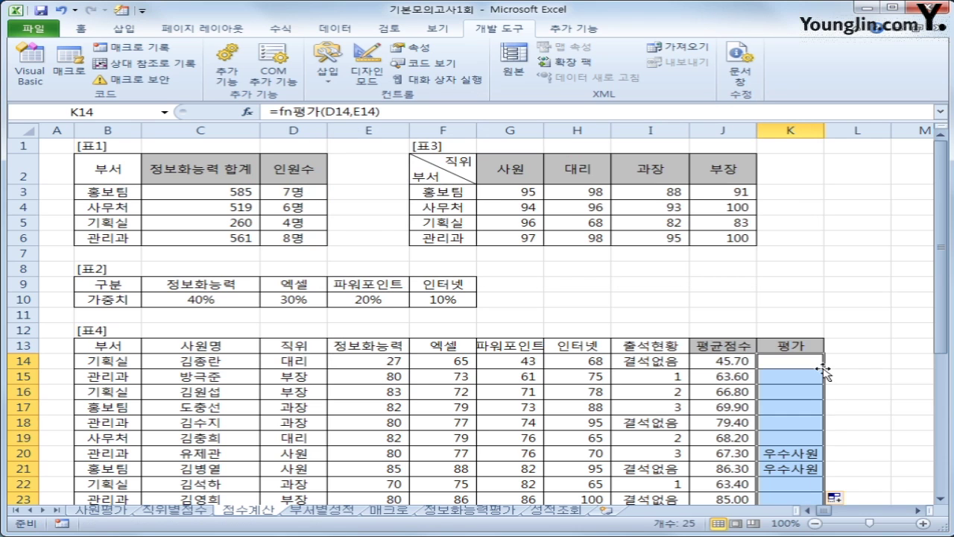
scroll(836, 386, "down", 4)
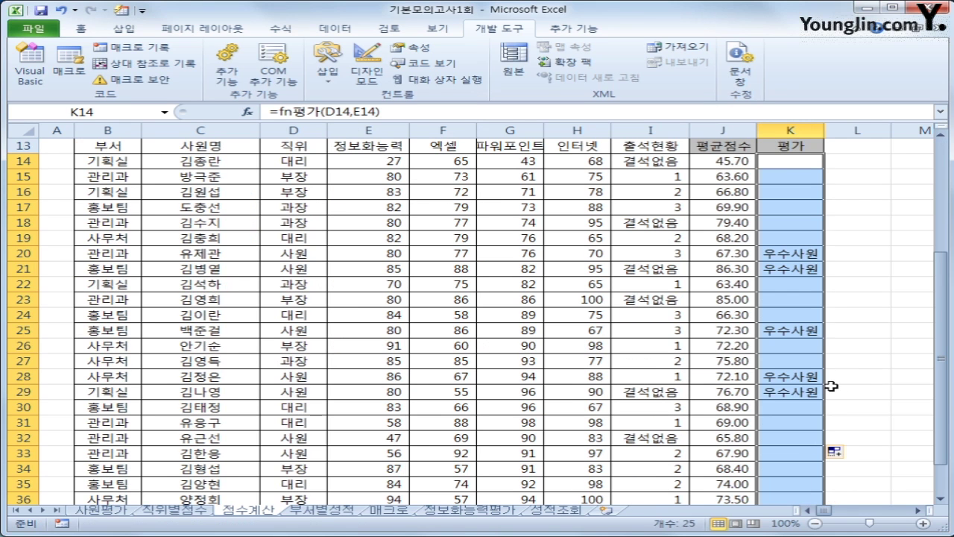
scroll(794, 377, "down", 3)
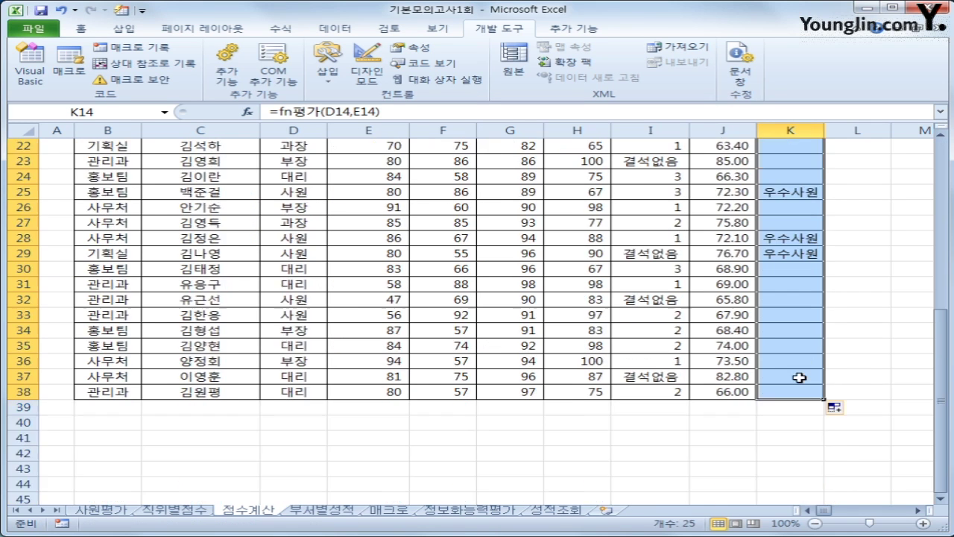
scroll(794, 373, "up", 6)
scroll(467, 371, "up", 1)
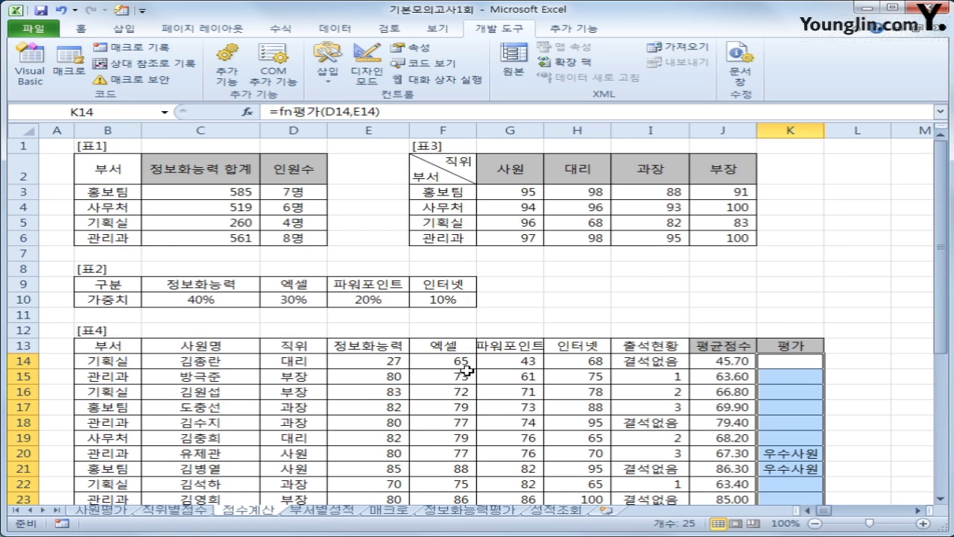
left_click(59, 146)
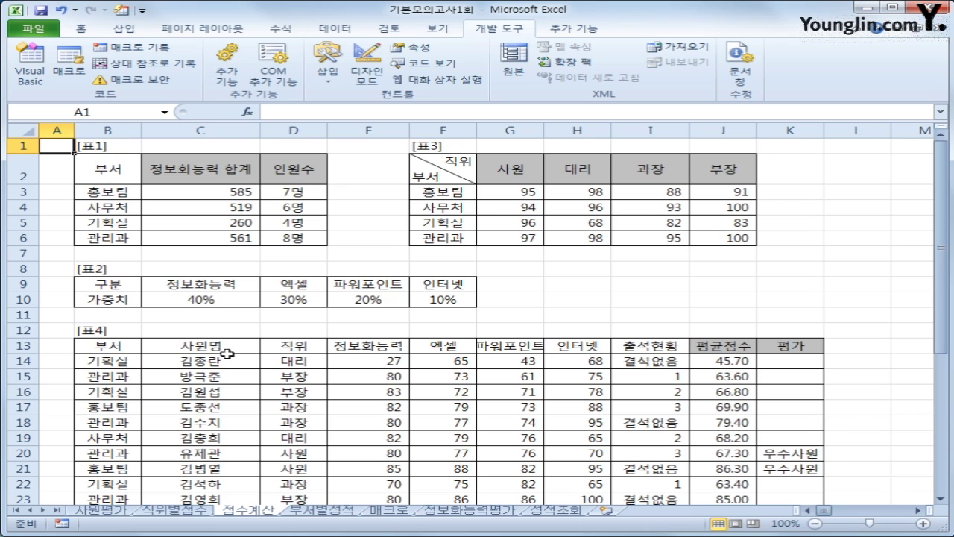
From cell B4 of the 부서별성적 sheet, start a Microsoft Query import from the MS Access database 사원평가.accdb
left_click(329, 512)
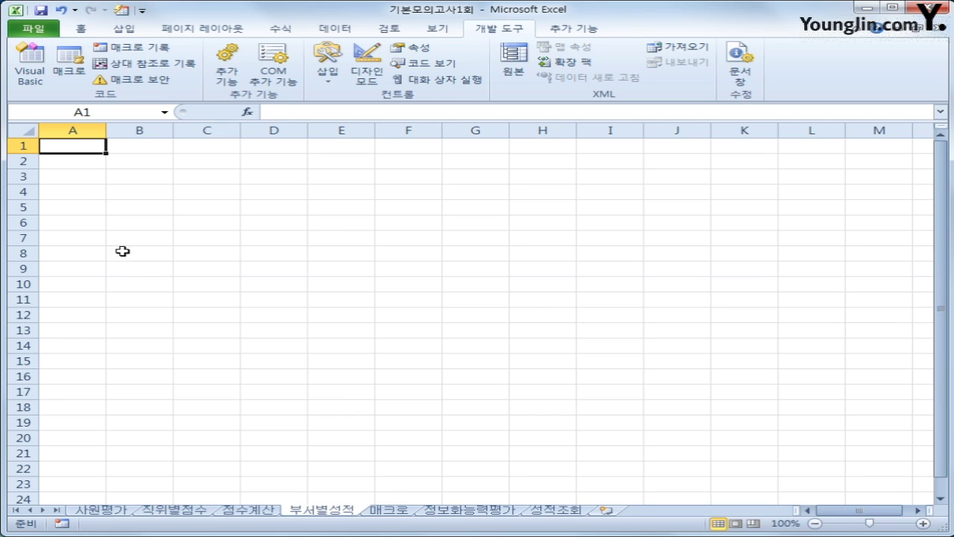
left_click(134, 193)
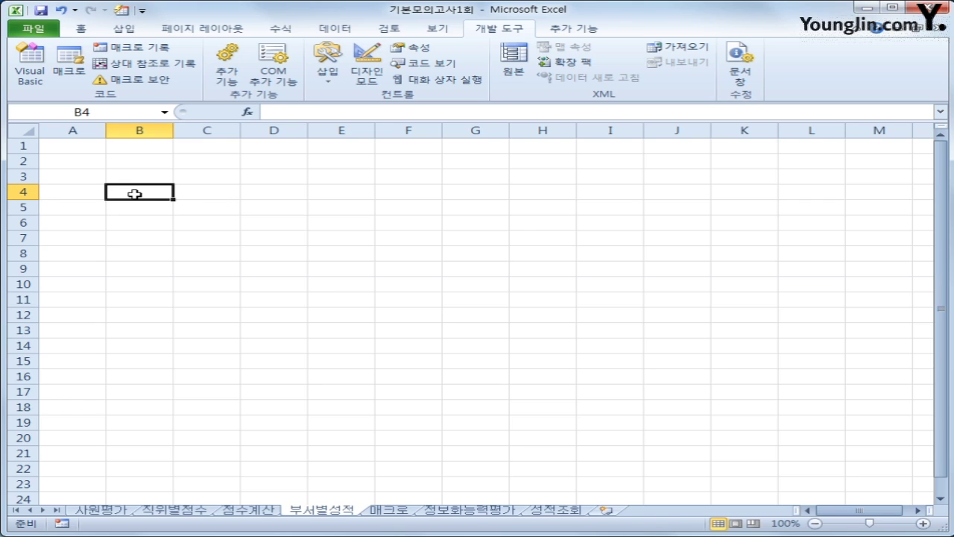
left_click(335, 28)
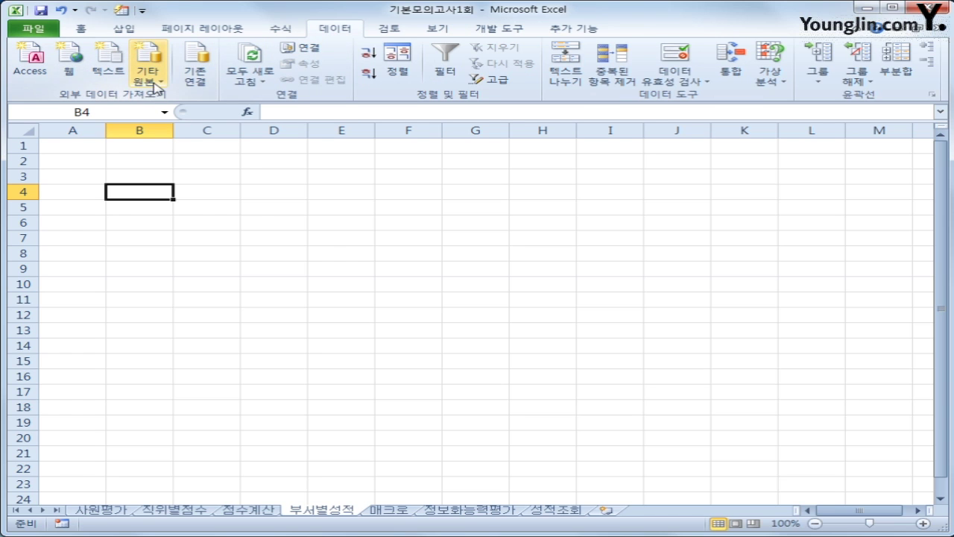
left_click(155, 86)
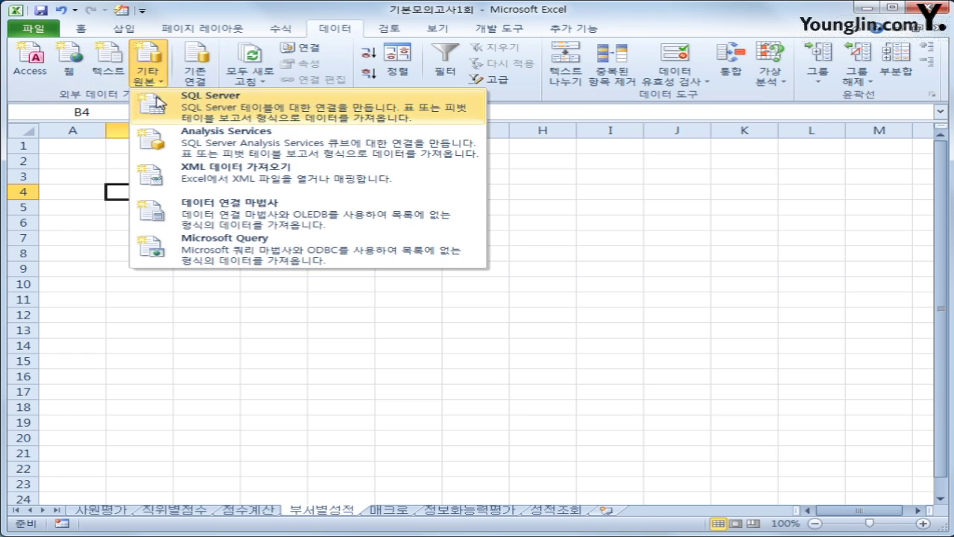
left_click(215, 254)
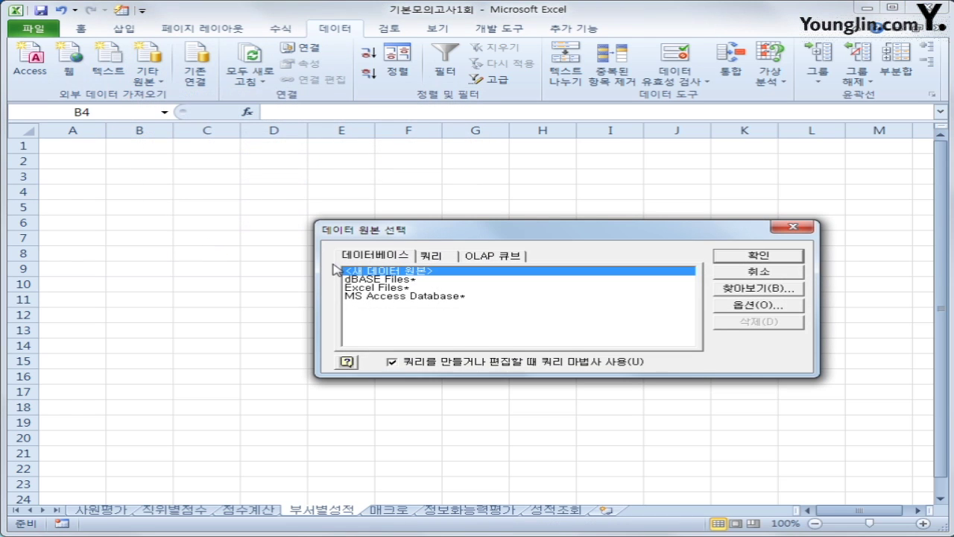
left_click(384, 296)
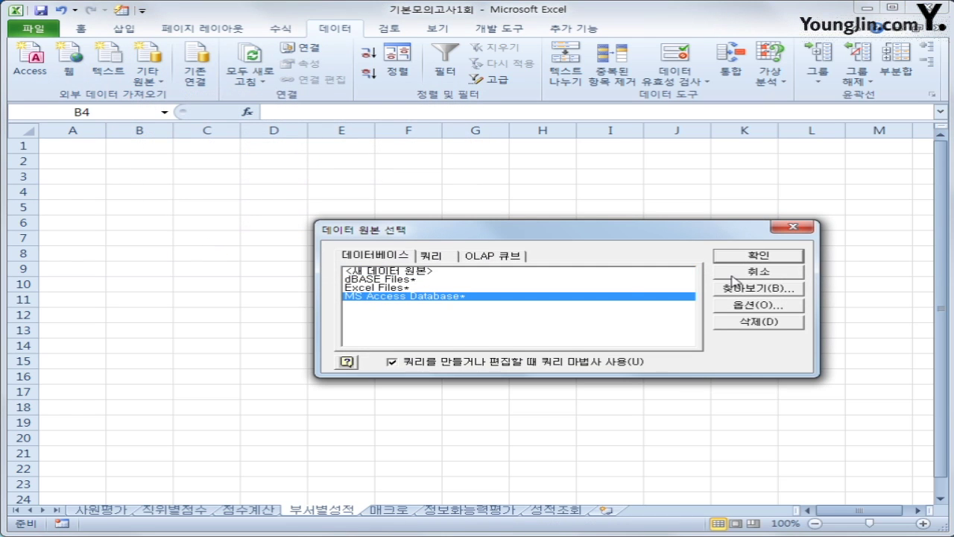
left_click(759, 256)
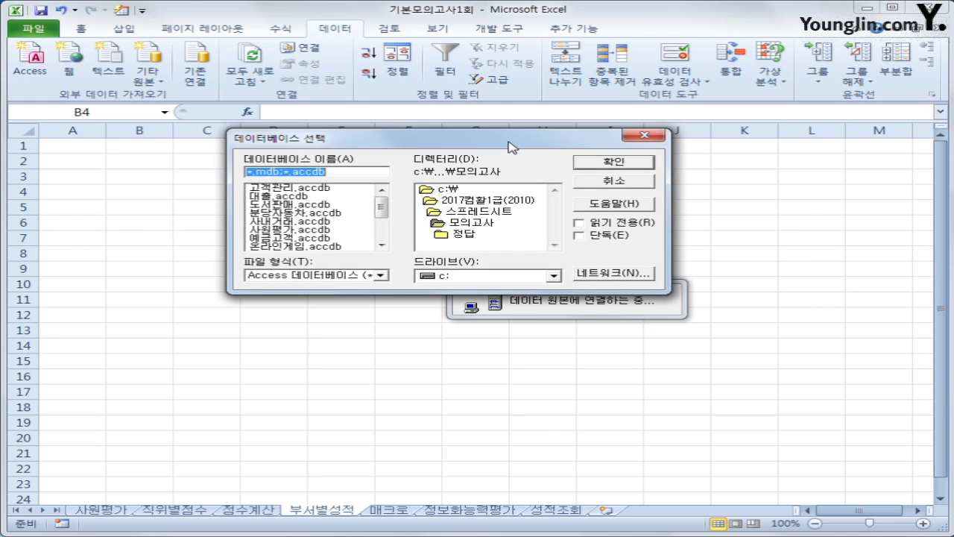
left_click(288, 230)
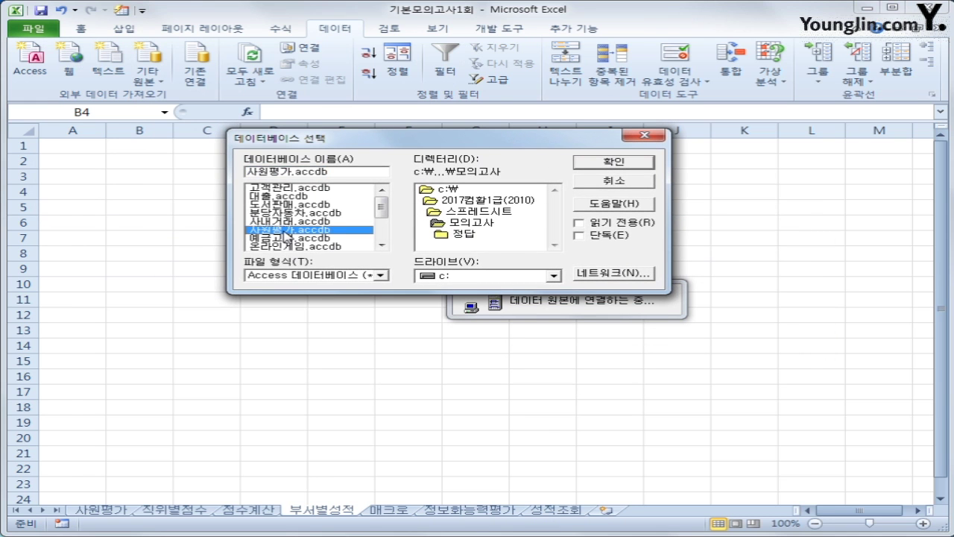
left_click(604, 165)
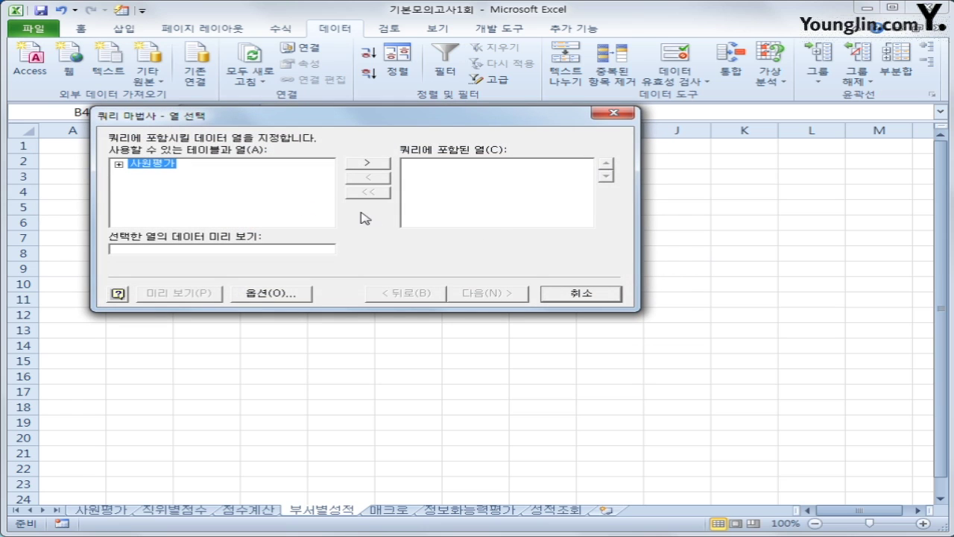
Include the 부서코드, 직위, 정보화능력, 엑셀, 파워포인트 and 인터넷 columns of the 사원평가 table in the query
double_click(159, 167)
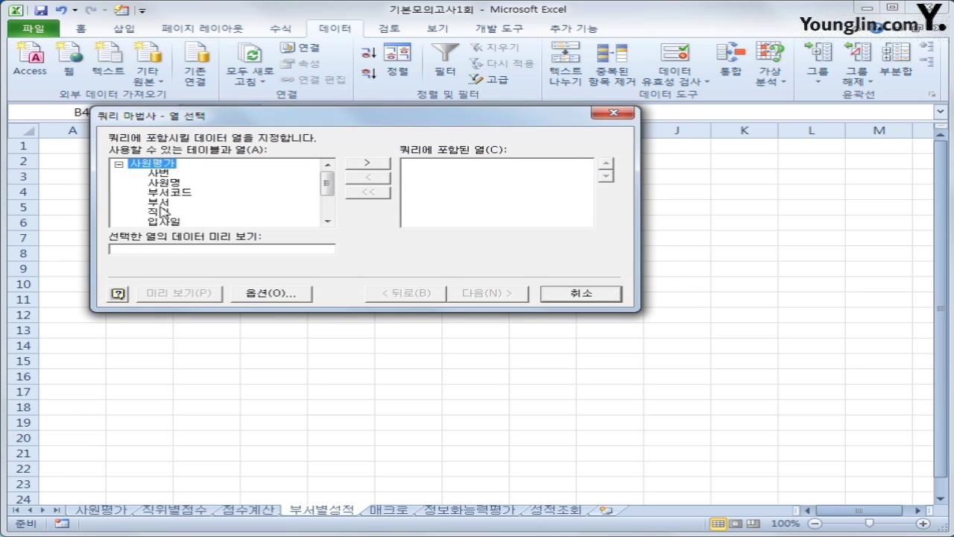
double_click(172, 194)
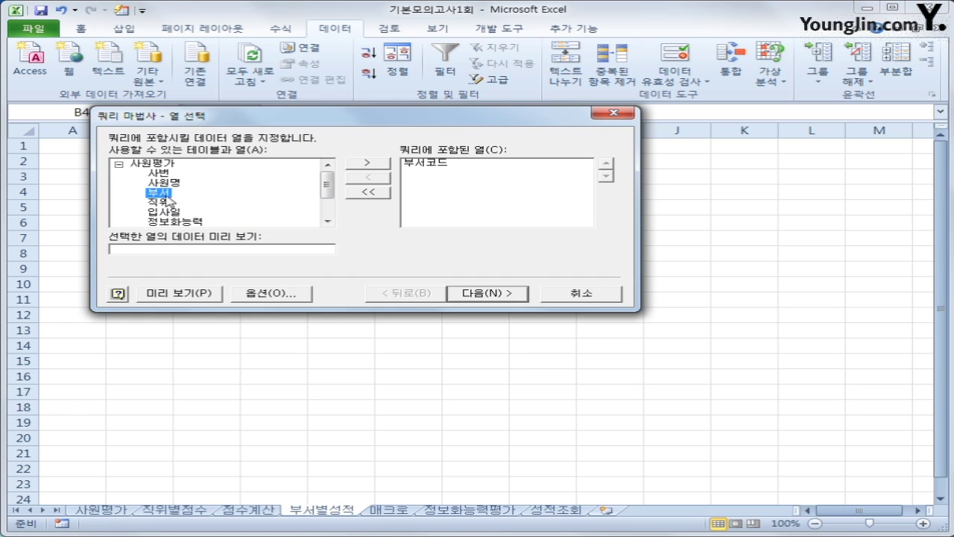
double_click(158, 203)
left_click(160, 214)
double_click(160, 214)
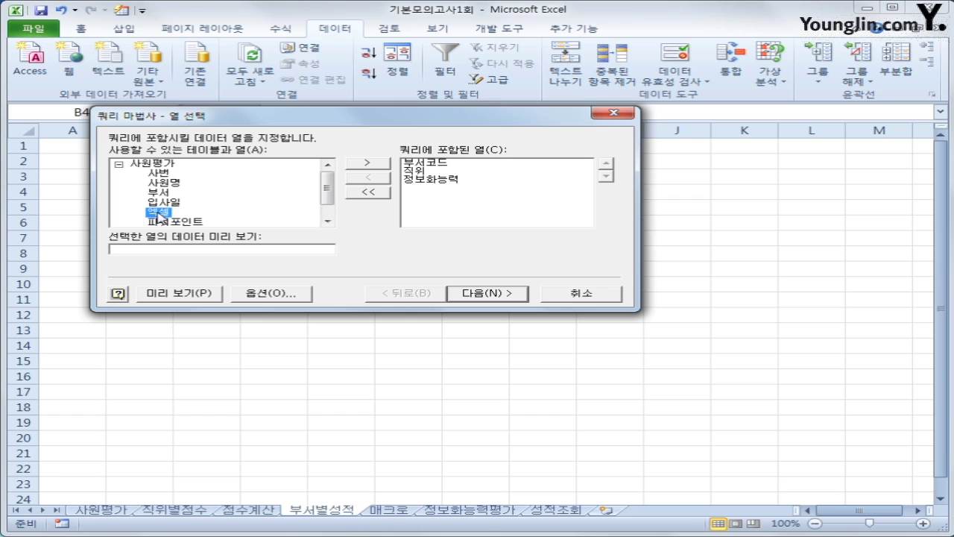
double_click(159, 214)
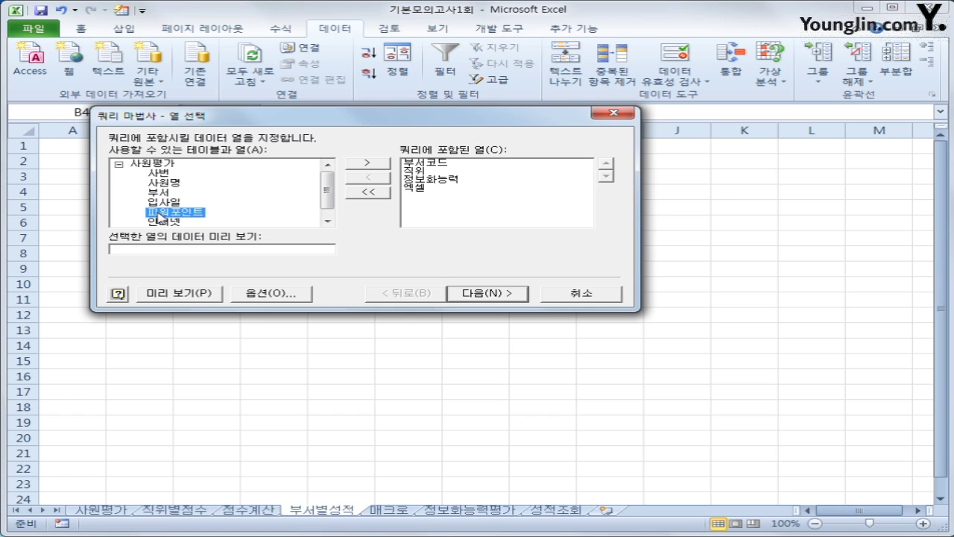
double_click(160, 214)
double_click(160, 214)
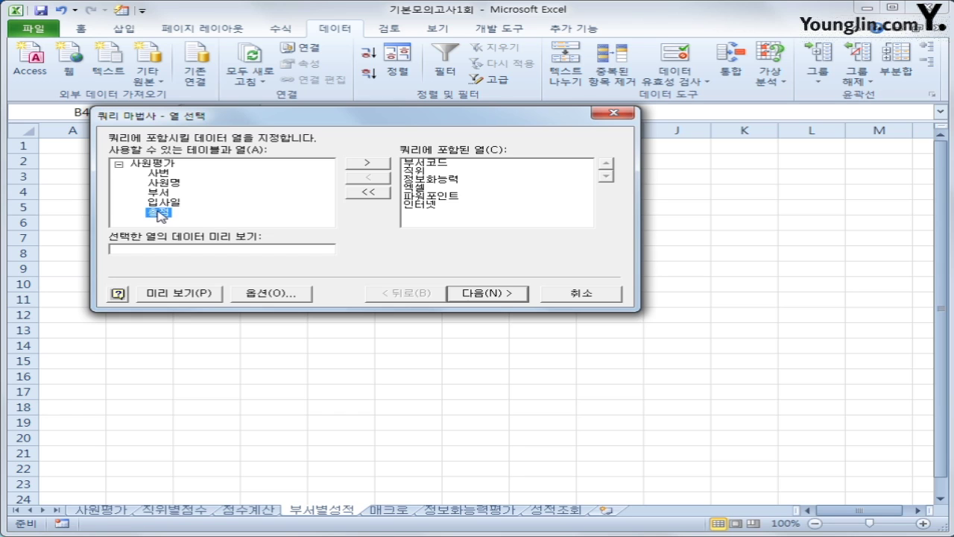
Finish the query without filters or sorting and return the data as a pivot table report at cell B4 of the existing worksheet
left_click(487, 293)
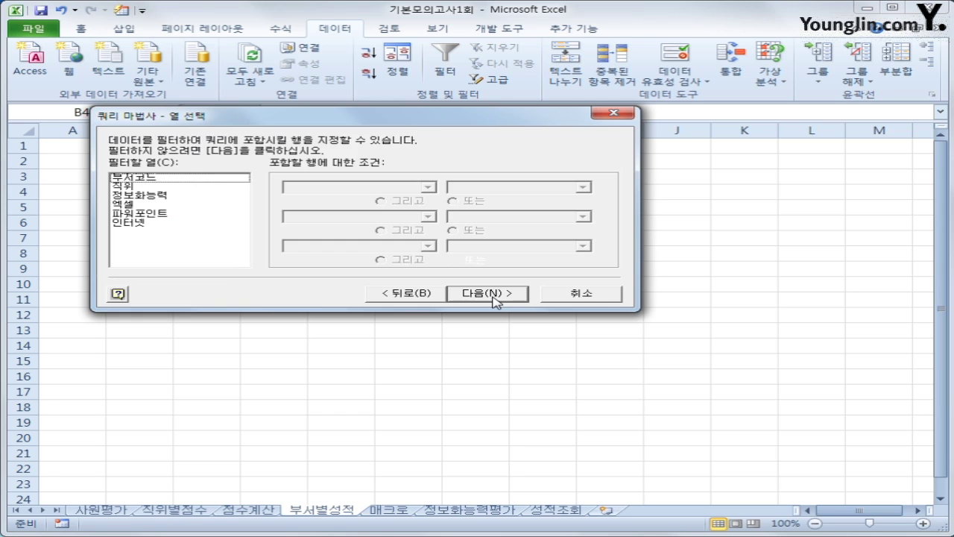
left_click(491, 296)
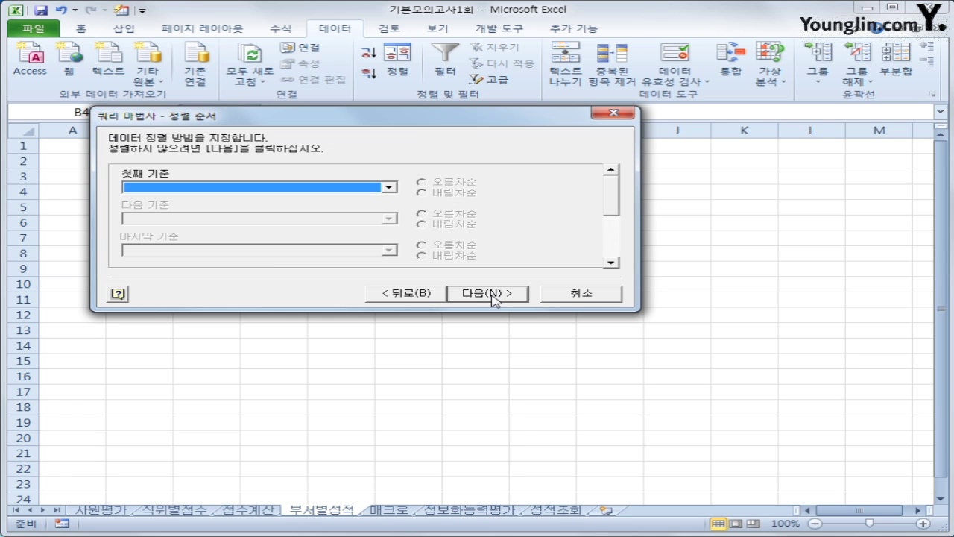
left_click(492, 293)
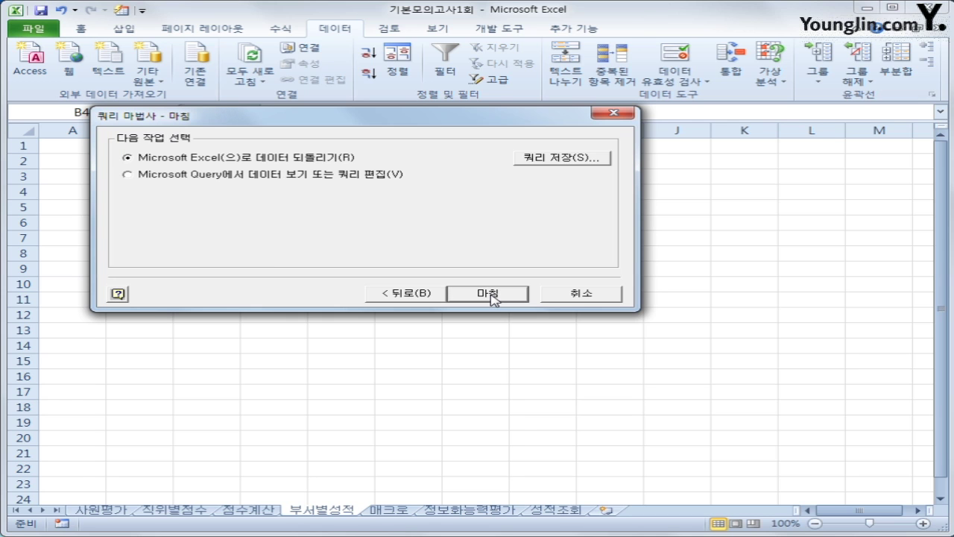
left_click(491, 295)
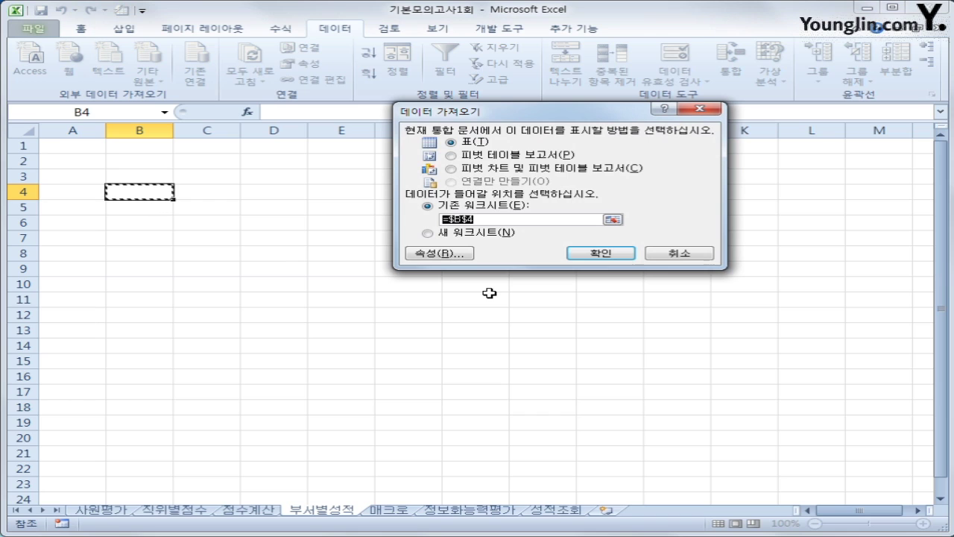
left_click(516, 157)
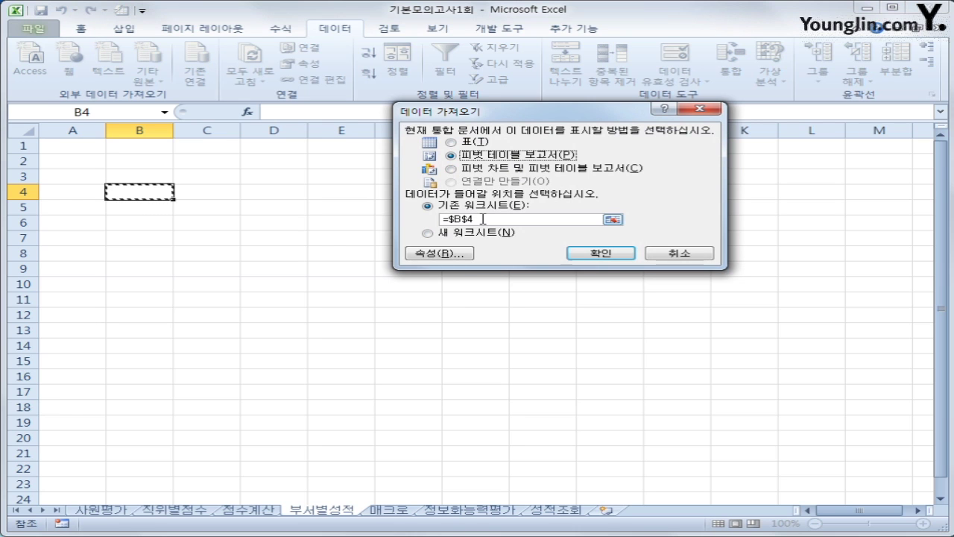
left_click(597, 252)
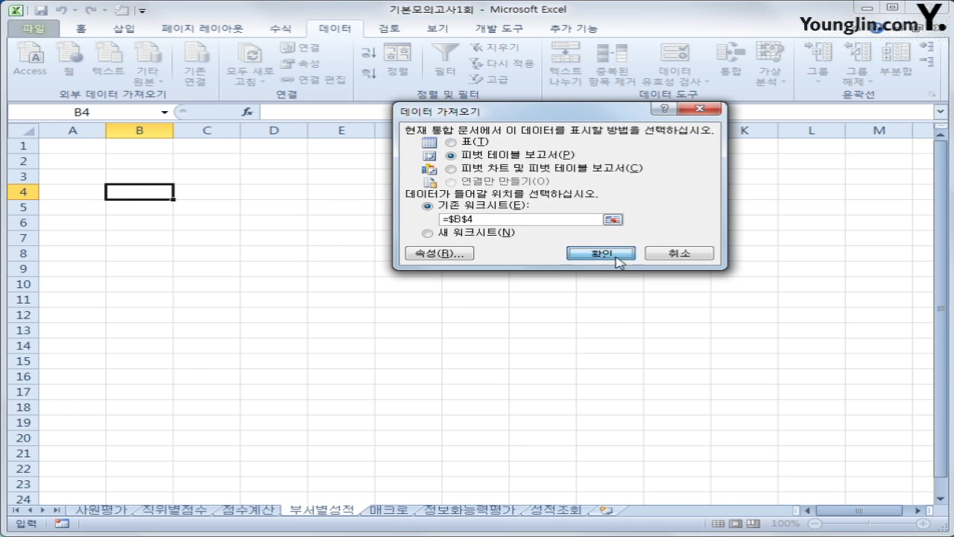
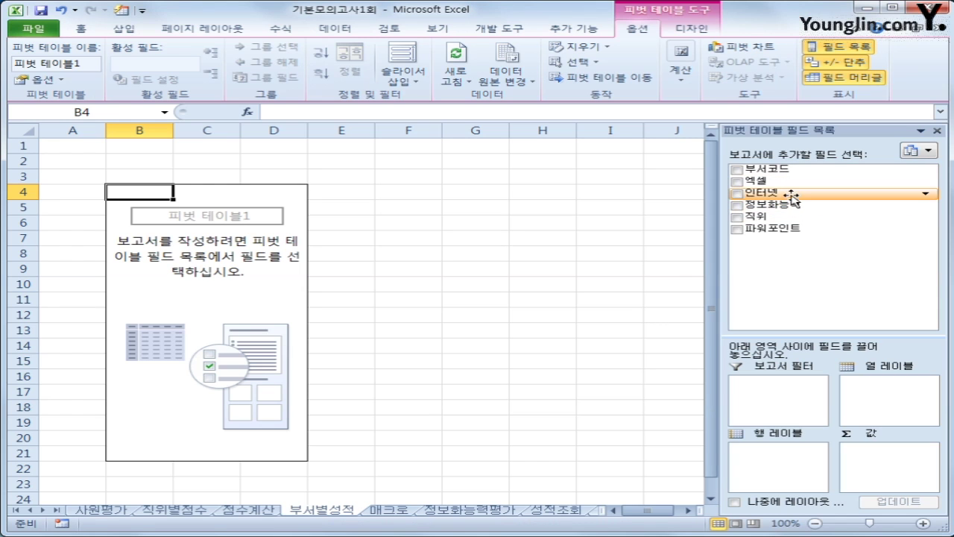
Lay out the pivot table with 직위 as report filter, 부서코드 as row labels, and 정보화능력, 엑셀, 파워포인트 and 인터넷 as values
left_click_drag(757, 216, 764, 395)
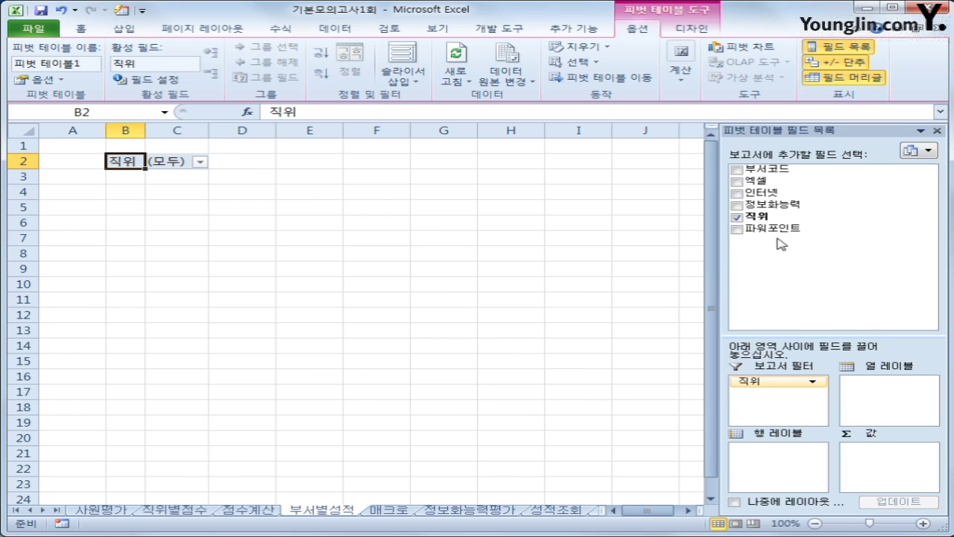
left_click_drag(761, 170, 798, 468)
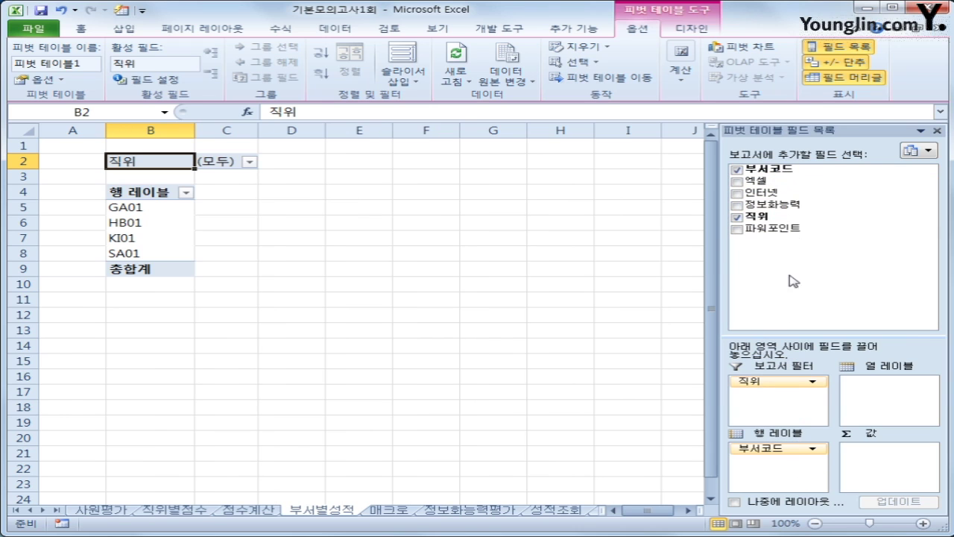
left_click_drag(804, 205, 887, 459)
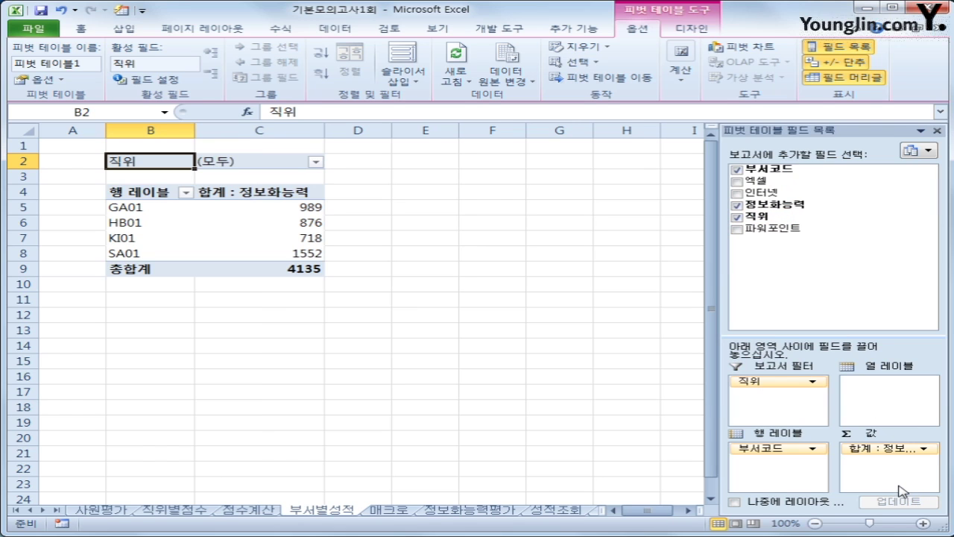
left_click_drag(760, 182, 891, 466)
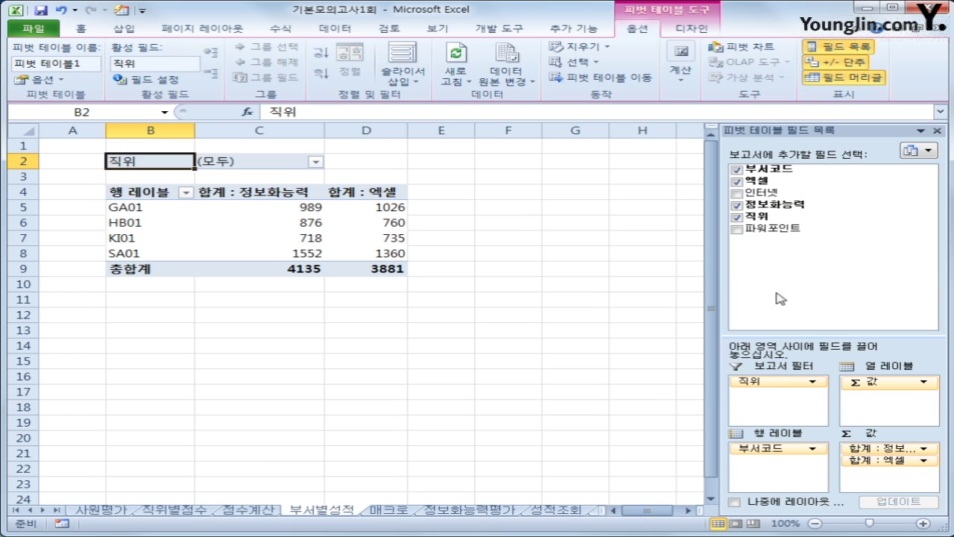
left_click_drag(779, 228, 889, 479)
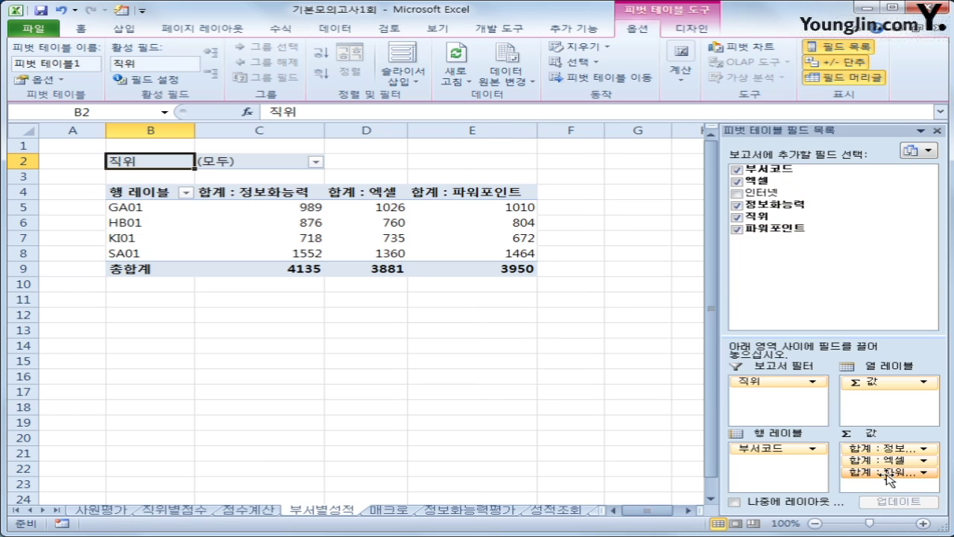
left_click_drag(759, 192, 894, 481)
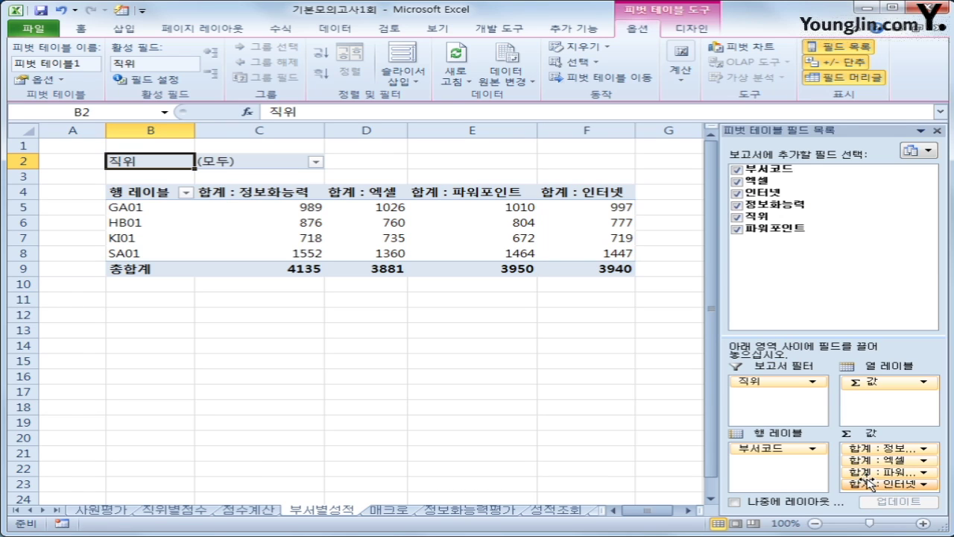
Summarize the 정보화능력 value field by average (평균) instead of sum
right_click(236, 196)
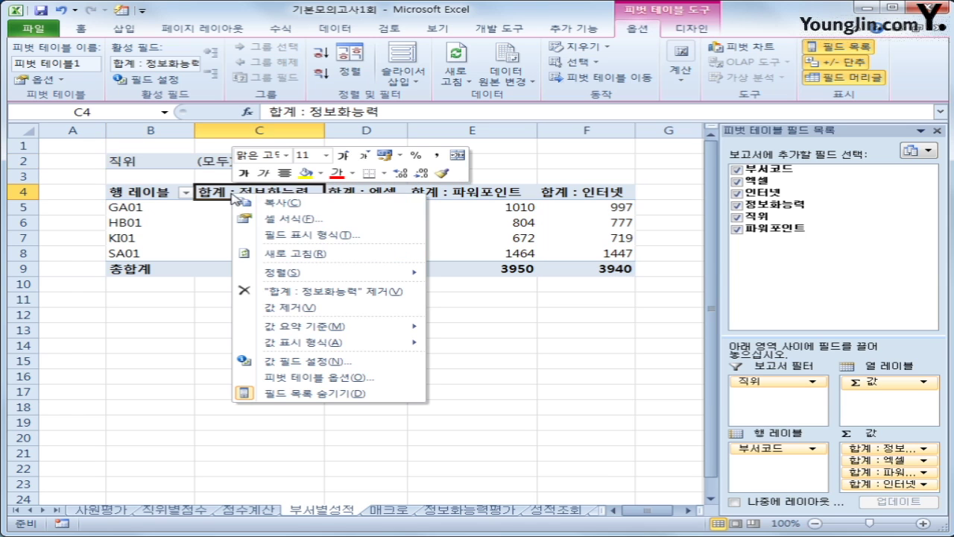
left_click(358, 364)
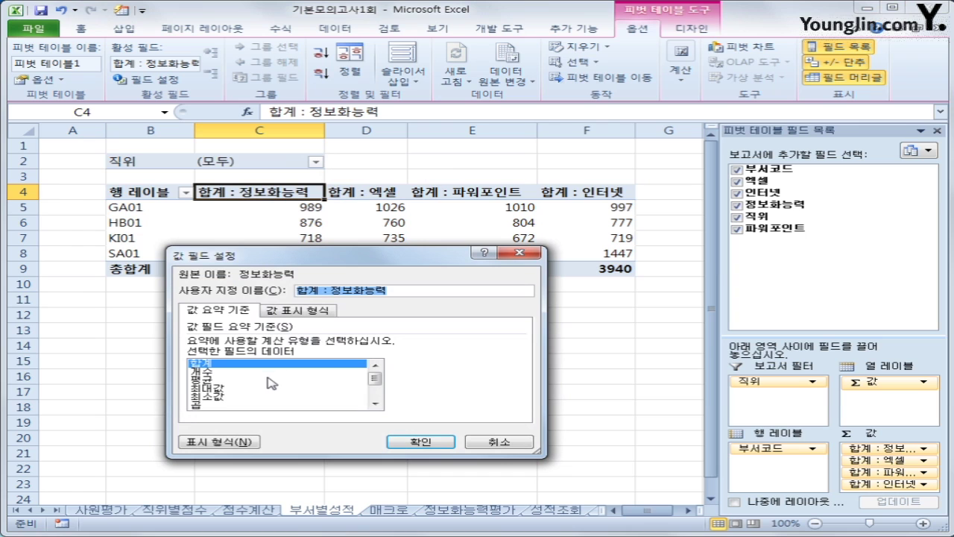
left_click(270, 379)
left_click(421, 441)
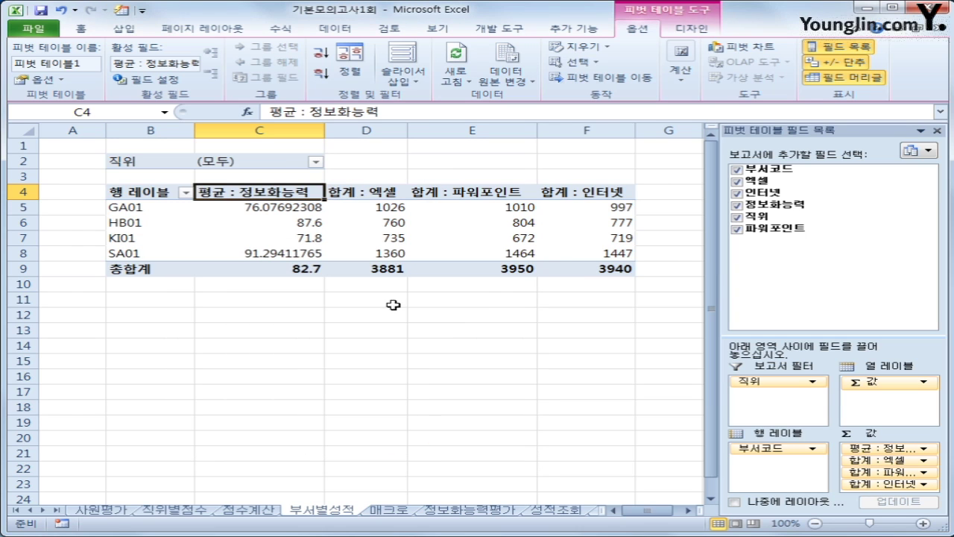
Change the summary function of the 엑셀 value field to average (평균)
left_click(367, 194)
right_click(370, 195)
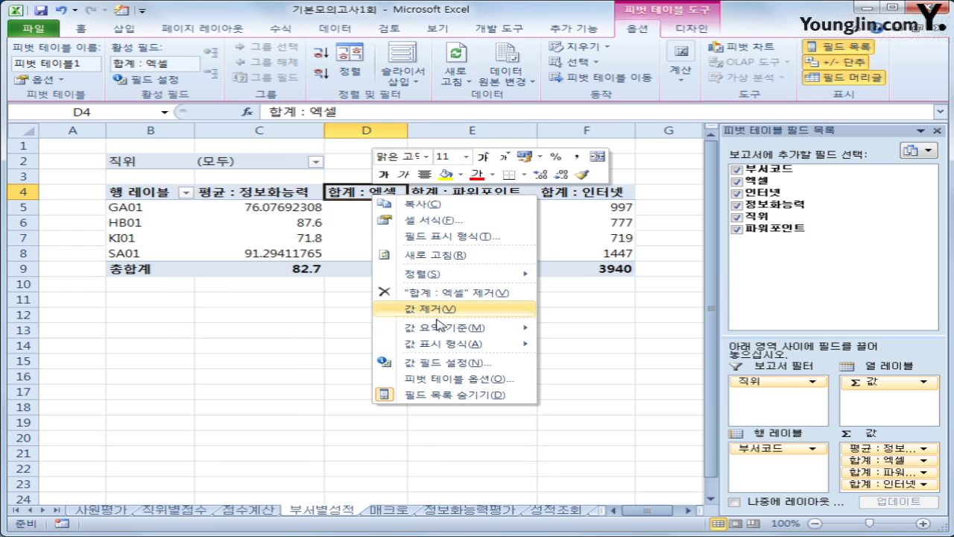
left_click(442, 364)
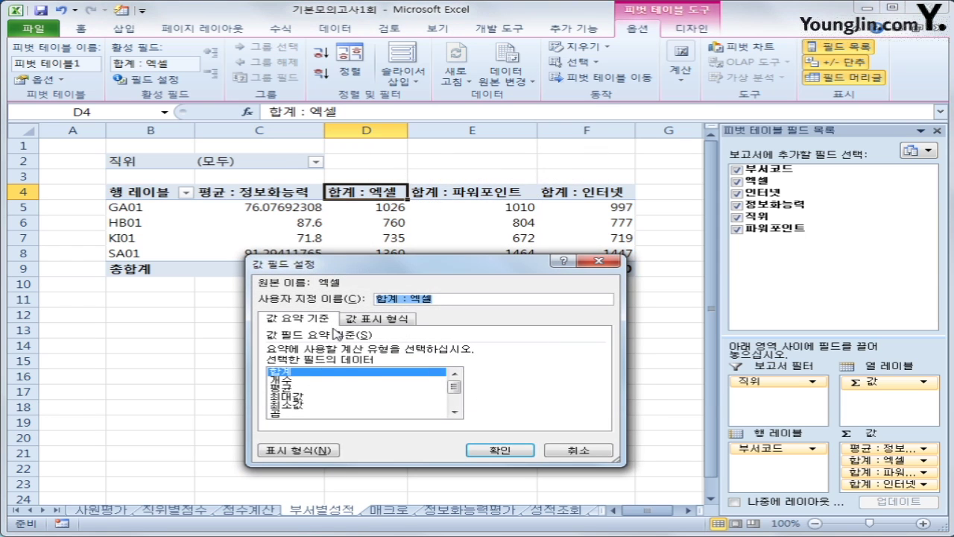
left_click(325, 389)
left_click(497, 450)
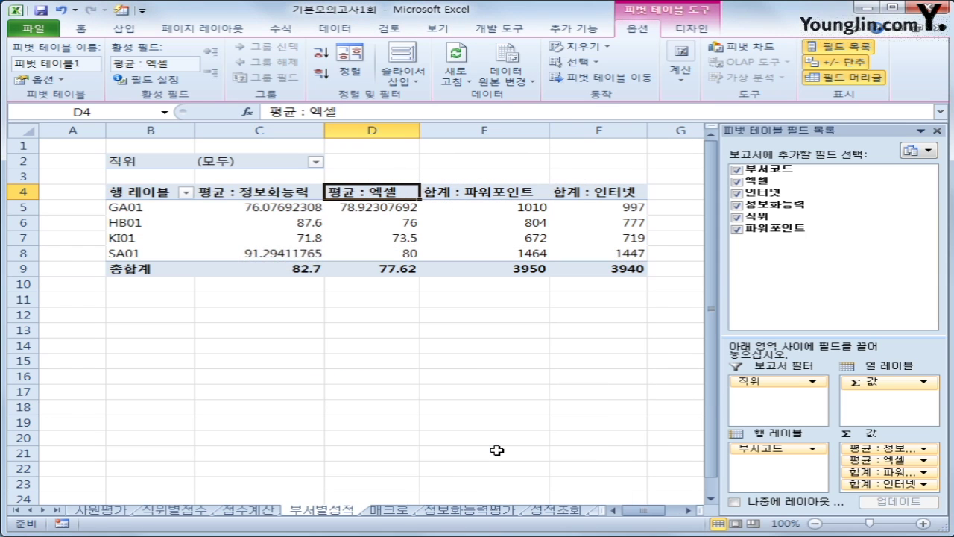
Change the summary function of the 파워포인트 value field to average (평균)
right_click(473, 195)
left_click(544, 360)
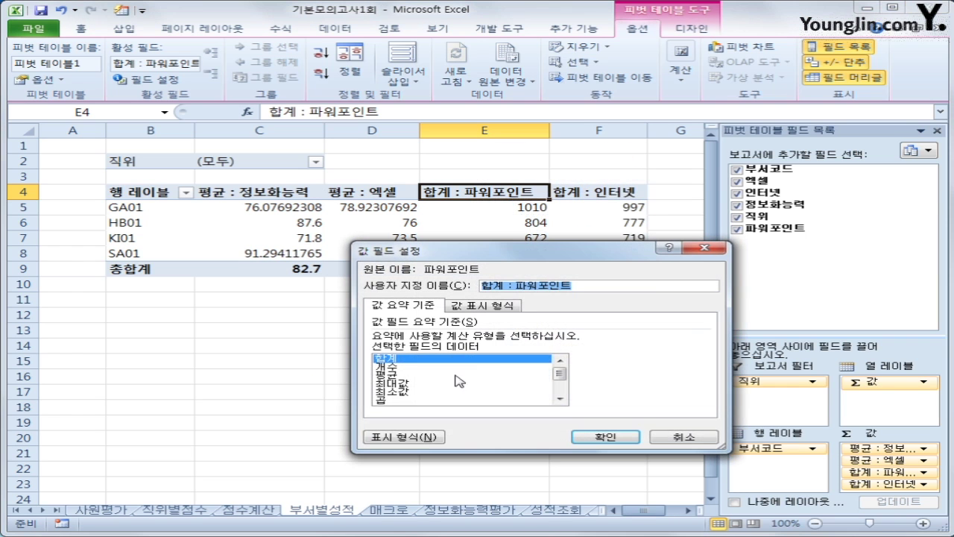
left_click(410, 375)
left_click(605, 437)
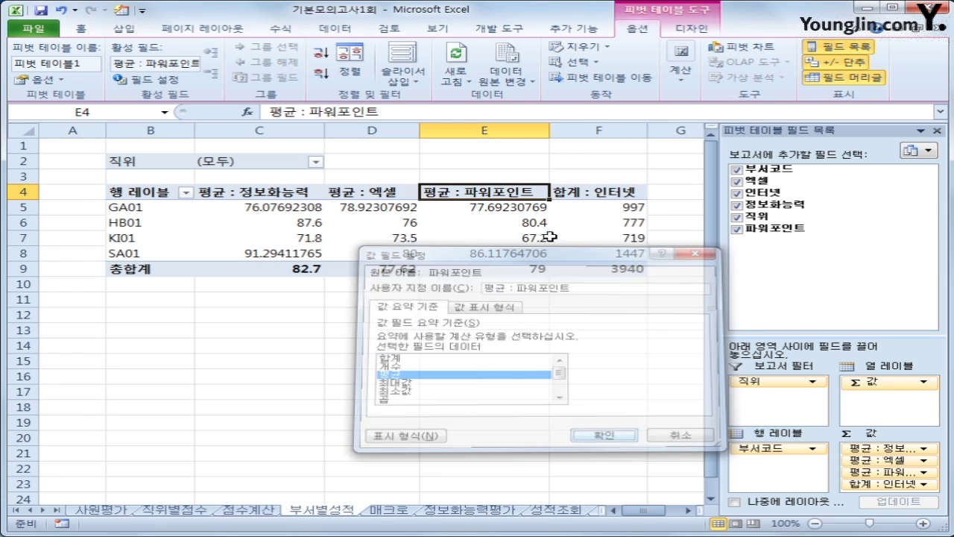
Summarize the 인터넷 value field by average (평균) instead of sum
right_click(571, 194)
left_click(623, 361)
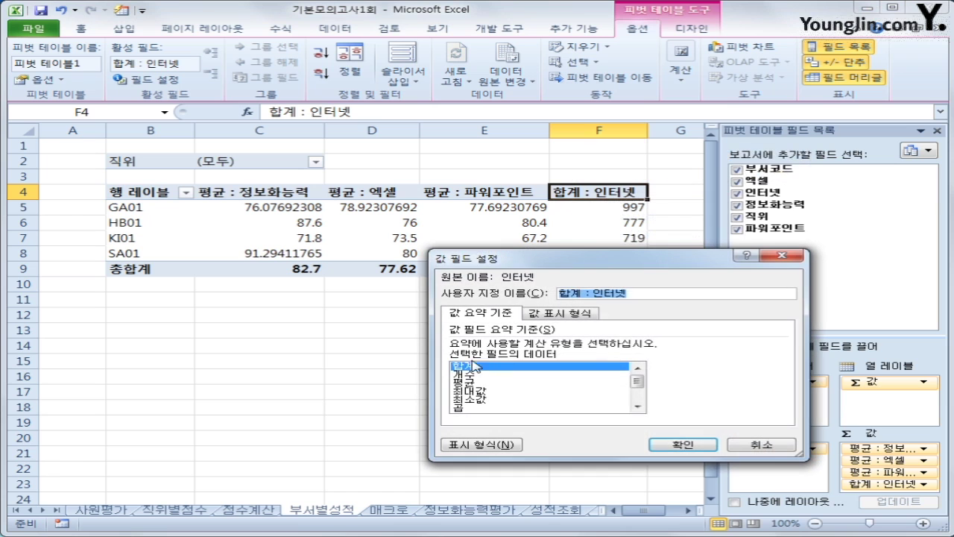
left_click(481, 383)
left_click(683, 445)
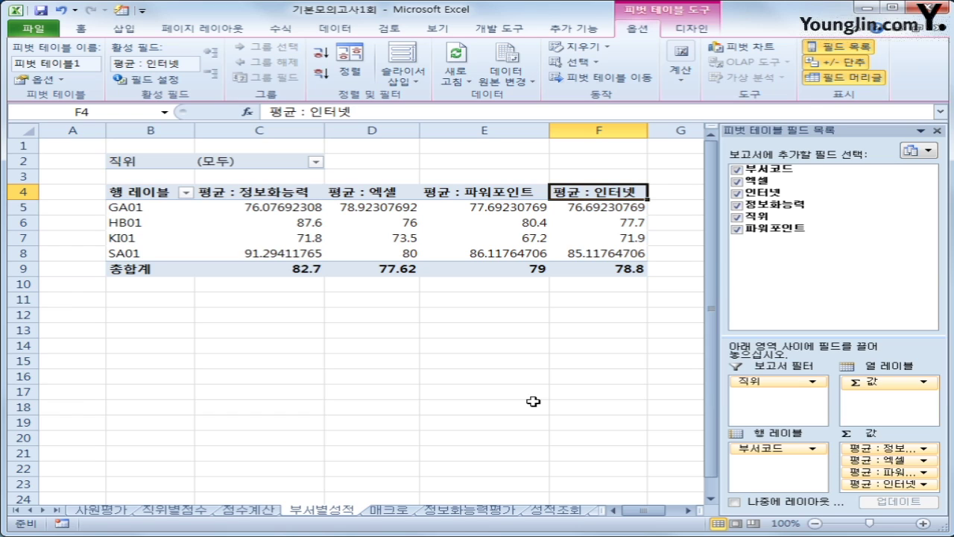
left_click(905, 448)
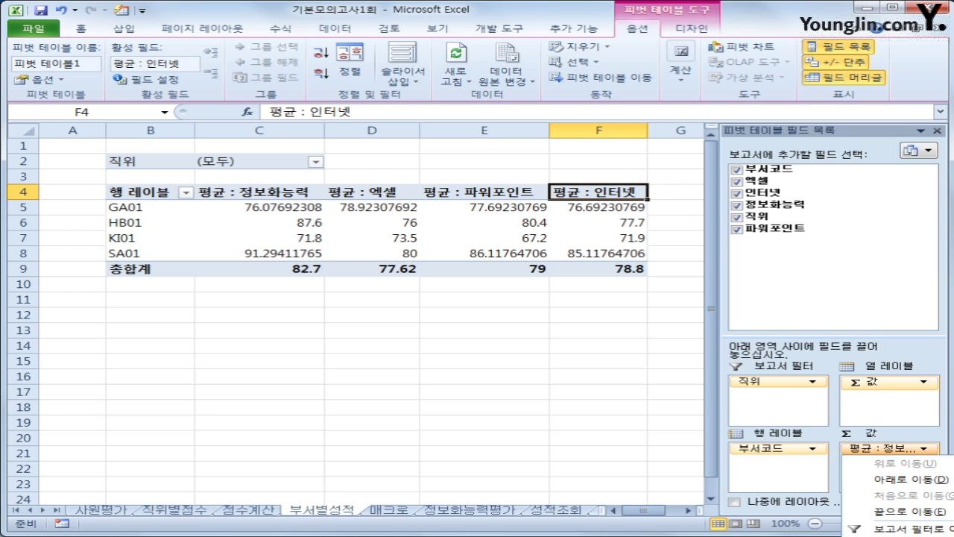
left_click(246, 195)
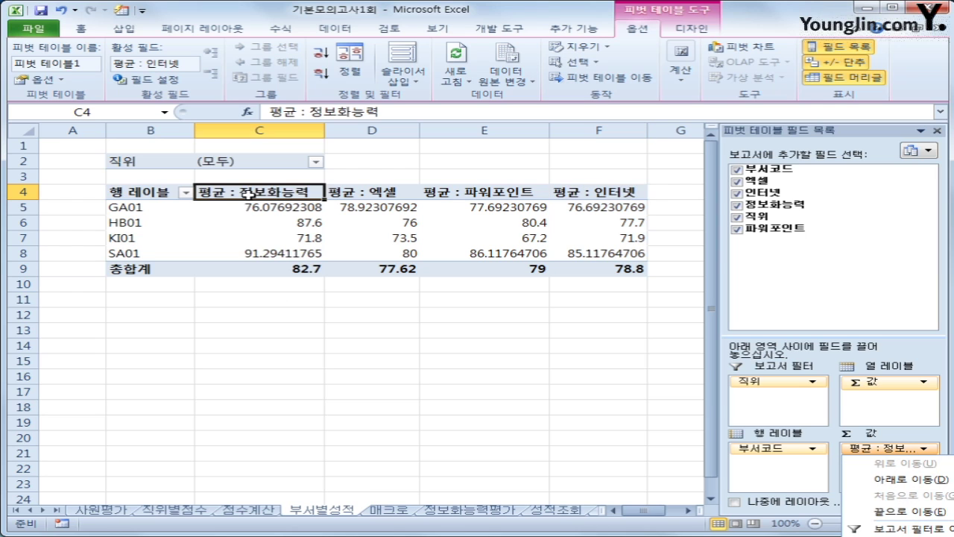
right_click(248, 196)
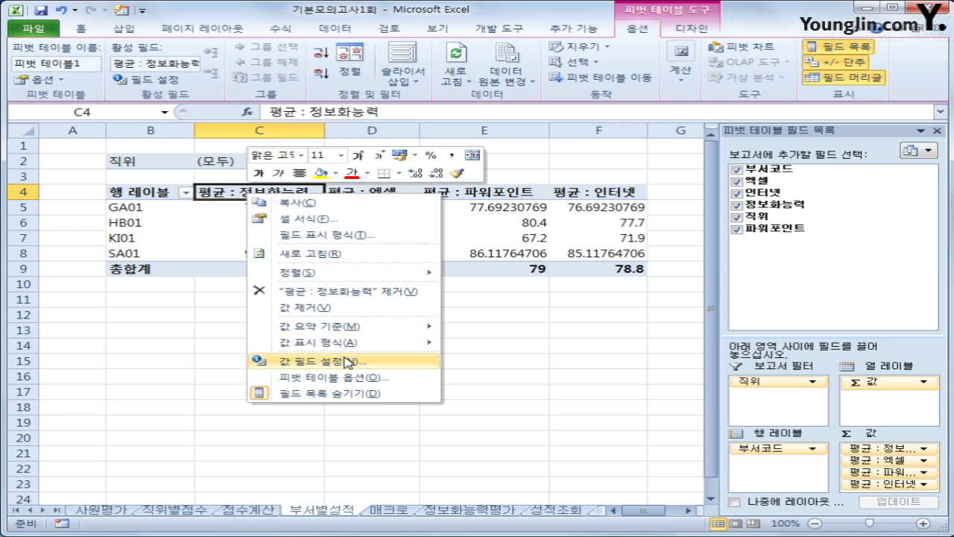
left_click(634, 418)
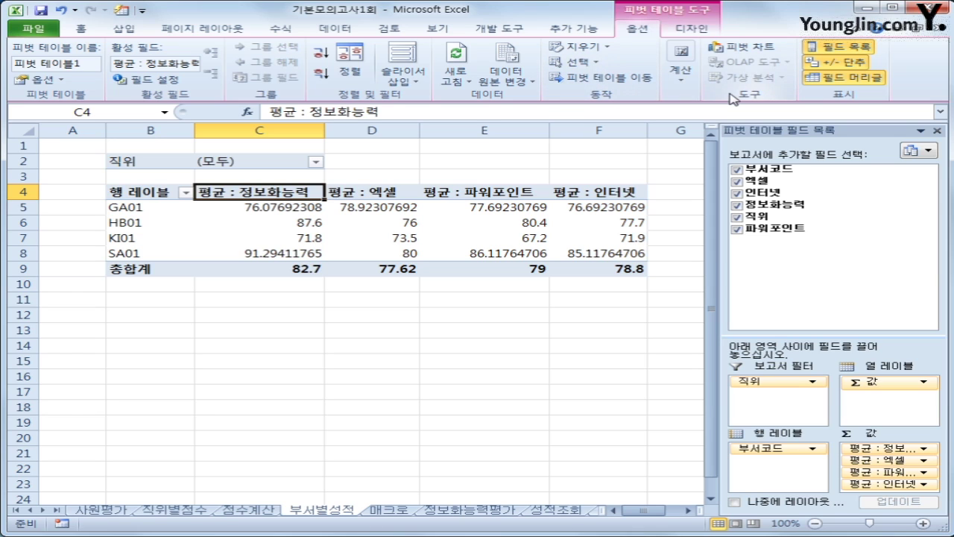
left_click(690, 79)
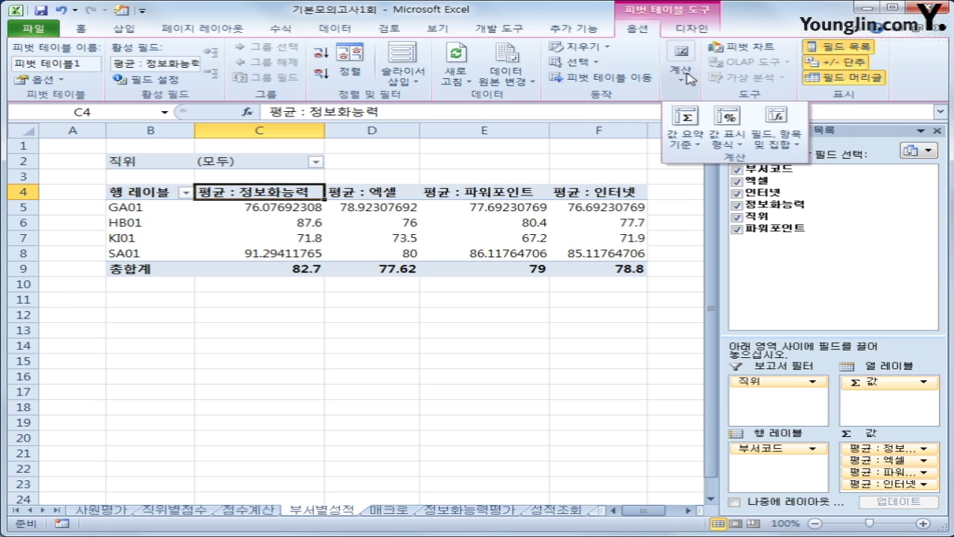
left_click(690, 79)
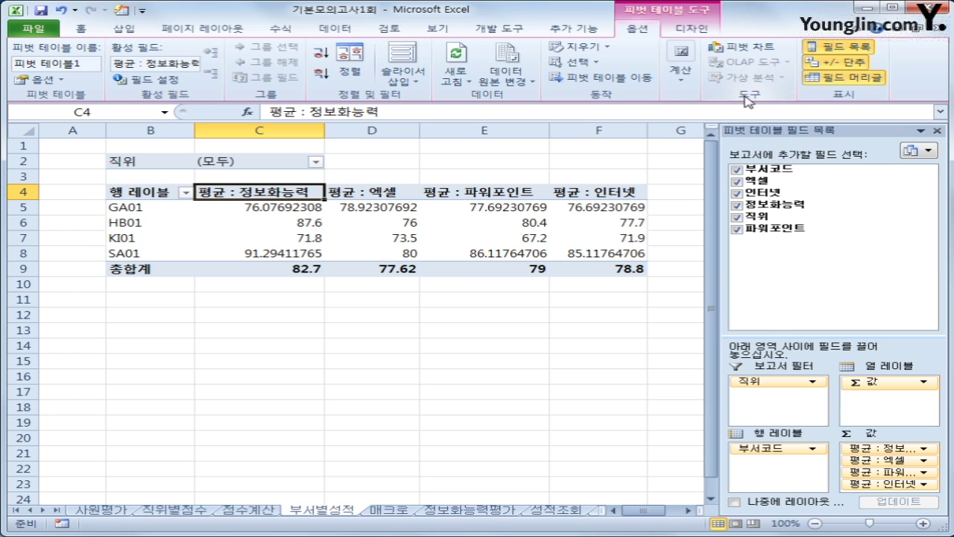
Start a new calculated field (계산 필드) for the pivot table and name it 표준편차
left_click(680, 75)
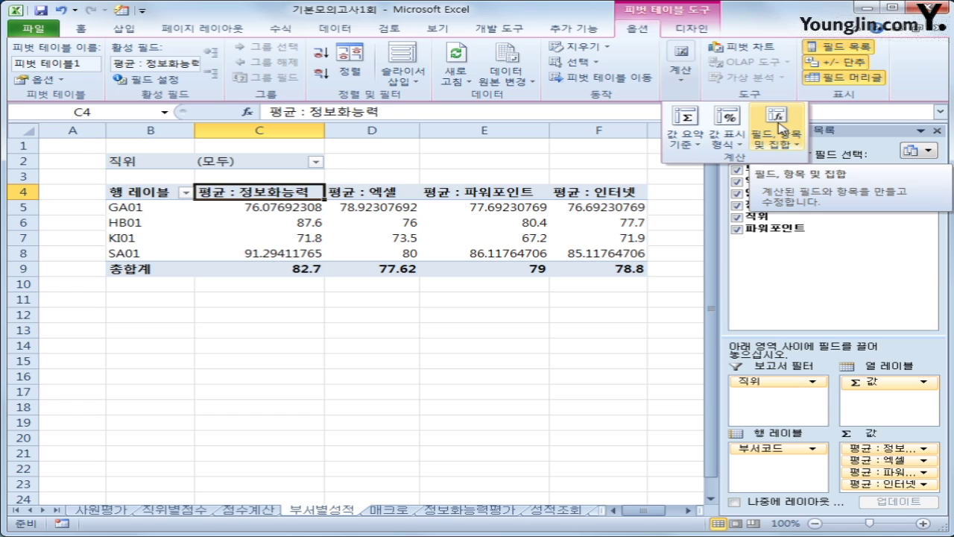
left_click(791, 148)
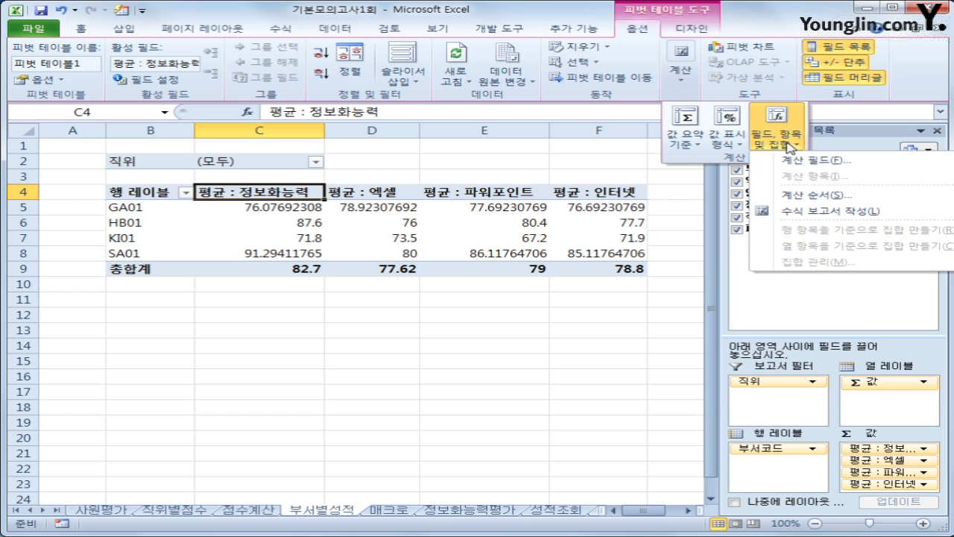
left_click(812, 161)
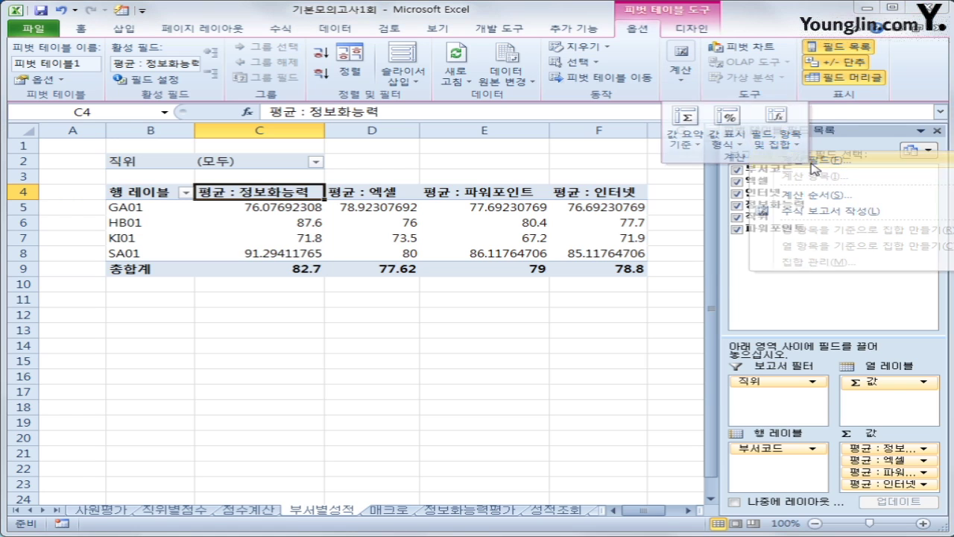
left_click_drag(550, 94, 633, 174)
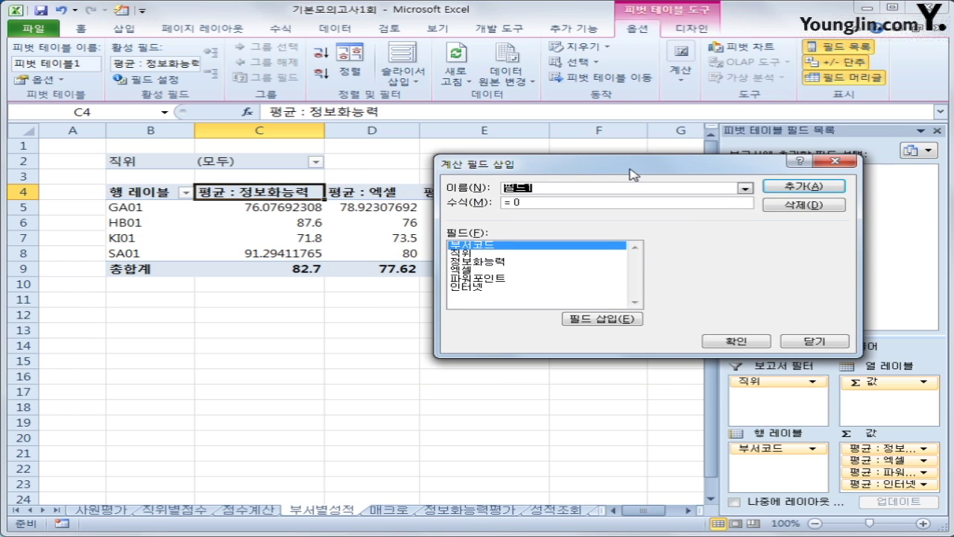
type("vy")
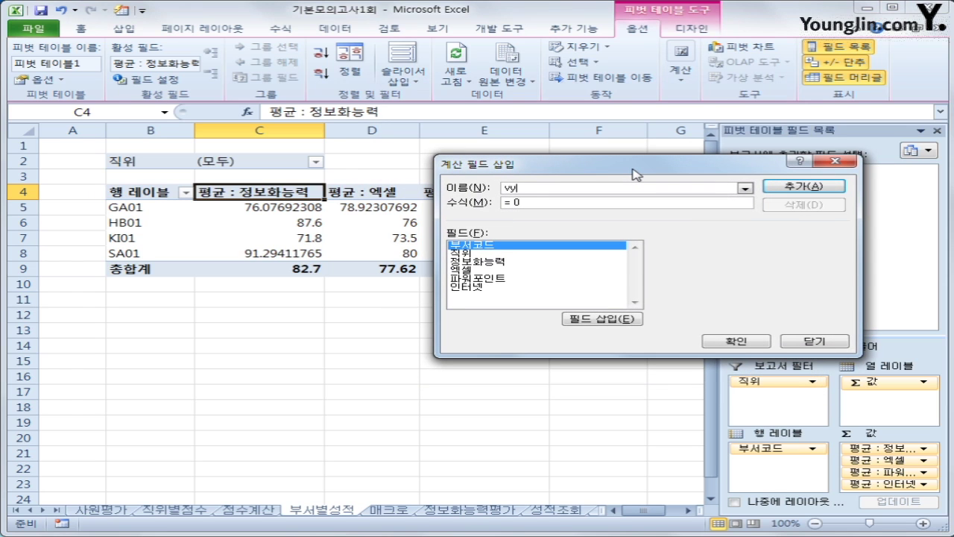
key("BackSpace")
key("BackSpace")
type("표준편ㅊㅏ")
Enter the formula =stdev(정보화능력, 엑셀, 파워포인트, 인터넷) for the calculated field and add it to the pivot table
key("Tab")
type("ㅋ")
key("BackSpace")
type("=stdev(")
type("보환")
key("BackSpace")
key("BackSpace")
key("BackSpace")
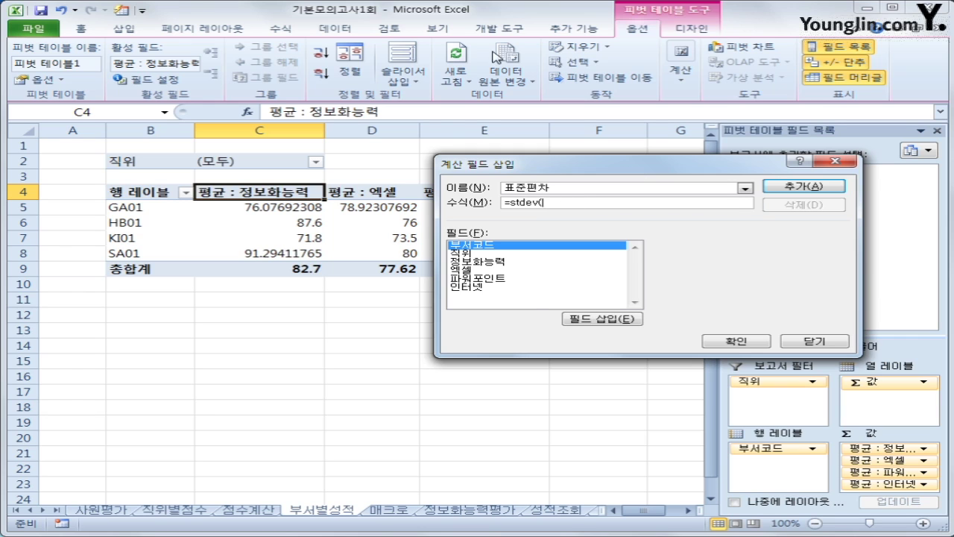
double_click(511, 264)
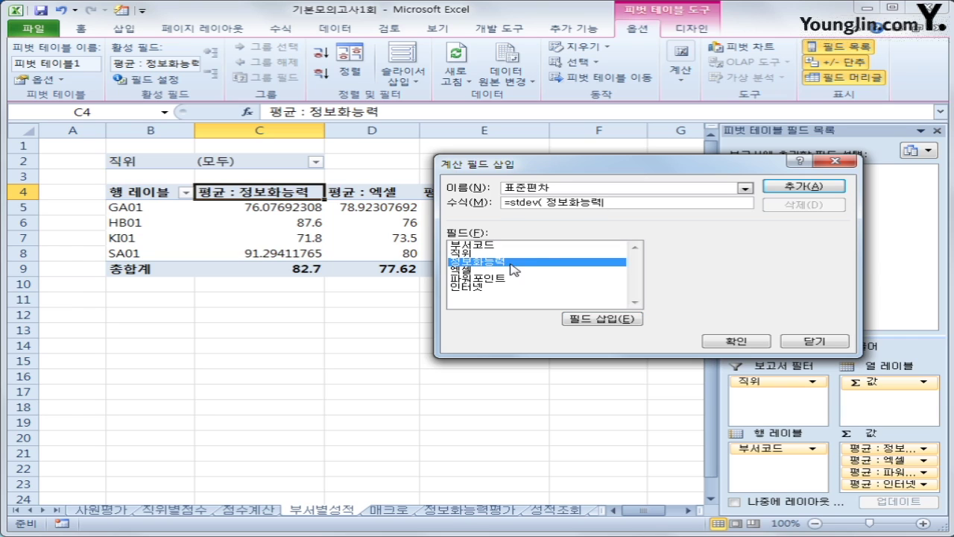
type(",")
double_click(475, 271)
type(",")
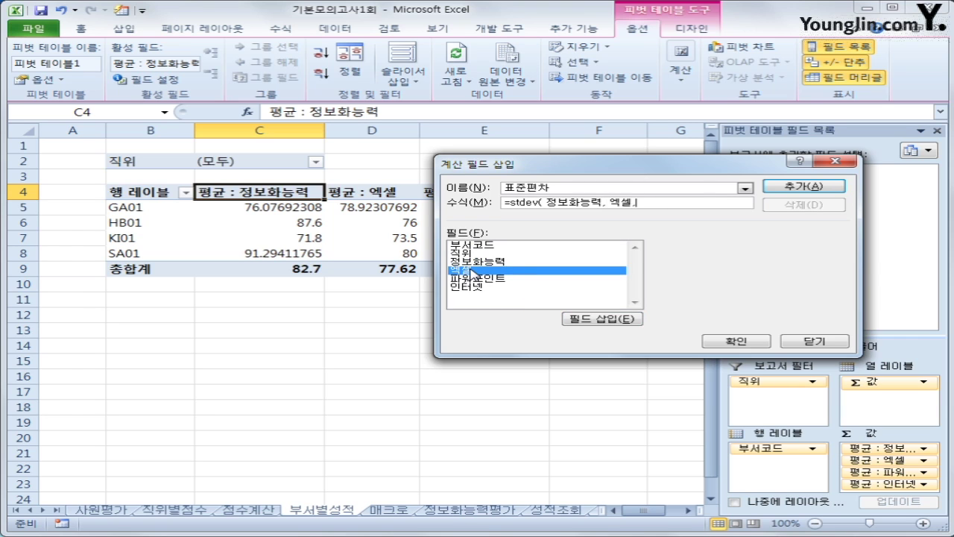
double_click(475, 280)
type(",")
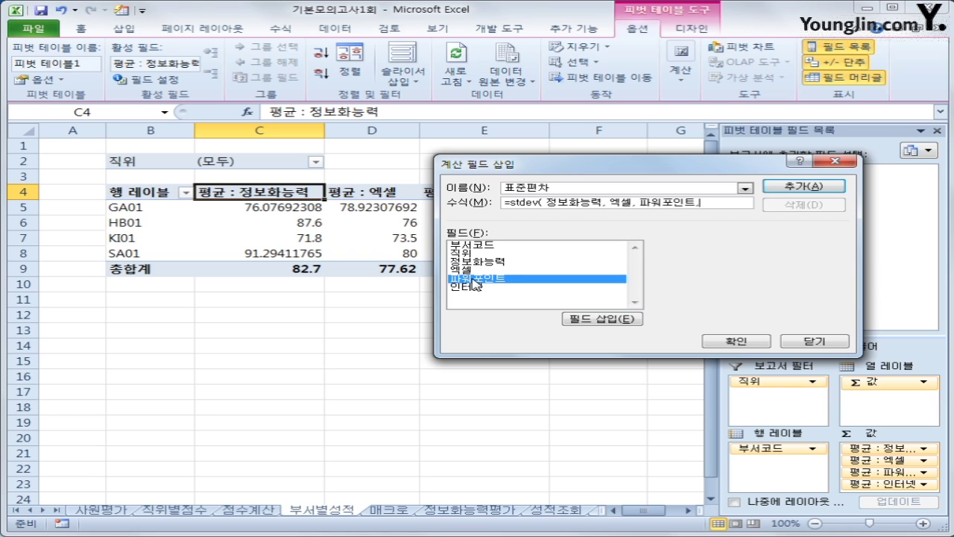
double_click(475, 287)
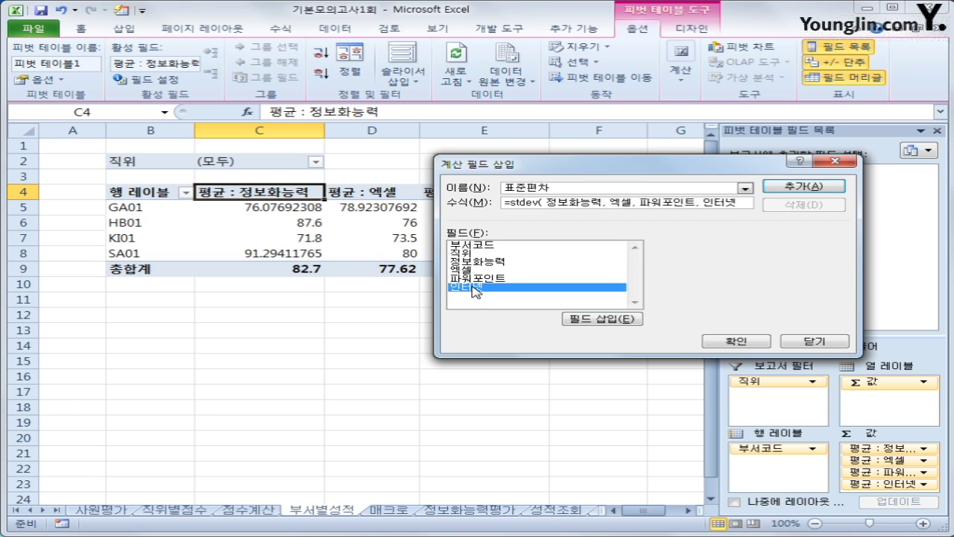
type(")")
left_click(803, 187)
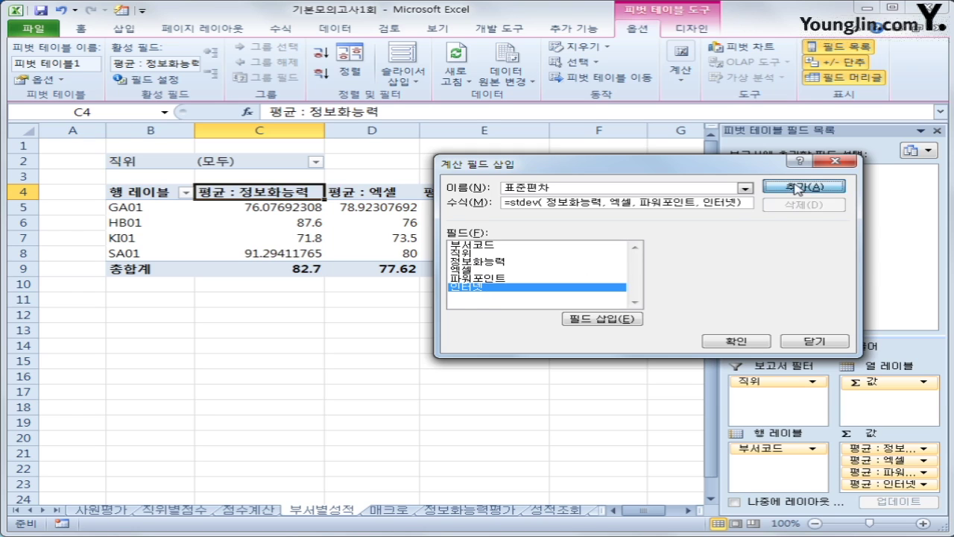
left_click(736, 340)
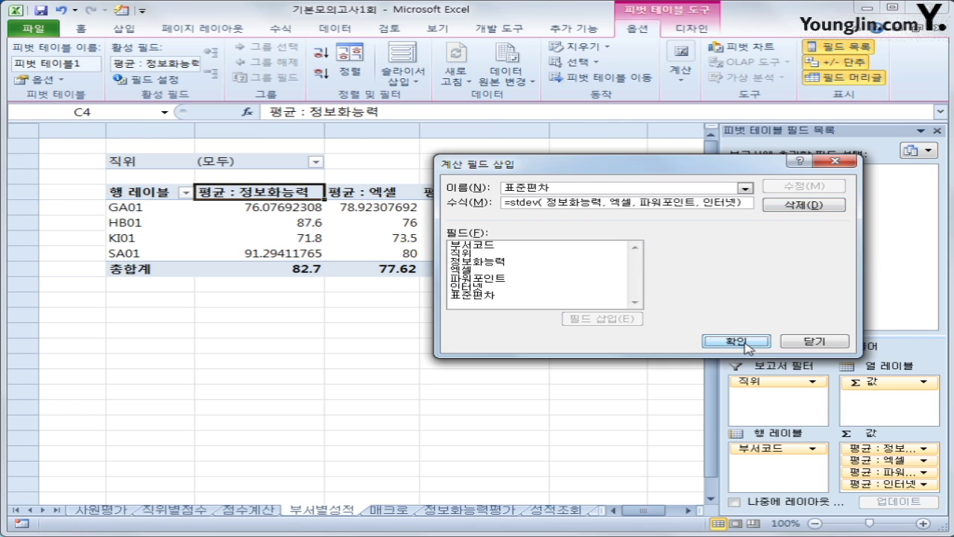
Apply the 보고서 4 AutoFormat (자동 서식) style to the pivot table
left_click(687, 511)
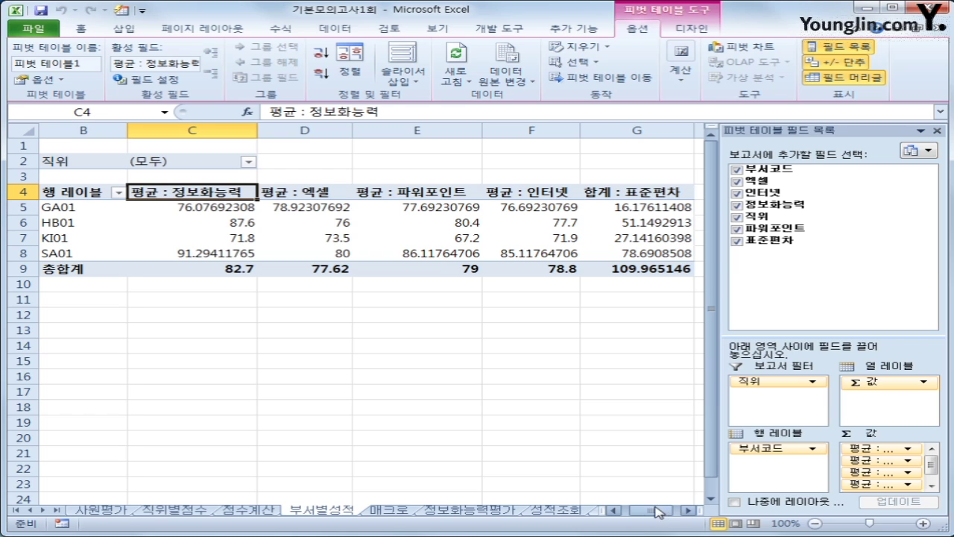
mouse_move(222, 250)
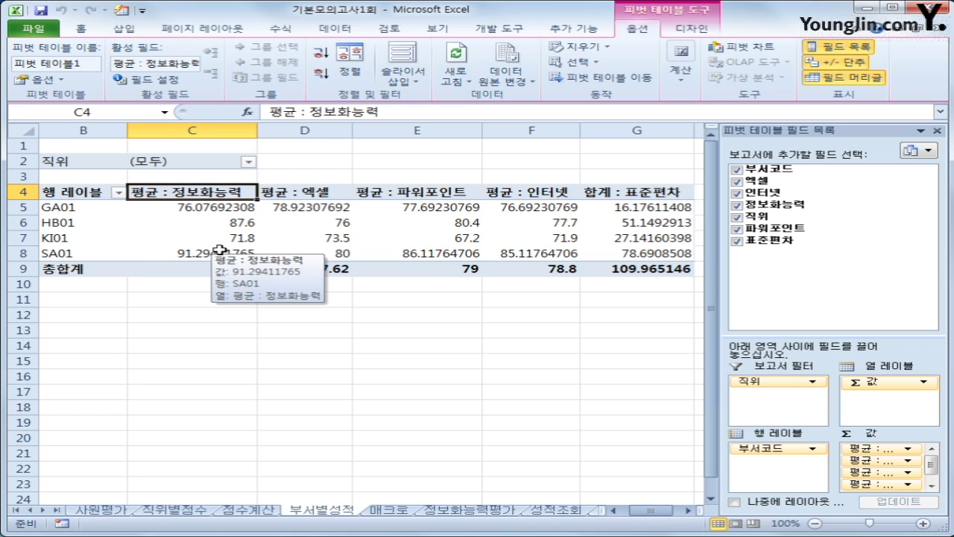
left_click(123, 11)
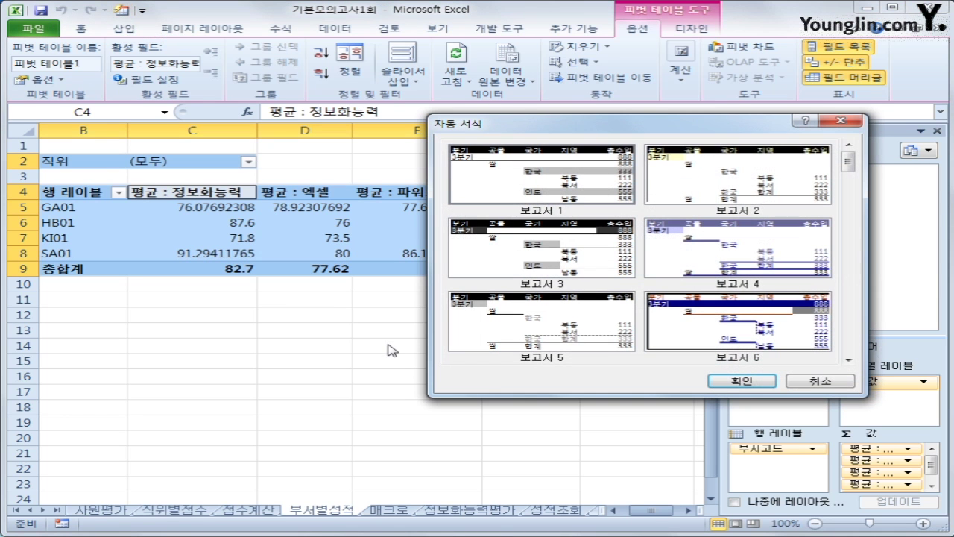
left_click(723, 266)
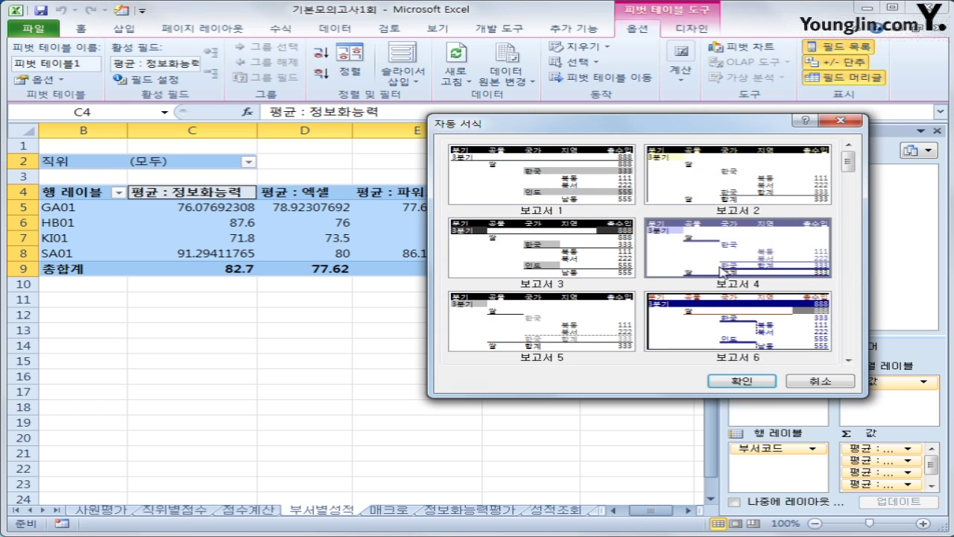
left_click(742, 381)
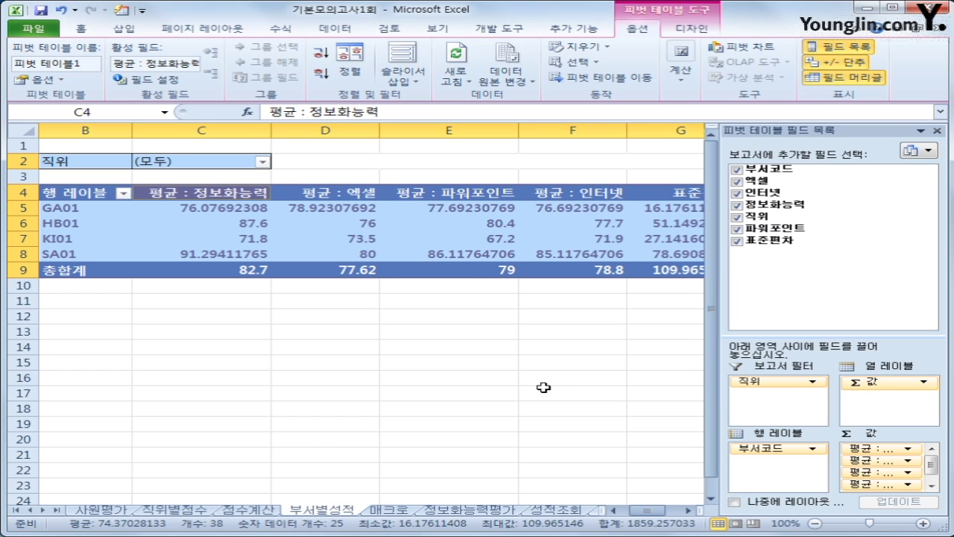
Format the pivot table values in C5:G9, including the grand total row, as numbers (숫자) with 2 decimal places
left_click(193, 203)
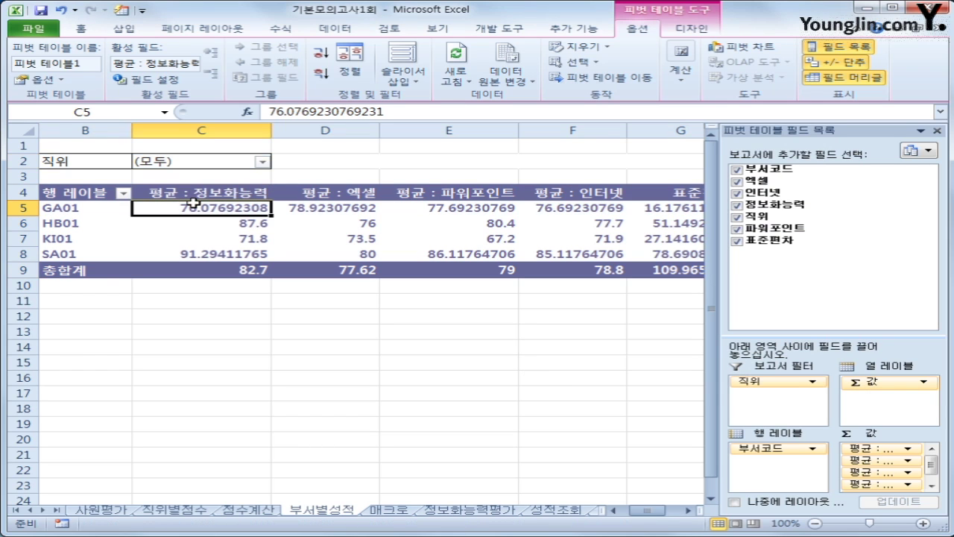
left_click_drag(193, 203, 659, 270)
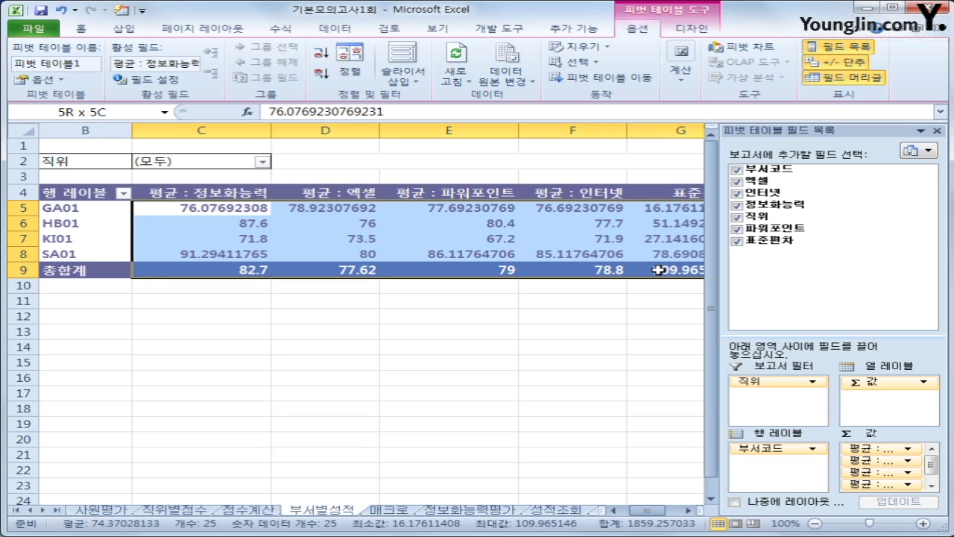
right_click(482, 224)
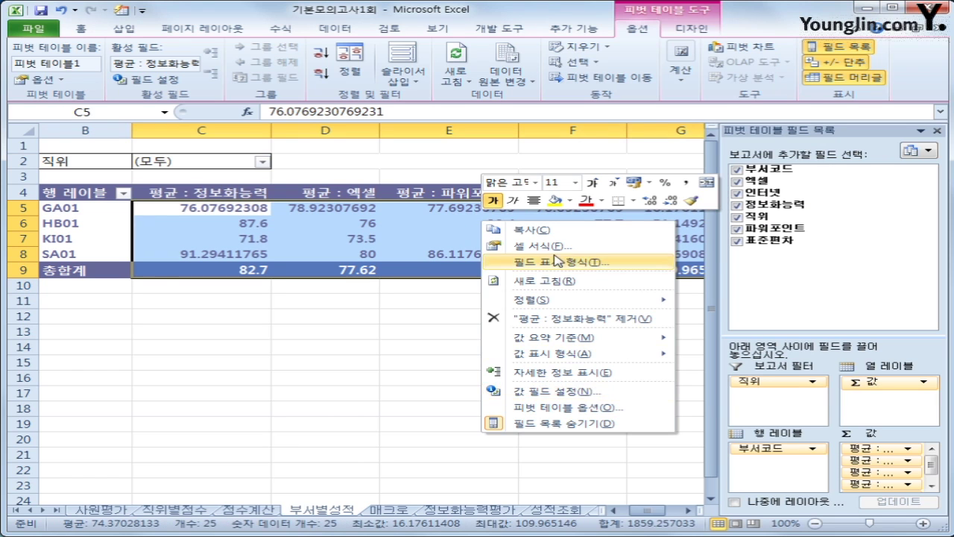
left_click(553, 247)
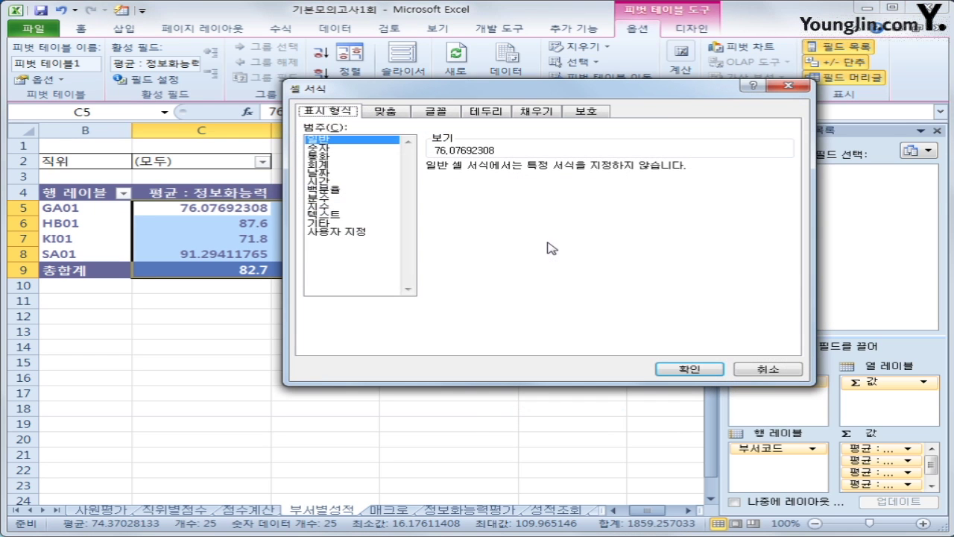
left_click(347, 158)
left_click(347, 149)
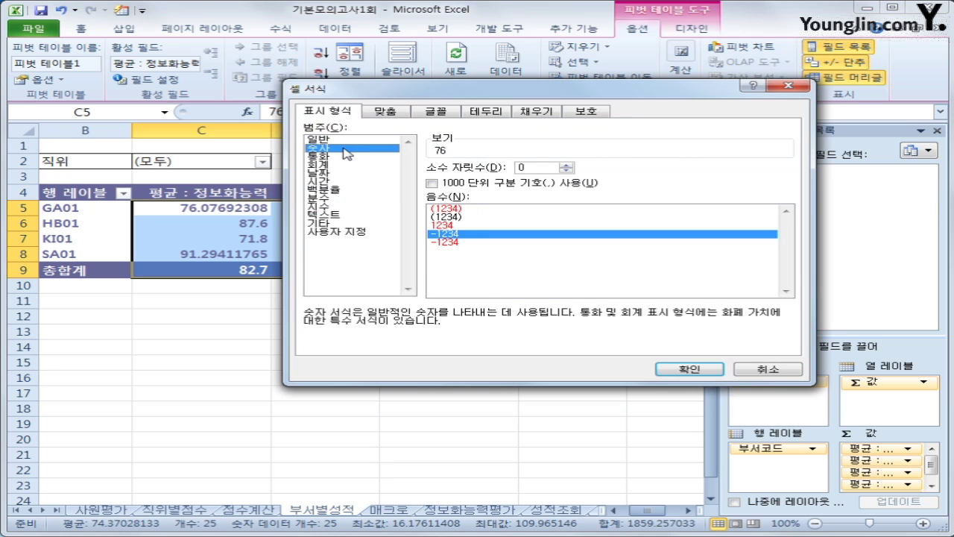
left_click(568, 164)
left_click(568, 165)
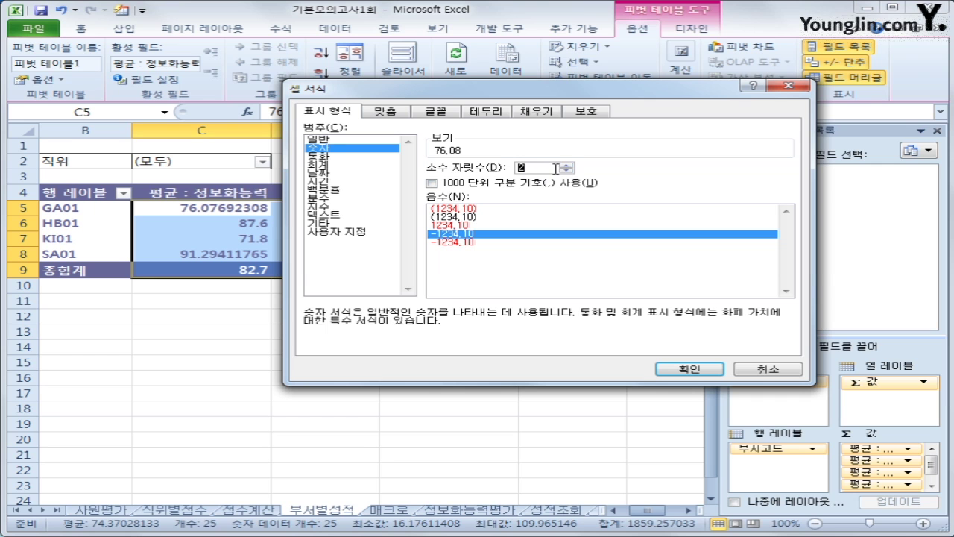
left_click(689, 369)
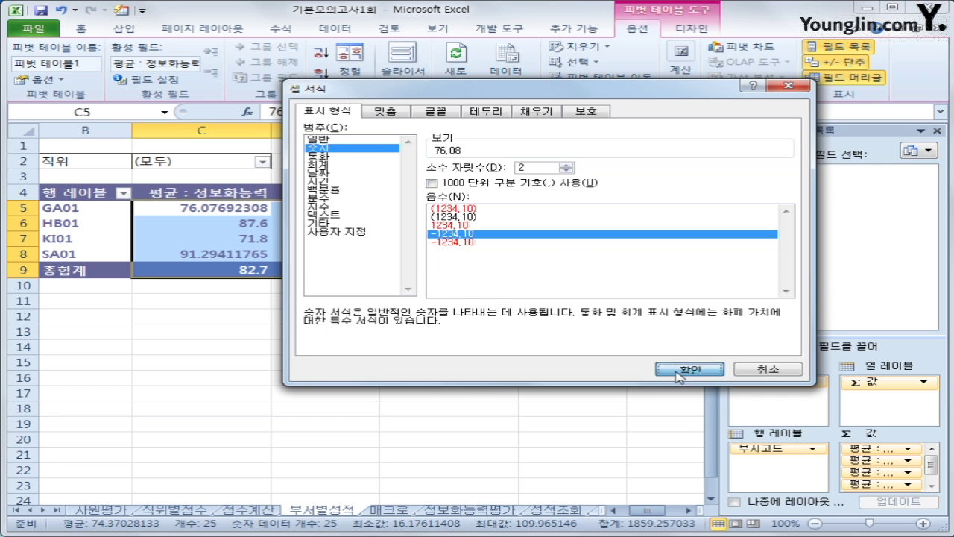
left_click(533, 410)
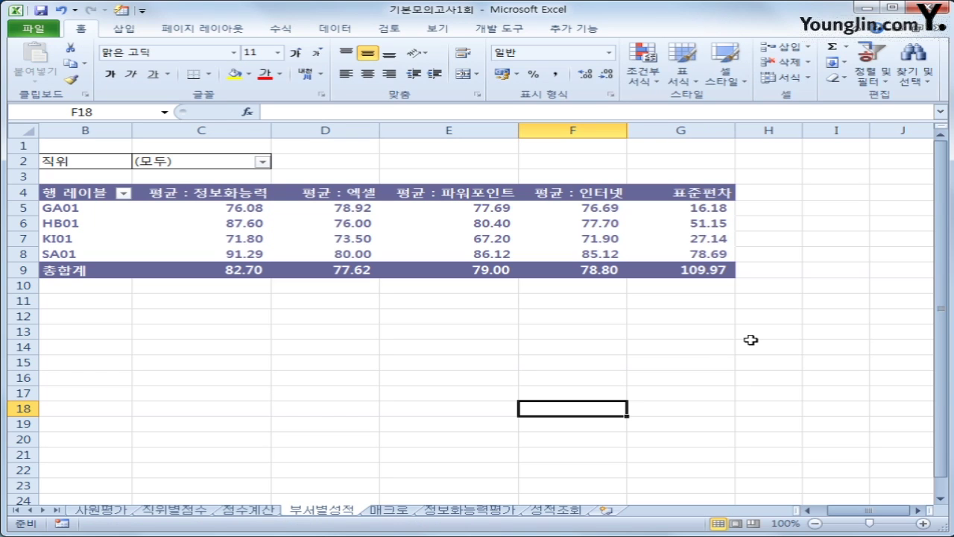
On the 매크로 sheet, start recording a macro named 평균 stored in the current workbook (현재 통합 문서)
left_click(389, 510)
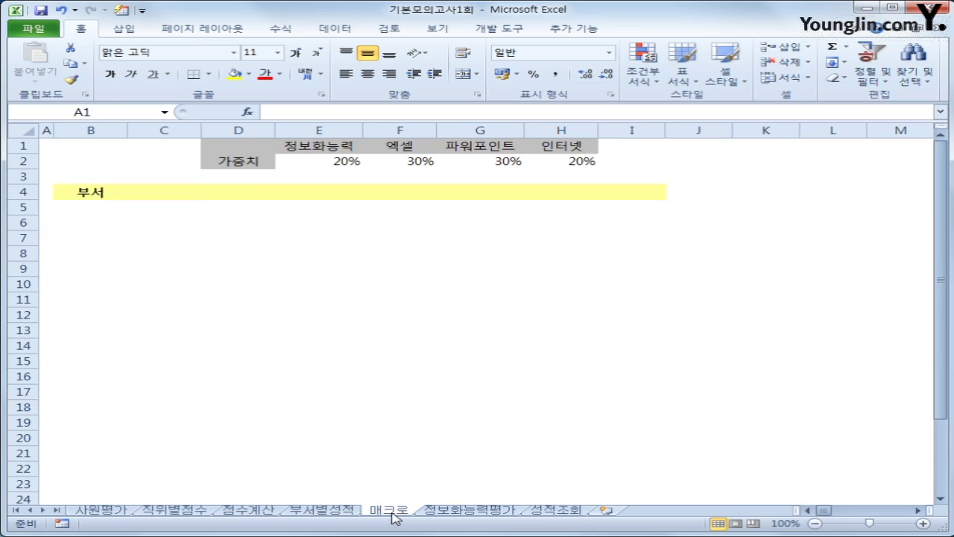
left_click(789, 377)
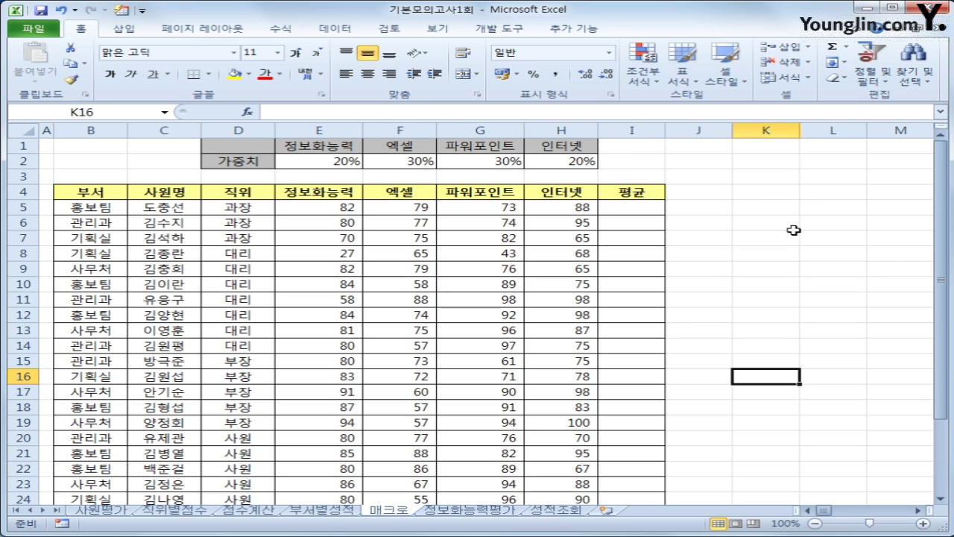
left_click(742, 191)
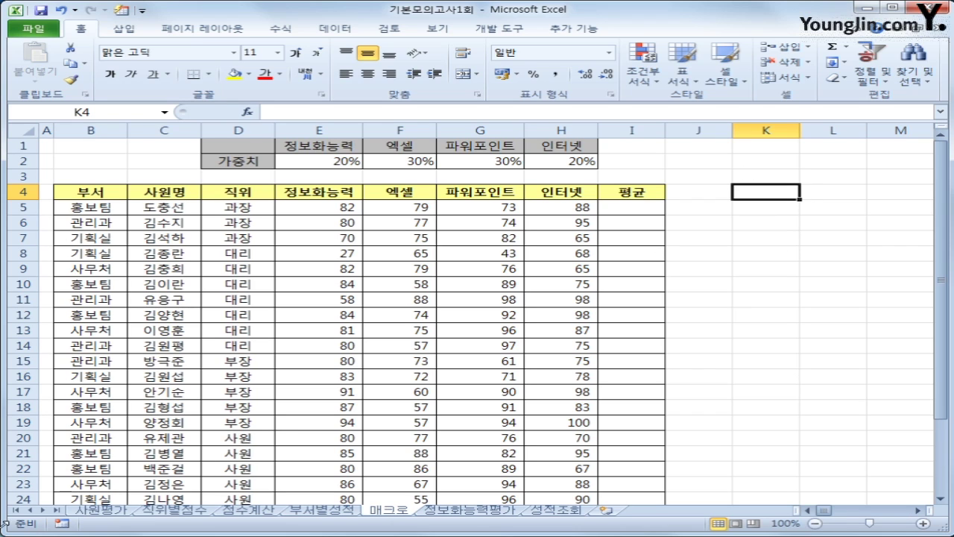
left_click(62, 525)
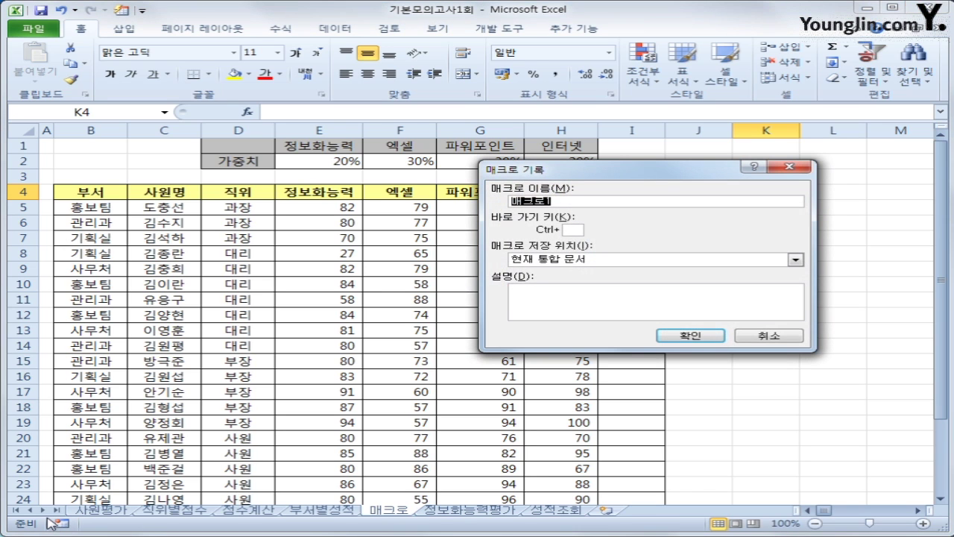
type("평균")
left_click(705, 335)
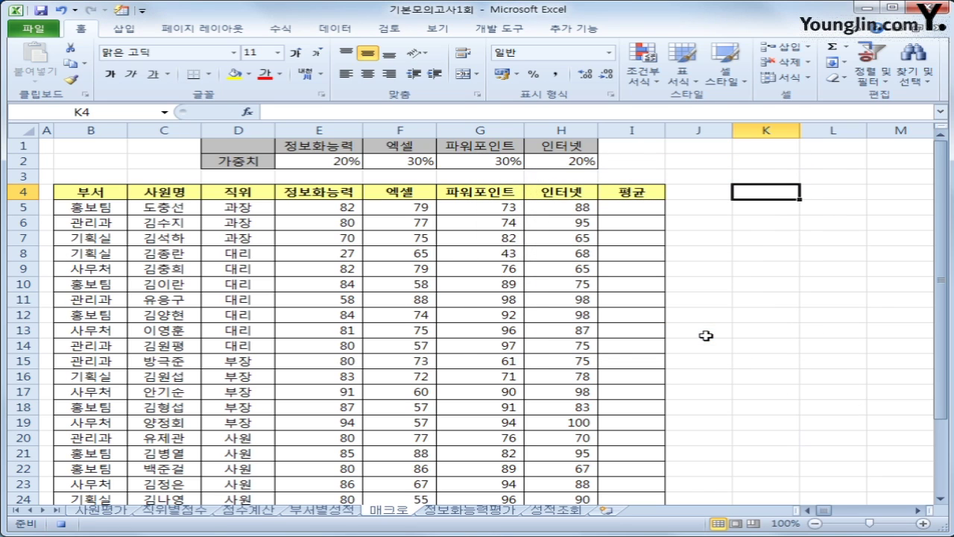
Enter the weighted average formula =SUMPRODUCT(E5:H5,$E$2:$H$2) in cell I5 of the 평균 column
left_click(635, 211)
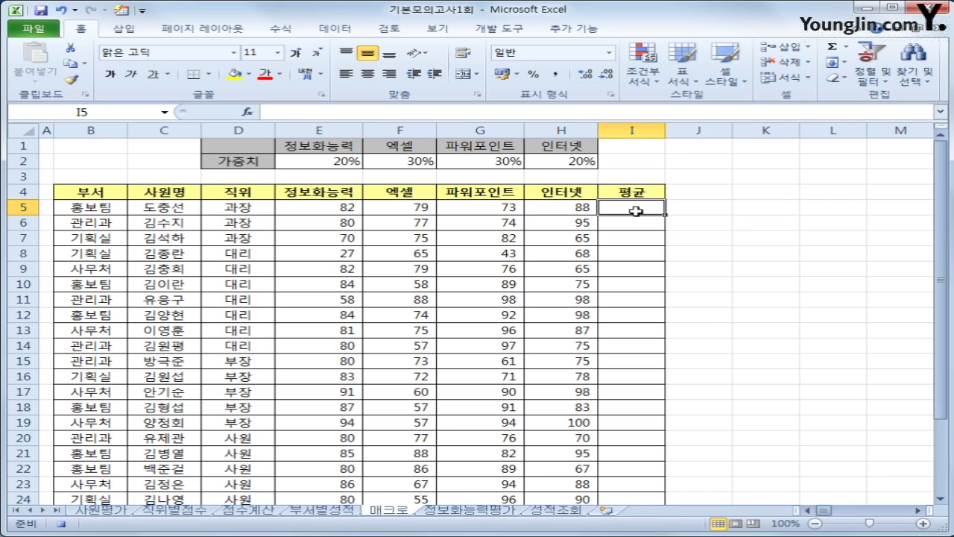
type("=")
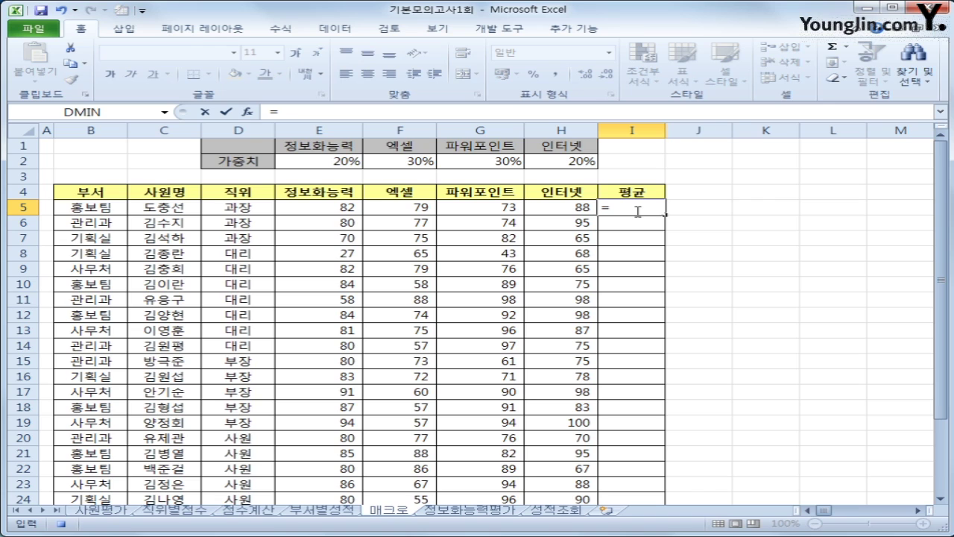
type("ㄴ")
key("BackSpace")
type("sum")
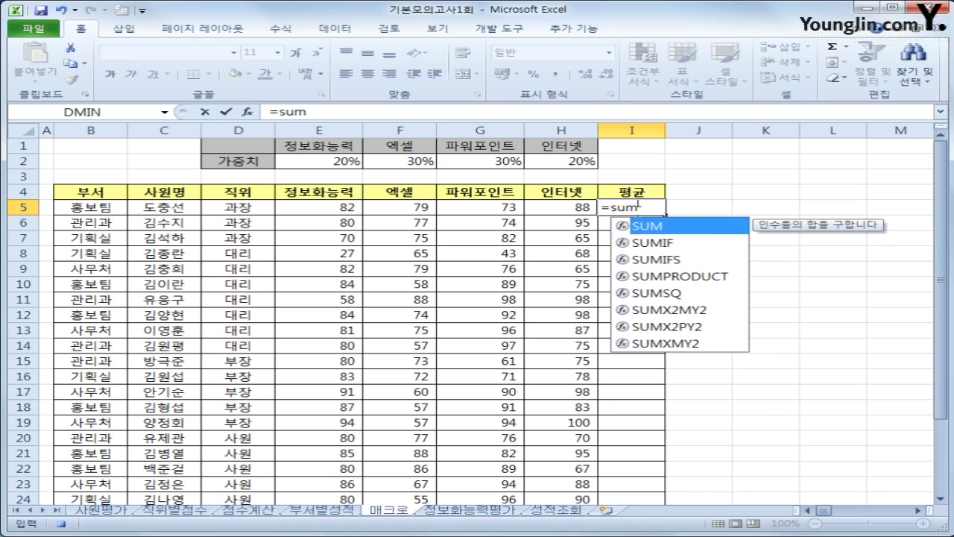
key("Down")
key("Down")
key("Down")
key("Tab")
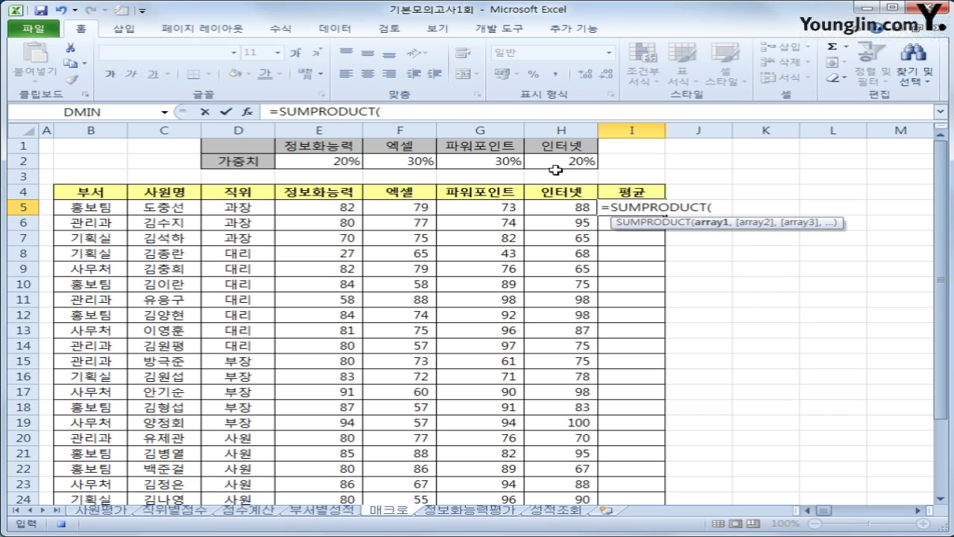
left_click(331, 206)
left_click_drag(331, 205, 557, 207)
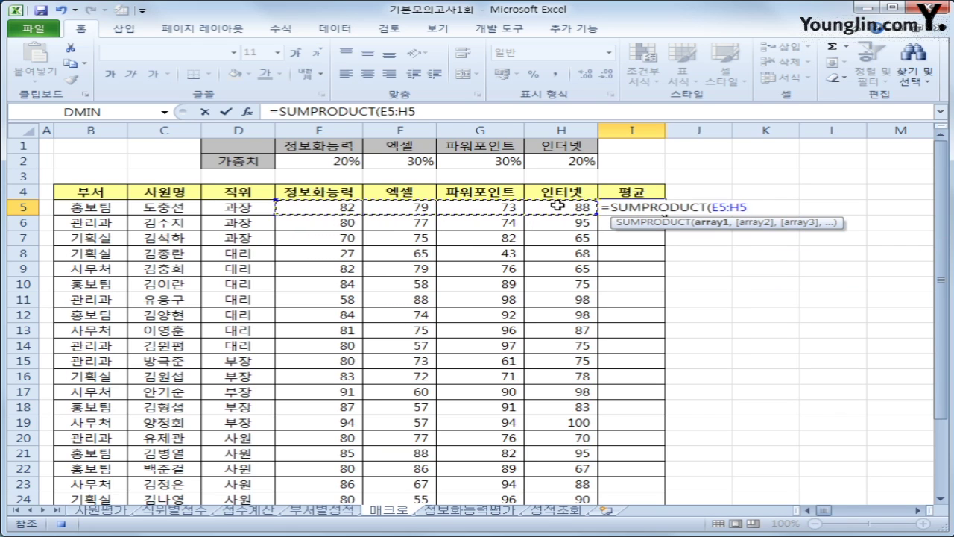
type(",")
left_click_drag(328, 159, 558, 159)
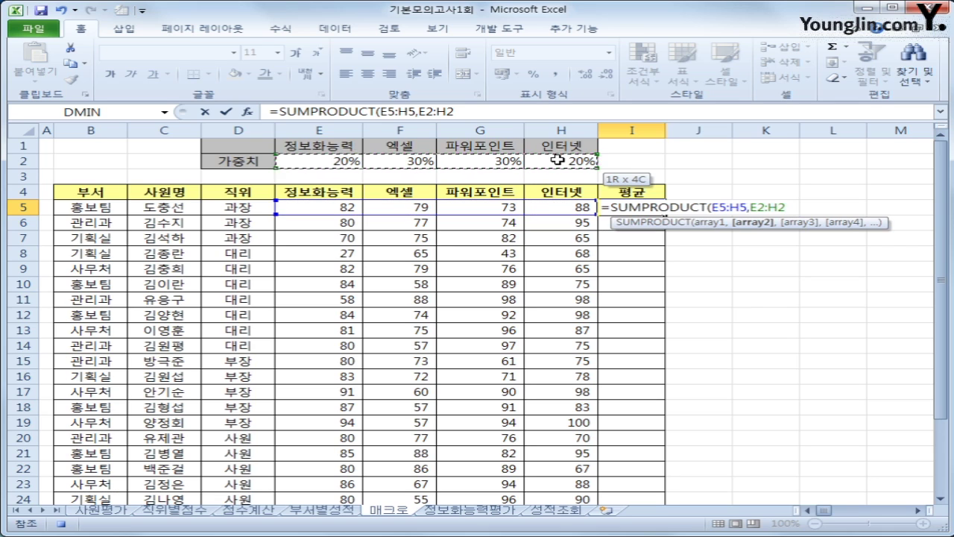
key("F4")
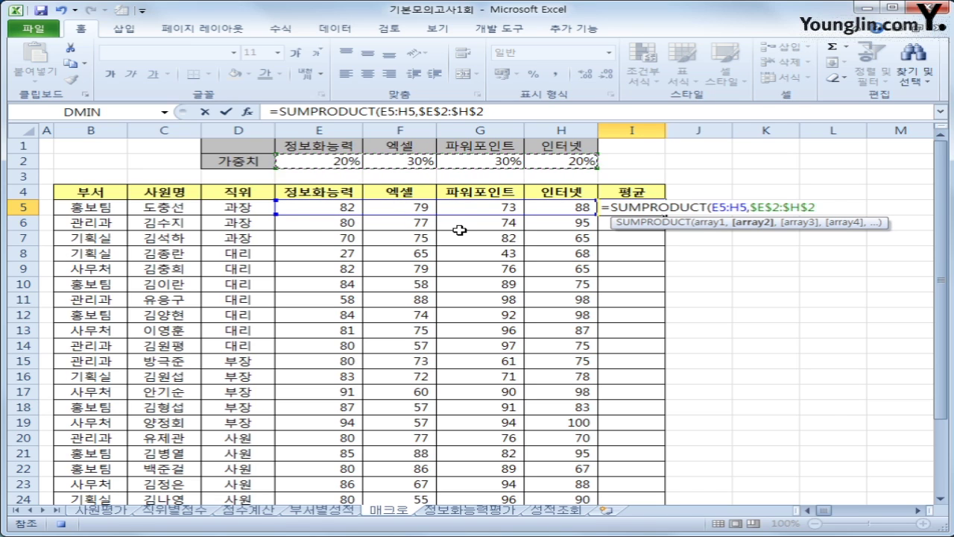
type(")")
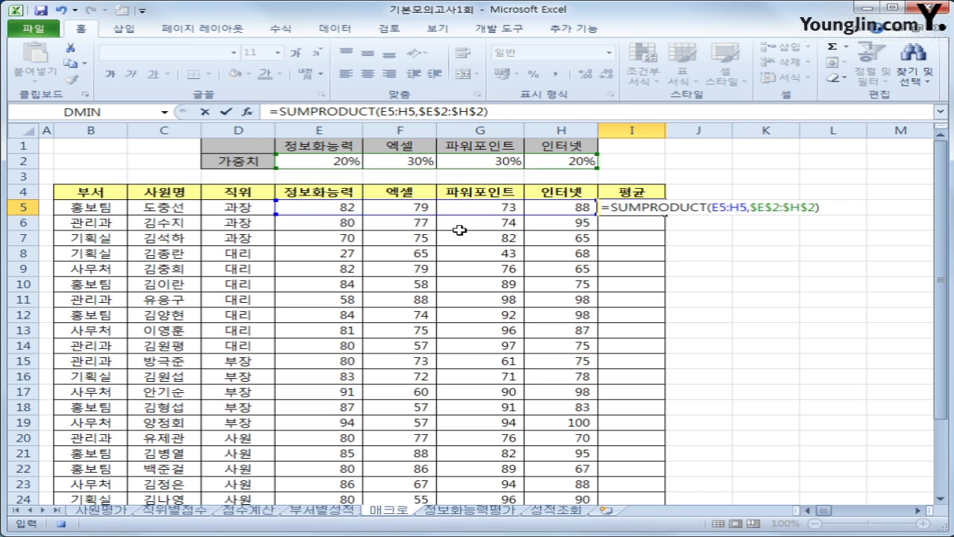
key("Return")
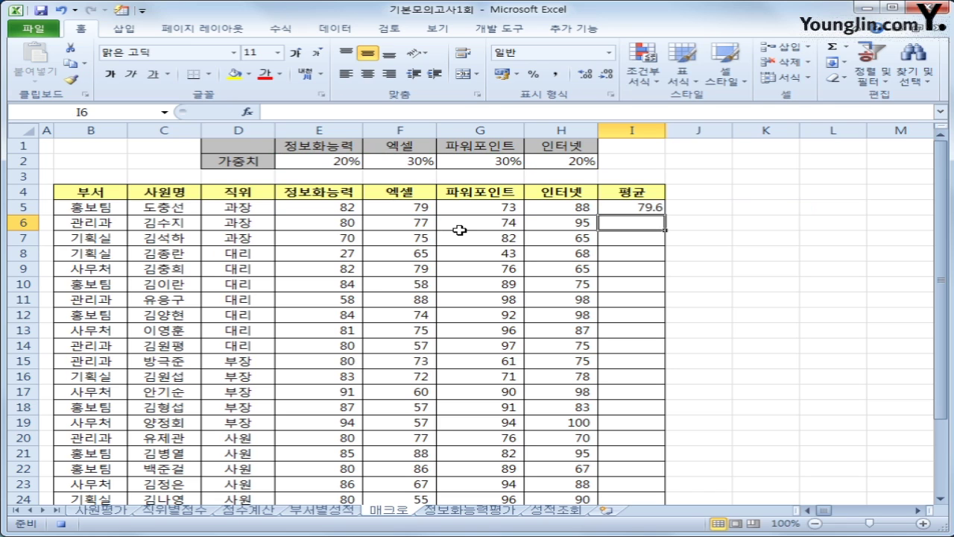
Fill the I5 formula down the 평균 column to I26 and stop recording the macro
left_click(656, 208)
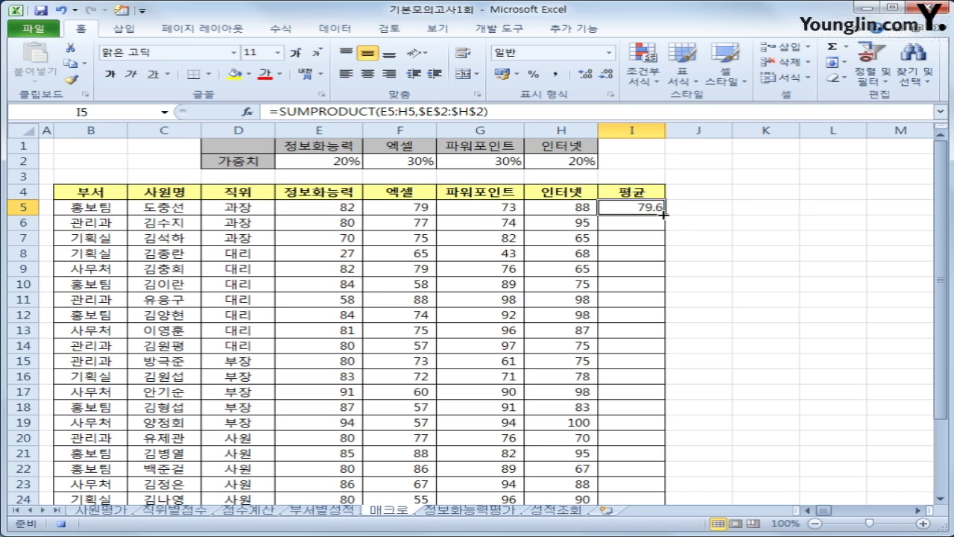
double_click(664, 214)
scroll(709, 330, "down", 3)
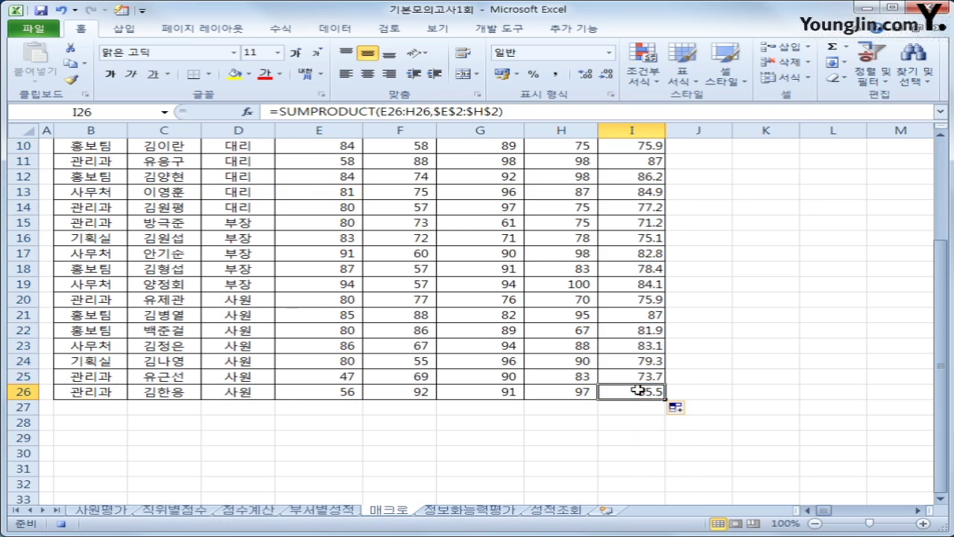
left_click(638, 390)
scroll(225, 469, "up", 2)
Draw a rectangle (직사각형) about 3.81 cm wide and 1.16 cm high over K4:L5 and label it 평균
left_click(116, 31)
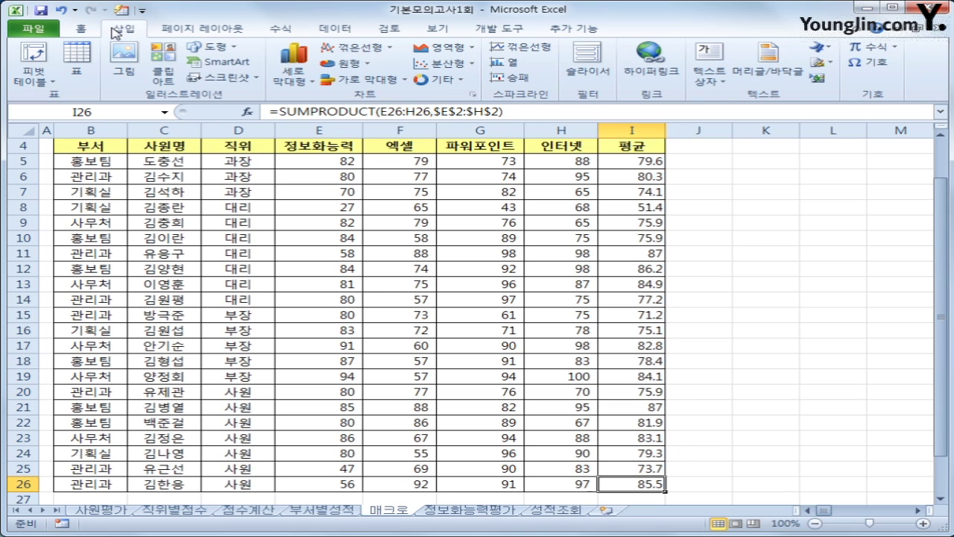
left_click(218, 47)
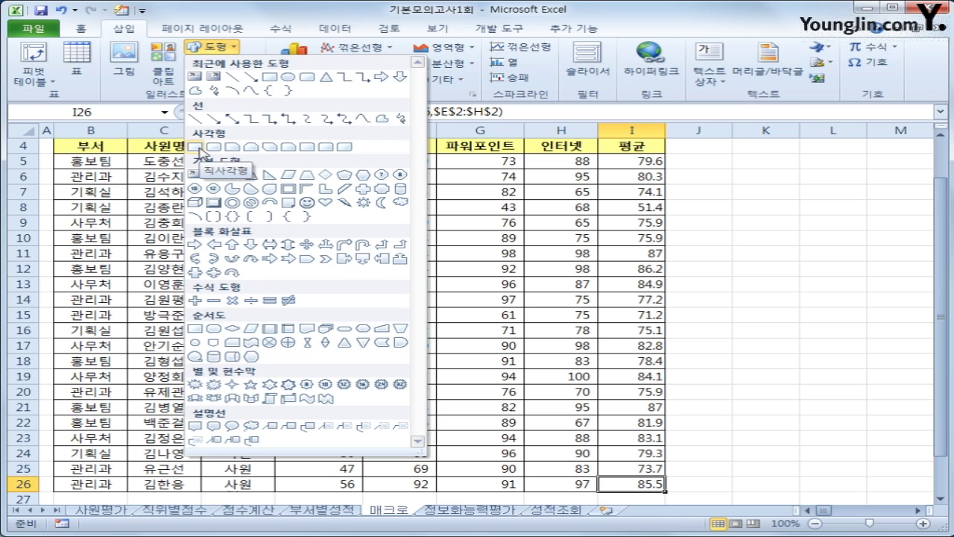
left_click(197, 148)
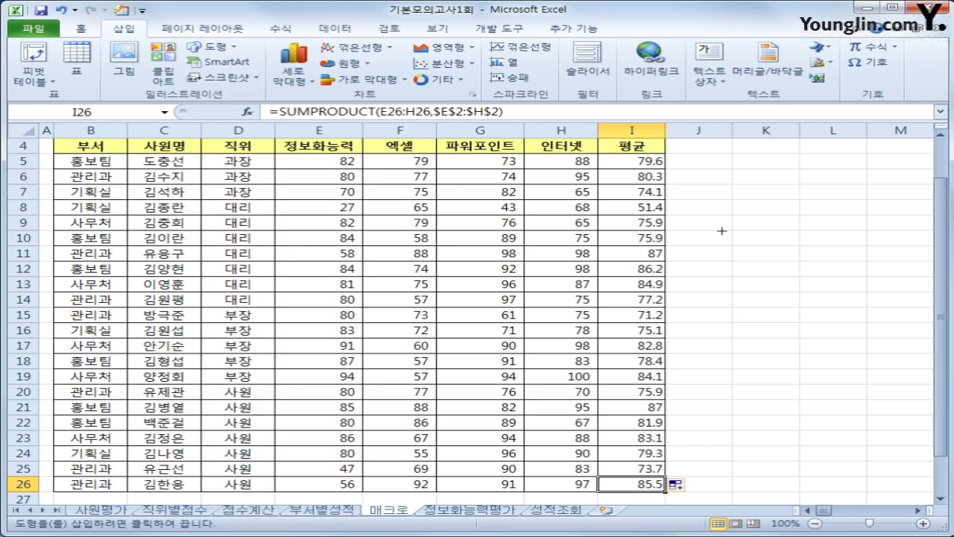
scroll(733, 183, "up", 1)
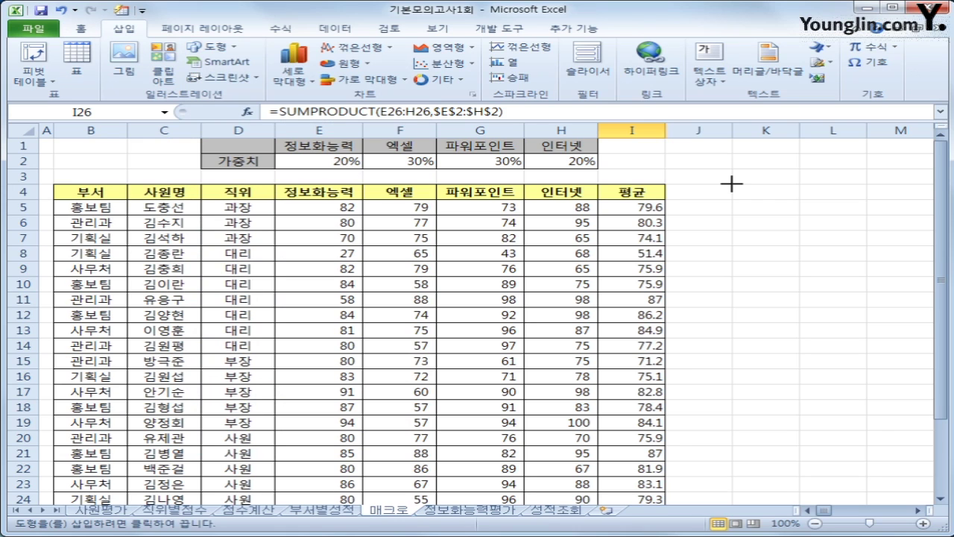
left_click_drag(732, 184, 847, 209)
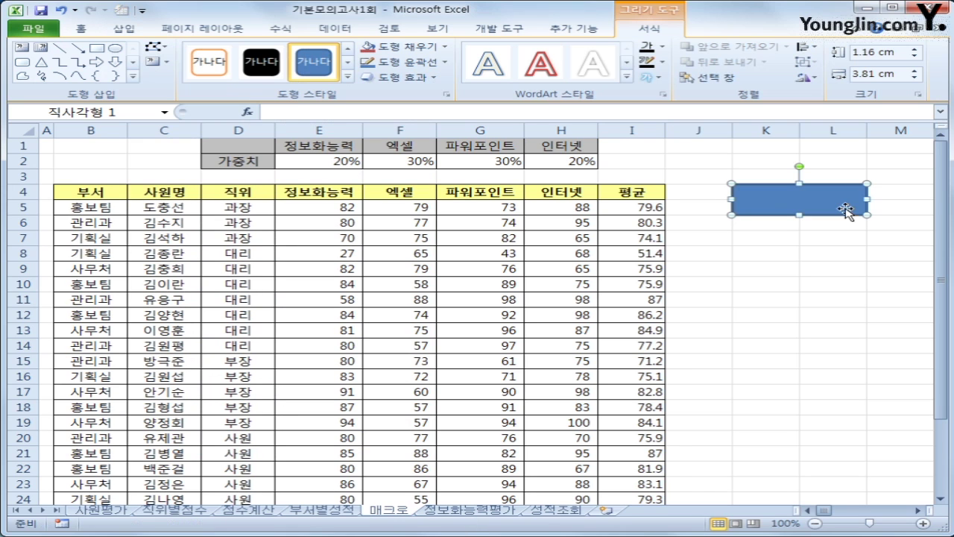
left_click(766, 208)
type("평균")
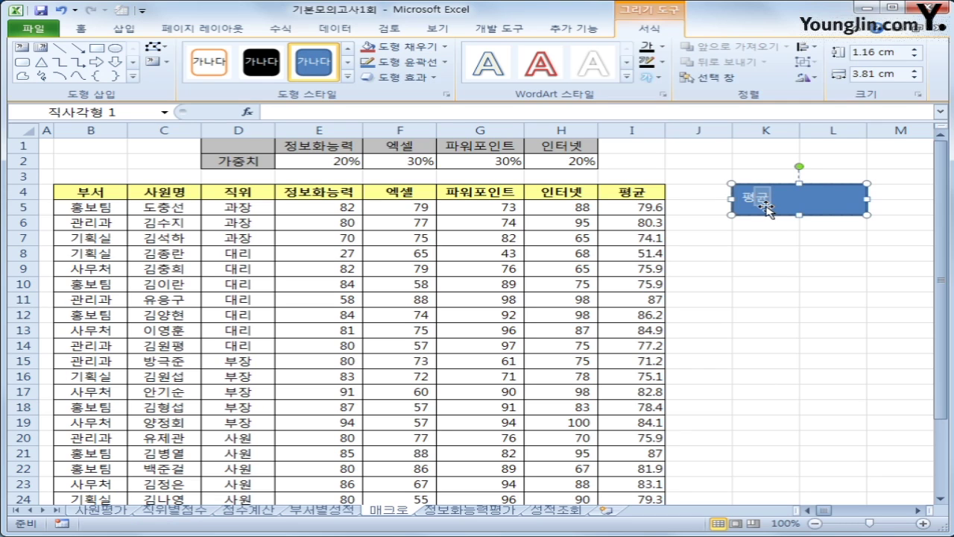
key("Escape")
Set the rectangle's text font to 굴림 with size 15
right_click(788, 198)
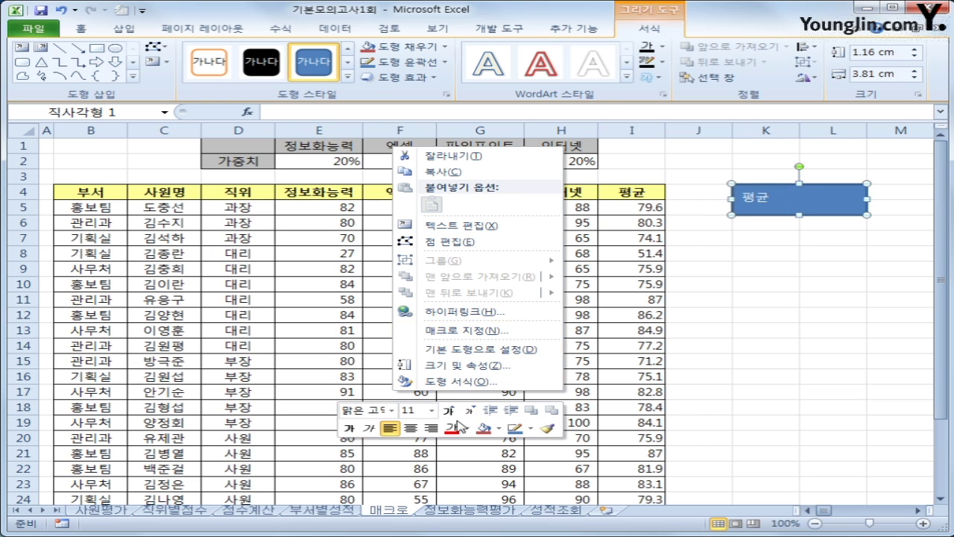
left_click(392, 411)
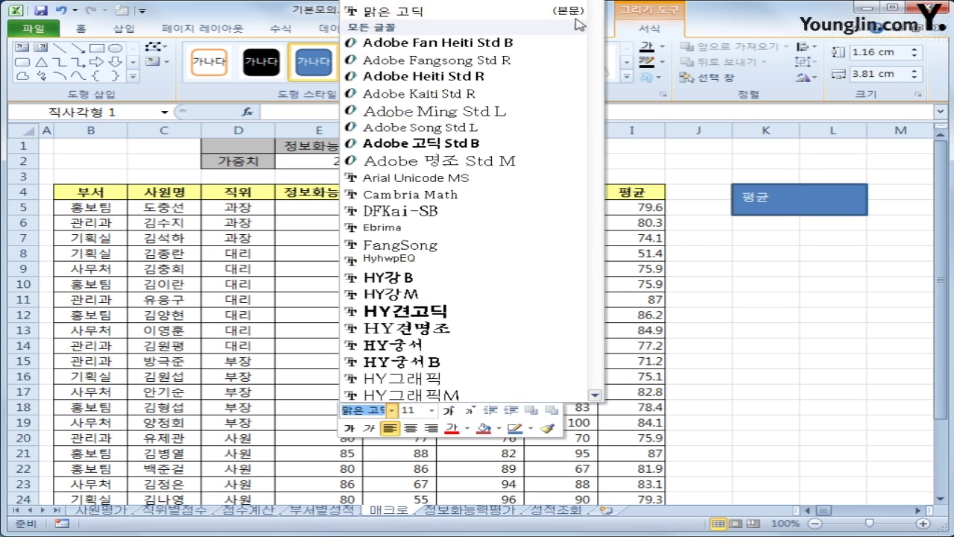
scroll(579, 37, "down", 15)
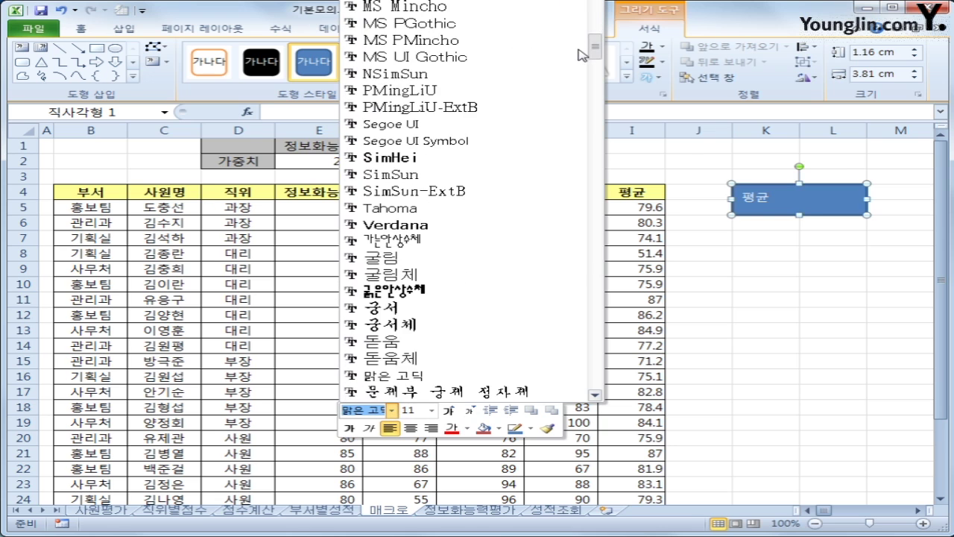
left_click(437, 260)
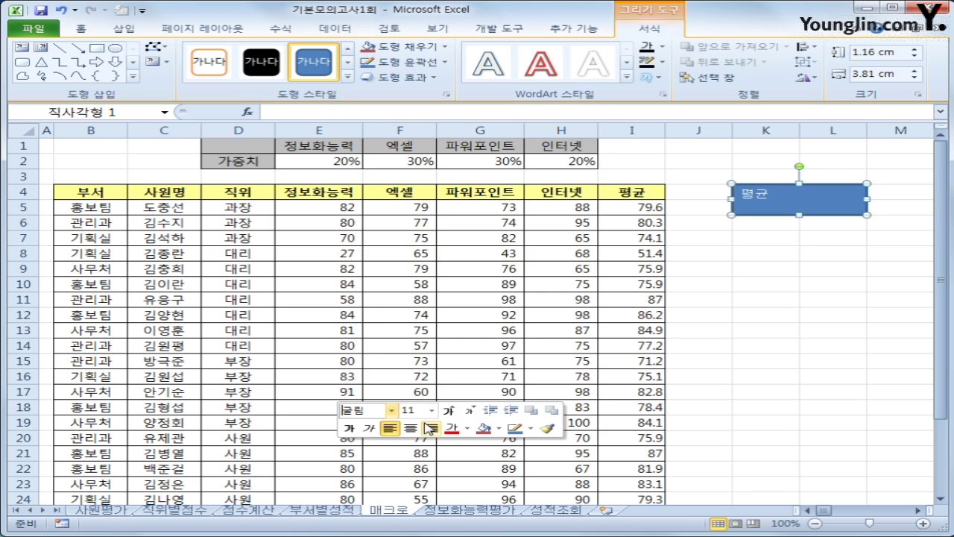
key("Tab")
type("15")
key("Return")
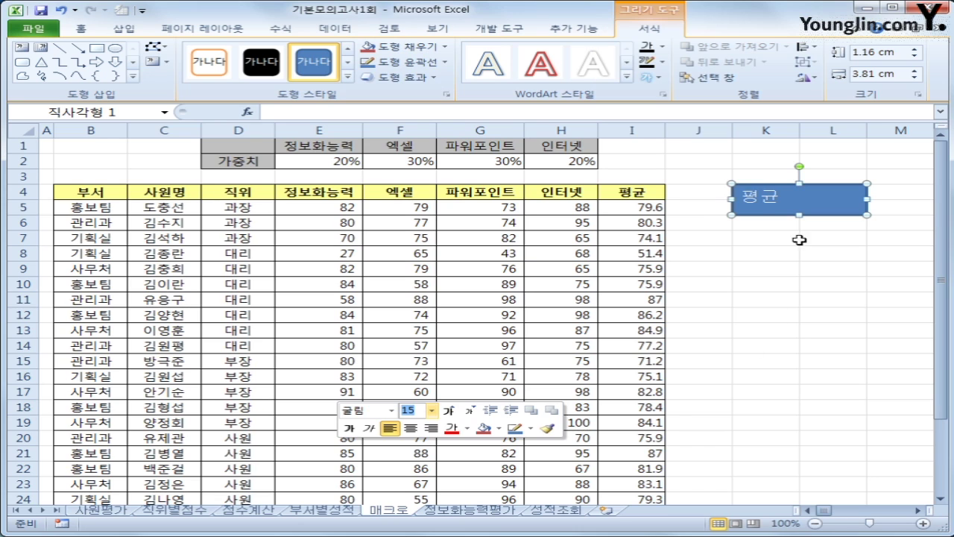
Center the 평균 text in the rectangle both vertically and horizontally
left_click(80, 32)
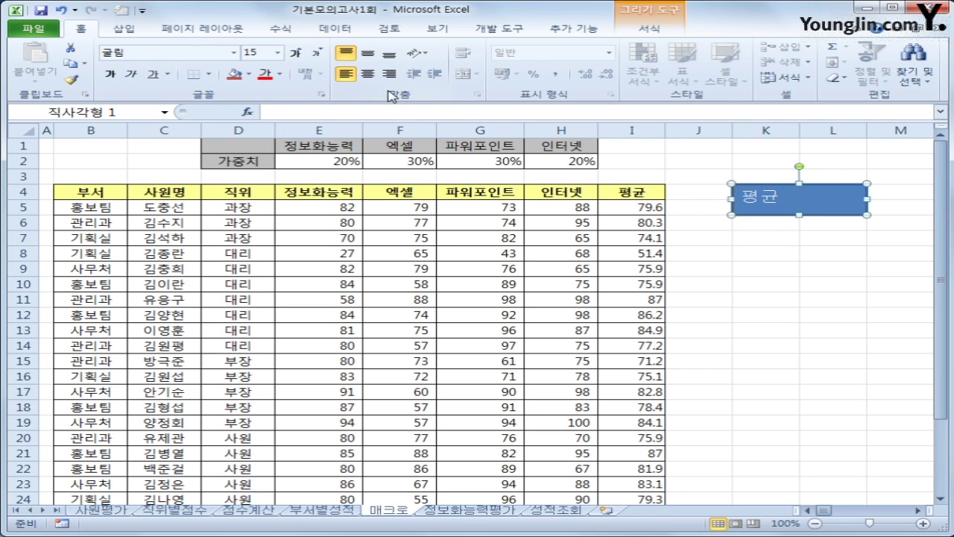
left_click(368, 54)
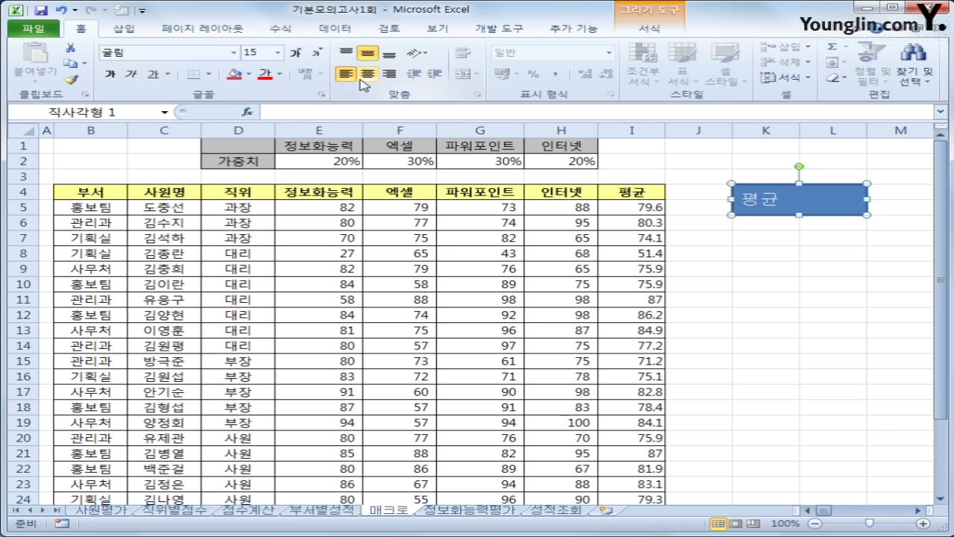
left_click(367, 73)
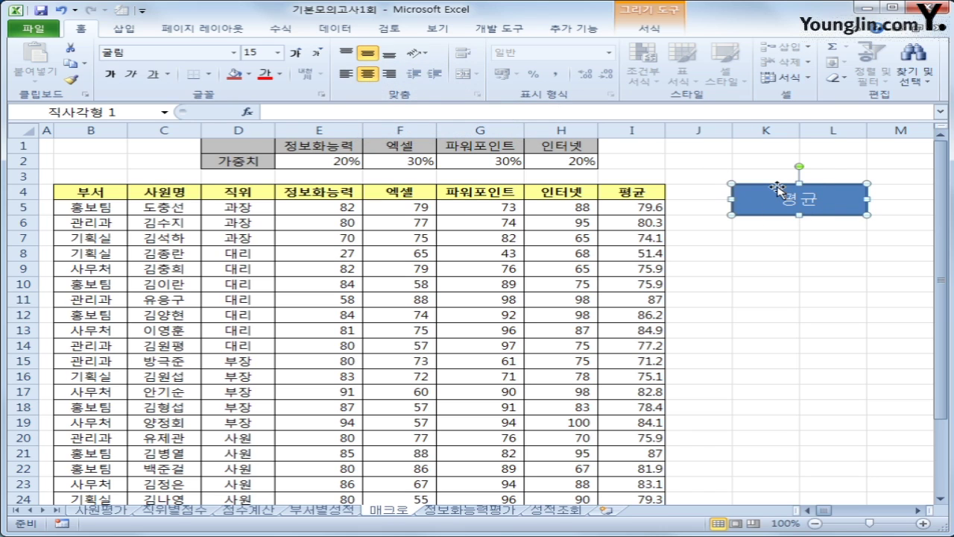
Assign the 평균 macro to the rectangle (매크로 지정) and deselect the shape
key("shift+F10")
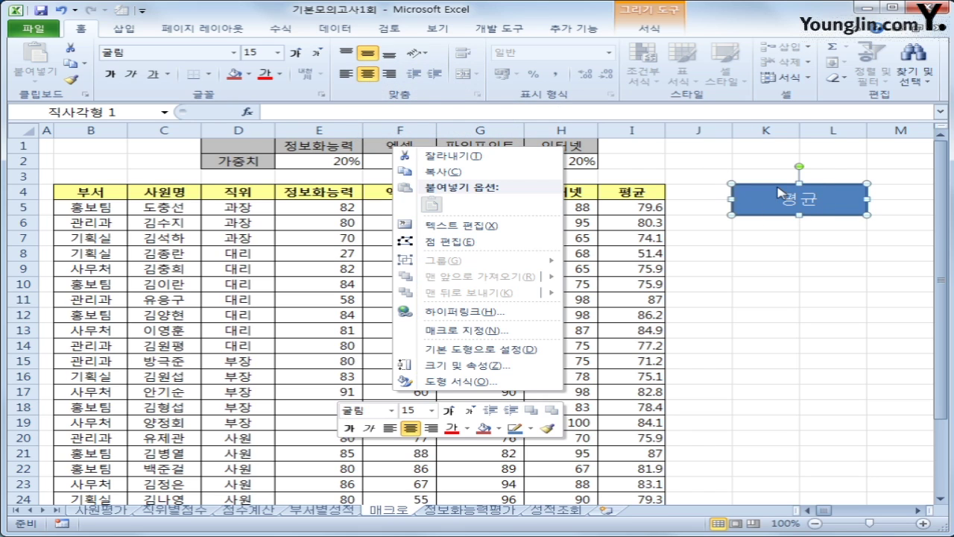
left_click(515, 330)
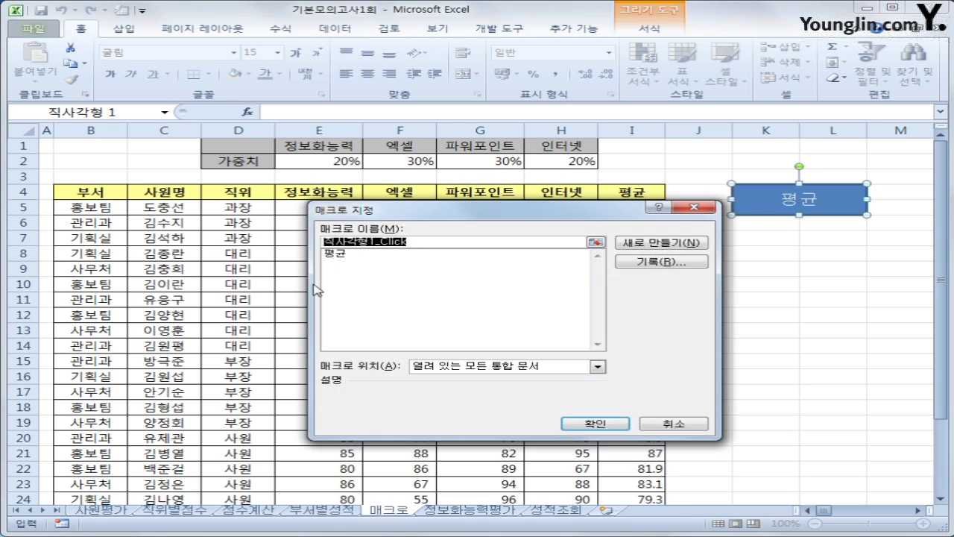
left_click(347, 255)
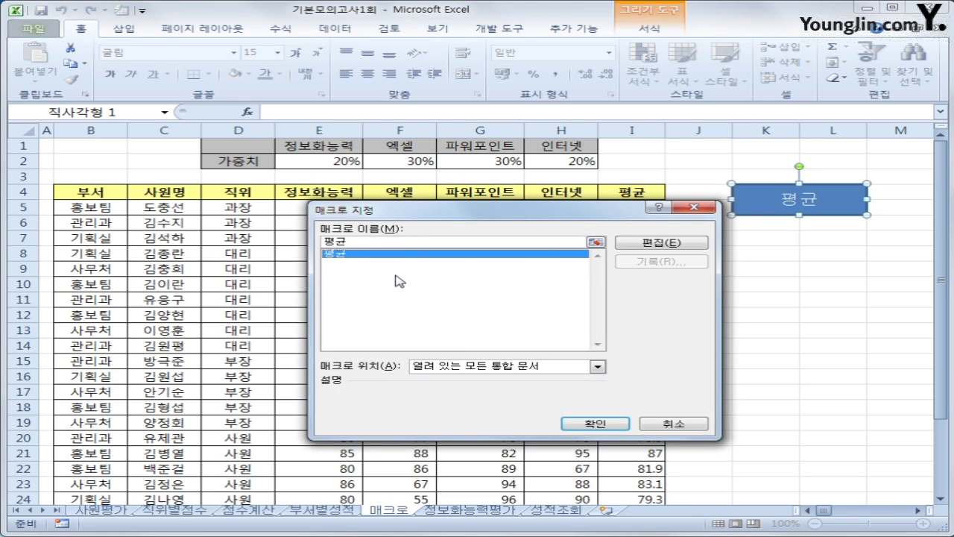
left_click(580, 422)
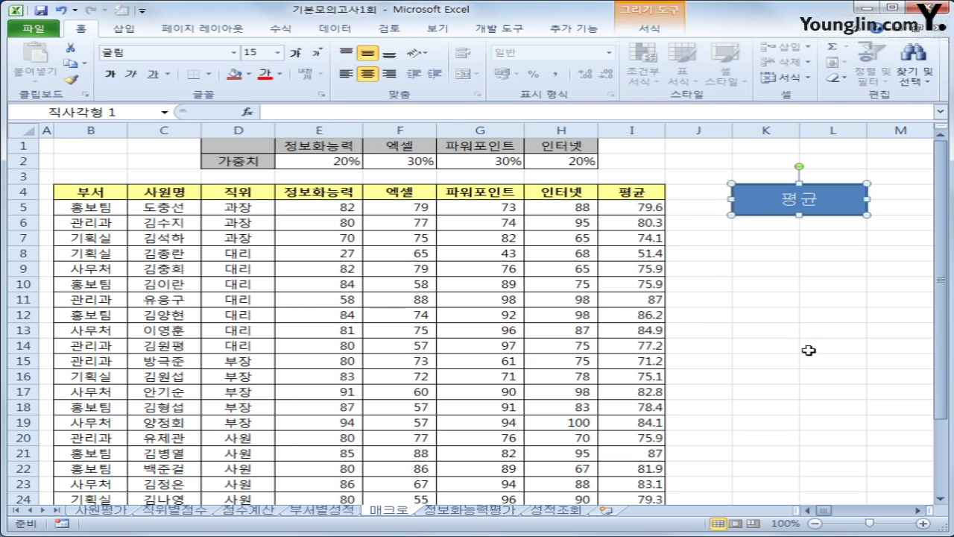
left_click(900, 330)
left_click(759, 260)
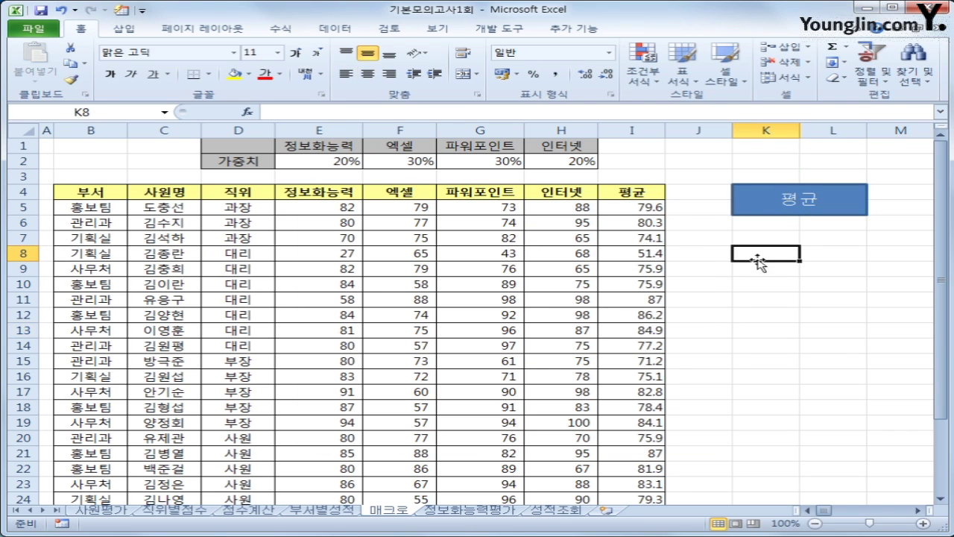
Clear the averages in I5:I26 and run the 평균 macro from the rectangle to refill them
left_click_drag(634, 208, 626, 484)
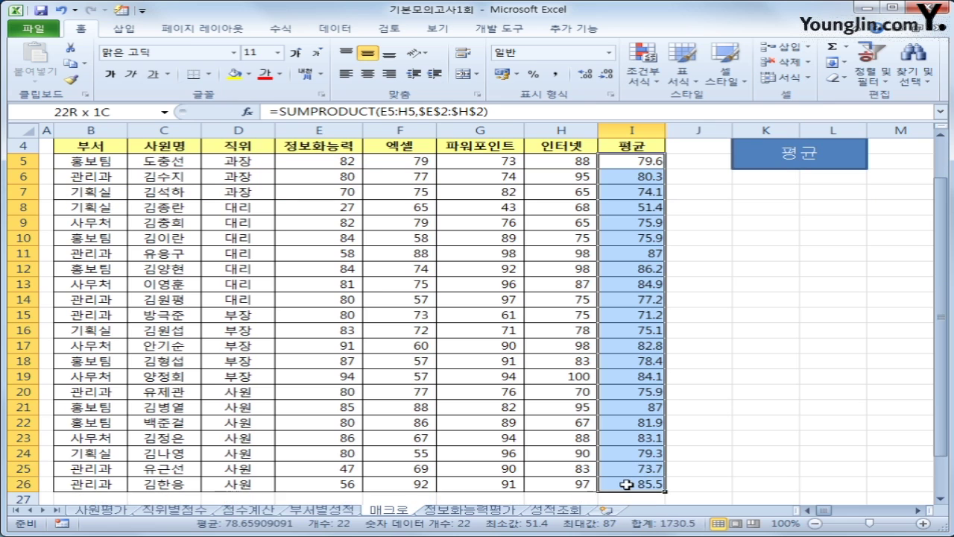
key("Delete")
scroll(730, 328, "up", 1)
left_click(765, 211)
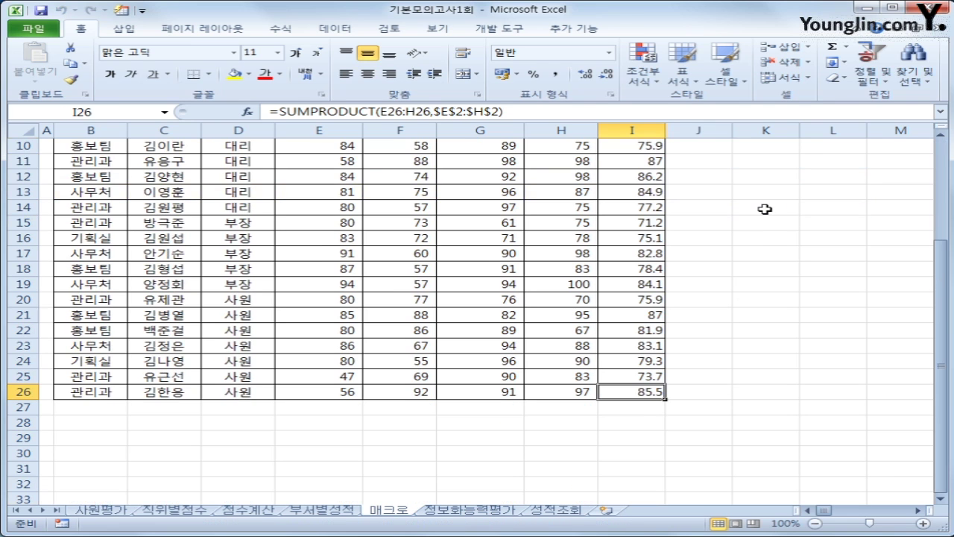
scroll(724, 239, "up", 3)
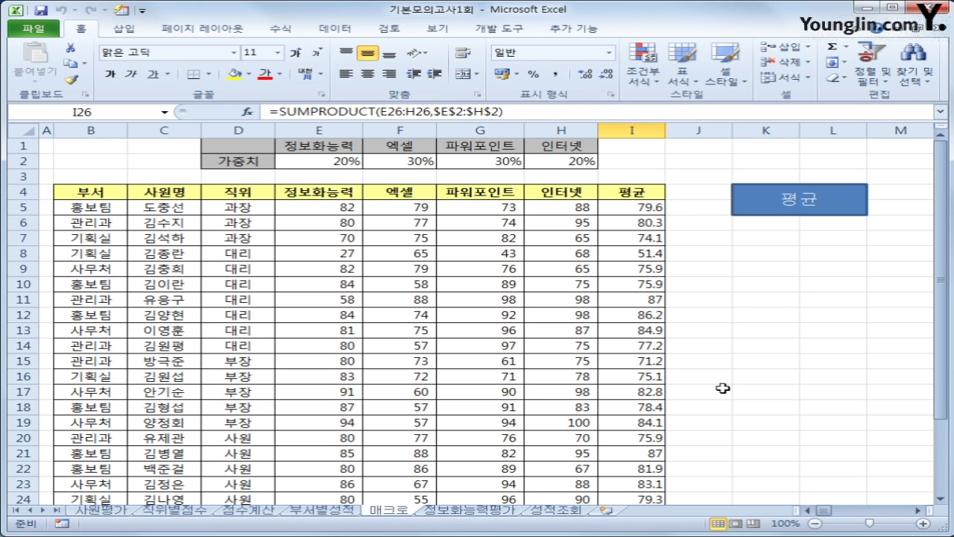
Switch the rows and columns (행/열 전환) of the chart on the 정보화능력평가 sheet
left_click(504, 509)
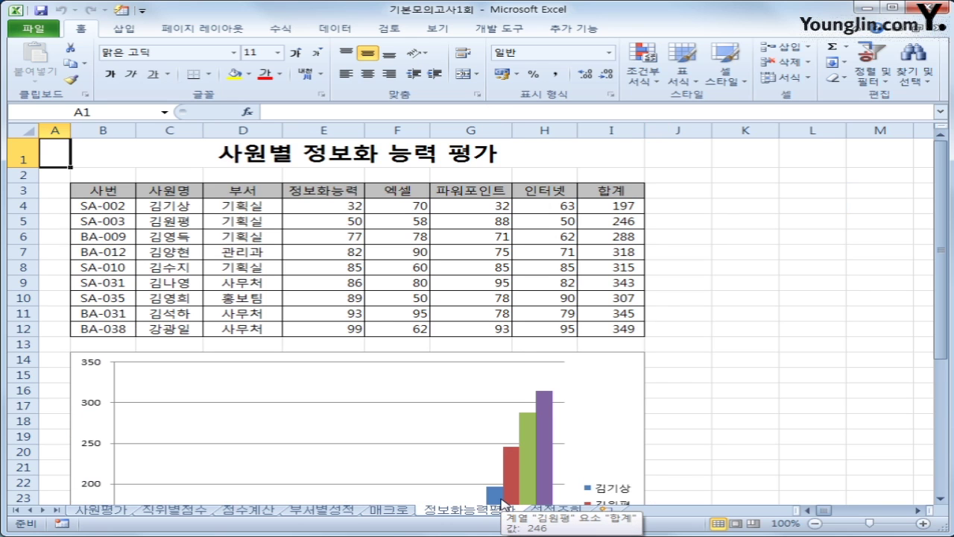
left_click(601, 378)
scroll(601, 403, "down", 4)
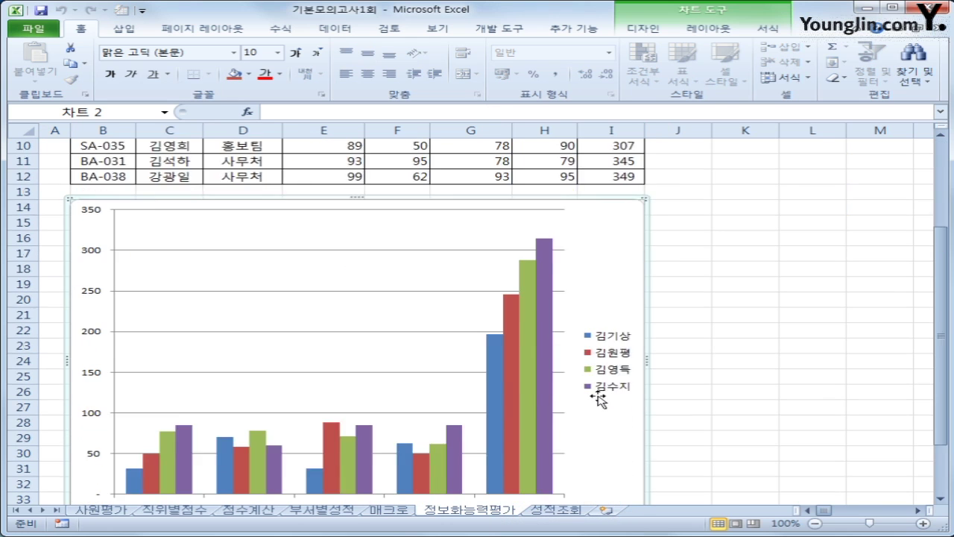
scroll(599, 399, "up", 4)
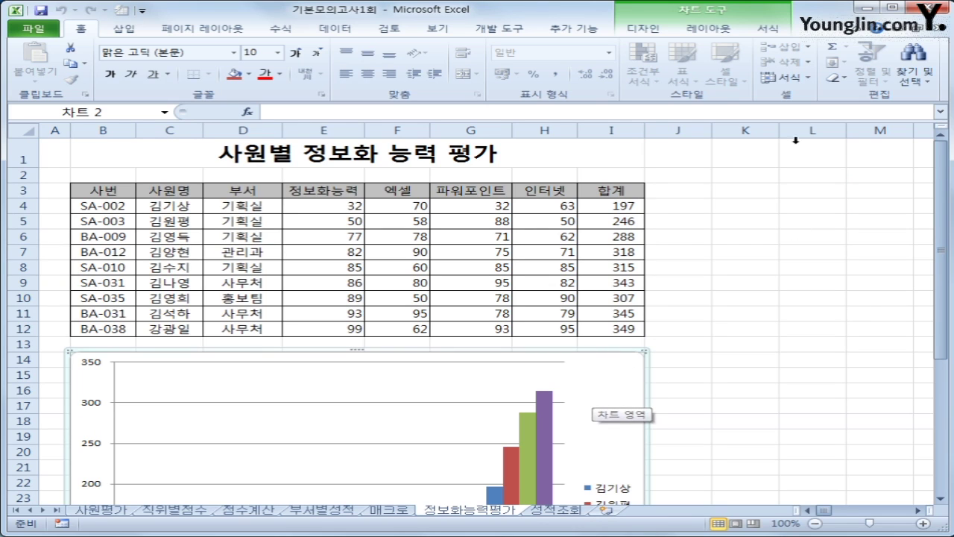
left_click(639, 30)
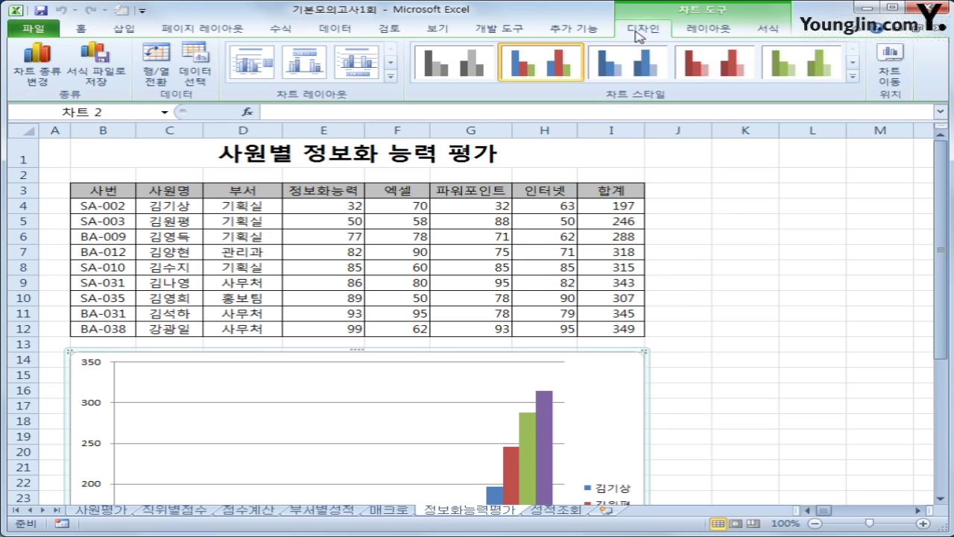
left_click(156, 66)
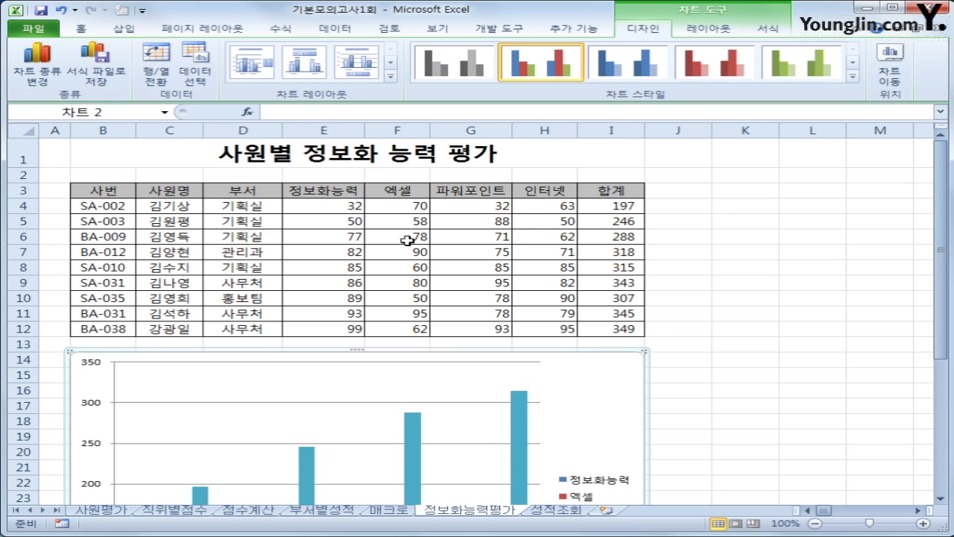
Delete the 정보화능력 series from the chart
scroll(409, 243, "down", 2)
scroll(365, 419, "down", 2)
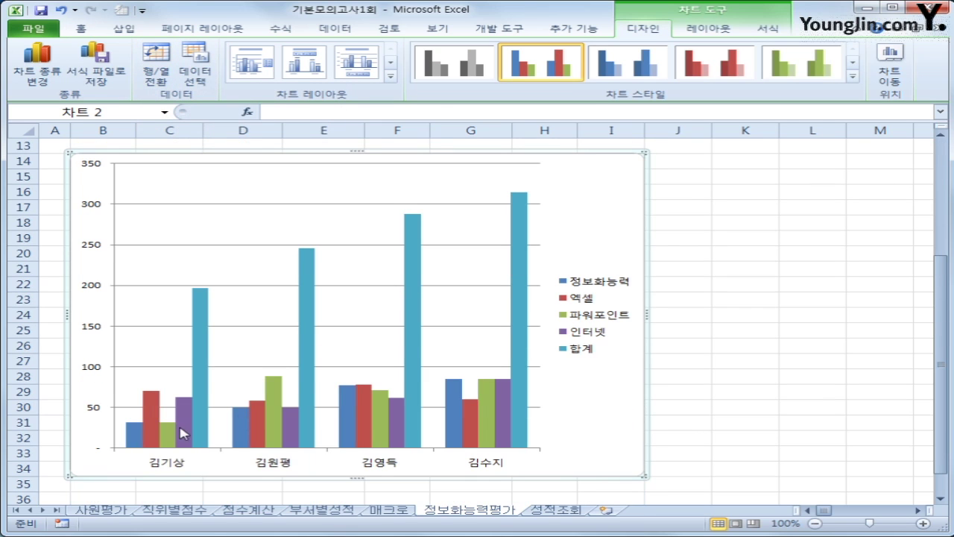
left_click(135, 435)
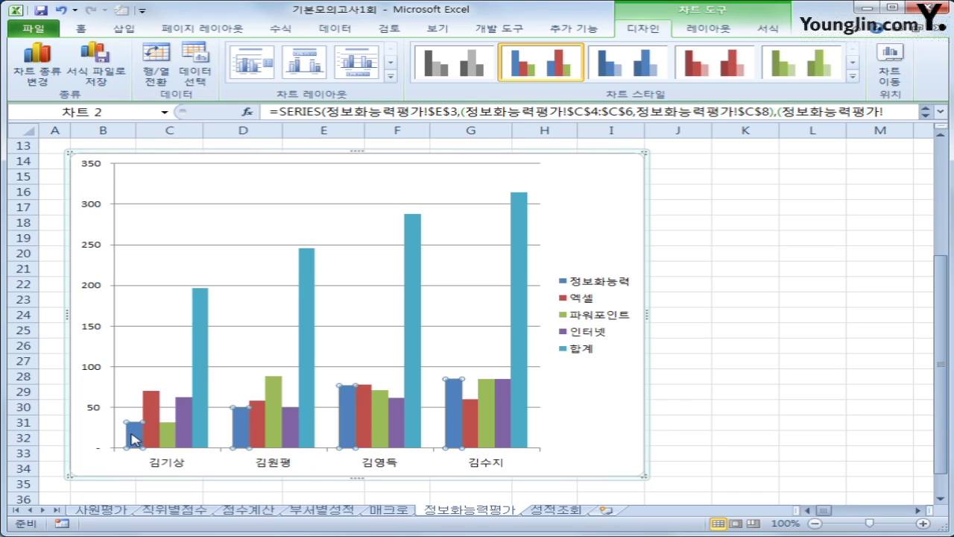
key("Delete")
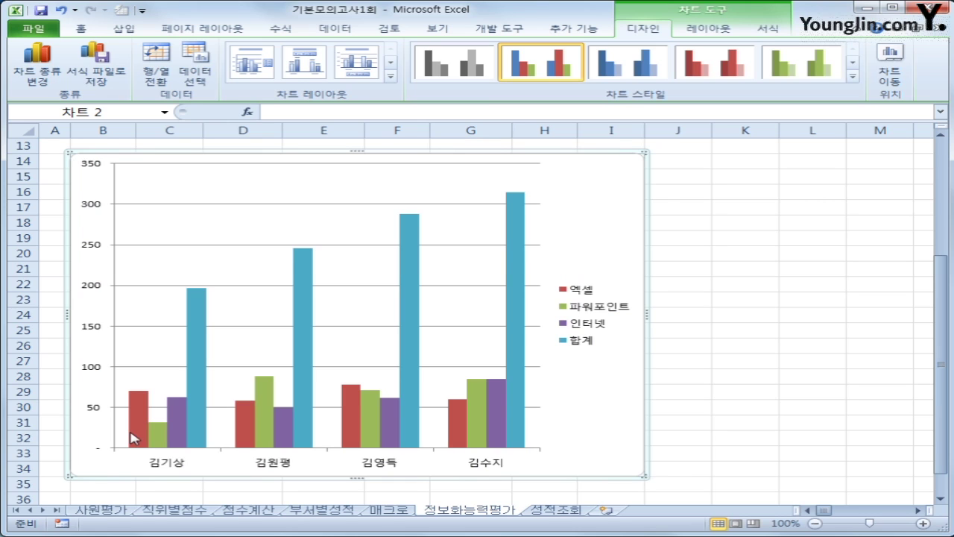
Change the 합계 series to a line chart with markers (꺾은선형)
right_click(196, 320)
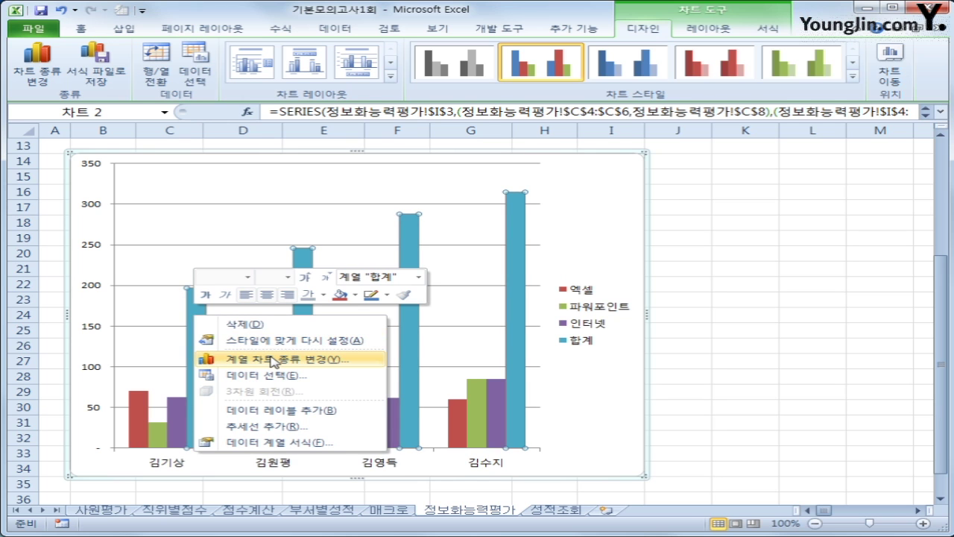
left_click(274, 362)
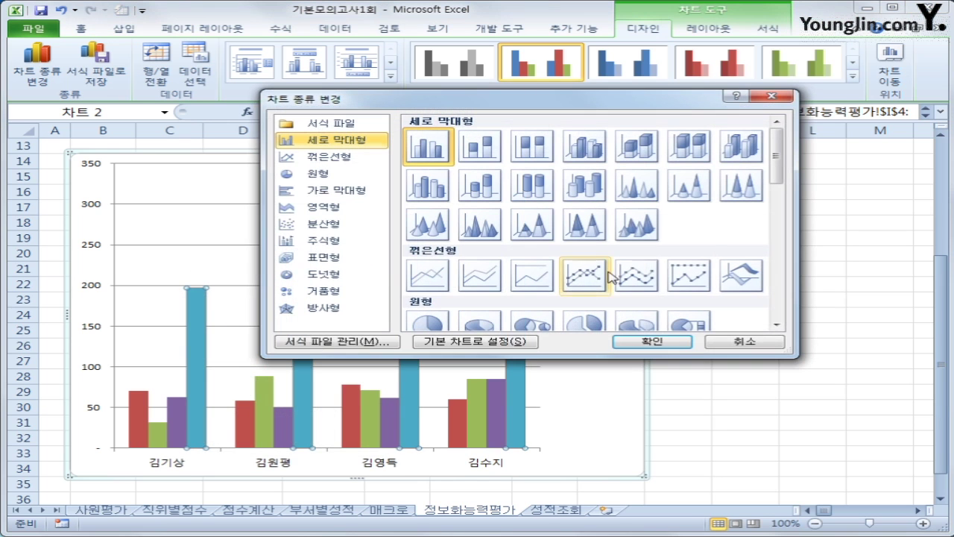
left_click(597, 278)
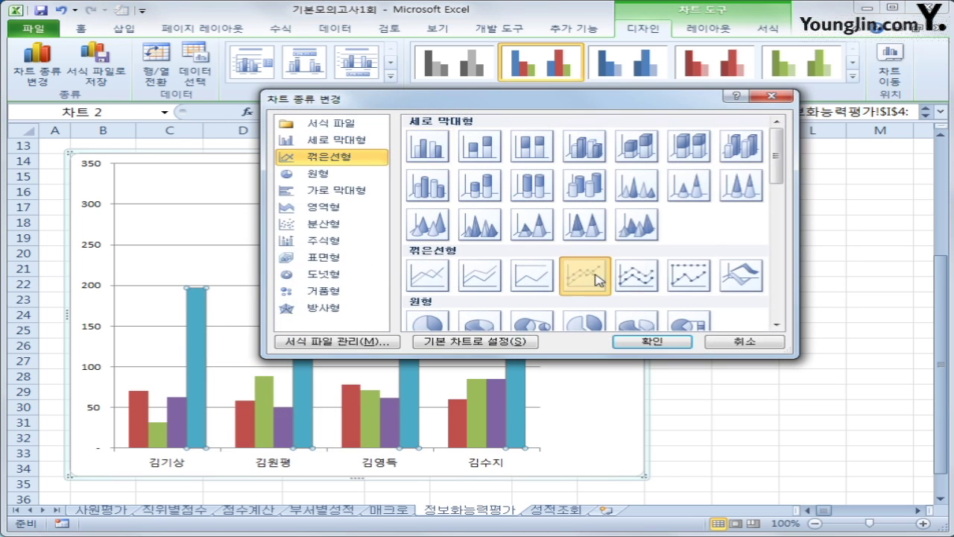
left_click(658, 343)
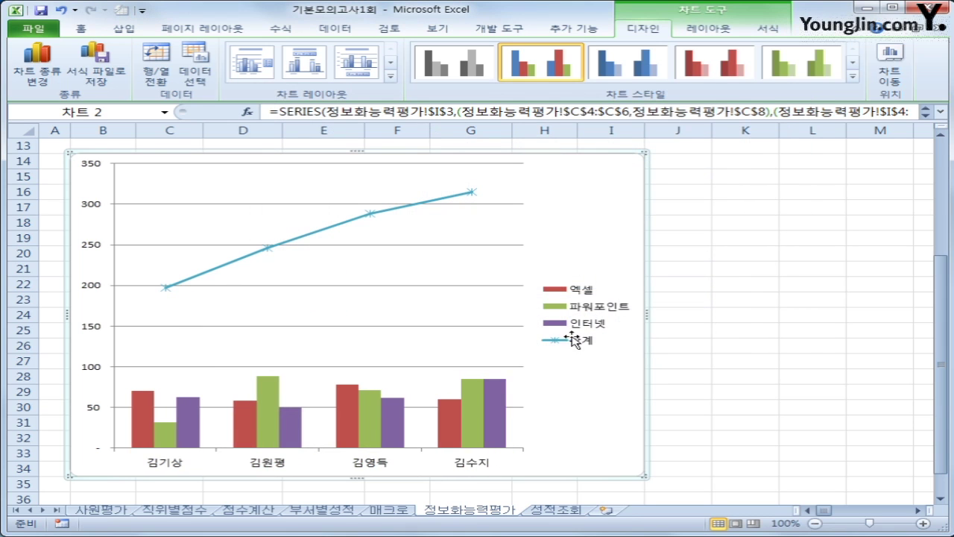
Plot the 합계 line series on the secondary axis (보조 축)
left_click(371, 214)
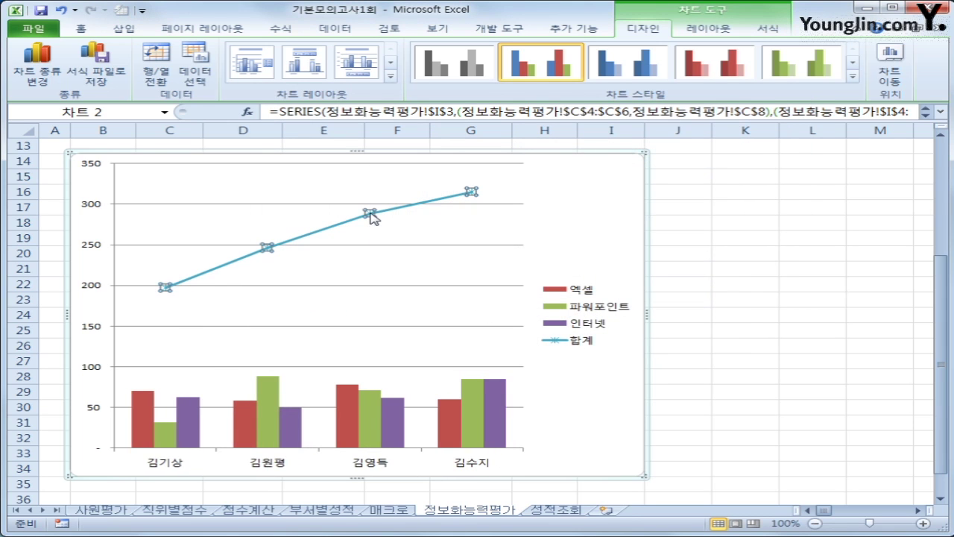
right_click(370, 214)
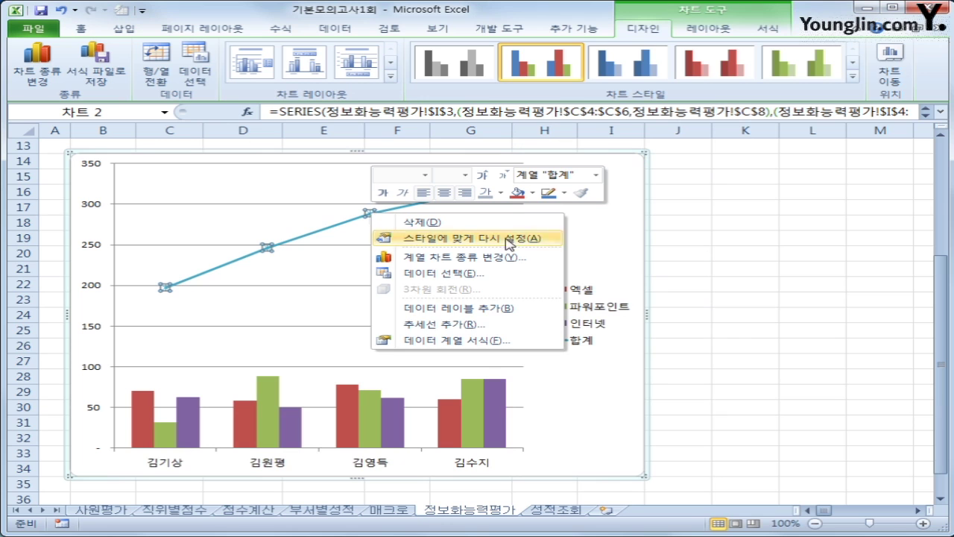
left_click(542, 341)
left_click(466, 165)
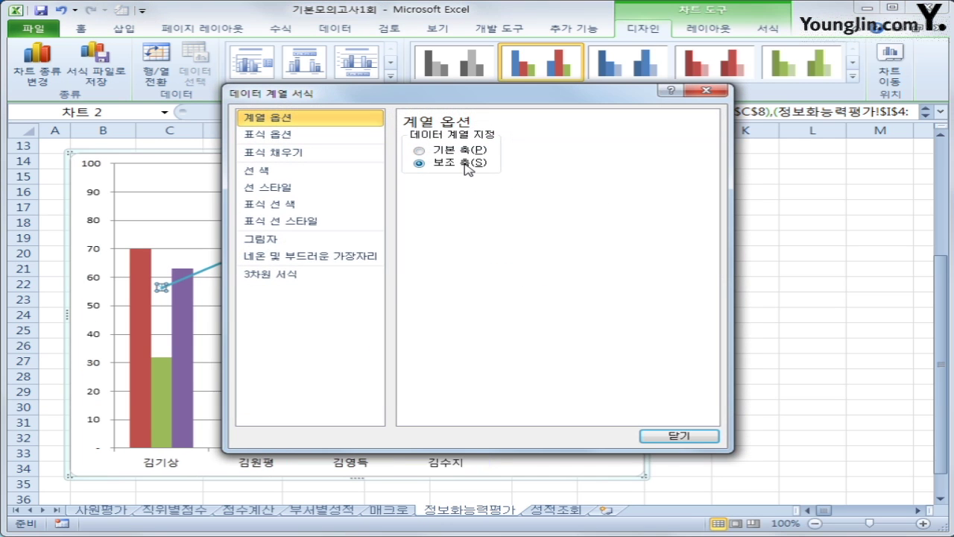
left_click(704, 437)
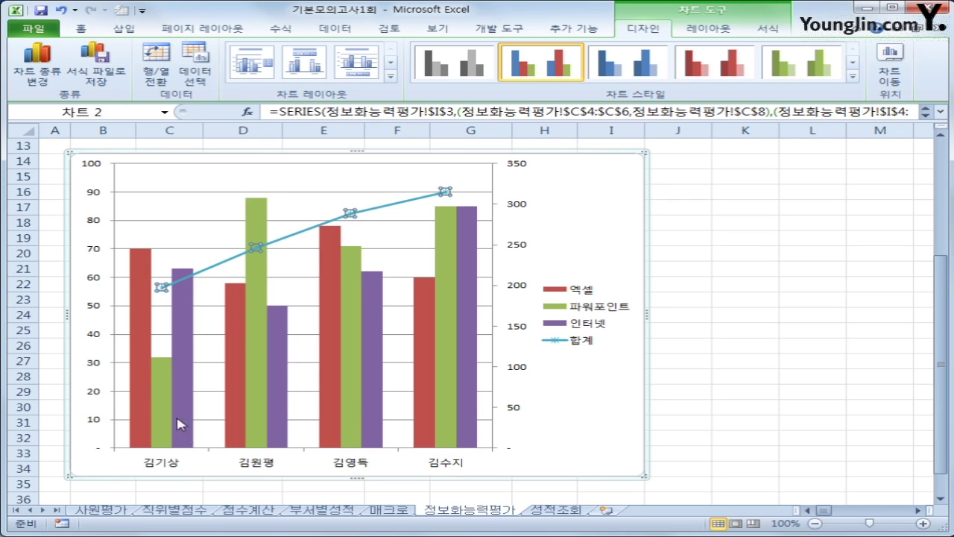
Add a linear trendline (선형 추세선) to the 엑셀 series
left_click(142, 311)
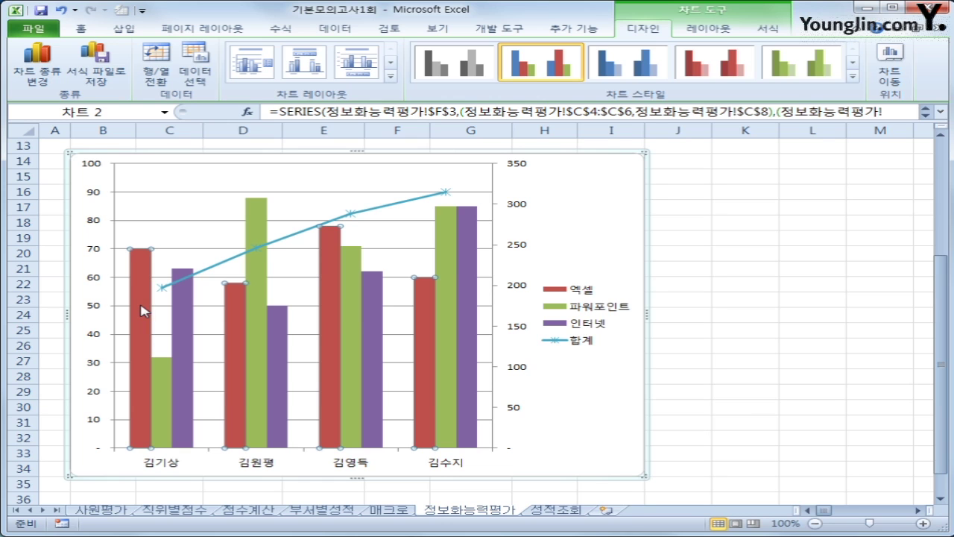
left_click(706, 34)
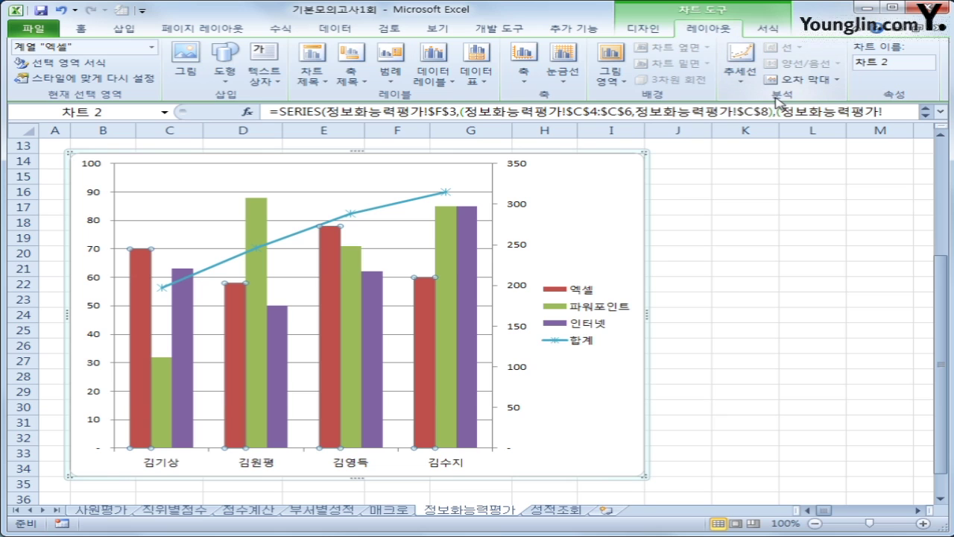
left_click(742, 82)
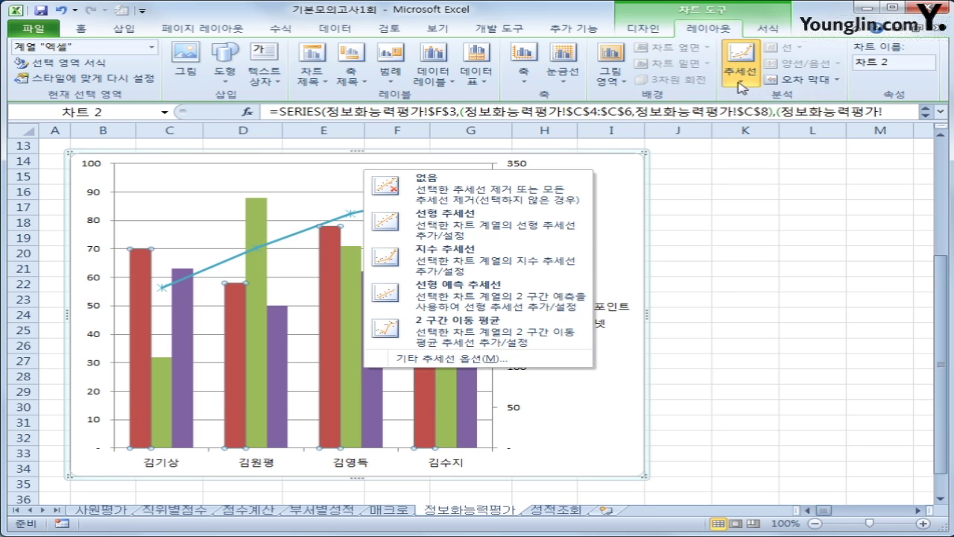
left_click(446, 227)
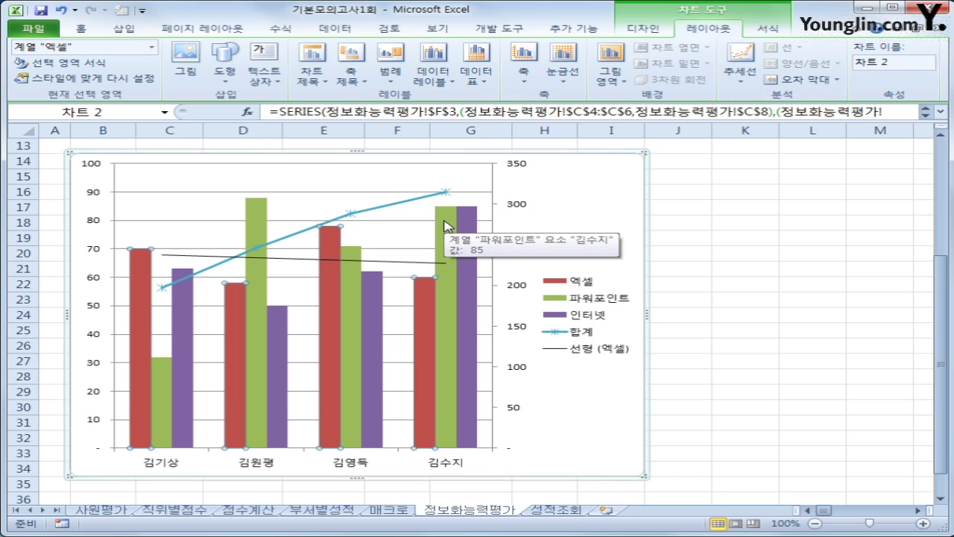
Add a chart title above the plot (차트 위) reading 기획실 정보화 평가
left_click(572, 222)
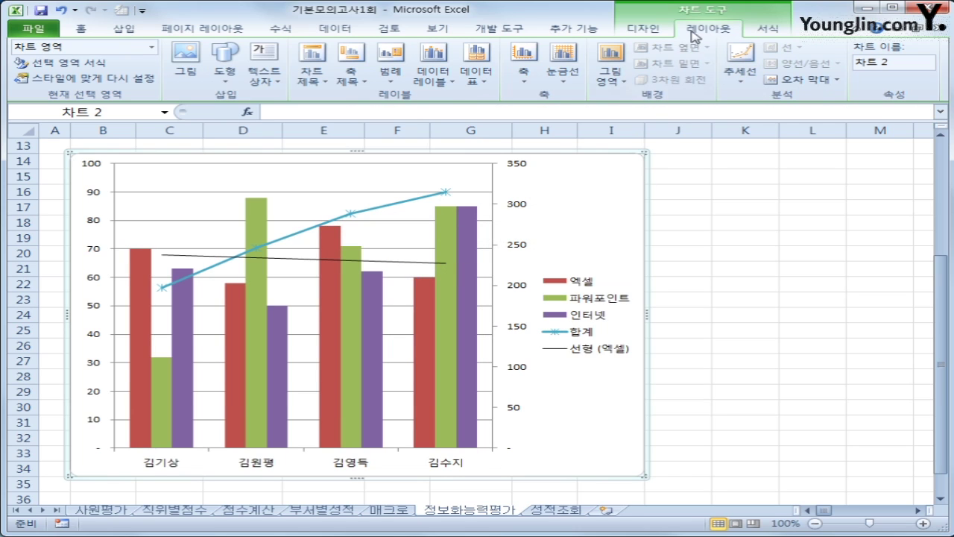
left_click(297, 84)
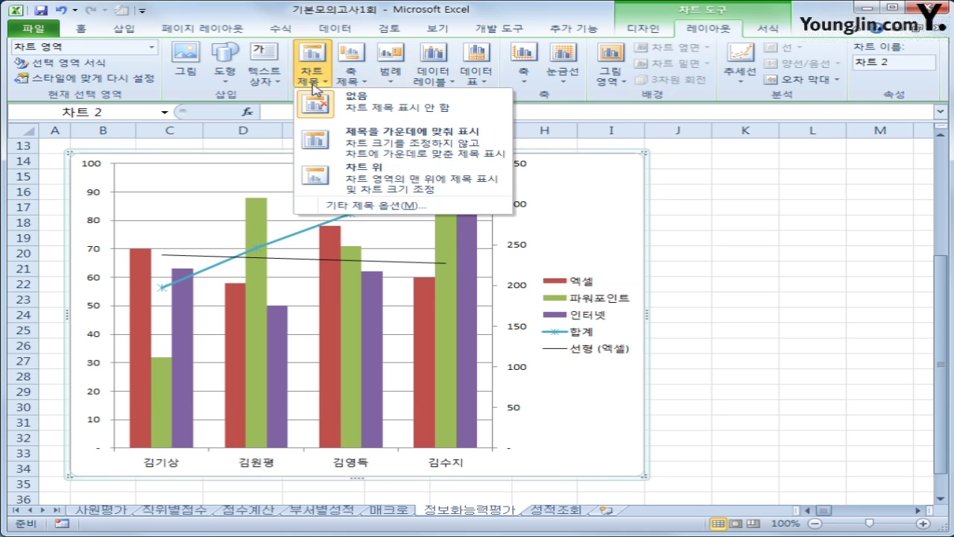
left_click(364, 180)
left_click_drag(319, 176, 403, 193)
type("기록실")
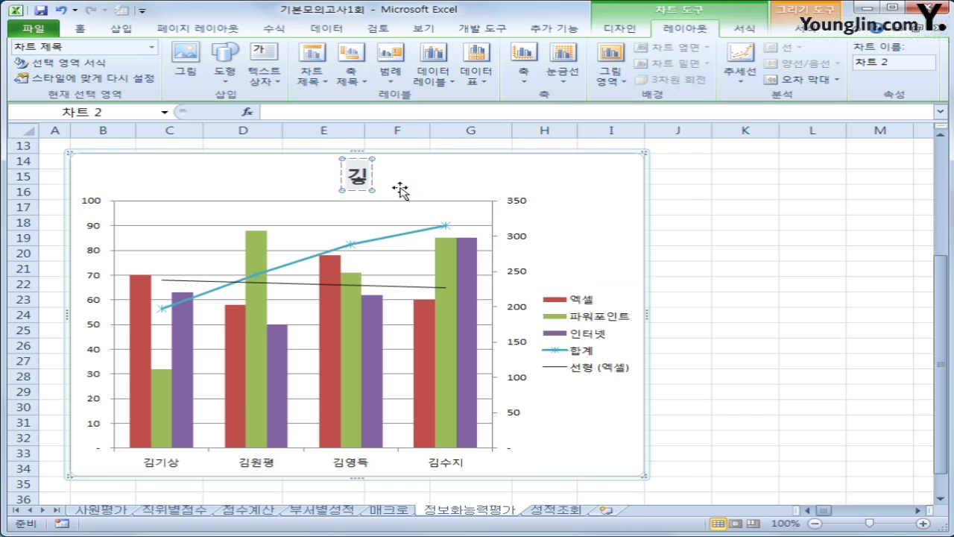
key("BackSpace")
key("BackSpace")
key("BackSpace")
key("BackSpace")
type("획실 정보")
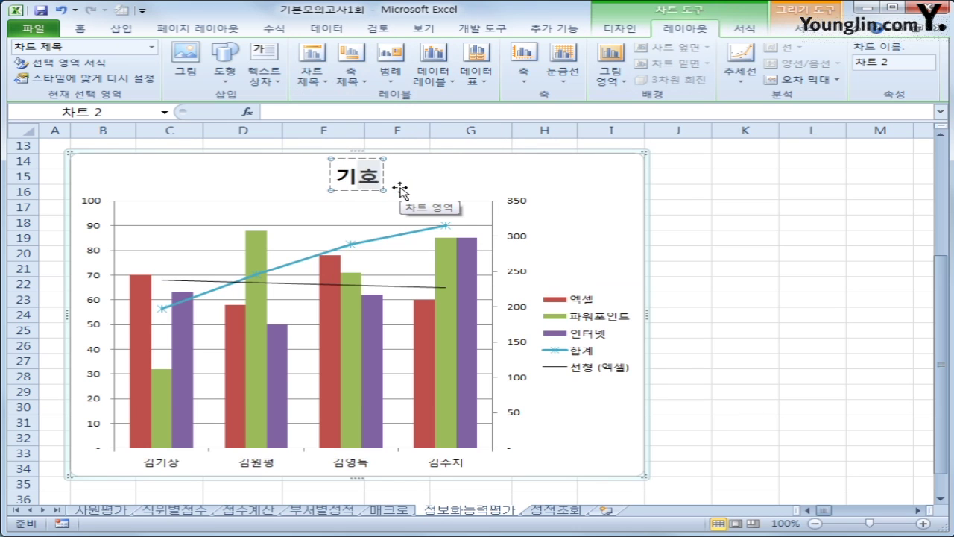
type("화 평가")
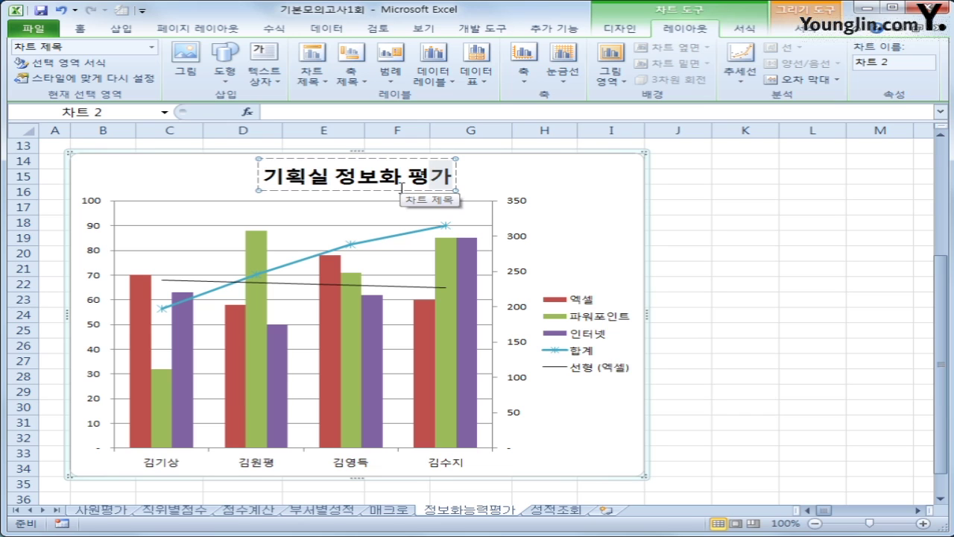
Set the chart title's font size to 15
right_click(412, 159)
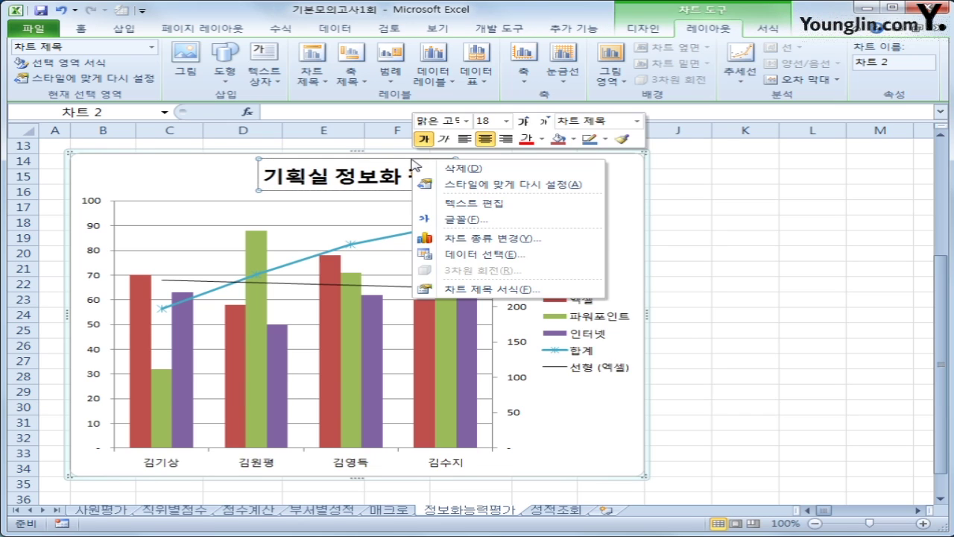
left_click(484, 121)
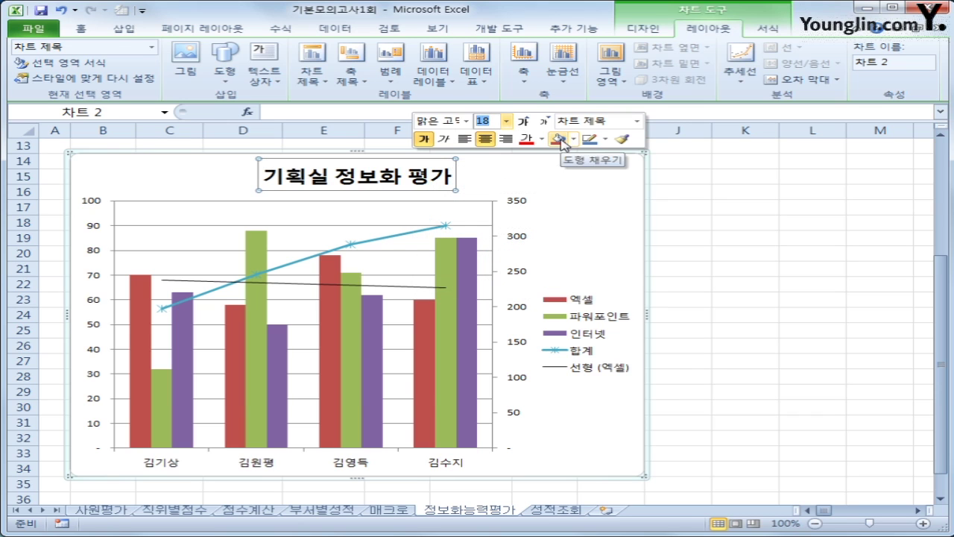
type("15")
key("Return")
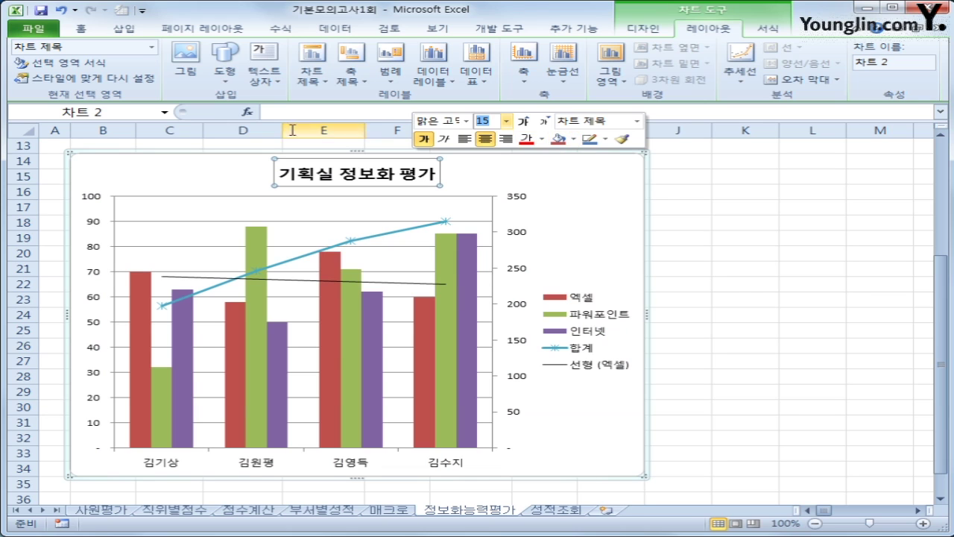
Draw a pentagon block arrow about 5.45 cm wide over the chart title and set it to no fill (채우기 없음)
left_click(221, 75)
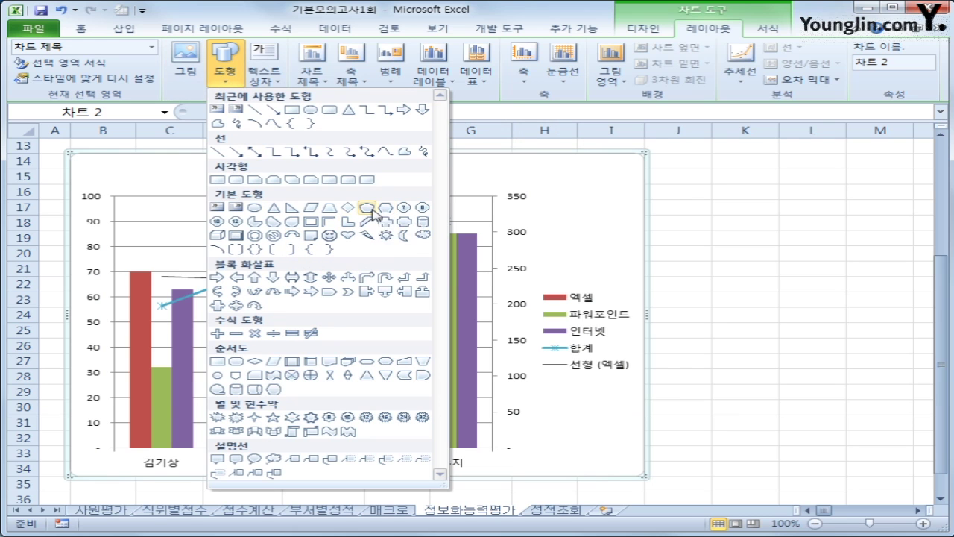
left_click(329, 294)
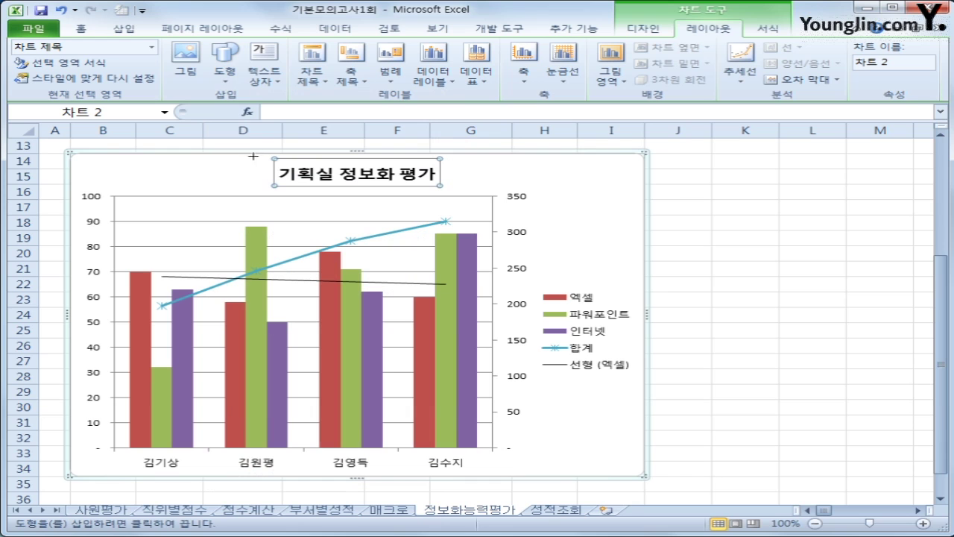
mouse_move(265, 155)
left_mouse_down()
mouse_move(351, 179)
mouse_move(459, 191)
left_mouse_up()
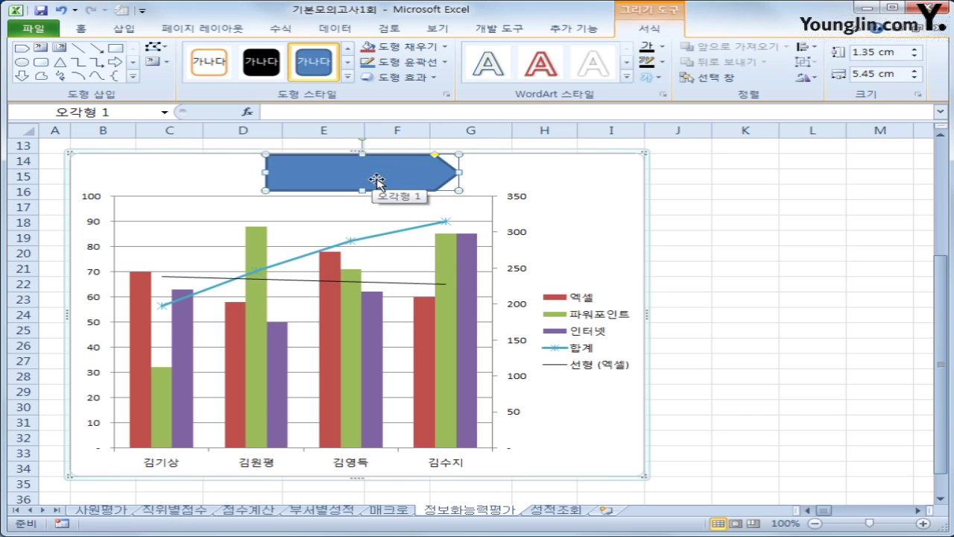
left_click(430, 49)
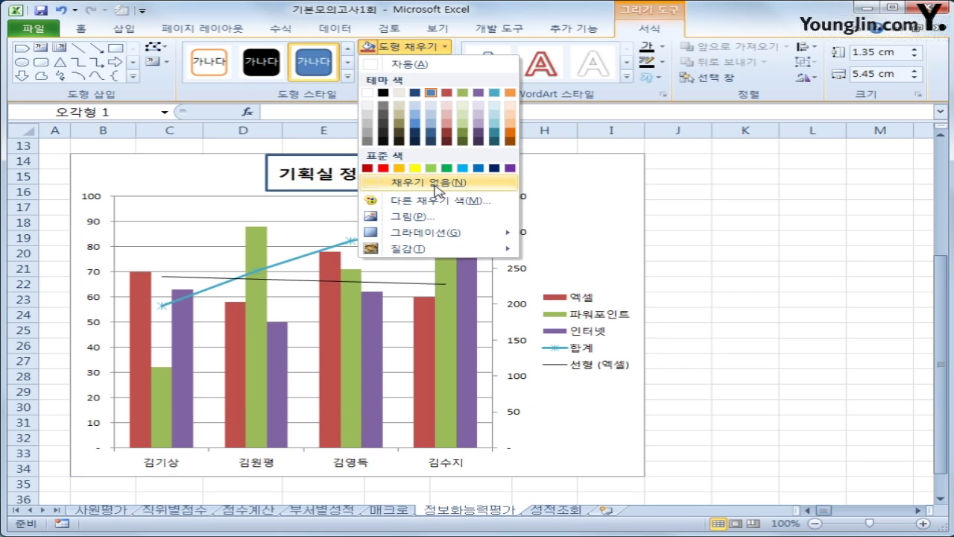
left_click(437, 189)
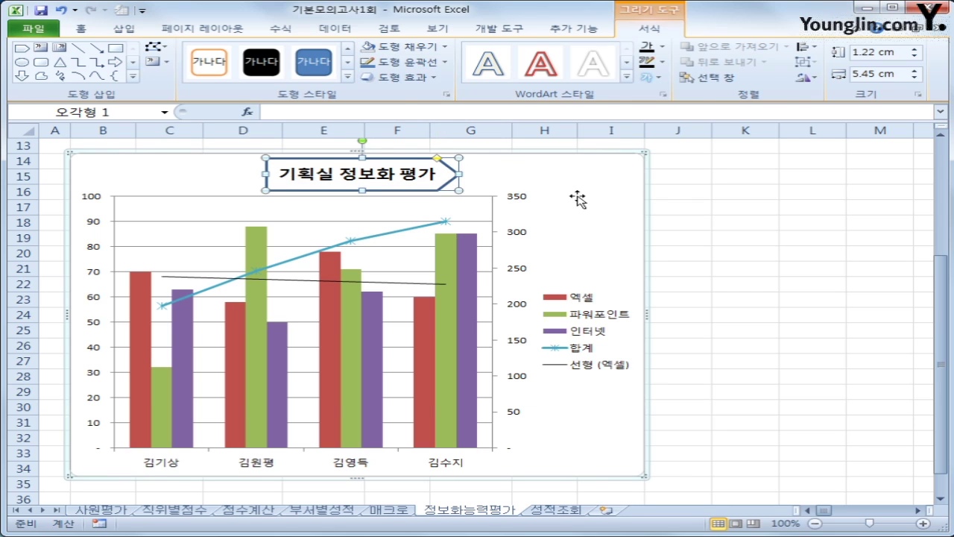
left_click(611, 222)
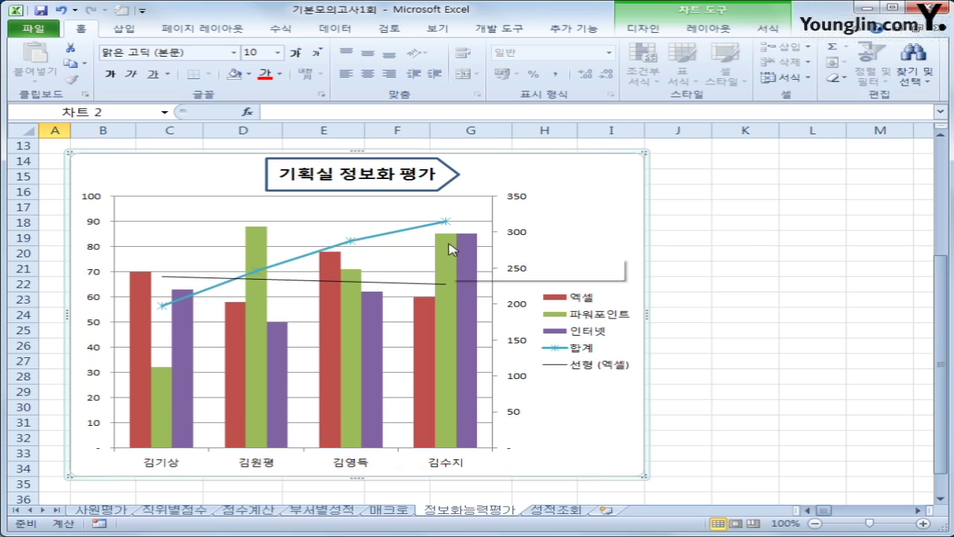
mouse_move(449, 249)
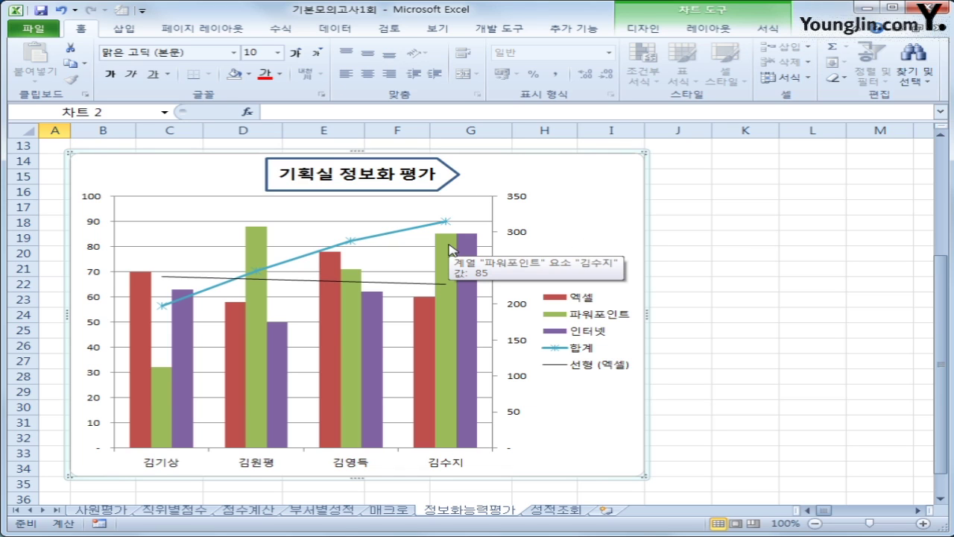
left_click(771, 357)
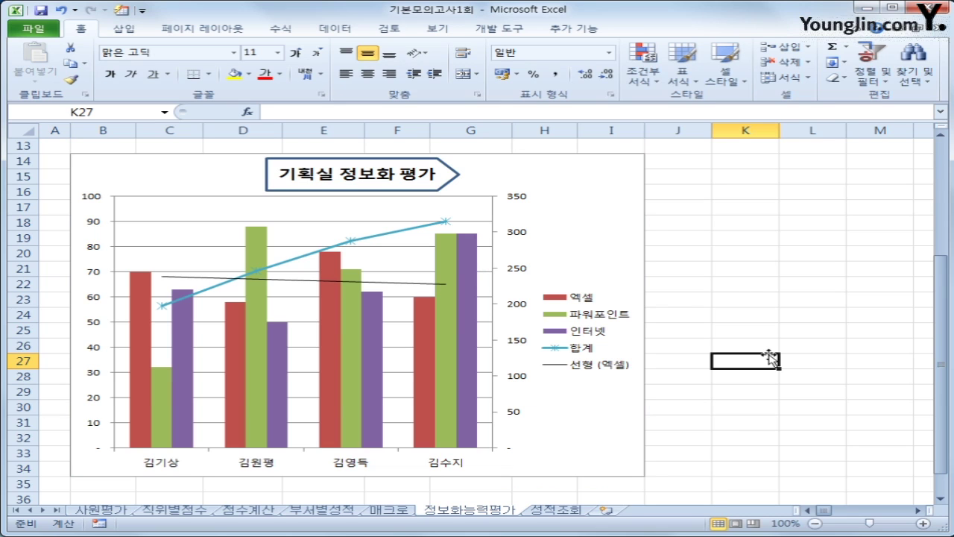
On the 성적조회 sheet, turn on design mode and open the click-event code of the 점수조회 button
left_click(535, 512)
left_click(697, 370)
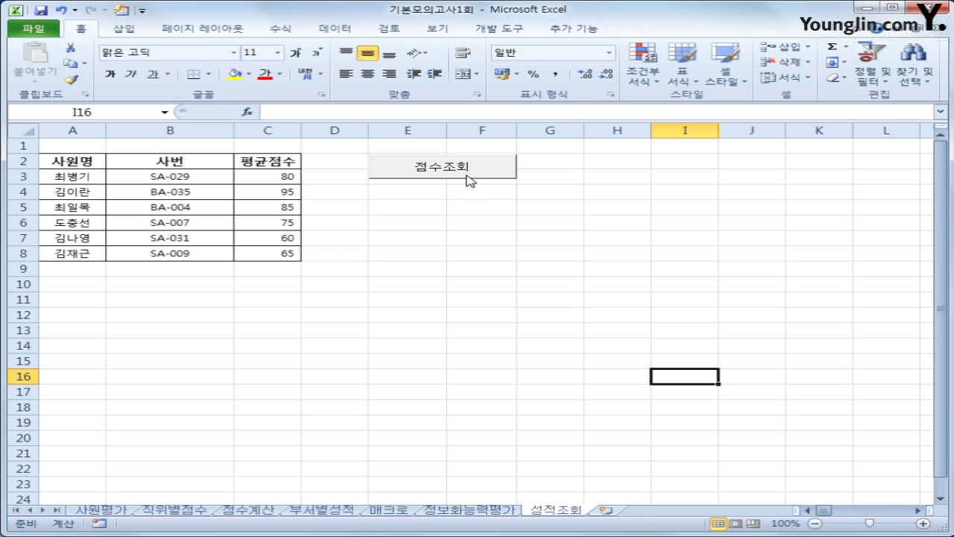
left_click(587, 233)
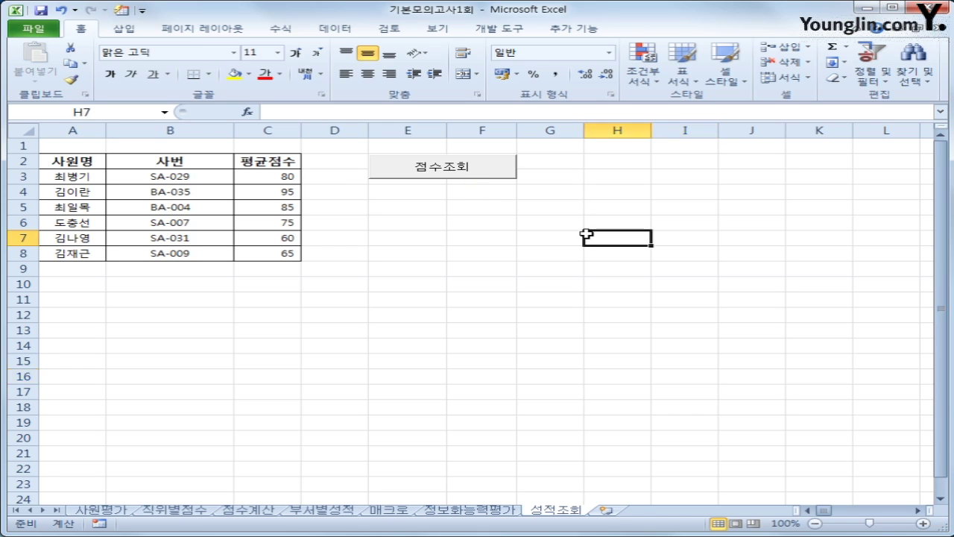
left_click(515, 28)
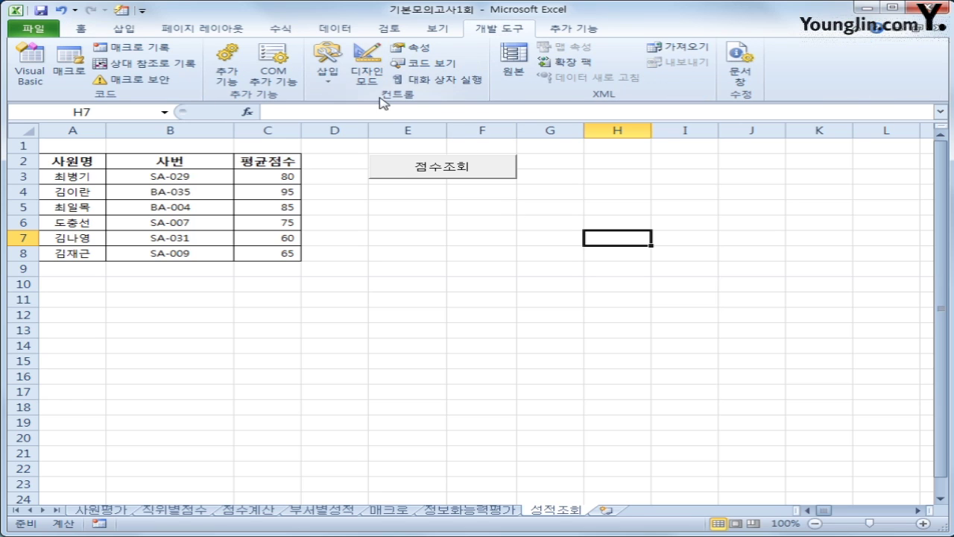
left_click(367, 70)
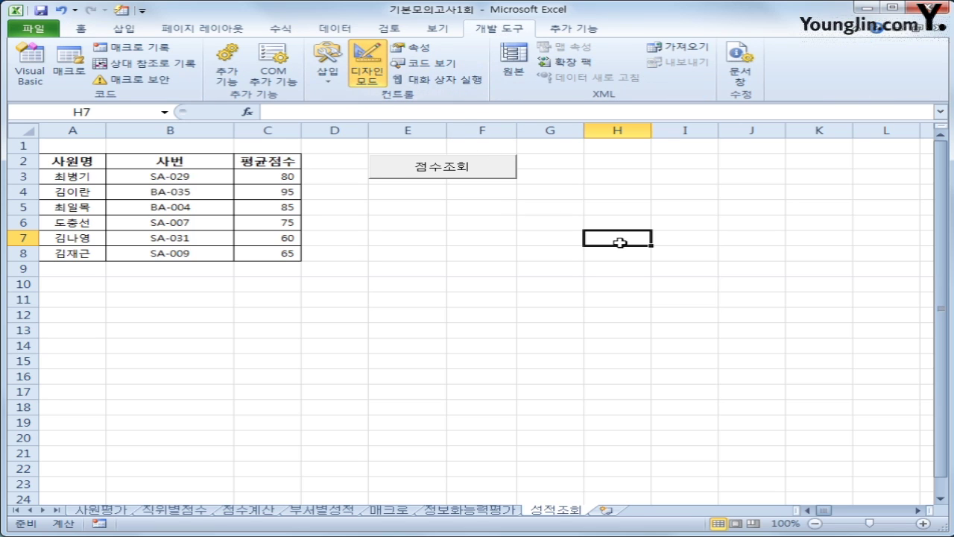
left_click(459, 176)
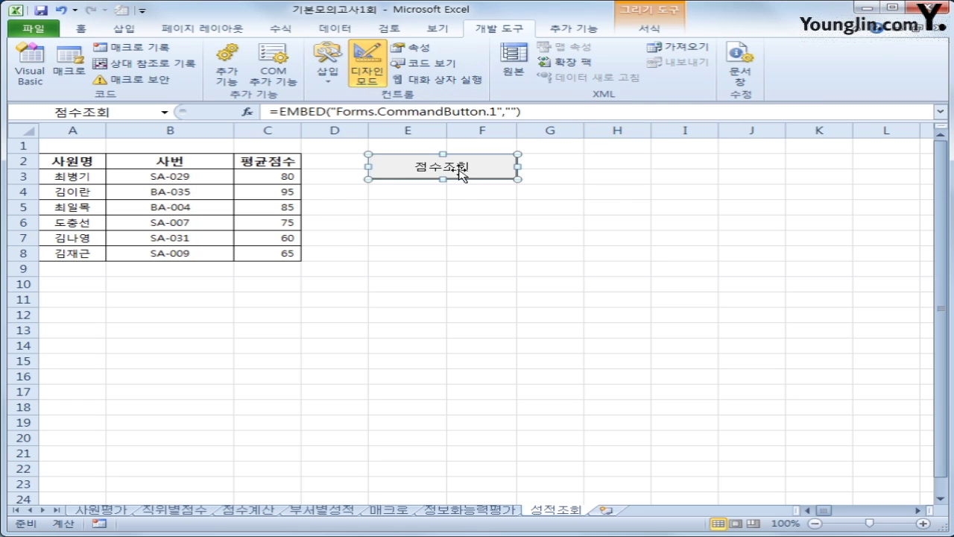
right_click(461, 175)
left_click(561, 253)
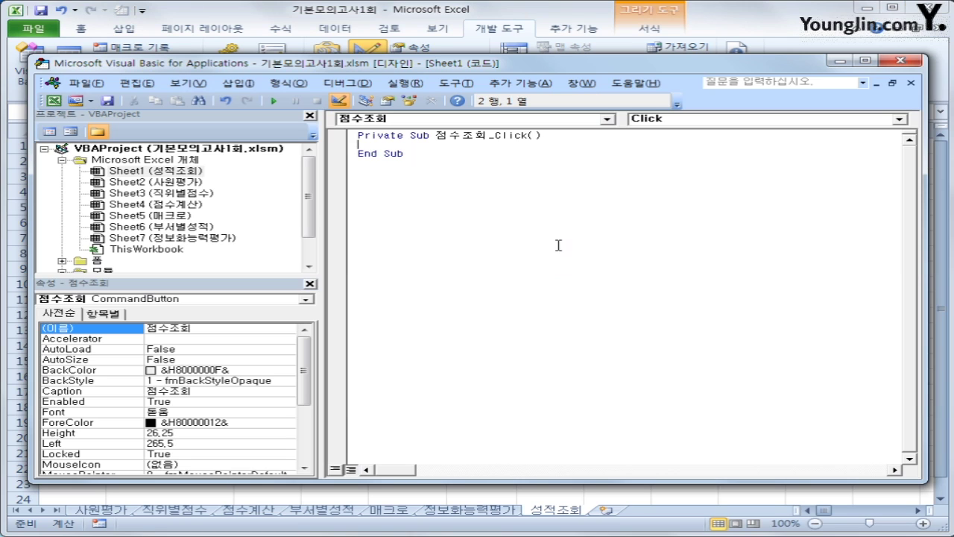
Make the 점수조회_Click procedure open the form with the statement 점수조회폼.Show
key("Tab")
type("점수조회폼")
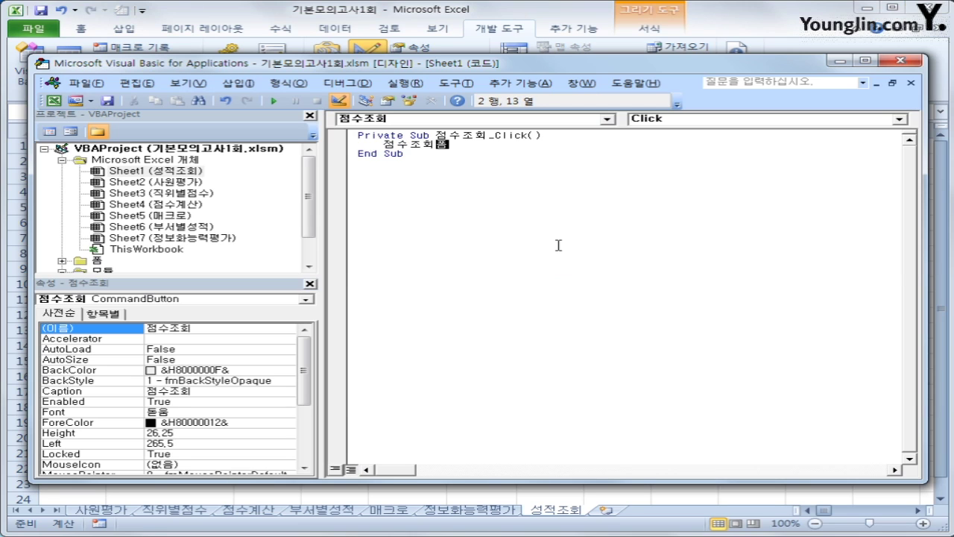
type(".sho")
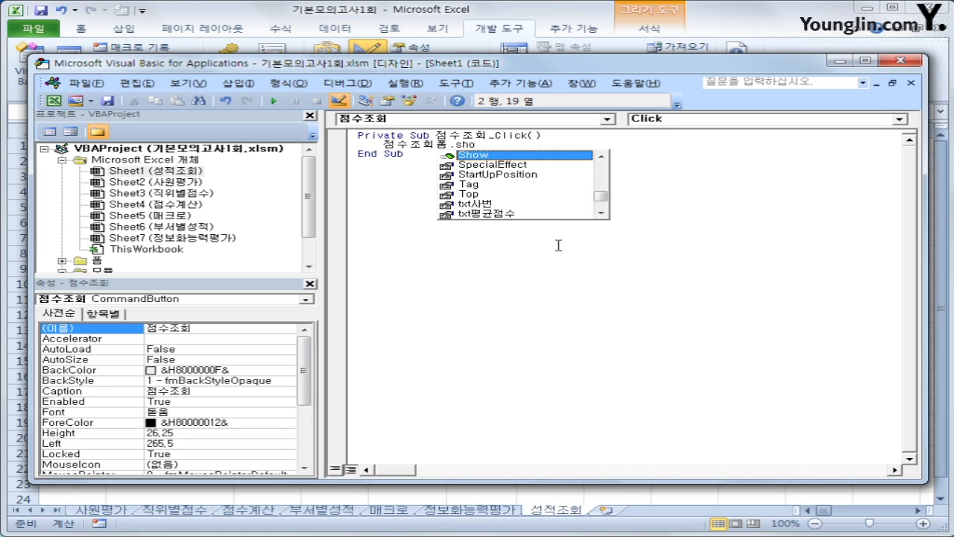
key("Tab")
key("Down")
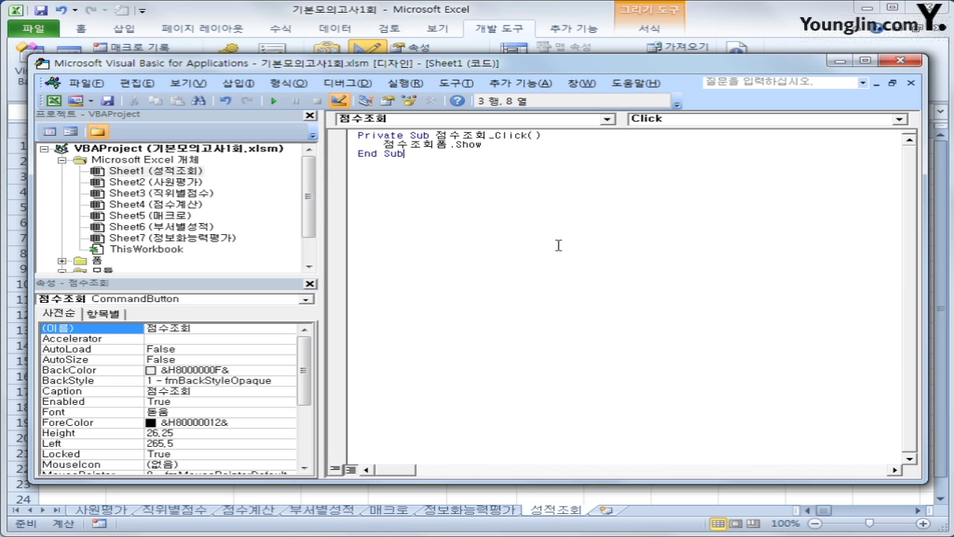
Open the code of 점수조회폼 and add an Initialize event procedure for UserForm
left_click(97, 261)
double_click(97, 261)
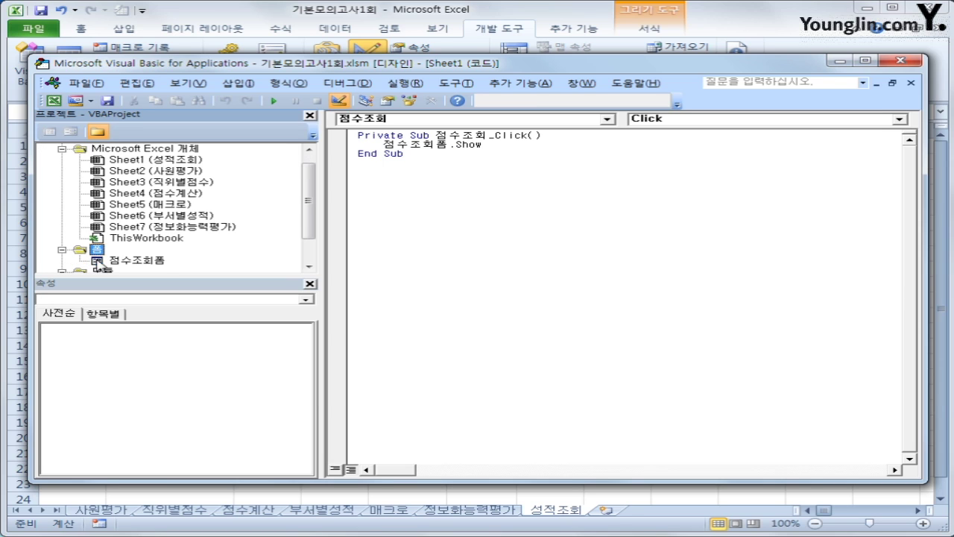
left_click(138, 261)
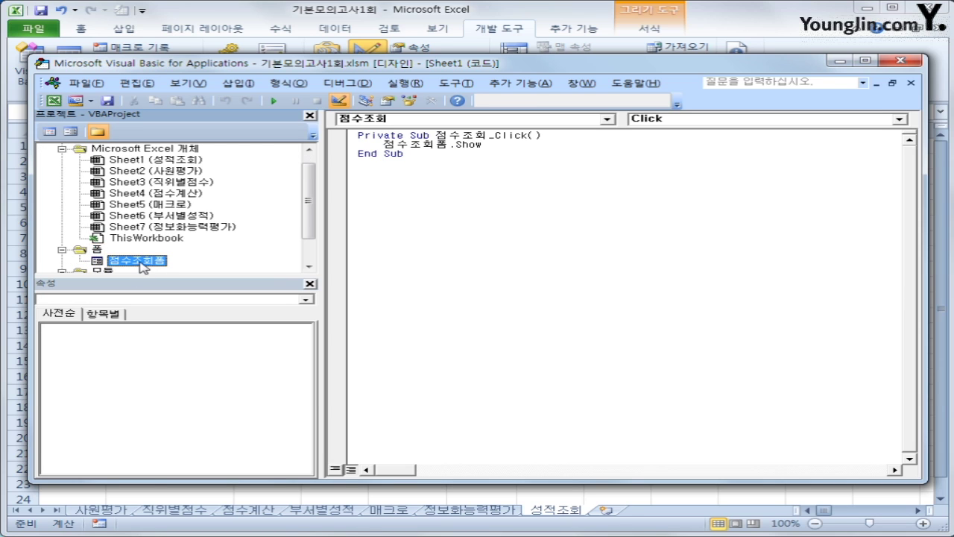
left_click(49, 132)
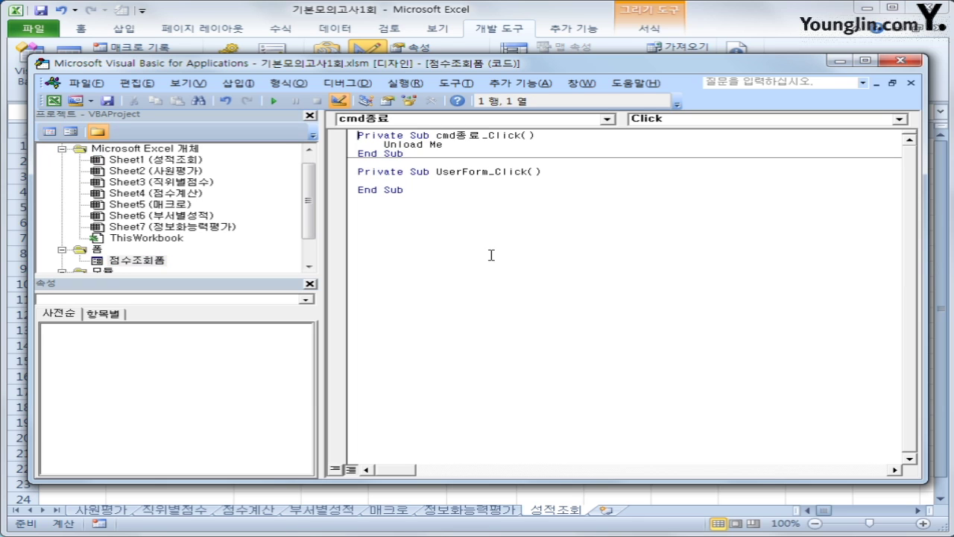
left_click(453, 119)
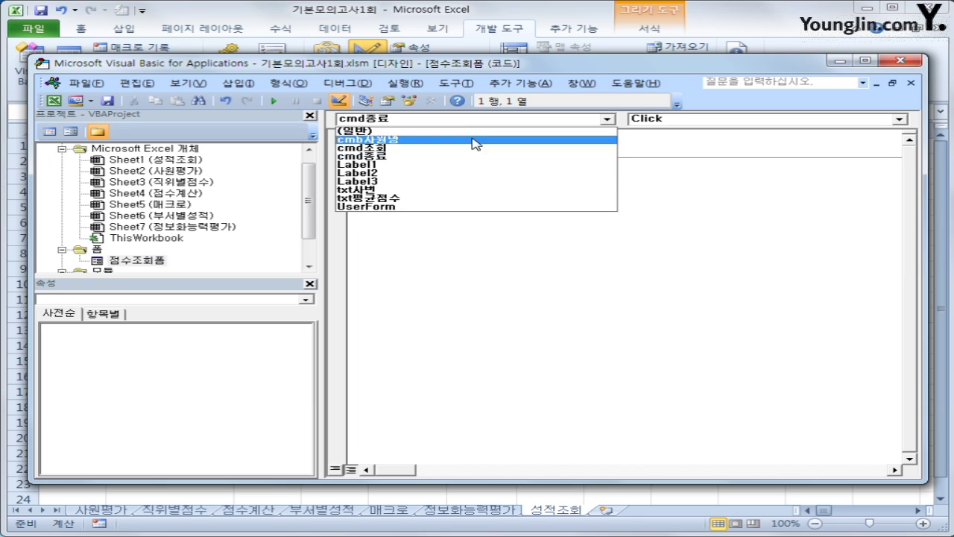
left_click(472, 209)
left_click(699, 120)
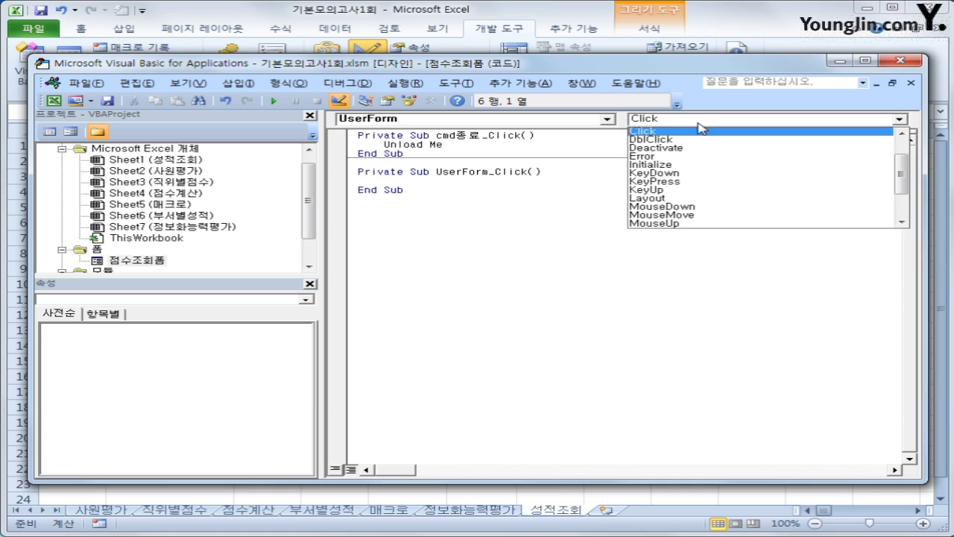
left_click(688, 165)
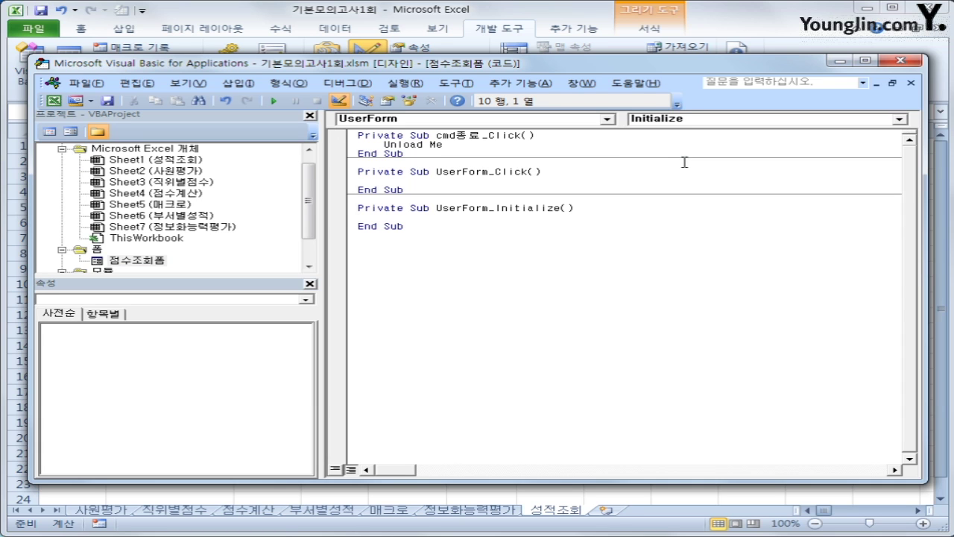
In UserForm_Initialize, enter the statement cmb사원명.RowSource = "A3:A8" to fill the combo box
key("Tab")
type("cmb사원명.")
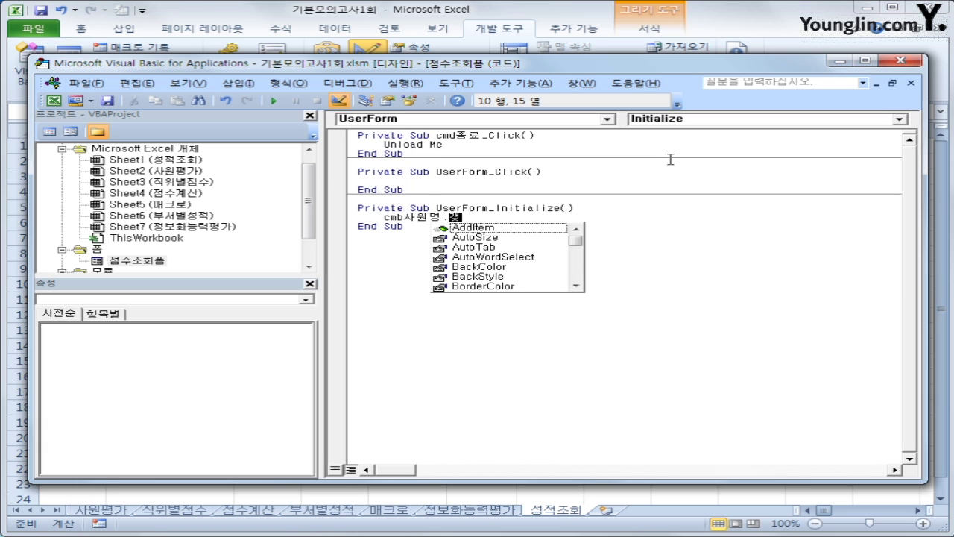
type("row")
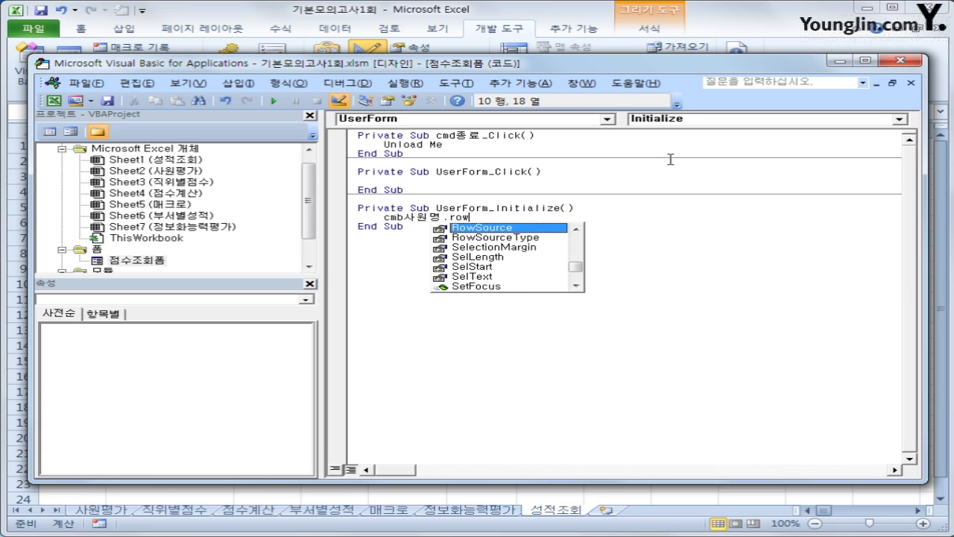
type("Source = \"")
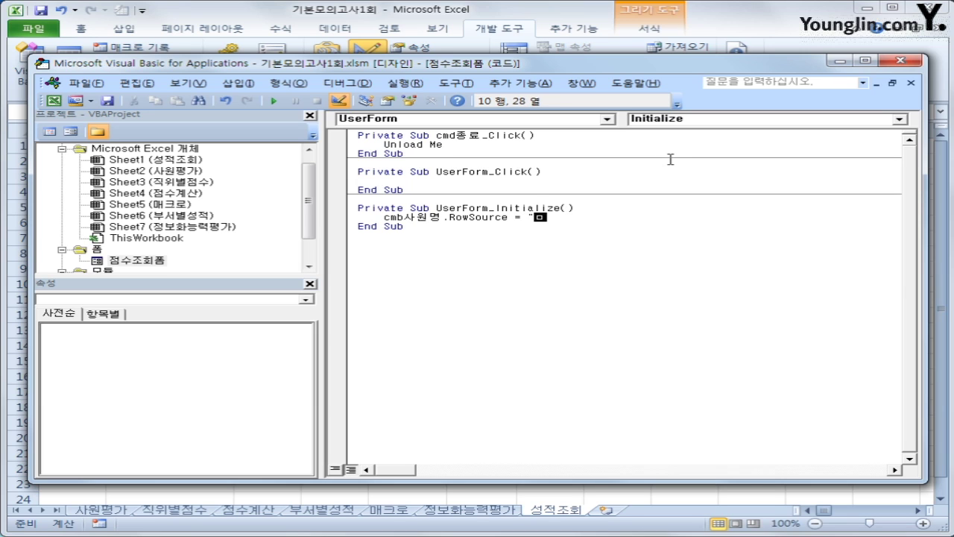
type("A3:A8\"")
key("Down")
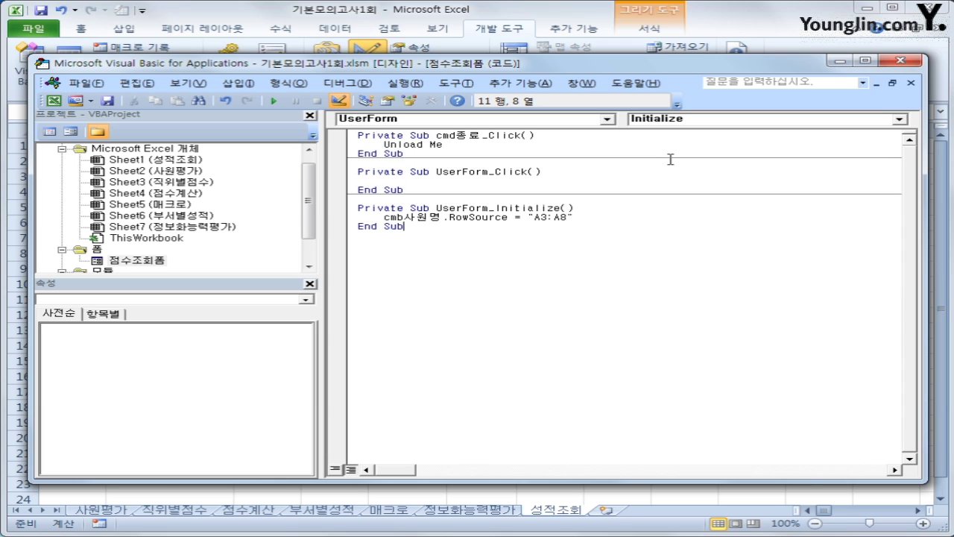
left_click(687, 283)
Open the code of Sheet1 (성적조회) and add an Activate event procedure for Worksheet
left_click(167, 161)
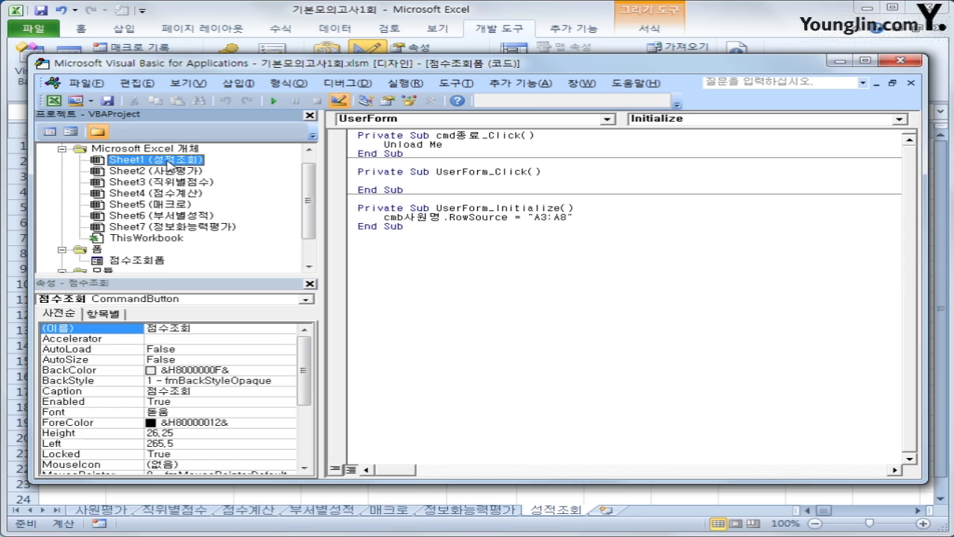
double_click(168, 163)
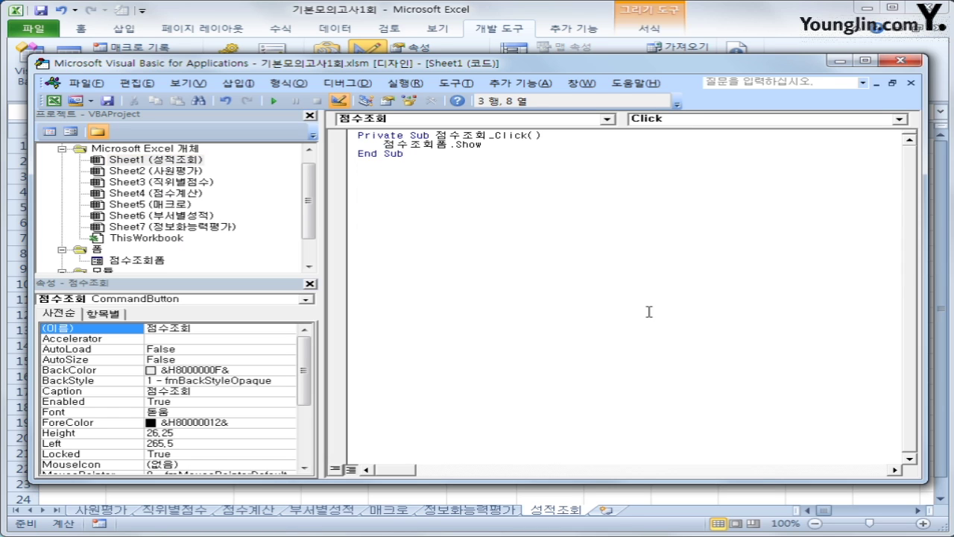
left_click(555, 119)
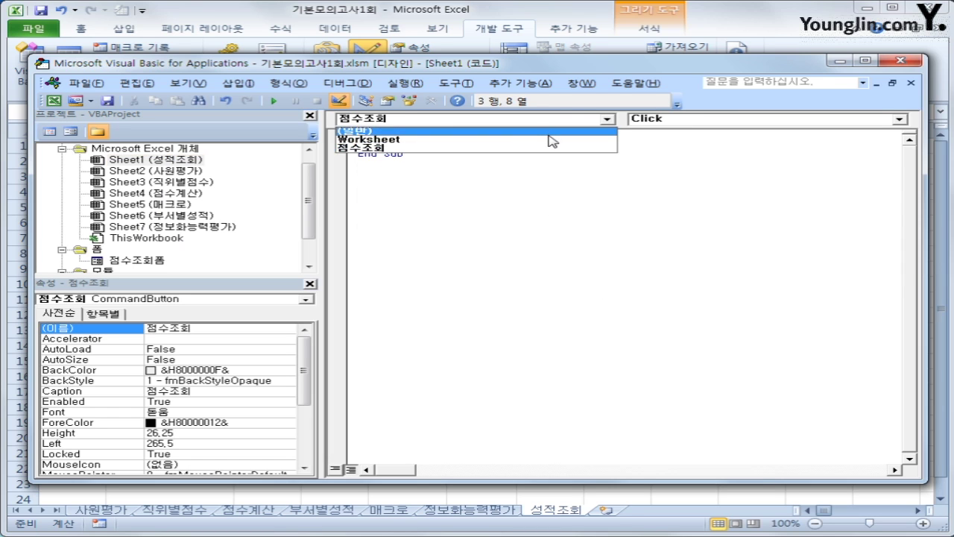
left_click(549, 139)
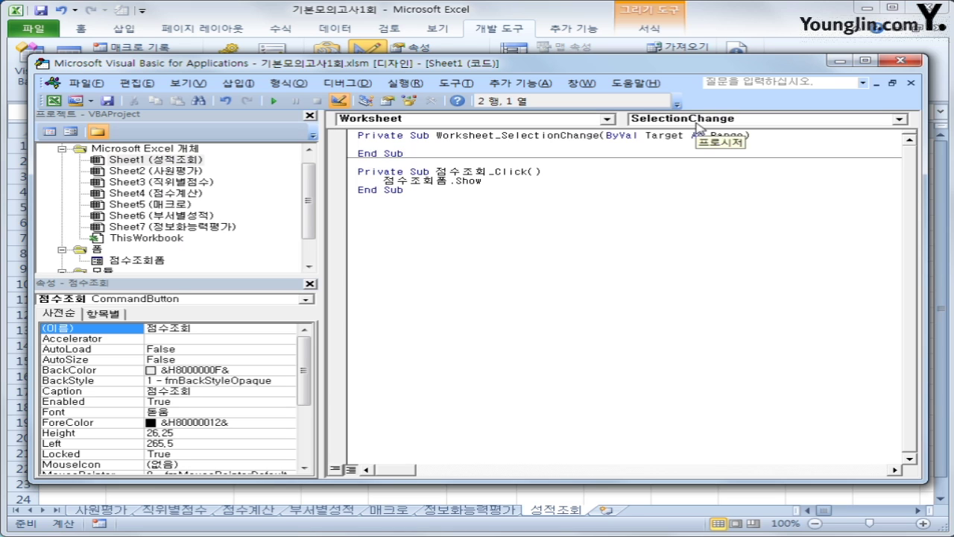
left_click(692, 119)
scroll(764, 140, "up", 5)
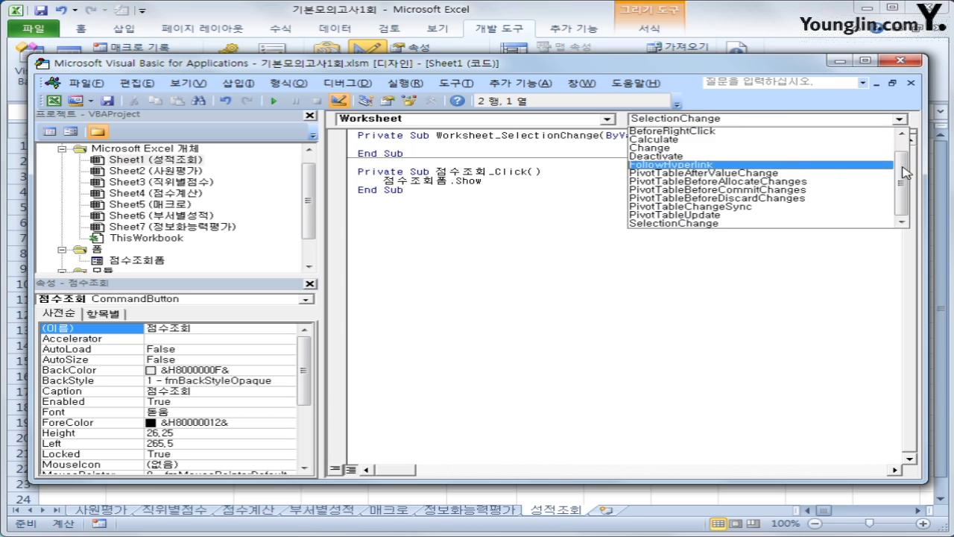
left_click(763, 132)
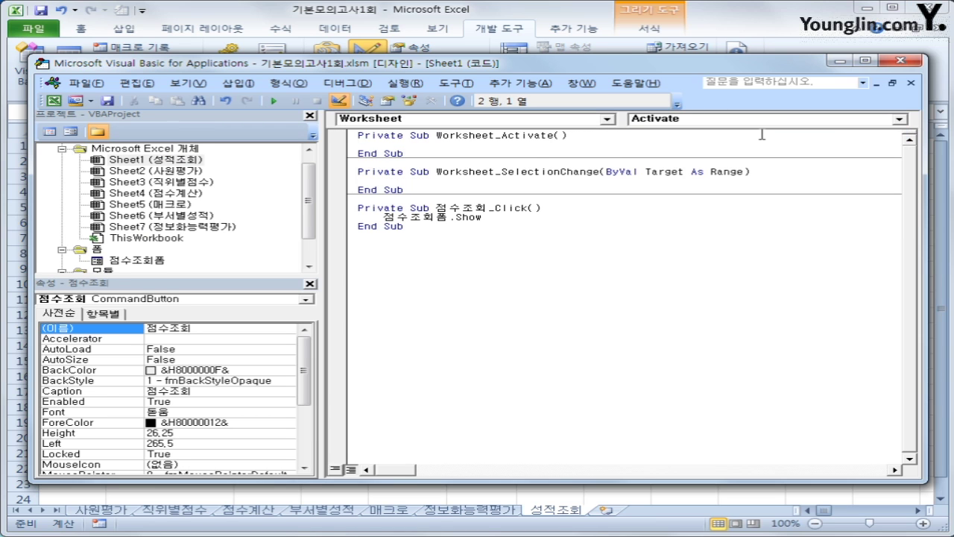
In Worksheet_Activate, enter the statement [A1] = "평가성적"
key("Tab")
type("[A1]")
type("=")
type("\"")
type("평가서")
type("성적\"")
Delete the empty Worksheet_SelectionChange procedure and close the Visual Basic editor
key("Down")
key("Down")
key("shift+Down")
key("shift+Down")
key("shift+Down")
key("Delete")
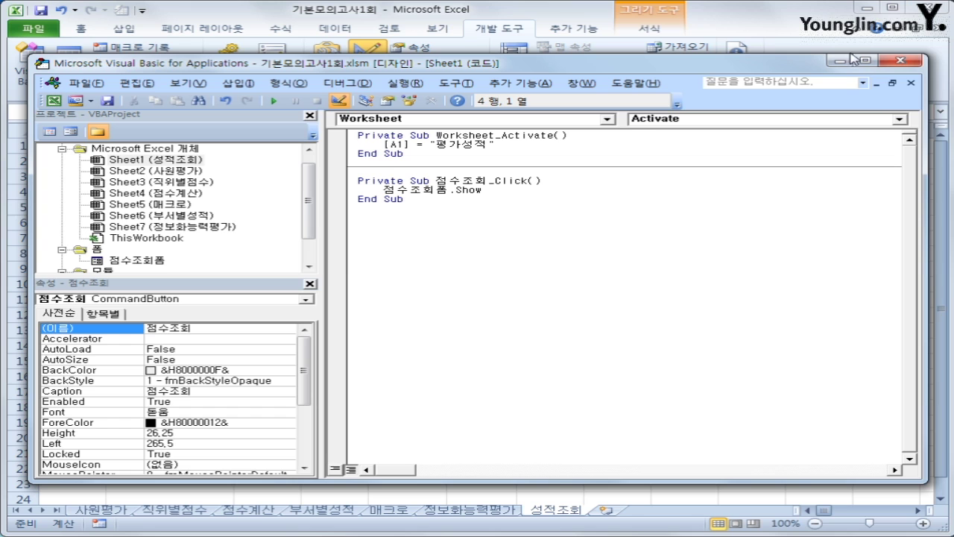
left_click(915, 62)
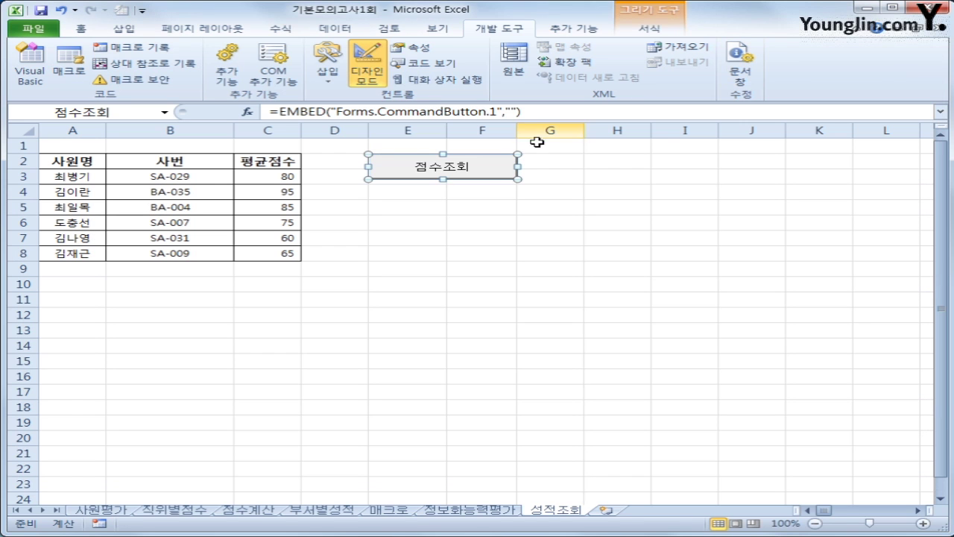
Leave design mode, open the score form from the sheet's 점수조회 button, and move it away from the button
left_click(370, 77)
left_click(719, 269)
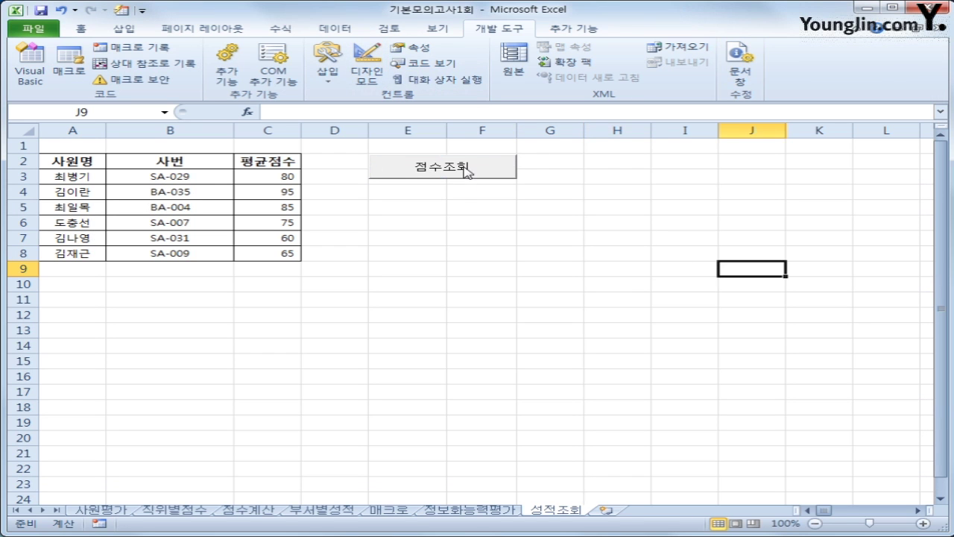
left_click(466, 170)
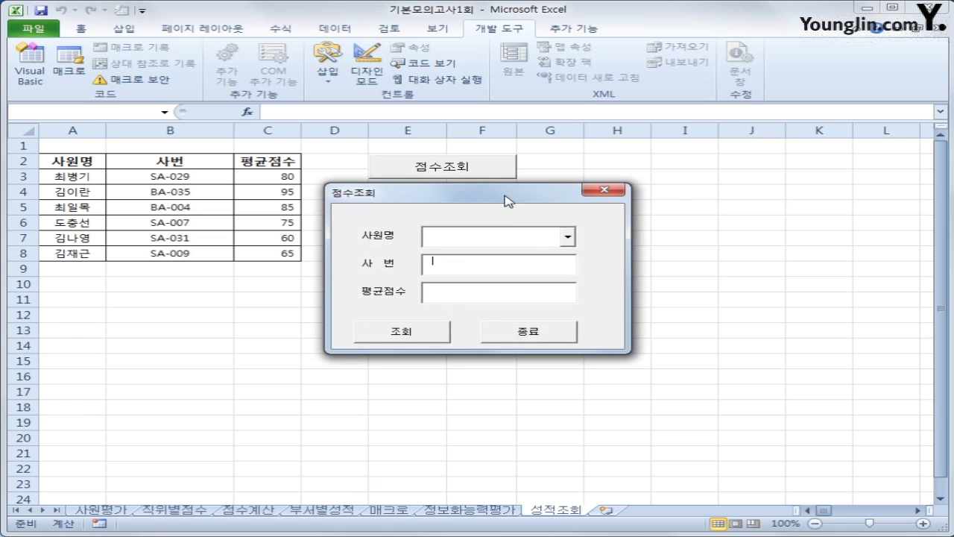
left_click_drag(505, 198, 585, 216)
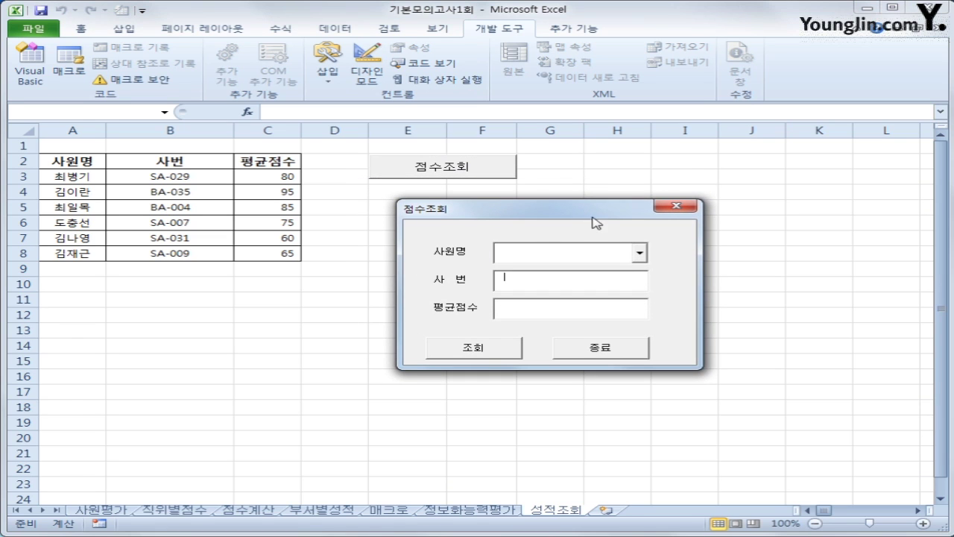
Test the form's 사원명 list by choosing the first employee, check the 사번 and 평균점수 fields, and close the form
left_click(639, 253)
left_click(613, 269)
left_click(521, 277)
left_click(517, 308)
left_click(640, 254)
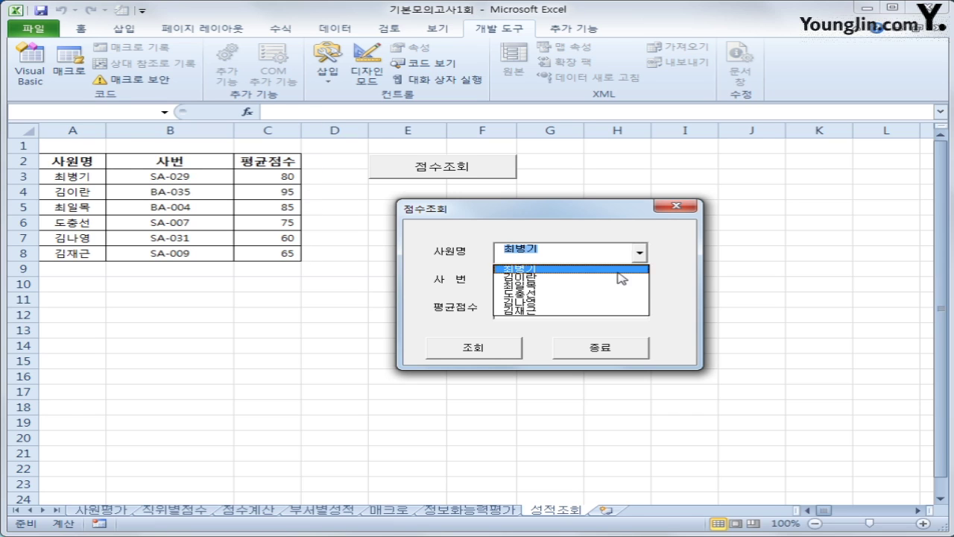
left_click(619, 269)
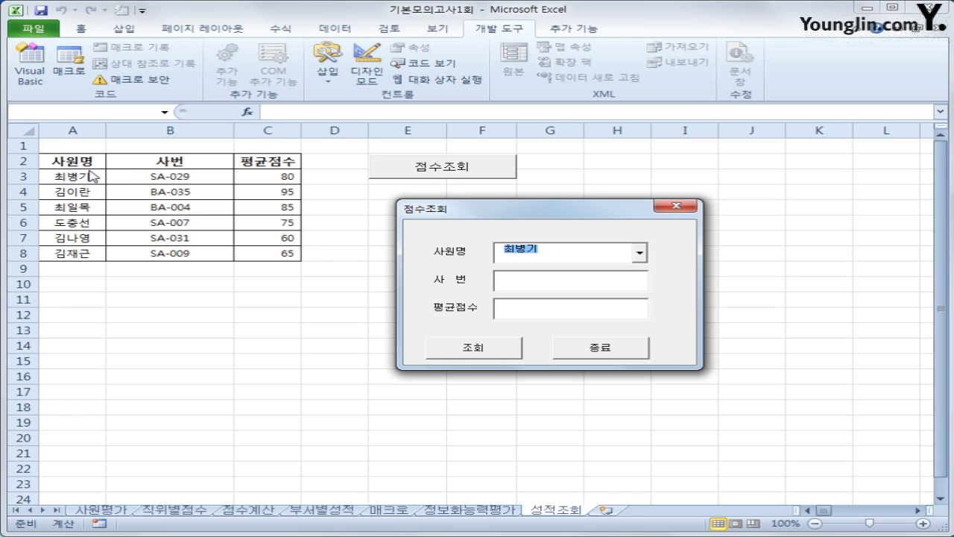
left_click(676, 206)
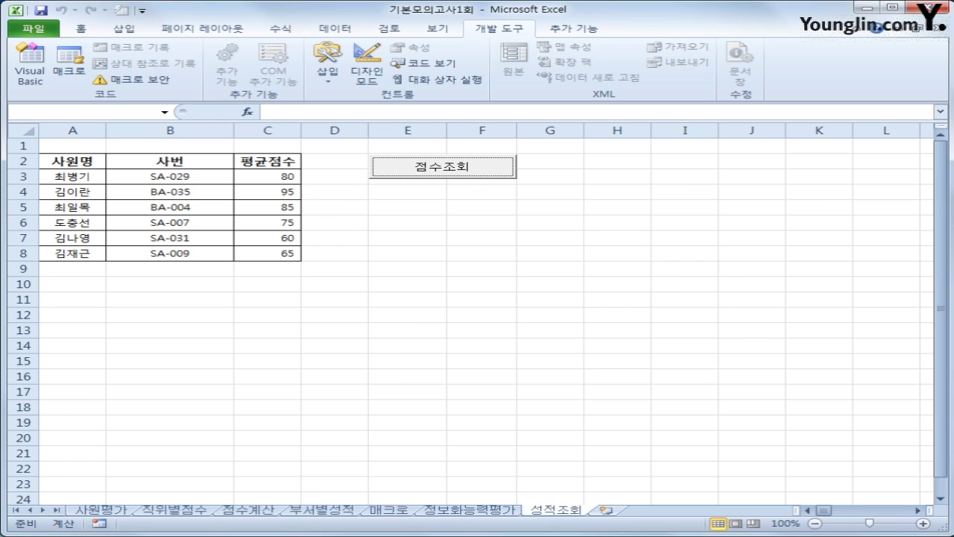
Open the code of 점수조회폼 in the Visual Basic editor and add a Click event procedure for cmd조회
left_click(30, 69)
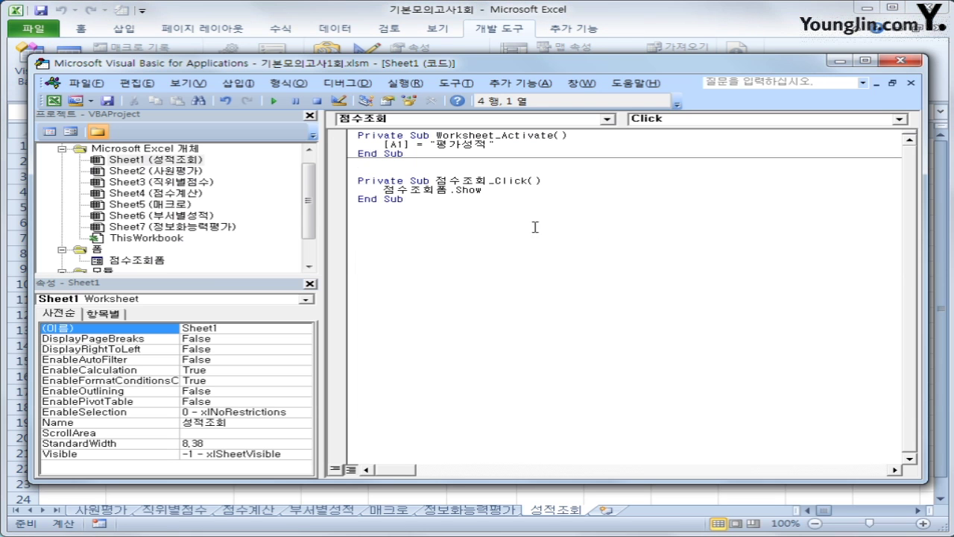
left_click(138, 261)
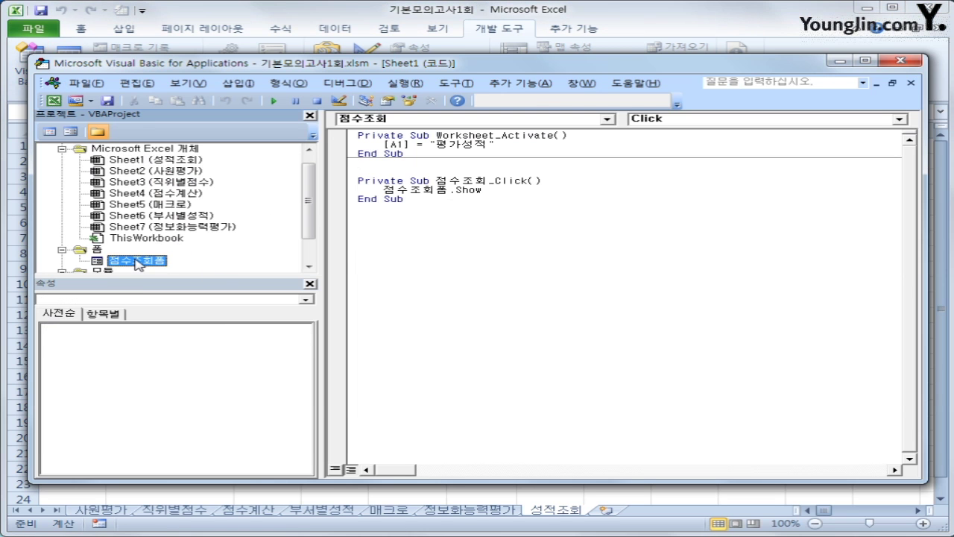
left_click(50, 132)
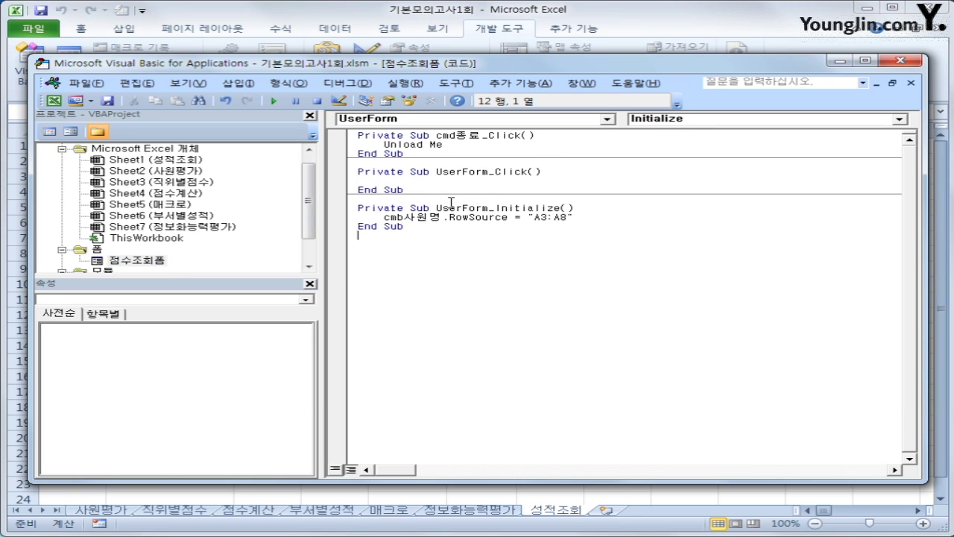
left_click(437, 121)
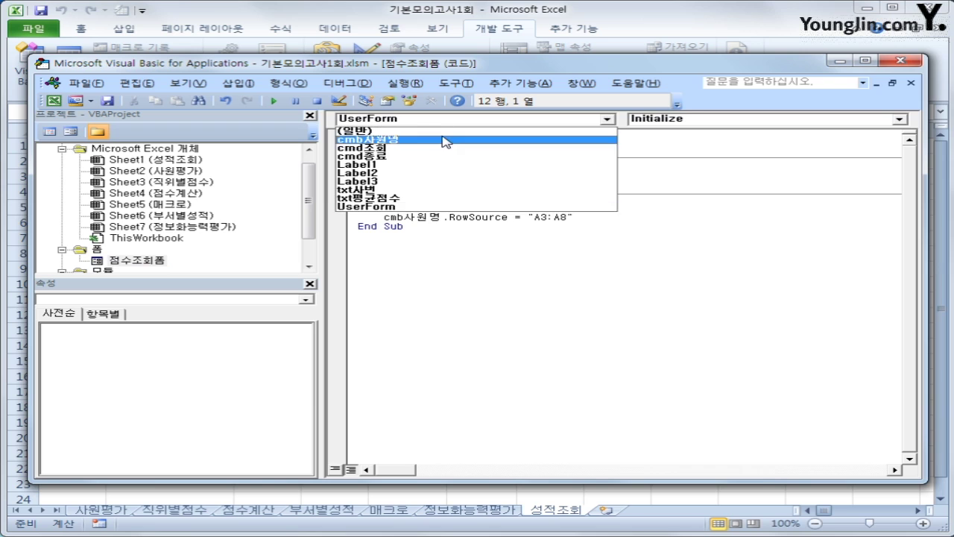
left_click(444, 143)
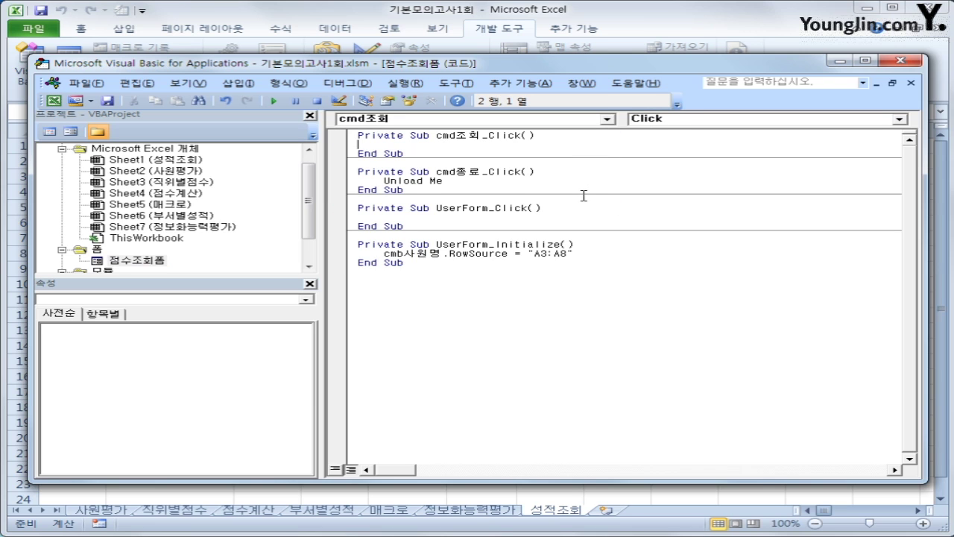
In cmd조회_Click, enter the statement iRow = cmb사원명.ListIndex
key("Return")
key("Tab")
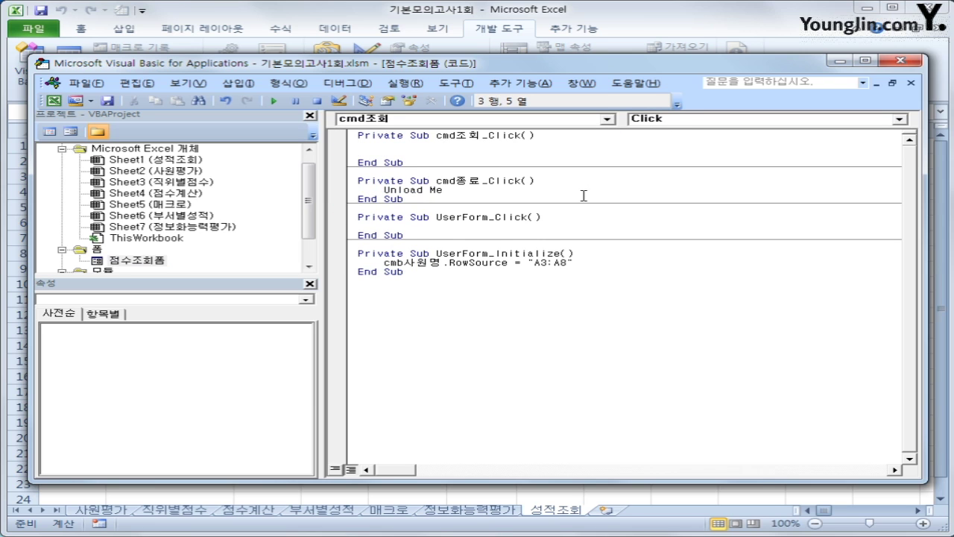
type("iRow = cmb사원명.")
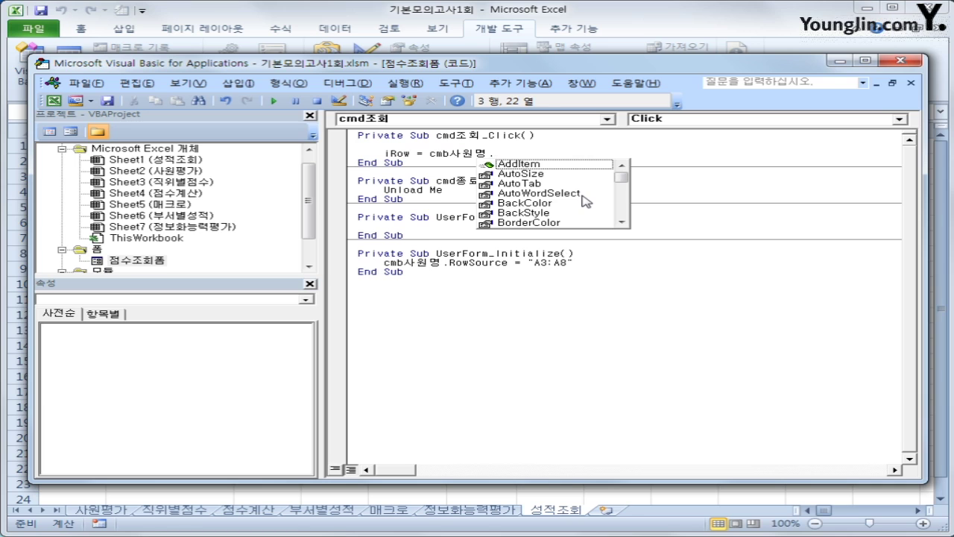
type("ListIndex")
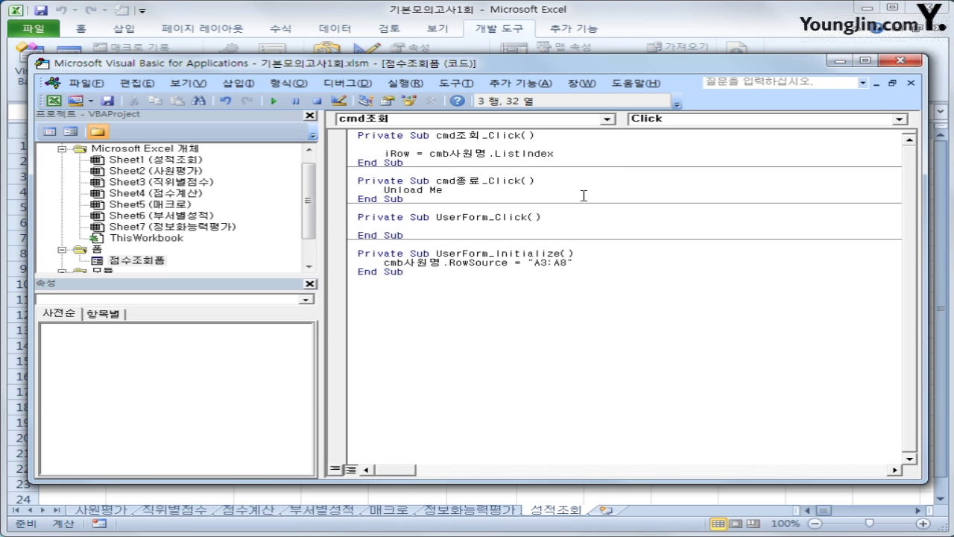
Run the score form to compare the 사원명 list positions with the sheet rows, and close it
left_click(903, 61)
left_click(436, 168)
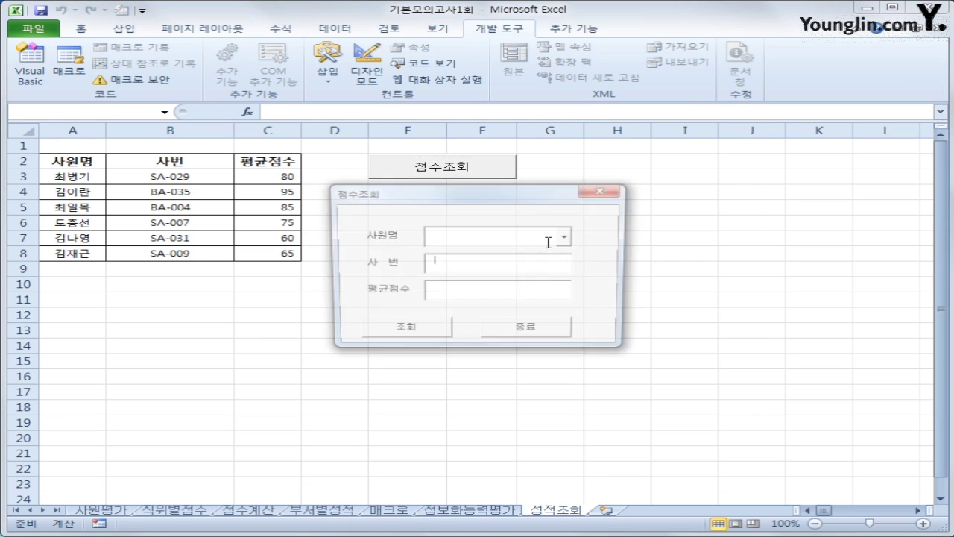
left_click(569, 237)
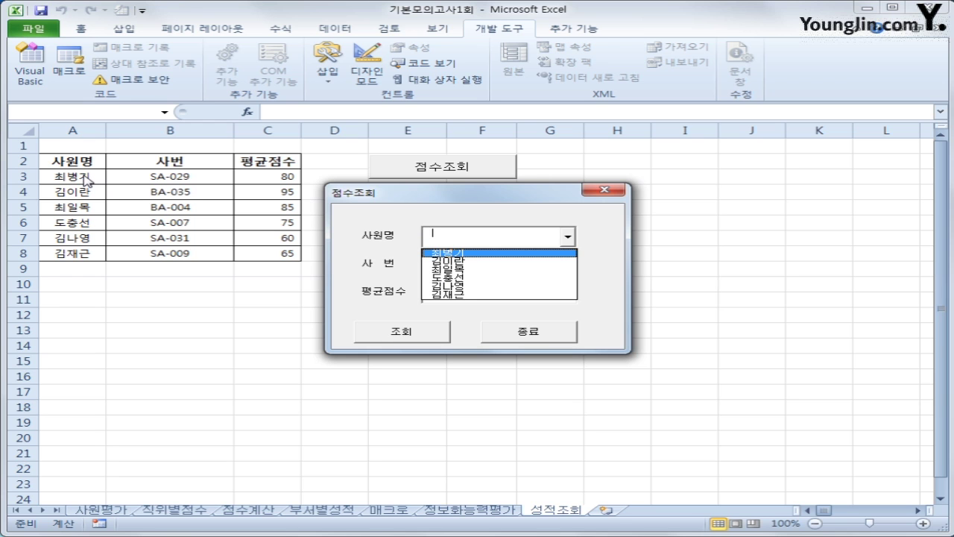
left_click(604, 190)
left_click(603, 189)
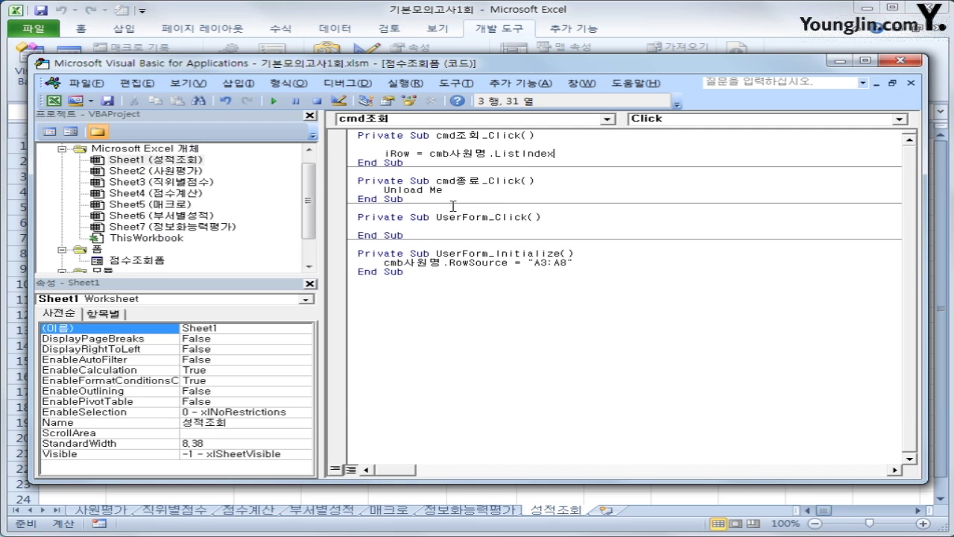
Append + 3 to the iRow statement in cmd조회_Click and start a new line below it
type("+3")
key("Return")
key("Return")
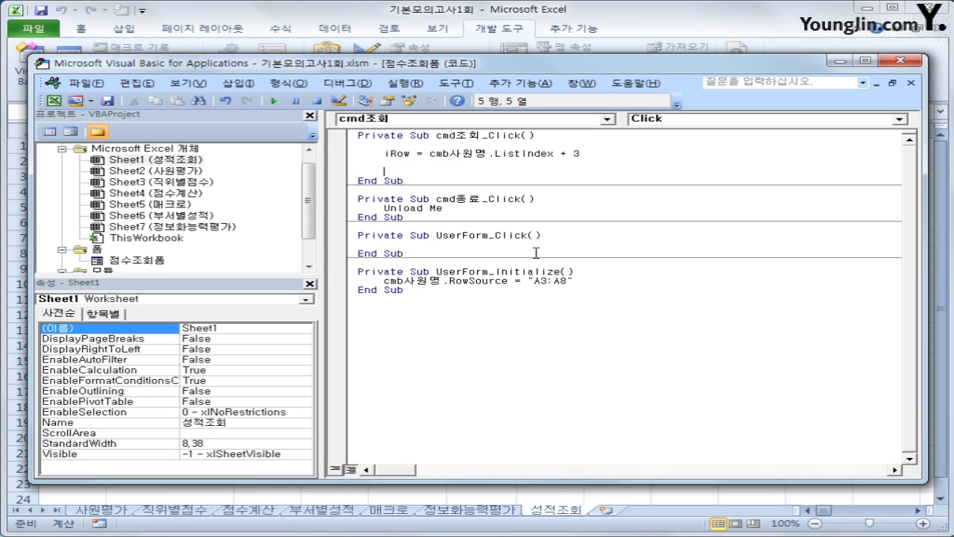
Below the iRow statement, enter txt사번 = Cells(iRow, 2)
type("cell")
key("ctrl+shift+Left")
type("txt사번 =")
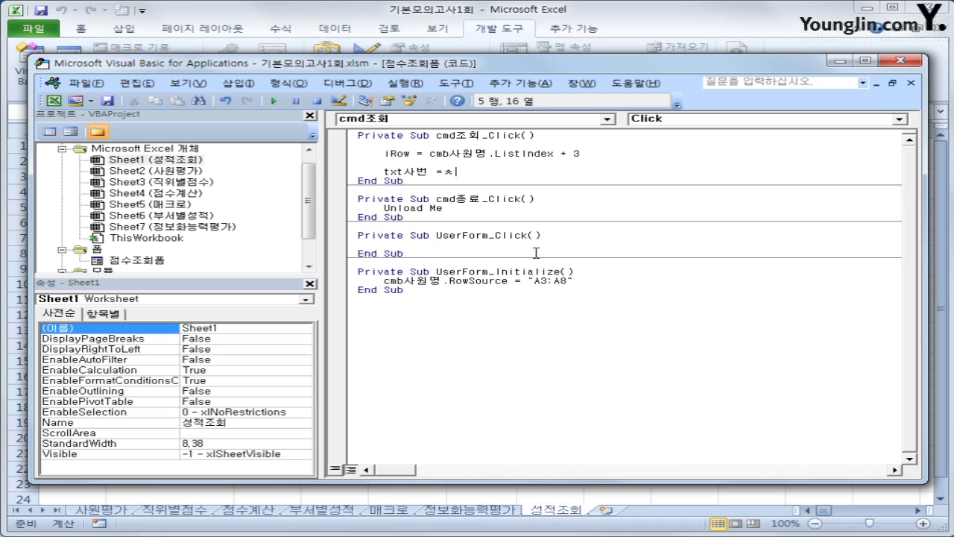
type("cellsli")
key("BackSpace")
key("BackSpace")
type("(")
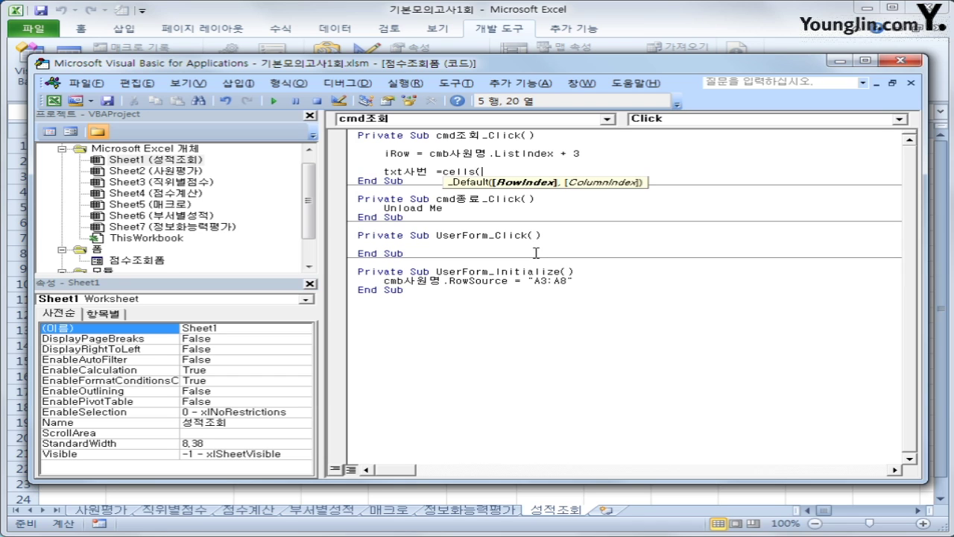
type("iRow, ")
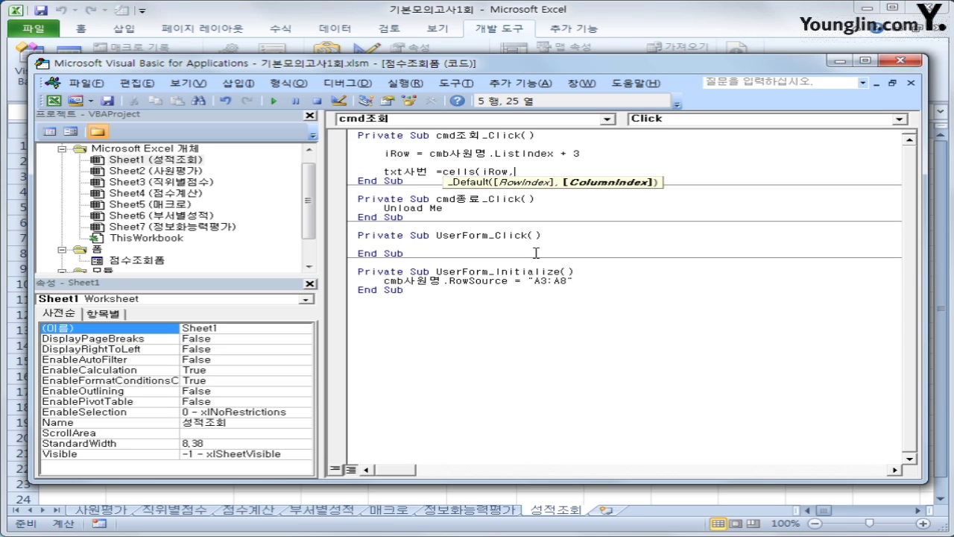
type("2)")
key("Return")
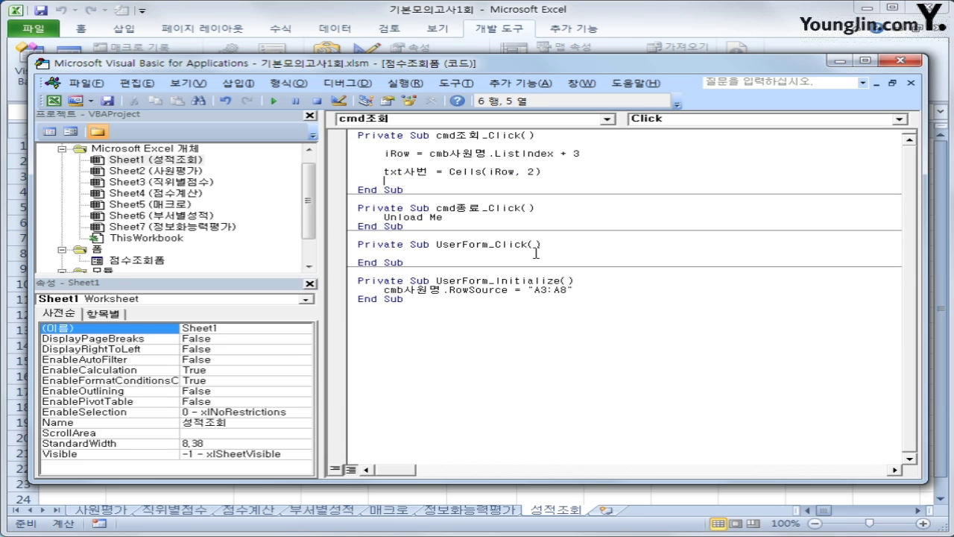
On the following line of cmd조회_Click, enter txt평가점수 = Cells(iRow, 3)
type("txt평가전수")
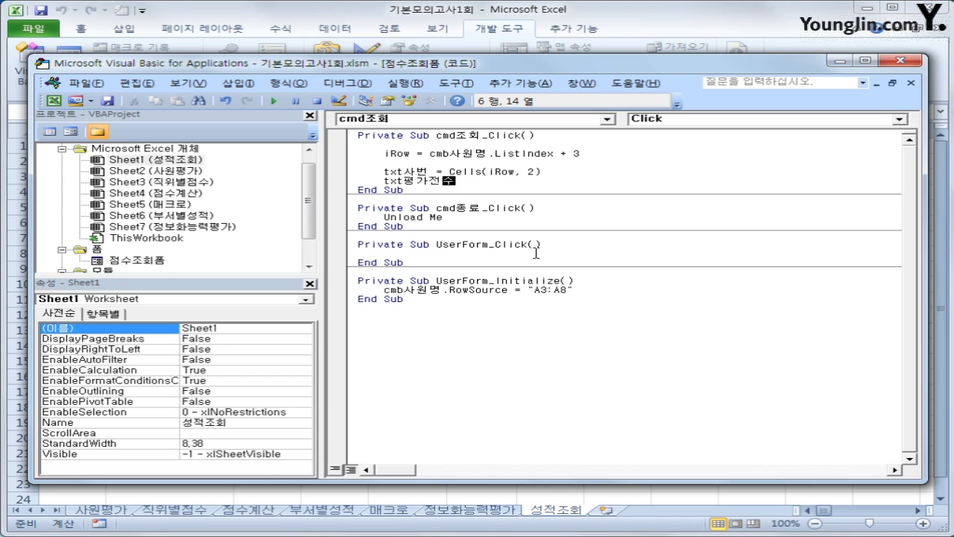
key("BackSpace")
key("BackSpace")
key("BackSpace")
type("점수 = cells(iRow")
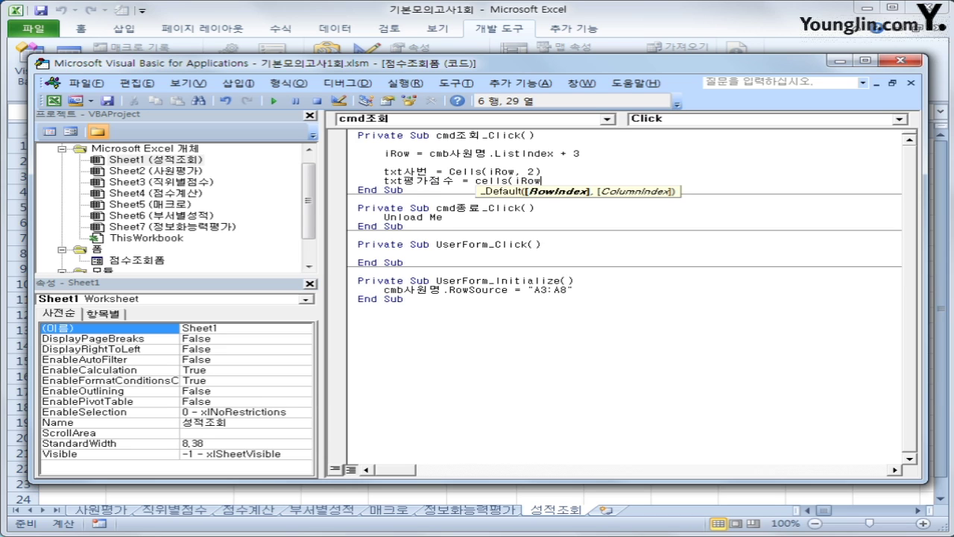
type(",3)")
key("Return")
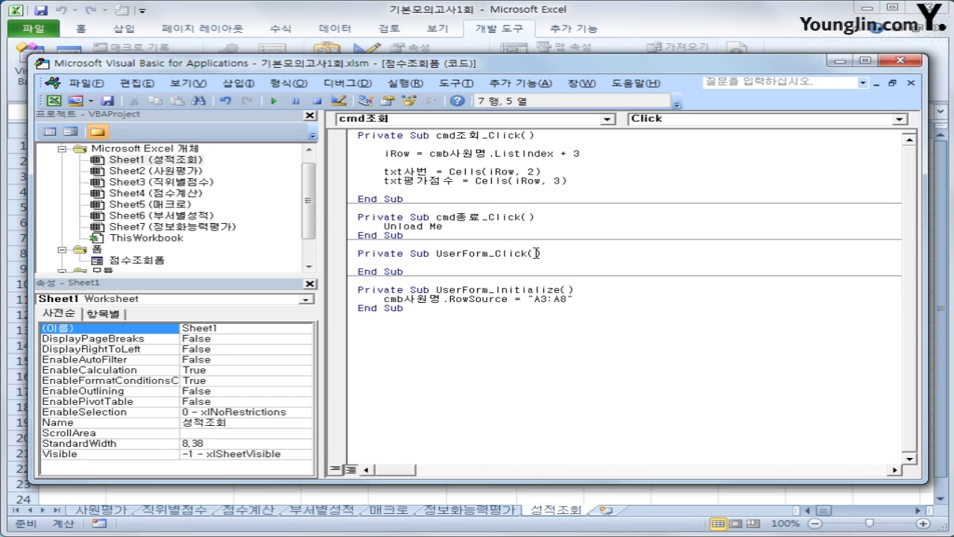
Examine how the iRow statement computes the row number, highlighting cmb사원명.ListIndex and the iRow variable
key("Up")
key("Up")
key("Up")
key("Up")
key("Right")
key("Right")
key("Right")
key("Right")
key("Right")
key("Right")
key("Right")
key("Right")
key("Right")
key("Left")
key("shift+Right")
key("shift+Right")
key("shift+Right")
key("shift+Right")
key("shift+Right")
key("shift+Right")
key("shift+Right")
key("shift+Right")
key("shift+Right")
key("shift+Right")
key("shift+Right")
key("shift+Right")
key("shift+Right")
key("shift+Right")
key("shift+Right")
key("shift+Right")
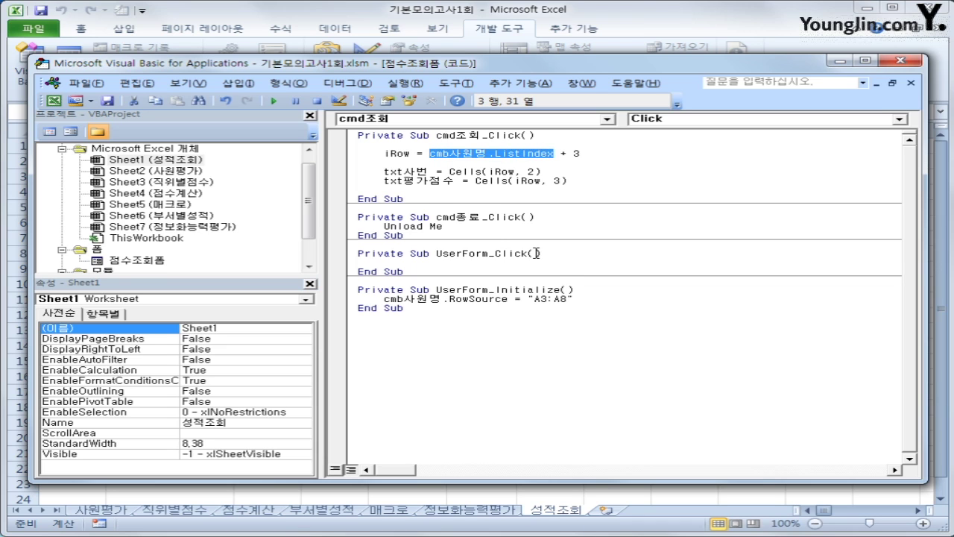
key("Right")
key("Right")
key("Right")
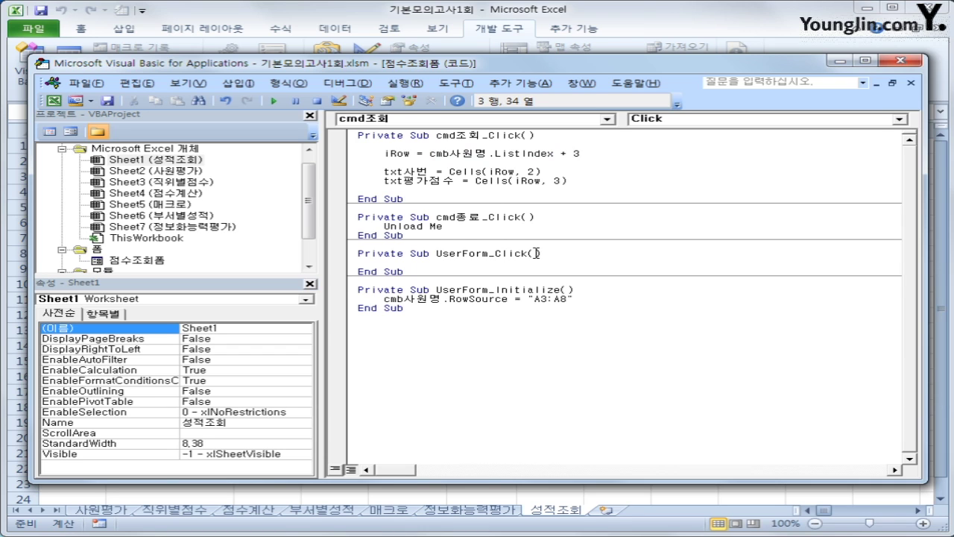
key("Left")
key("Left")
key("Left")
key("Right")
key("Right")
key("Right")
left_click_drag(412, 155, 387, 157)
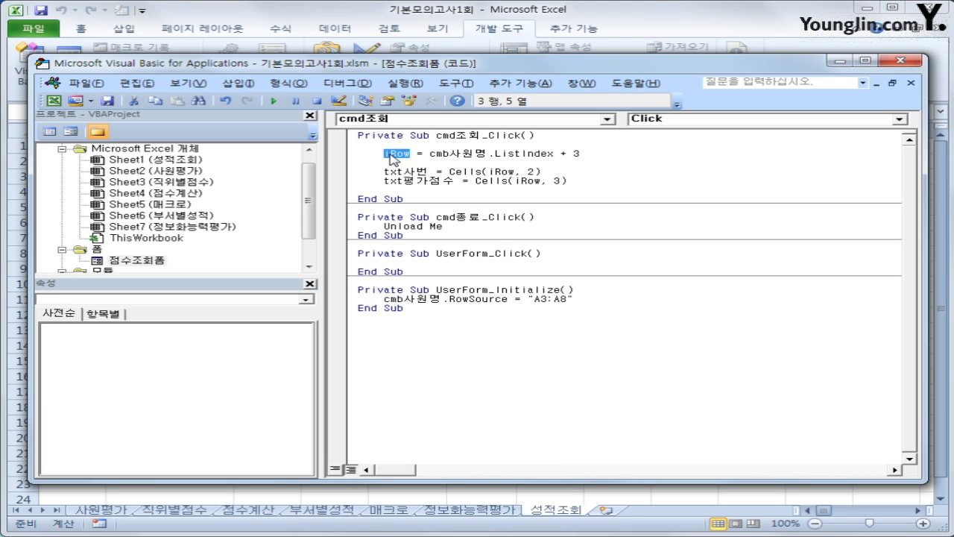
Open the design of 점수조회폼 and check the name properties of the 사번 and 평균점수 text boxes
left_click(416, 172)
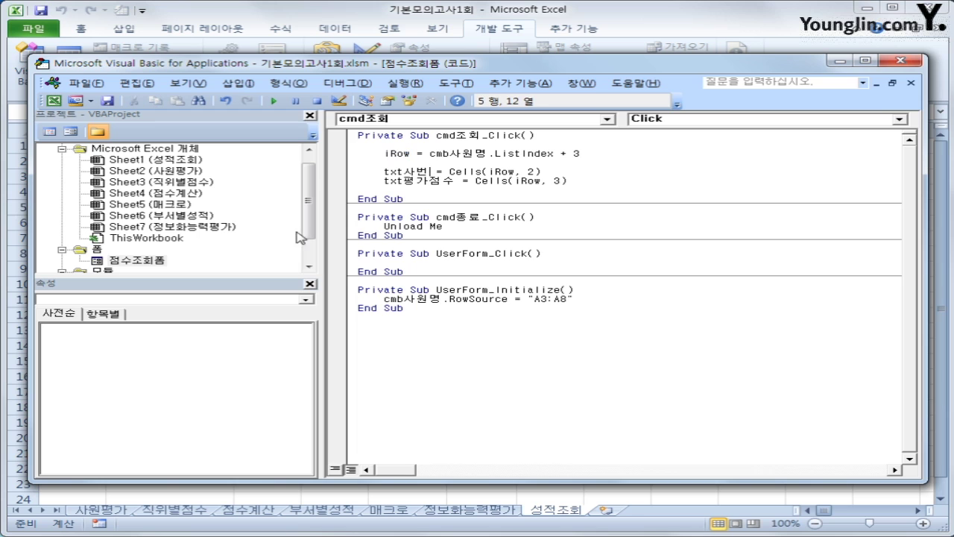
double_click(153, 261)
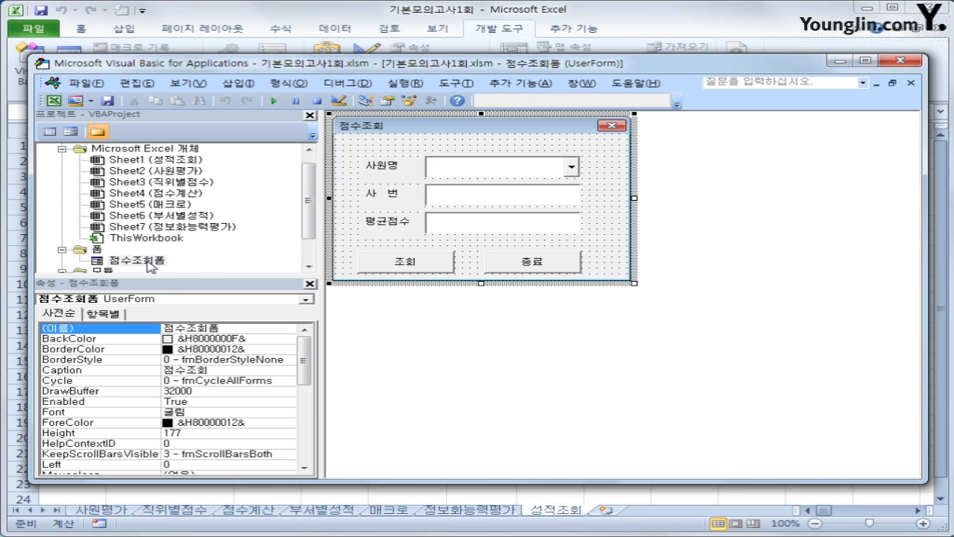
left_click(501, 198)
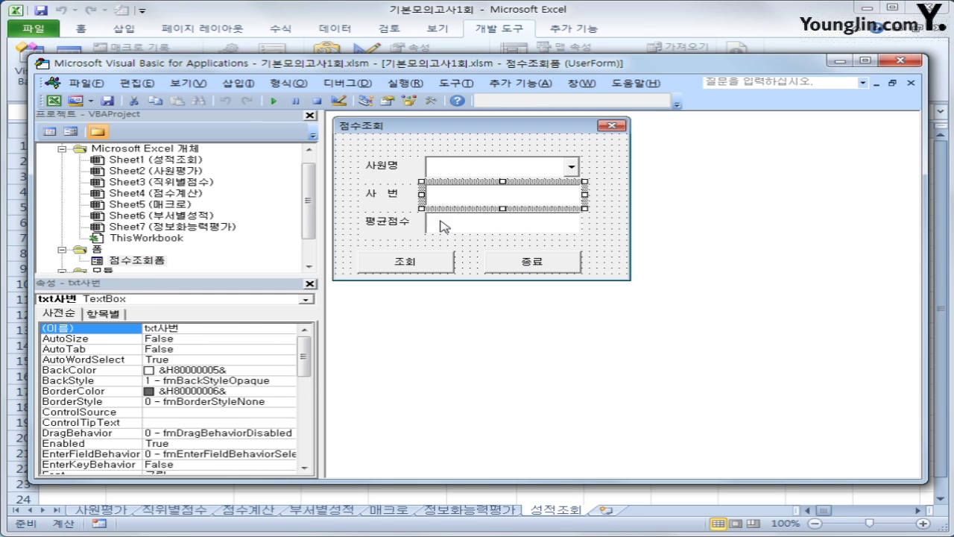
left_click(81, 329)
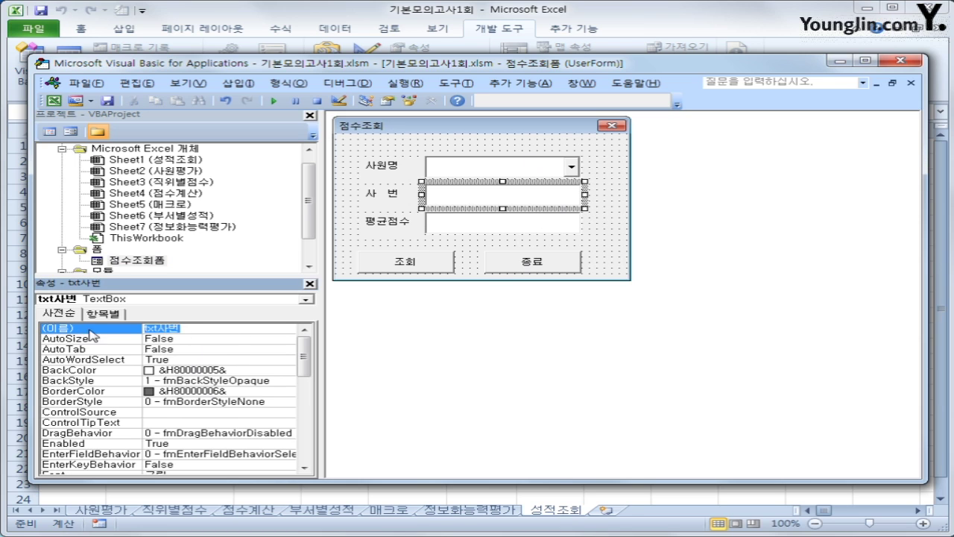
left_click(498, 226)
double_click(217, 328)
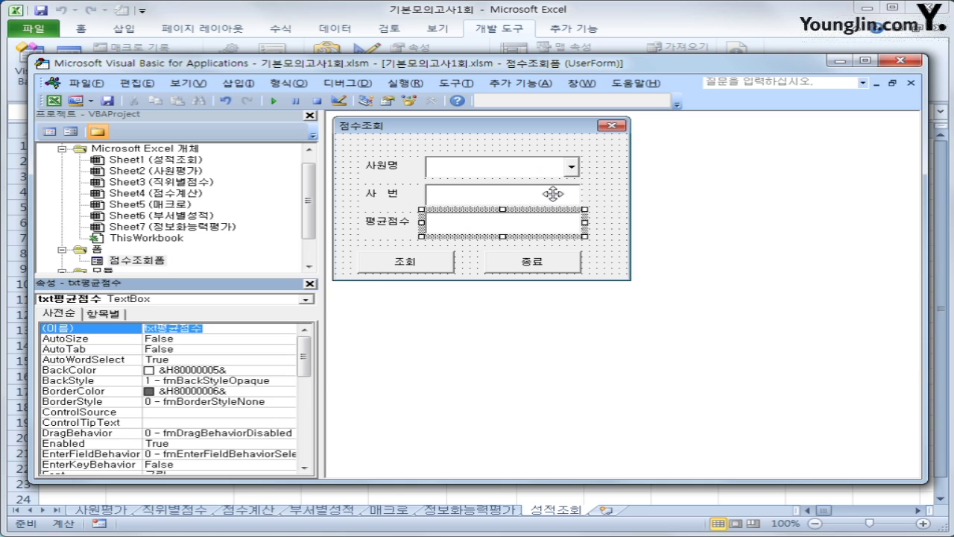
Return to the code of 점수조회폼 and highlight the txt사번 reference in cmd조회_Click for comparison
left_click(116, 261)
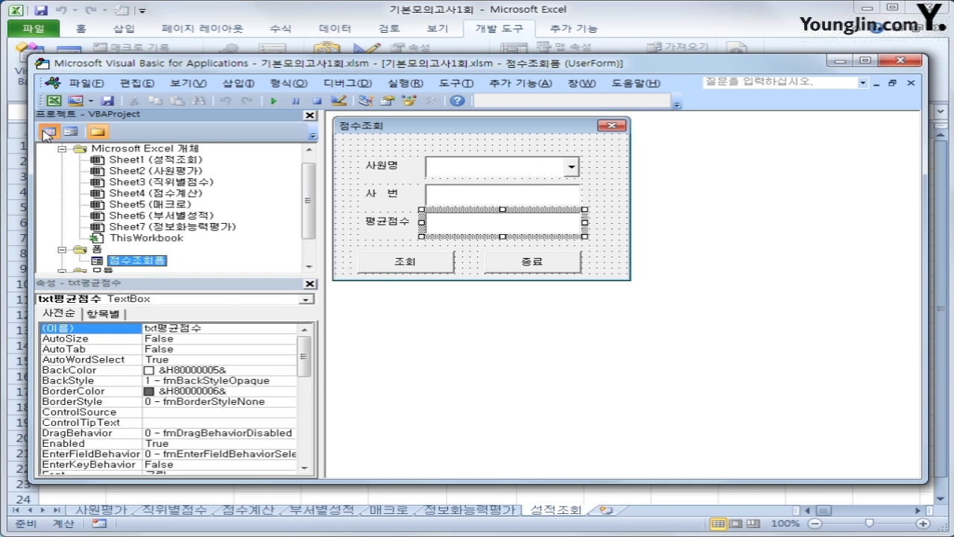
left_click(50, 131)
left_click_drag(419, 173, 383, 173)
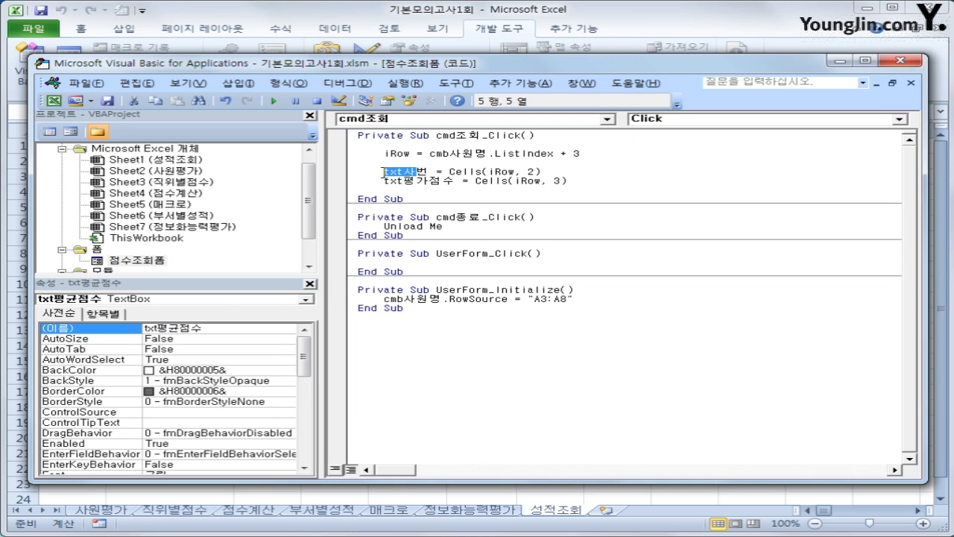
Examine the txt사번 and txt평가점수 assignments in cmd조회_Click, highlighting the Cells references, column numbers and text box names
left_click_drag(449, 172, 484, 172)
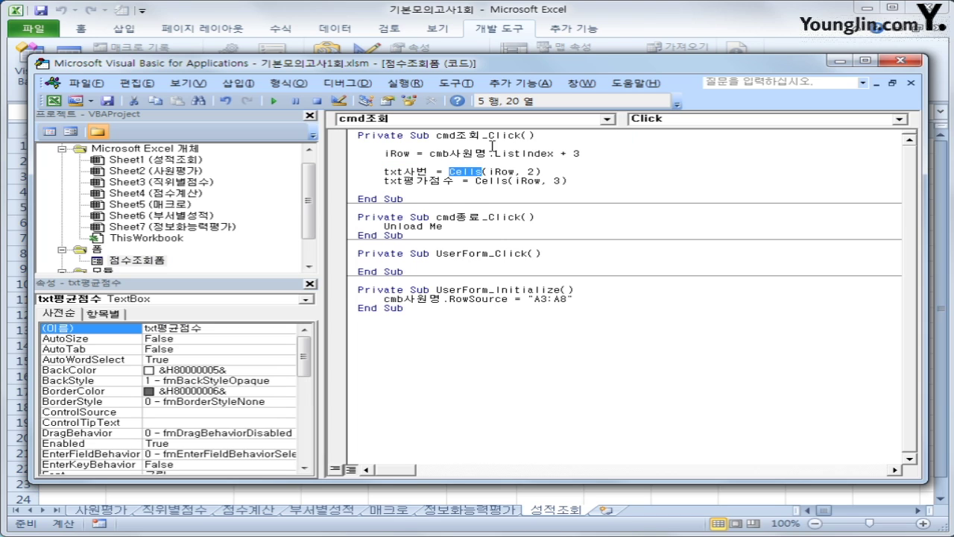
left_click(486, 172)
left_click(535, 173)
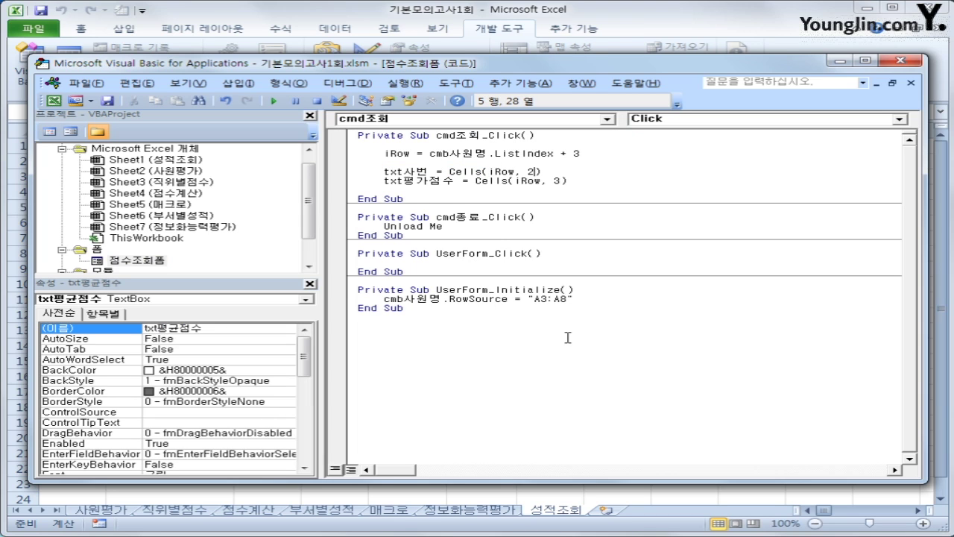
left_click_drag(432, 173, 384, 173)
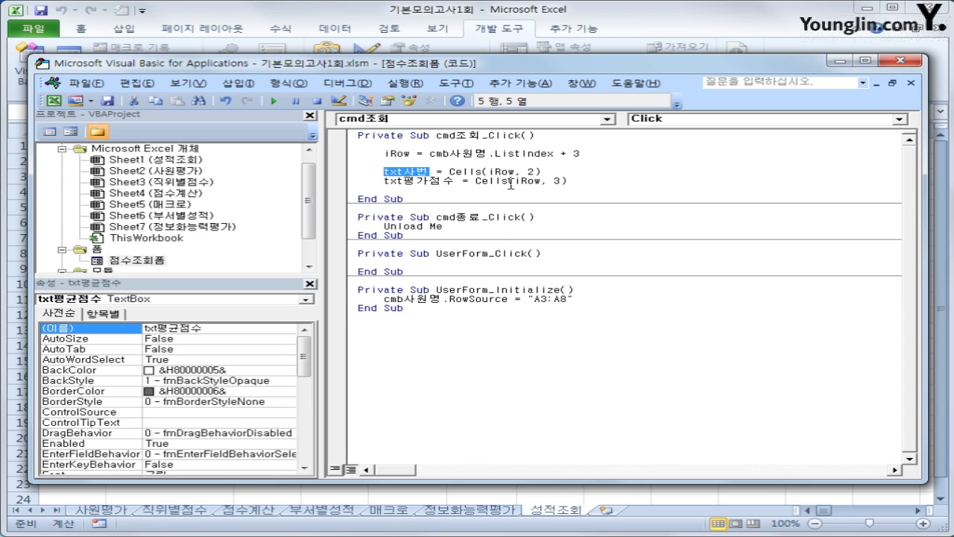
left_click(513, 154)
left_click_drag(515, 181, 554, 181)
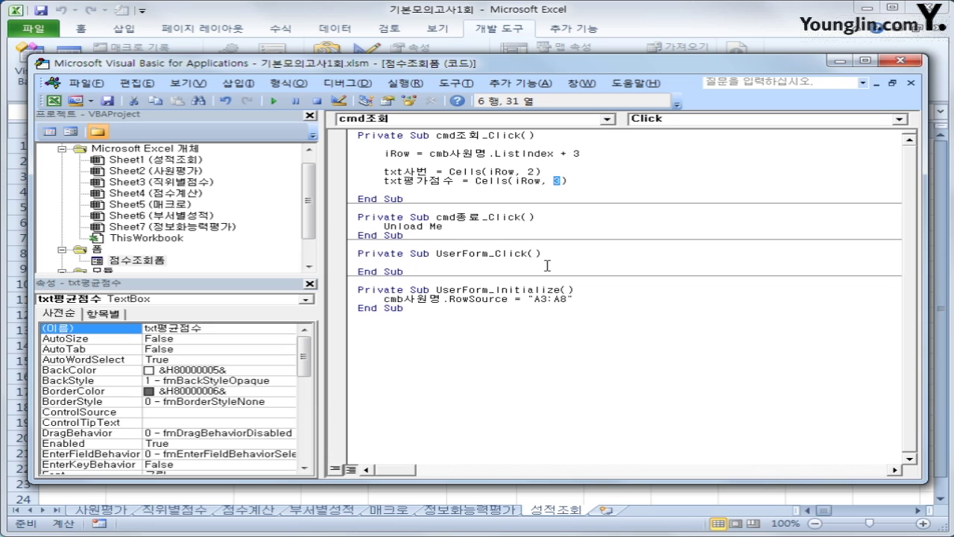
left_click_drag(445, 181, 382, 185)
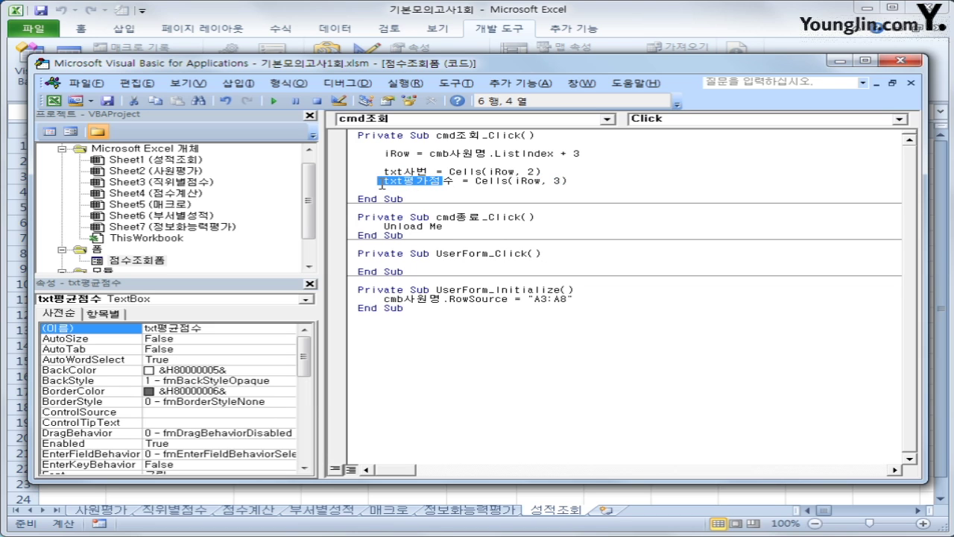
Below the assignments in cmd조회_Click, enter the condition line If txt평가점수 >= 85 Then
left_click(439, 194)
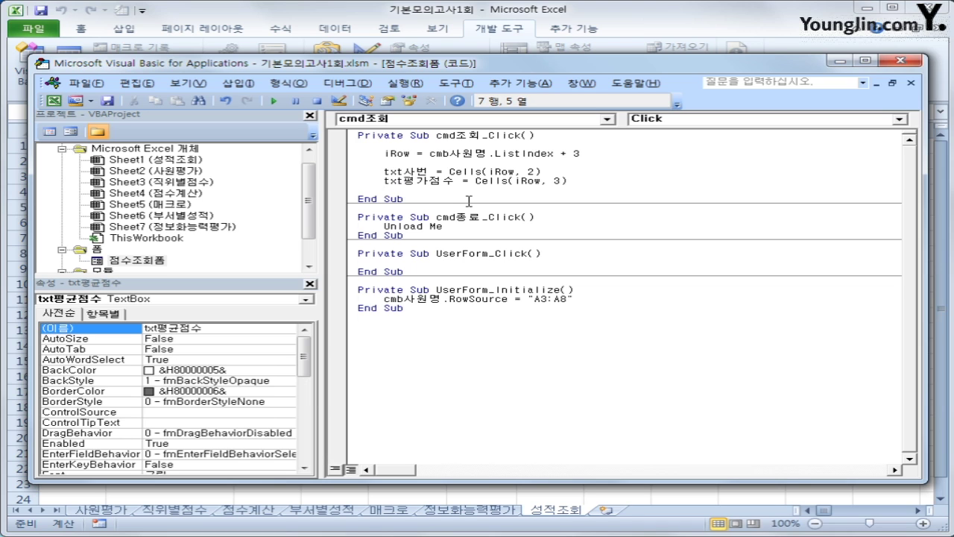
key("Return")
type("if txt")
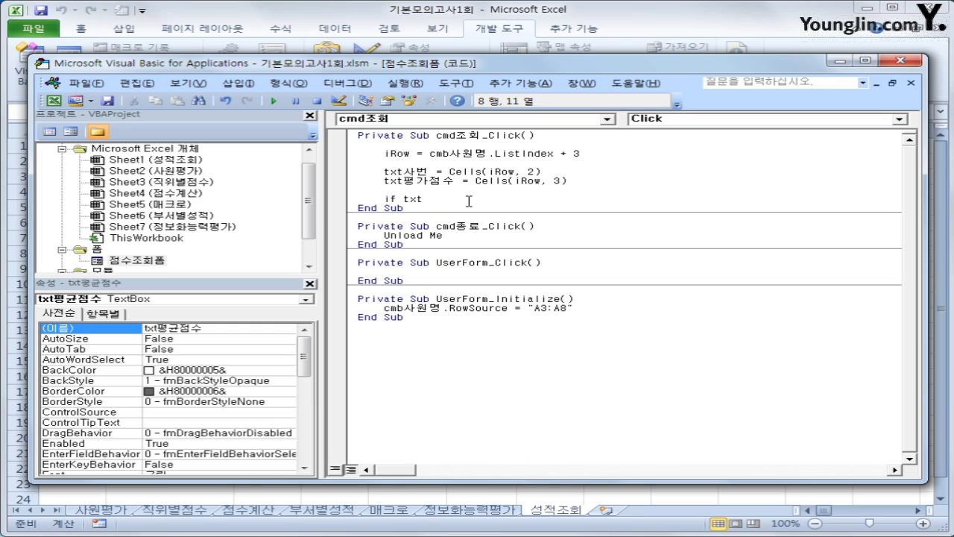
type("평가저")
type("점수 ")
type(">=")
type("85 소")
key("BackSpace")
type("then")
key("Return")
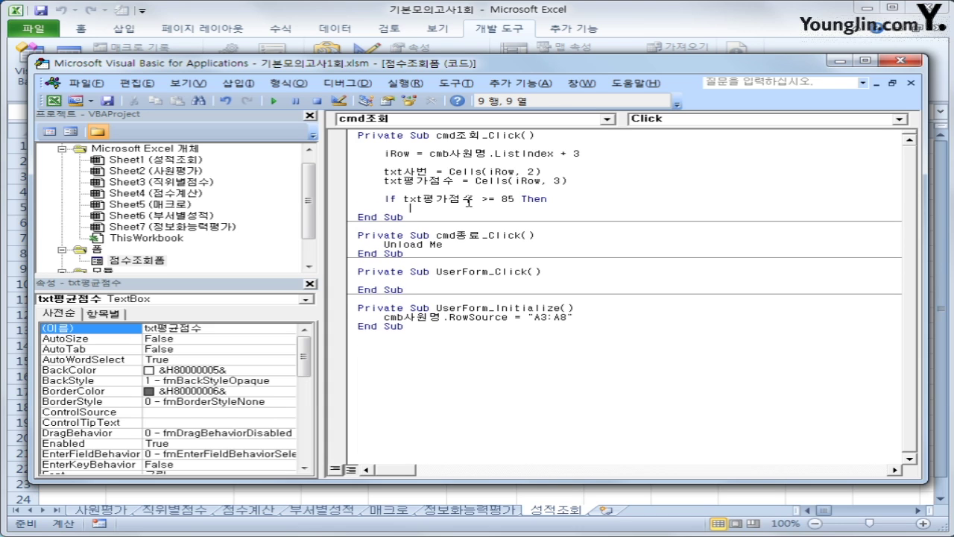
Inside the If block, enter the indented statement MsgBox cmb사원명 & "은 우수사원입니다"
type("msgbox \"")
key("BackSpace")
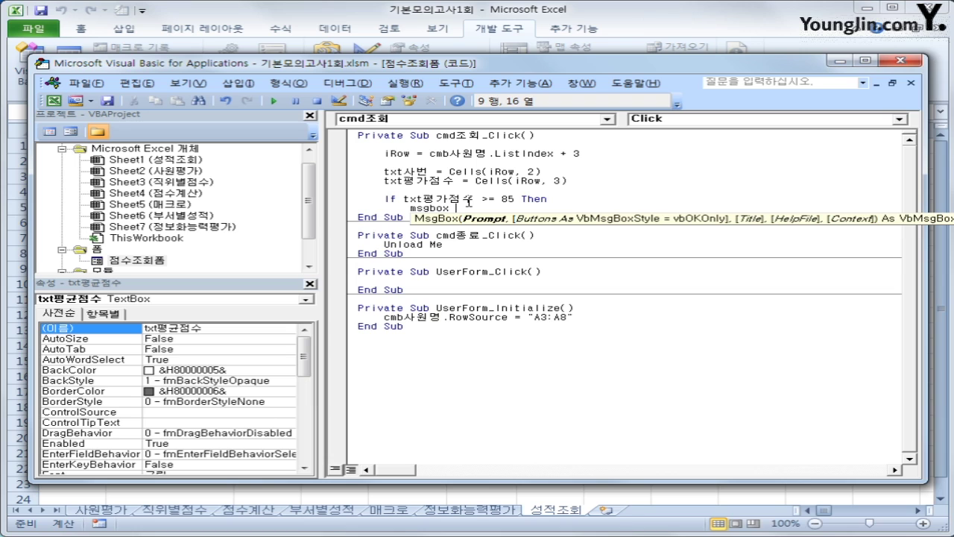
type("cmb")
type("사원명 ")
type("& ")
type("\"")
type("은 ")
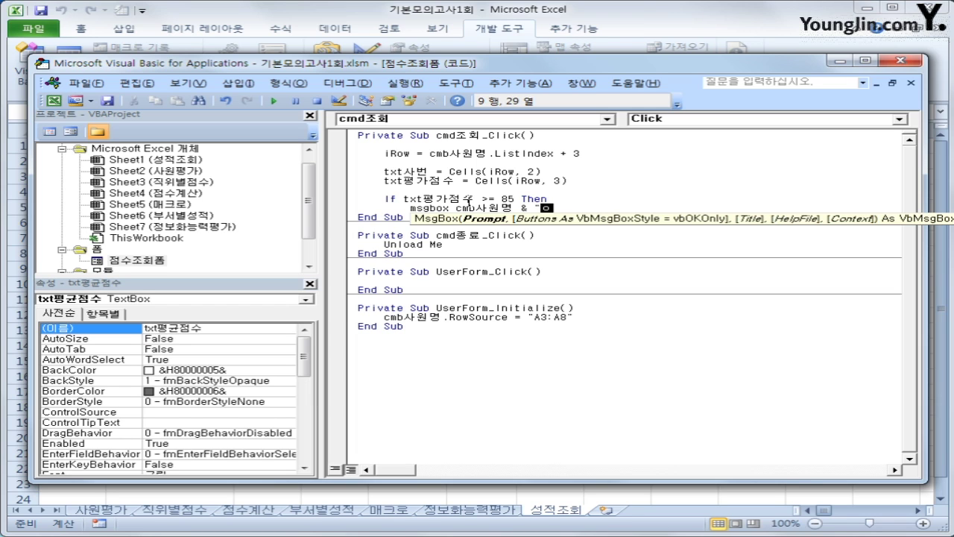
type("우수상원입니다")
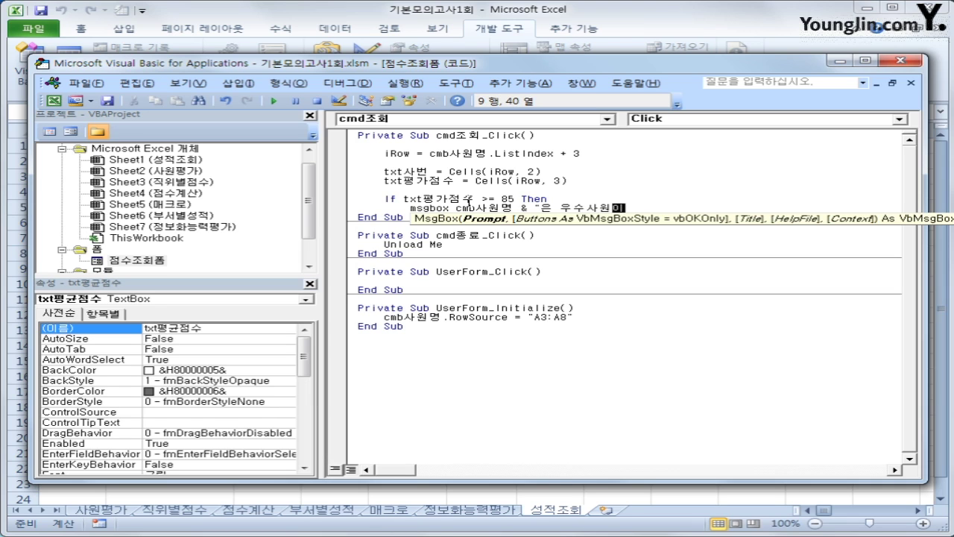
key("BackSpace")
type("다\"")
key("Return")
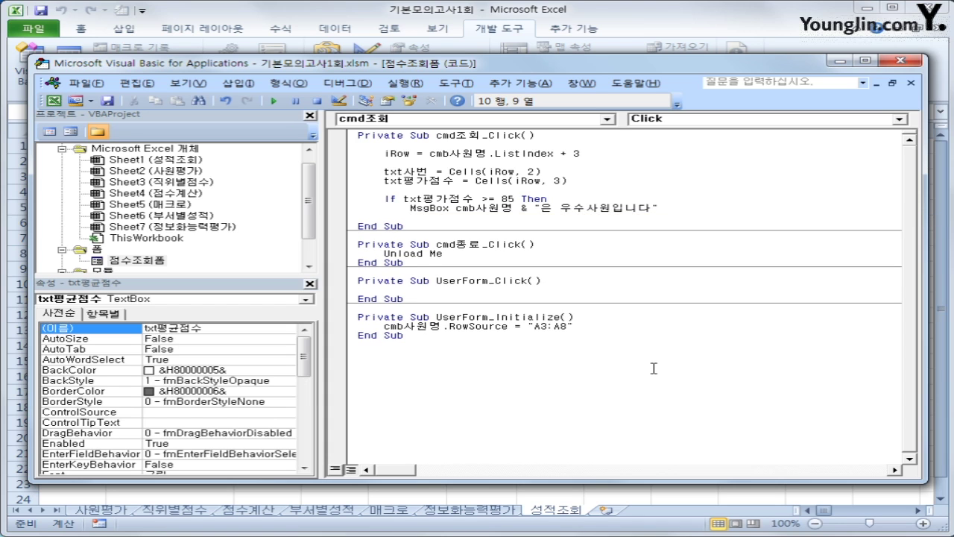
Close the condition block in cmd조회_Click with an End If line aligned with the If statement
key("BackSpace")
type("ㄷ")
key("BackSpace")
type("end if")
key("Return")
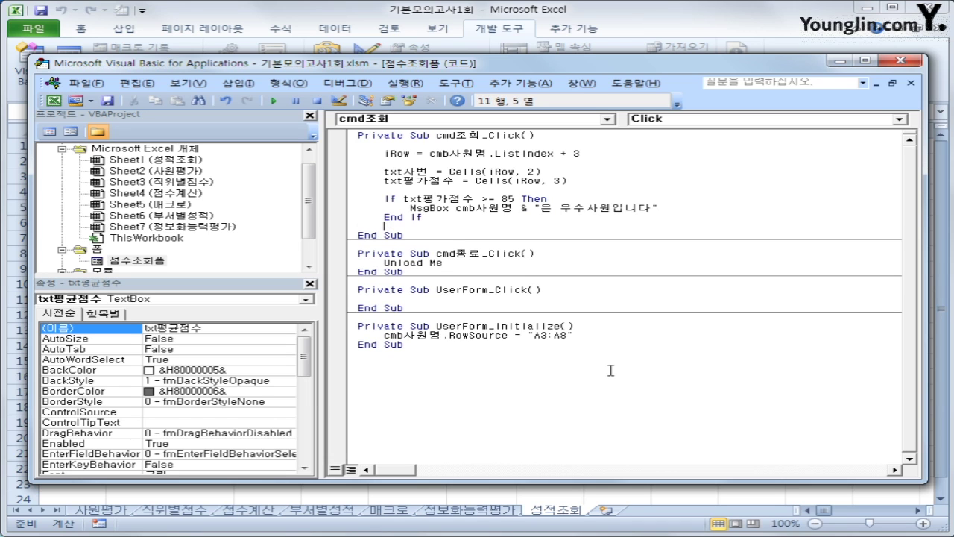
key("Up")
Return to the 성적조회 sheet, test the 점수조회 form by looking up the first employee, and close the form
left_click(907, 60)
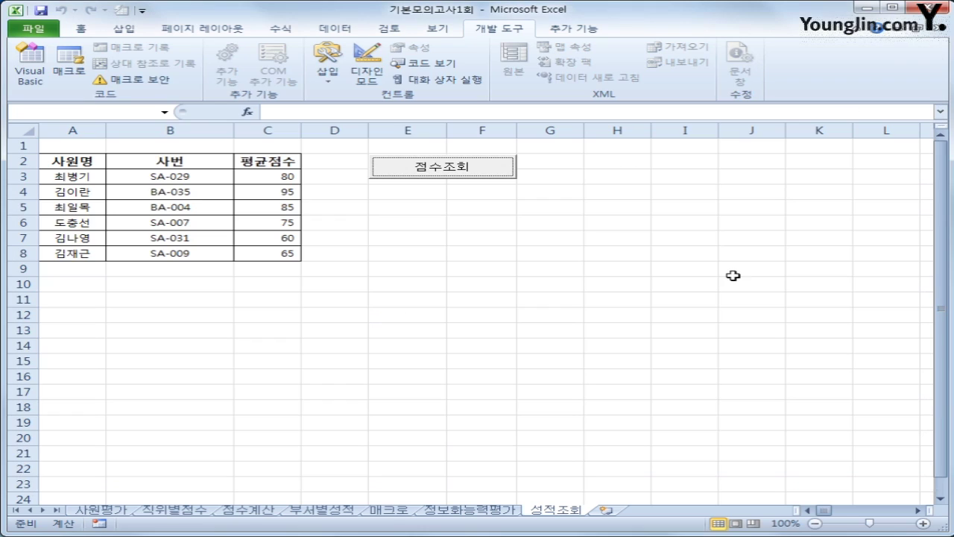
left_click(733, 273)
left_click(417, 167)
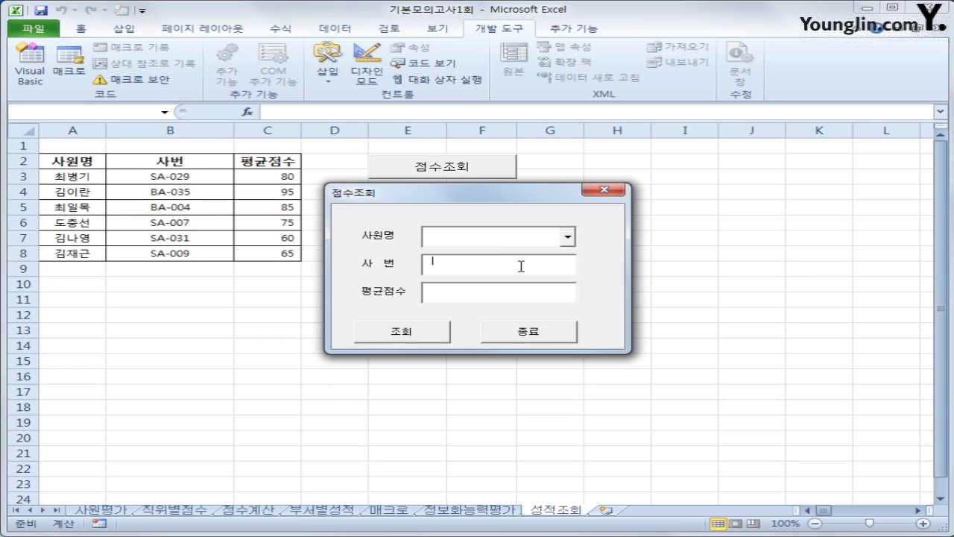
left_click(568, 237)
left_click(542, 252)
left_click(427, 342)
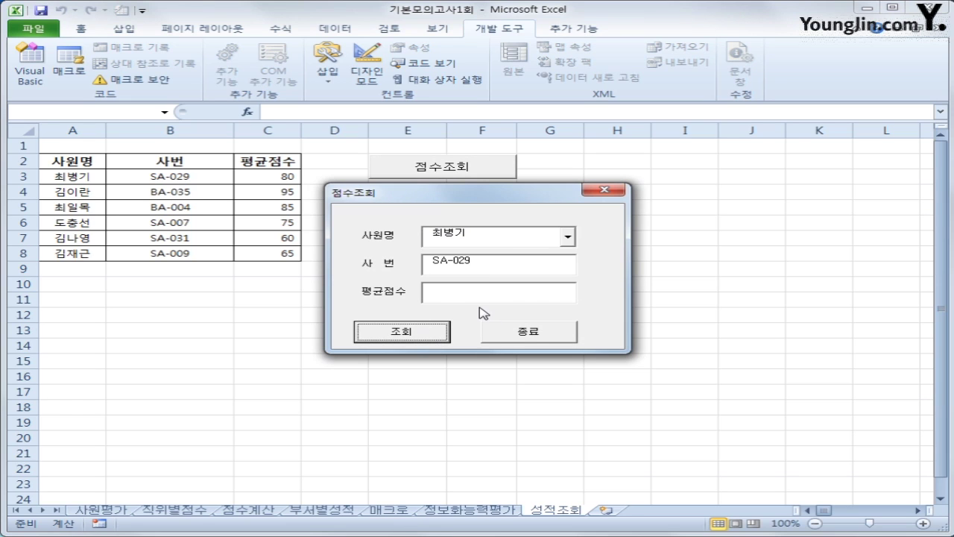
left_click(558, 334)
Reopen the form code and correct txt평가점수 to txt평균점수 in the line that reads Cells(iRow, 3)
left_click(30, 66)
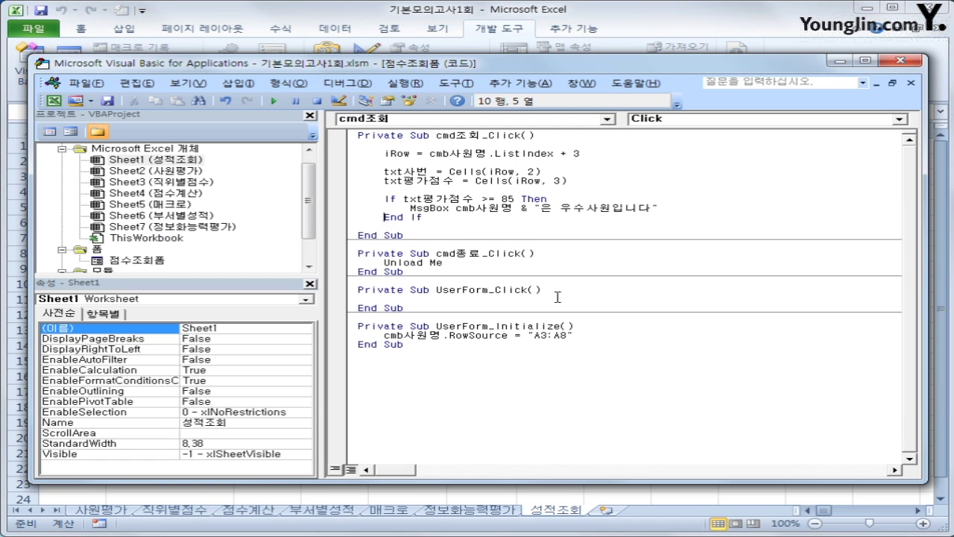
left_click(425, 181)
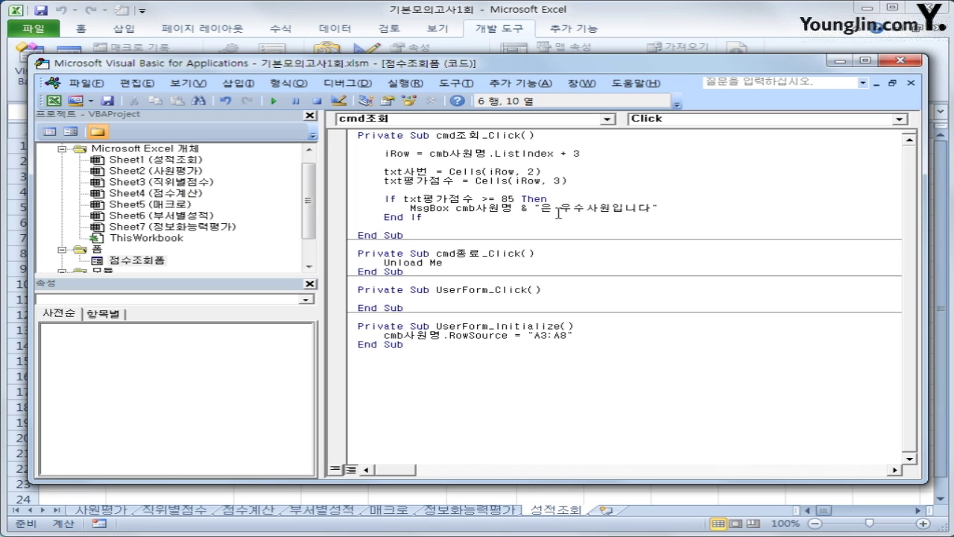
key("Delete")
type("균")
Correct the text box name to txt평균점수 in the If condition of cmd조회_Click as well
key("Down")
key("Down")
key("Right")
key("Right")
key("Right")
key("Right")
key("Right")
key("Right")
key("Right")
key("shift+Left")
type("균")
key("Down")
Go back to the 성적조회 sheet, open the 점수조회 form and look up the first employee's 사번 and 평균점수
left_click(902, 60)
left_click(504, 177)
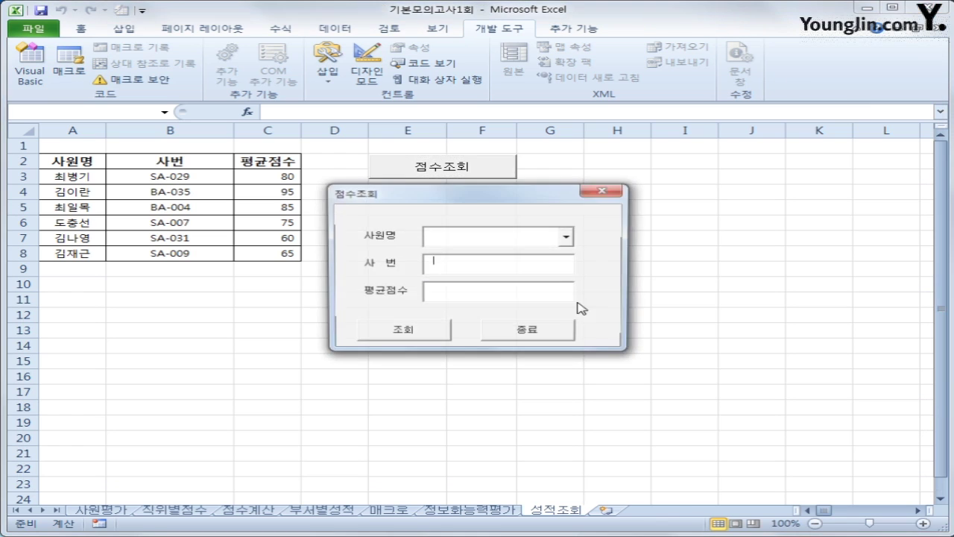
left_click(567, 237)
left_click(553, 258)
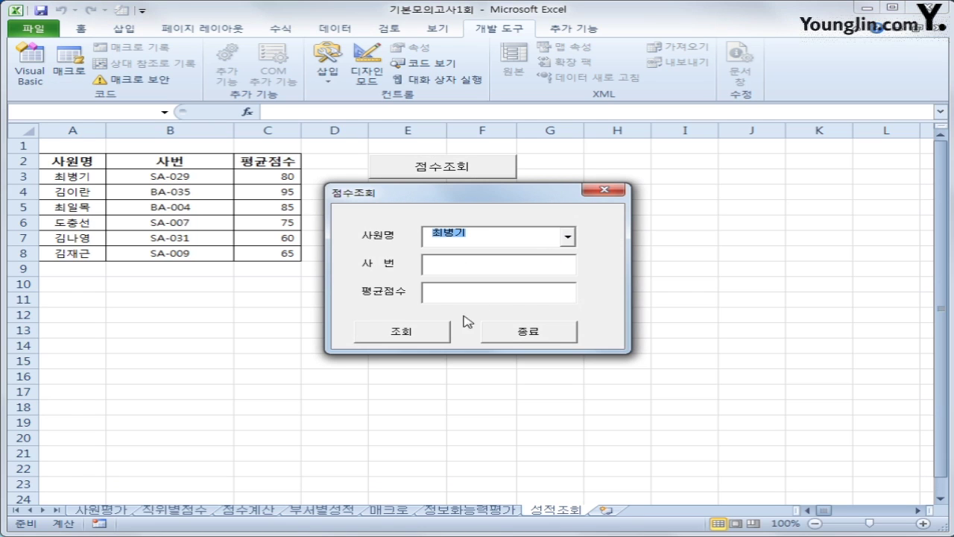
left_click(429, 336)
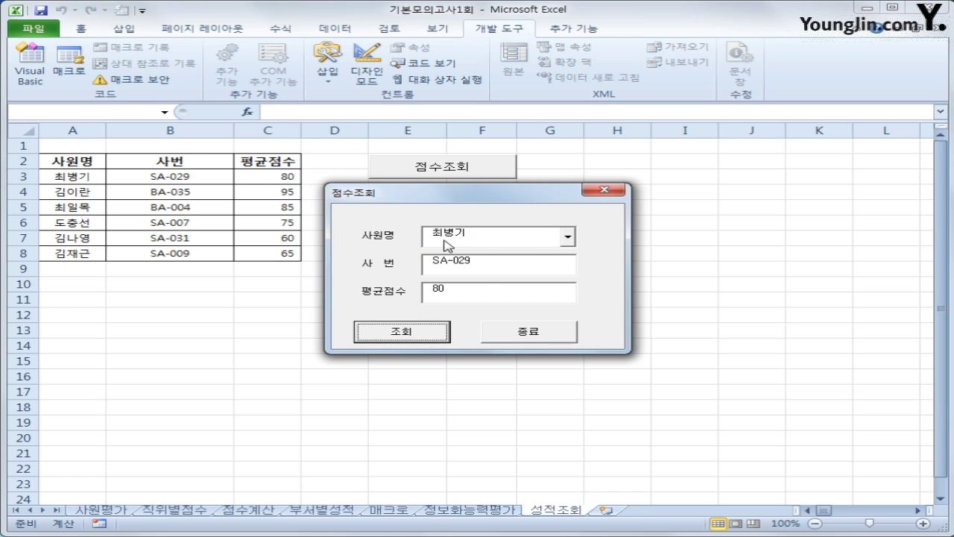
Look up the second employee in the form to test the 우수사원 message, dismiss it, and exit the form
left_click(570, 238)
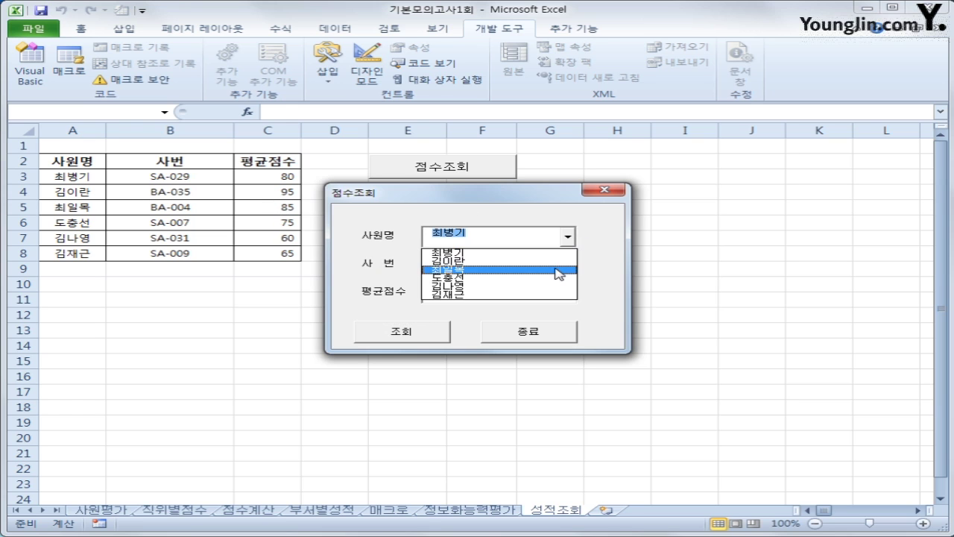
left_click(559, 270)
left_click(422, 332)
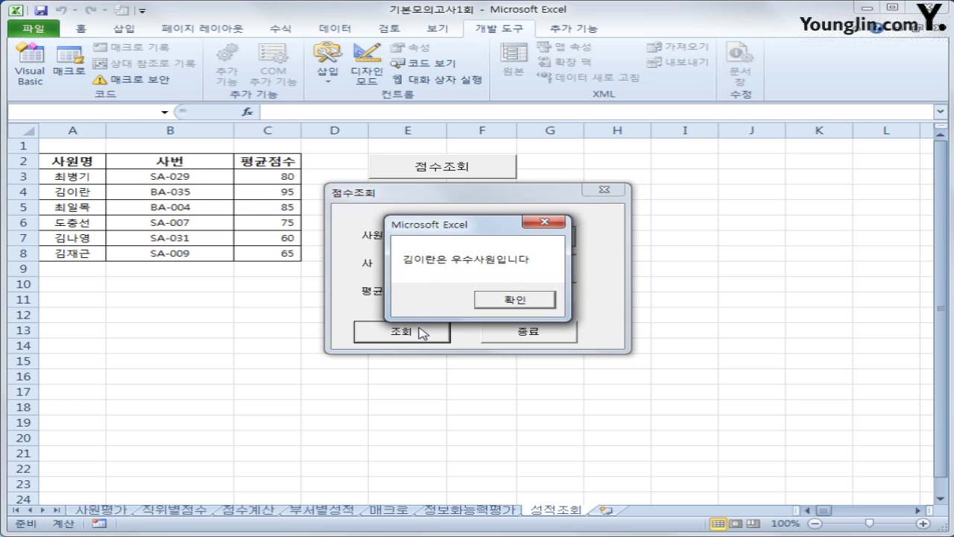
left_click_drag(464, 228, 700, 221)
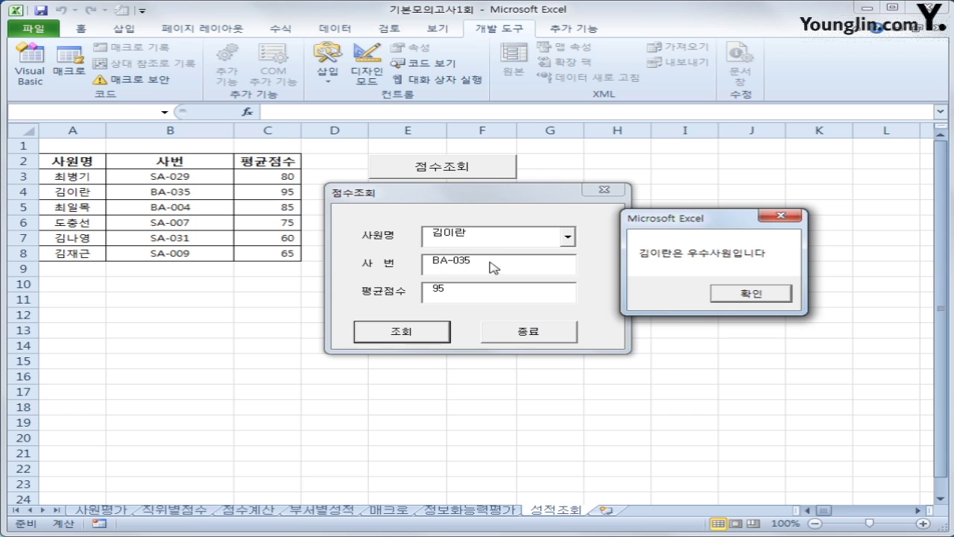
left_click(760, 299)
left_click(568, 334)
left_click(658, 346)
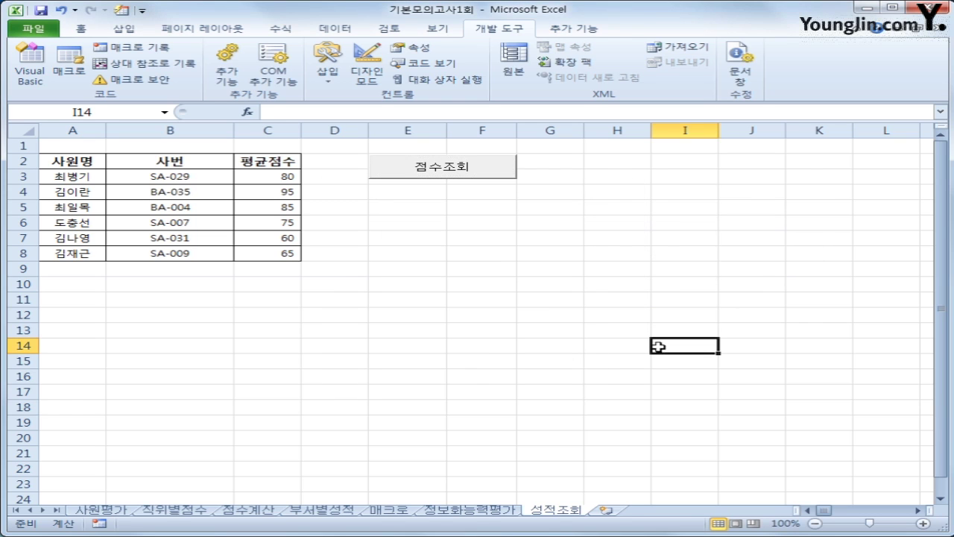